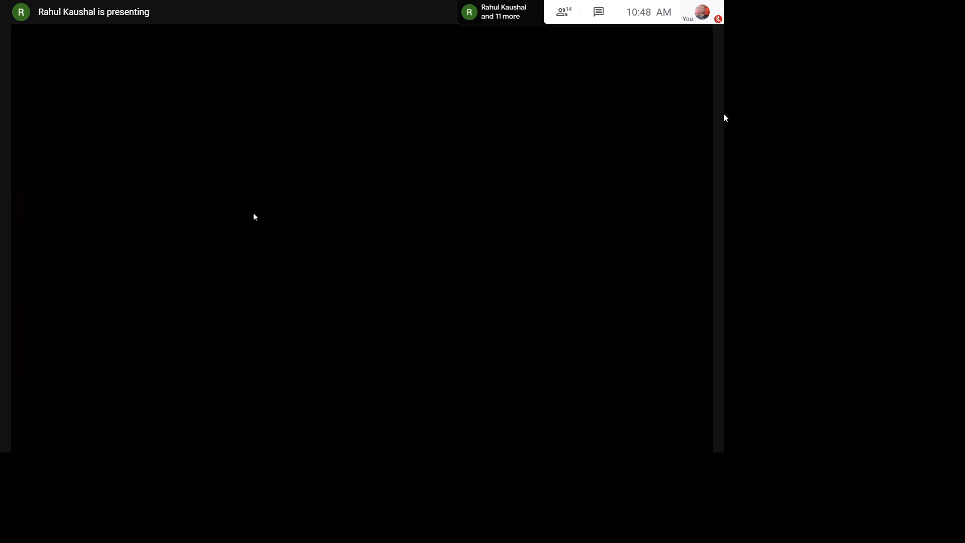
{"action": "right_click_drag", "start_coordinate": [254, 213], "coordinate": [200, 219], "text": "shift"}
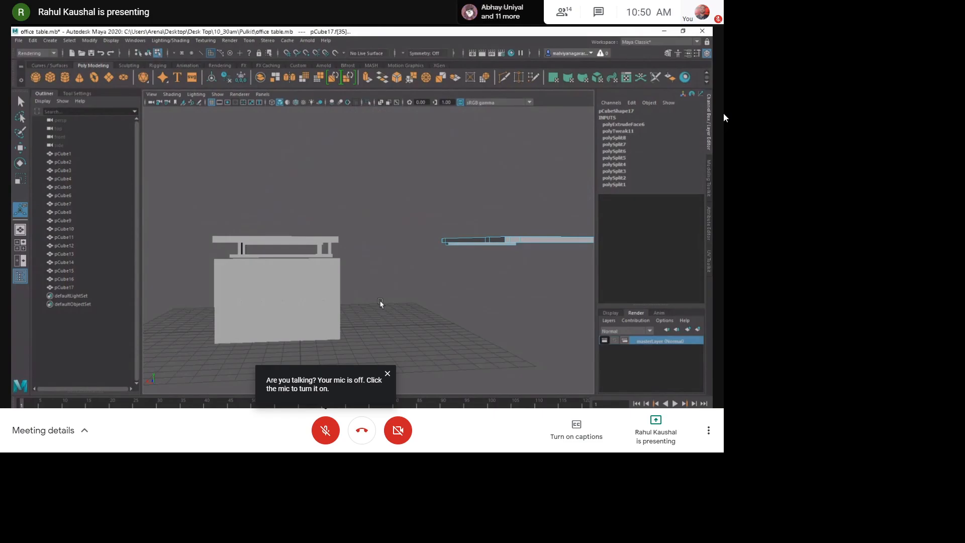
{"action": "left_click", "coordinate": [387, 373]}
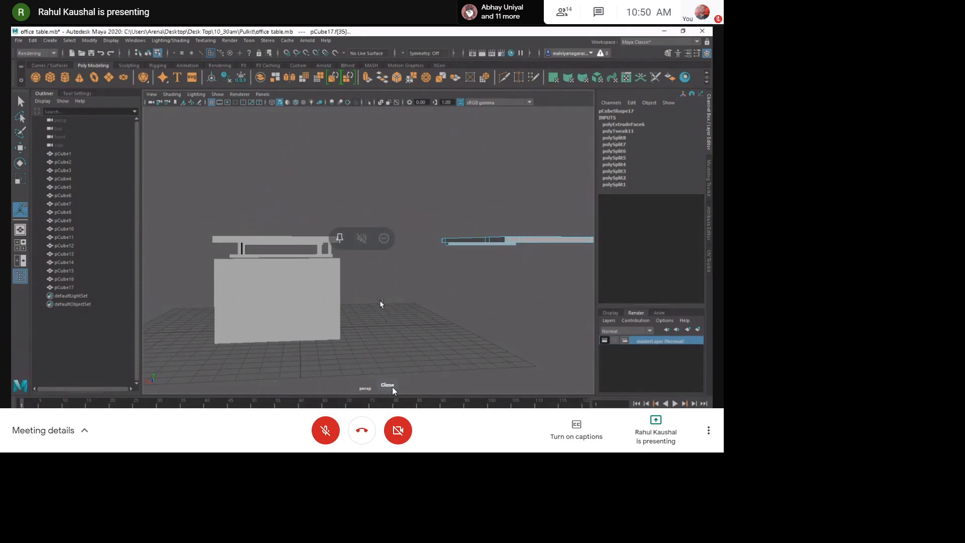
{"action": "left_click", "coordinate": [345, 250]}
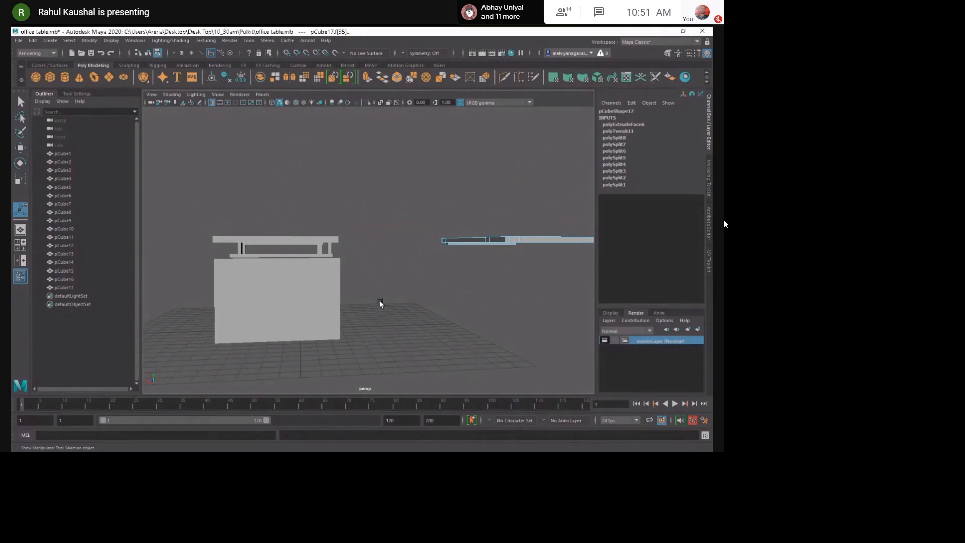
Extrude two faces on the underside of the second tabletop, at its legless end, downward into short support blocks.
{"action": "middle_click_drag", "start_coordinate": [450, 286], "coordinate": [440, 283], "text": "alt"}
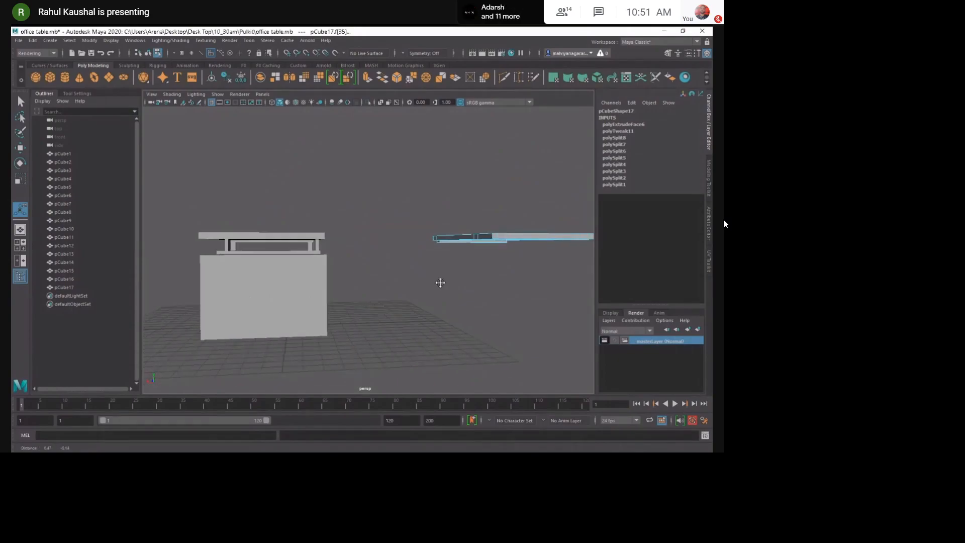
{"action": "left_click_drag", "start_coordinate": [440, 283], "coordinate": [378, 258], "text": "alt"}
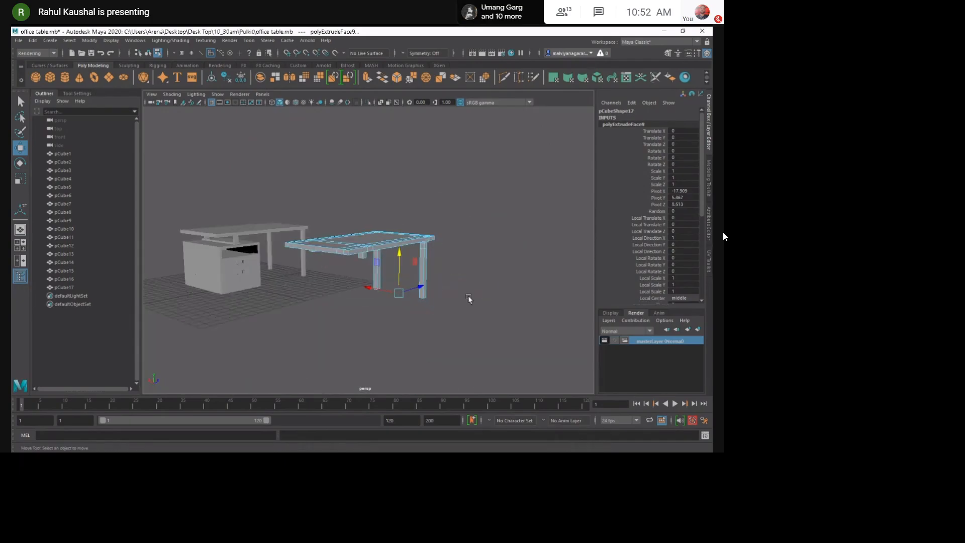
{"action": "left_click", "coordinate": [331, 309]}
{"action": "left_click_drag", "start_coordinate": [334, 307], "coordinate": [247, 288], "text": "alt"}
{"action": "left_click_drag", "start_coordinate": [361, 264], "coordinate": [332, 301], "text": "alt"}
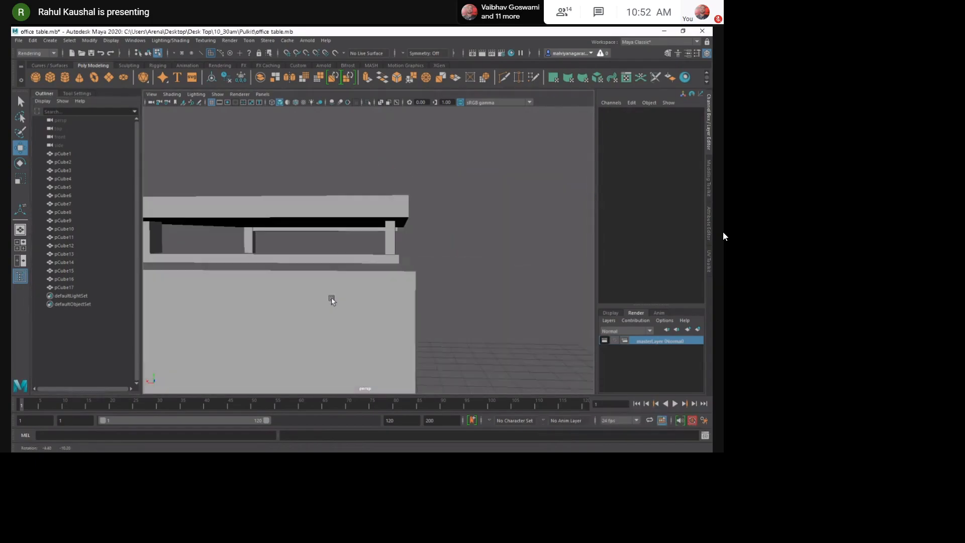
{"action": "left_click_drag", "start_coordinate": [306, 262], "coordinate": [324, 217], "text": "alt"}
{"action": "left_click", "coordinate": [297, 215]}
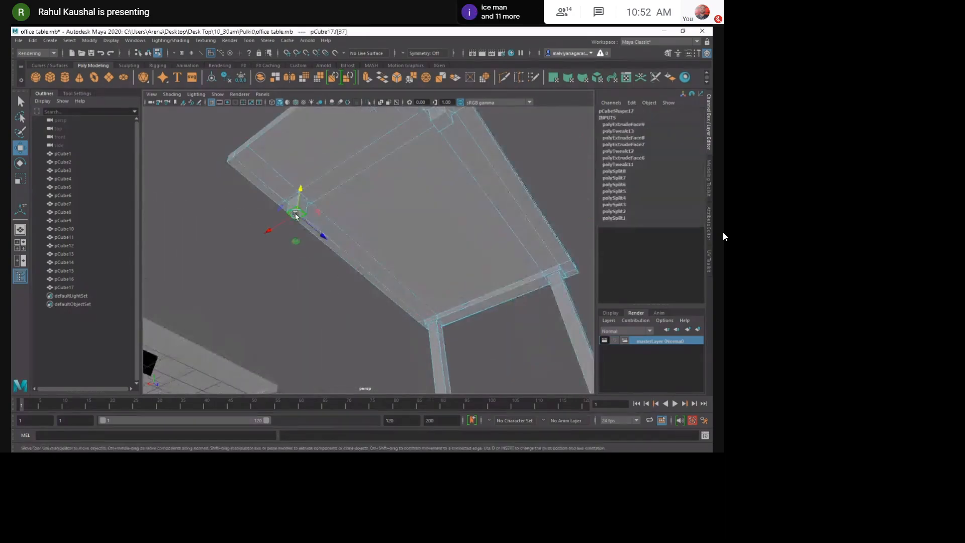
{"action": "left_click", "coordinate": [442, 127], "text": "shift"}
{"action": "left_click_drag", "start_coordinate": [442, 127], "coordinate": [544, 336], "text": "alt"}
{"action": "key", "text": "ctrl+e"}
Bridge the facing lower faces of the two support blocks to form a crossbar between them.
{"action": "left_click", "coordinate": [358, 317]}
{"action": "middle_click_drag", "start_coordinate": [543, 336], "coordinate": [410, 326], "text": "alt"}
{"action": "scroll", "coordinate": [410, 325], "scroll_direction": "up", "scroll_amount": 3}
{"action": "left_click", "coordinate": [452, 315]}
{"action": "left_click_drag", "start_coordinate": [403, 345], "coordinate": [321, 294], "text": "alt"}
{"action": "left_click", "coordinate": [294, 319]}
{"action": "key", "text": "q"}
{"action": "right_click_drag", "start_coordinate": [322, 260], "coordinate": [320, 386], "text": "shift"}
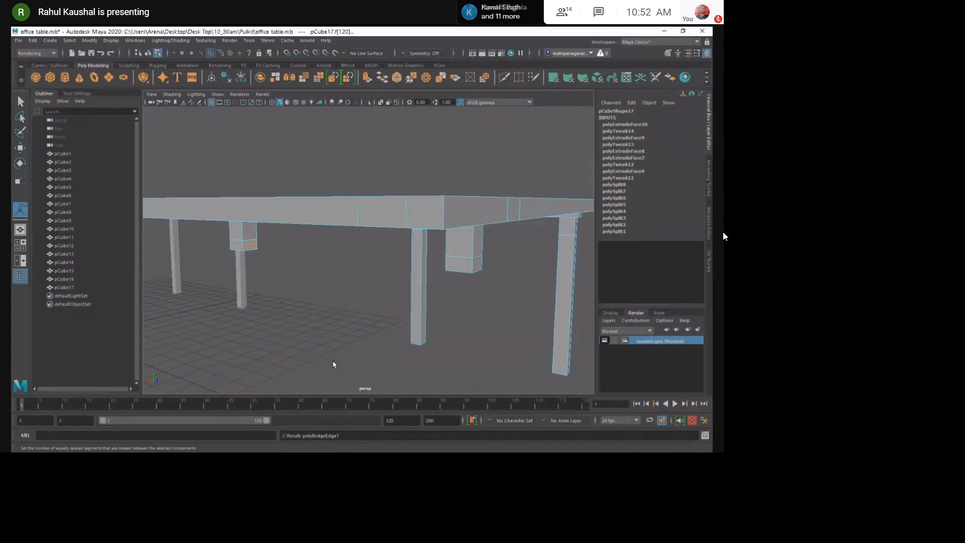
Extrude the long side faces of the crossbar outward to widen it beneath the support blocks.
{"action": "left_click", "coordinate": [333, 363]}
{"action": "left_click_drag", "start_coordinate": [334, 364], "coordinate": [338, 272], "text": "alt"}
{"action": "left_click", "coordinate": [384, 274]}
{"action": "double_click", "coordinate": [429, 272]}
{"action": "left_click_drag", "start_coordinate": [430, 272], "coordinate": [372, 305], "text": "alt"}
{"action": "middle_click_drag", "start_coordinate": [372, 305], "coordinate": [417, 311], "text": "alt"}
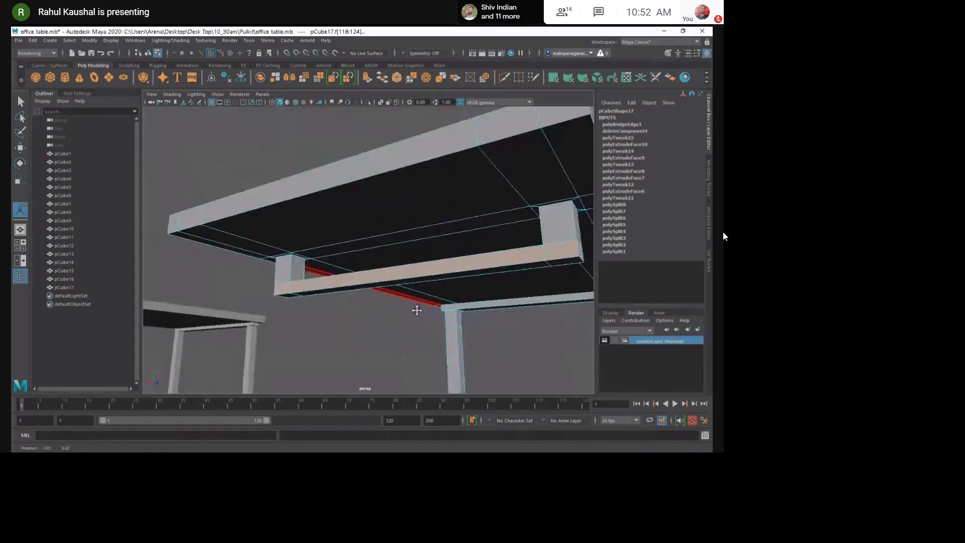
{"action": "right_click_drag", "start_coordinate": [368, 260], "coordinate": [370, 285], "text": "shift"}
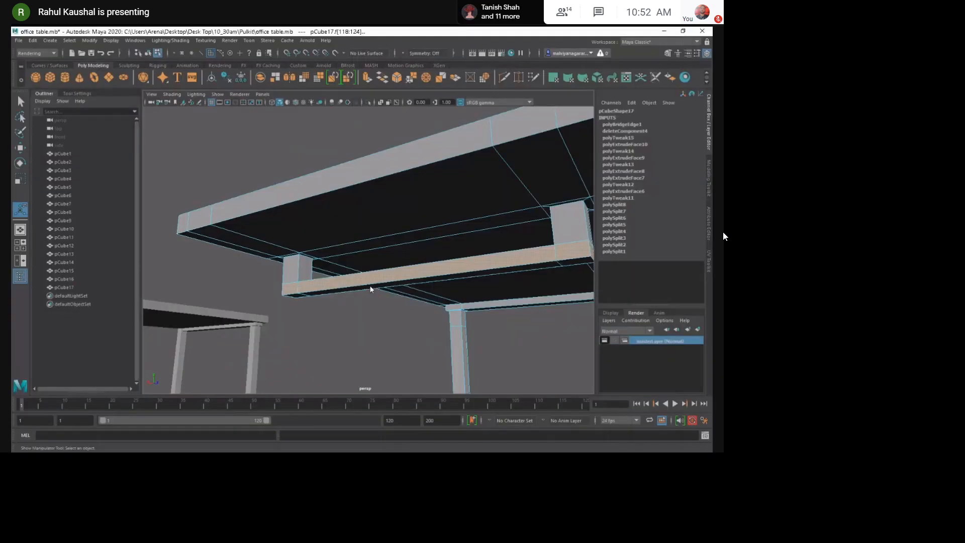
{"action": "left_click_drag", "start_coordinate": [371, 289], "coordinate": [352, 317], "text": "alt"}
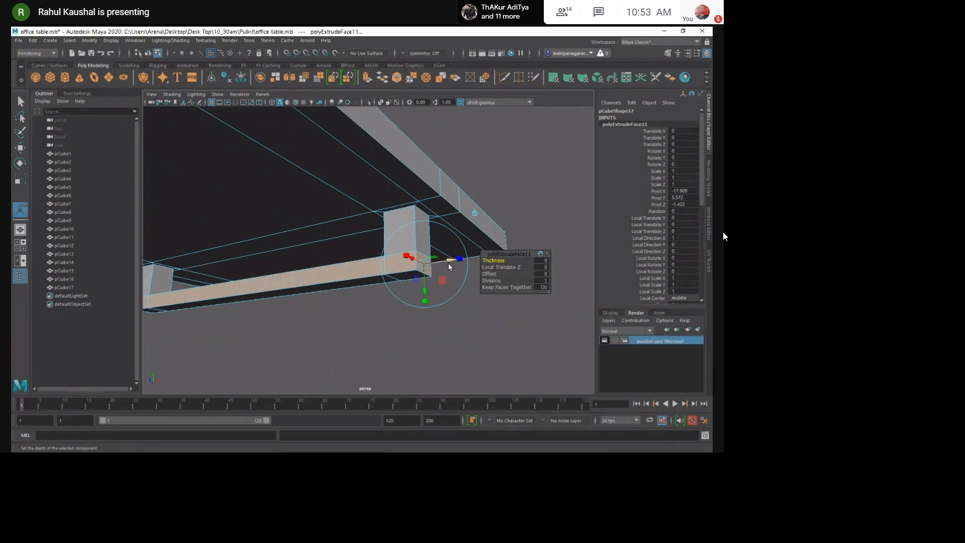
{"action": "left_click_drag", "start_coordinate": [447, 264], "coordinate": [470, 259]}
{"action": "left_click", "coordinate": [355, 339]}
Move the vertical corner edges at one end of the crossbar outward to square off that end.
{"action": "left_click_drag", "start_coordinate": [402, 325], "coordinate": [357, 343], "text": "alt"}
{"action": "key", "text": "F10"}
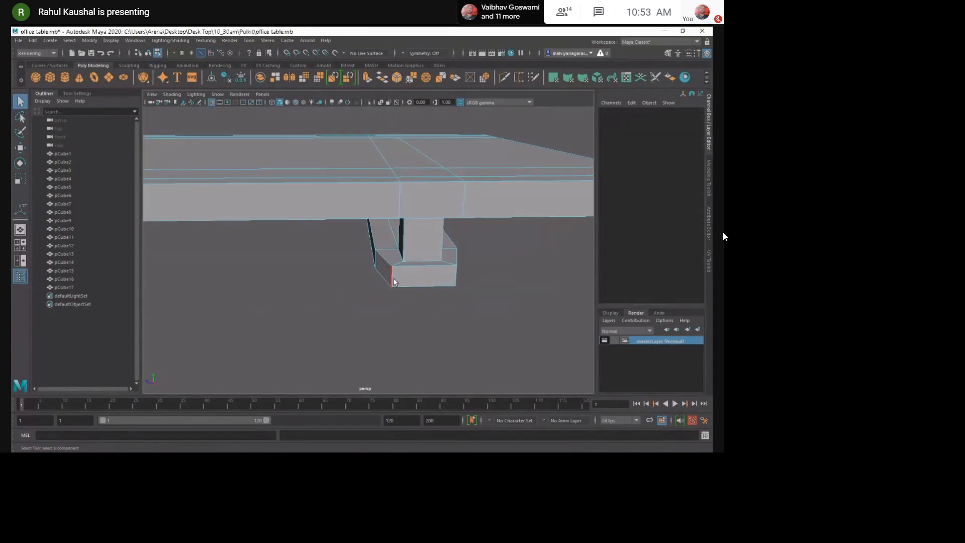
{"action": "left_click", "coordinate": [393, 279]}
{"action": "key", "text": "w"}
{"action": "left_click_drag", "start_coordinate": [410, 282], "coordinate": [366, 274]}
{"action": "left_click", "coordinate": [436, 278]}
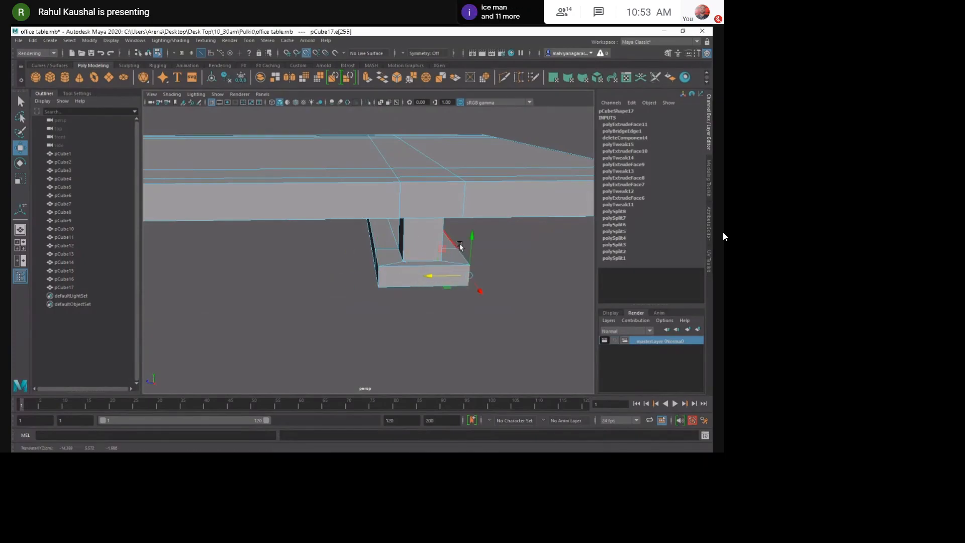
Square off the crossbar's opposite end by moving its corner edges outward with vertex snapping.
{"action": "left_click_drag", "start_coordinate": [473, 349], "coordinate": [306, 277], "text": "alt"}
{"action": "scroll", "coordinate": [306, 278], "scroll_direction": "down", "scroll_amount": 6}
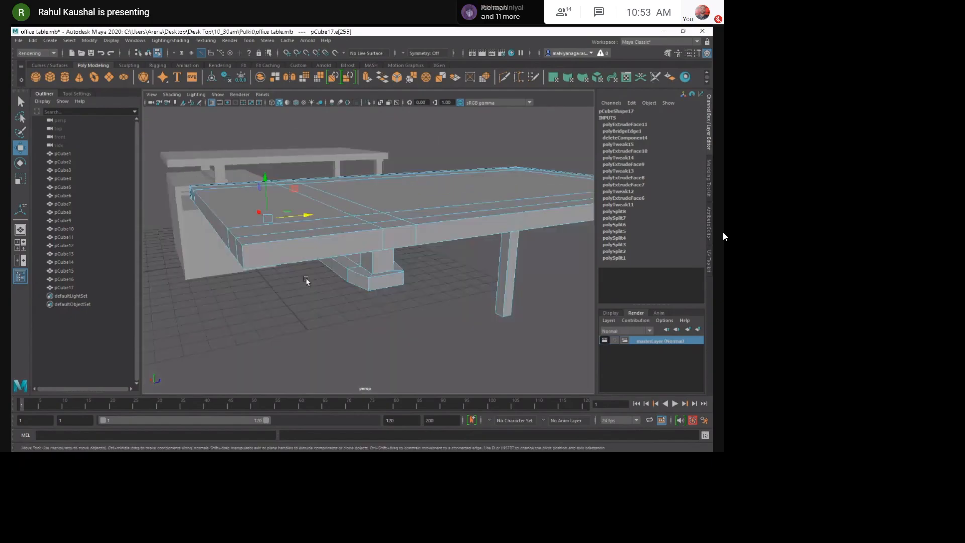
{"action": "left_click", "coordinate": [368, 289]}
{"action": "scroll", "coordinate": [367, 288], "scroll_direction": "up", "scroll_amount": 5}
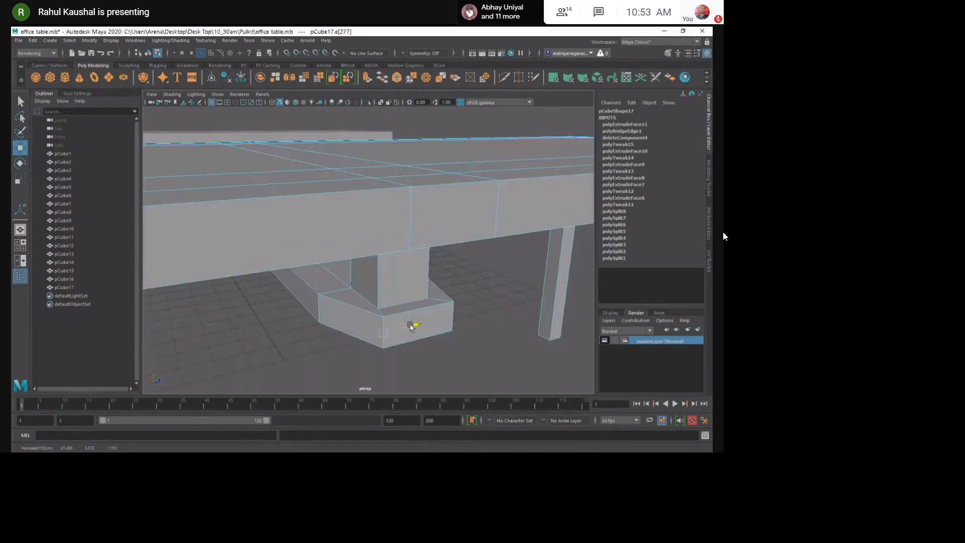
{"action": "left_click_drag", "start_coordinate": [403, 328], "coordinate": [345, 315]}
{"action": "key", "text": "ctrl+z"}
{"action": "left_click_drag", "start_coordinate": [410, 327], "coordinate": [360, 268]}
{"action": "key", "text": "v"}
{"action": "middle_click", "coordinate": [323, 321]}
{"action": "left_click", "coordinate": [445, 320]}
{"action": "key", "text": "v"}
{"action": "left_click", "coordinate": [425, 296]}
{"action": "scroll", "coordinate": [392, 306], "scroll_direction": "down", "scroll_amount": 5}
{"action": "mouse_move", "coordinate": [392, 305]}
{"action": "left_mouse_down", "text": "alt"}
{"action": "mouse_move", "coordinate": [361, 305]}
{"action": "mouse_move", "coordinate": [381, 304]}
{"action": "left_mouse_up", "text": "alt"}
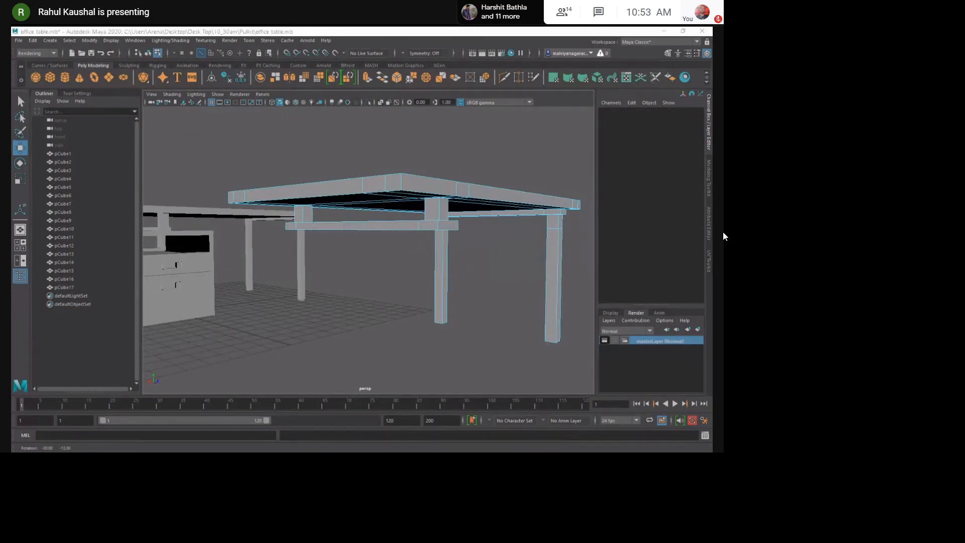
Examine the new crossbar from several angles and compare it with the support and drawer cabinet of the finished desk.
{"action": "key", "text": "alt+Tab"}
{"action": "left_click", "coordinate": [439, 209]}
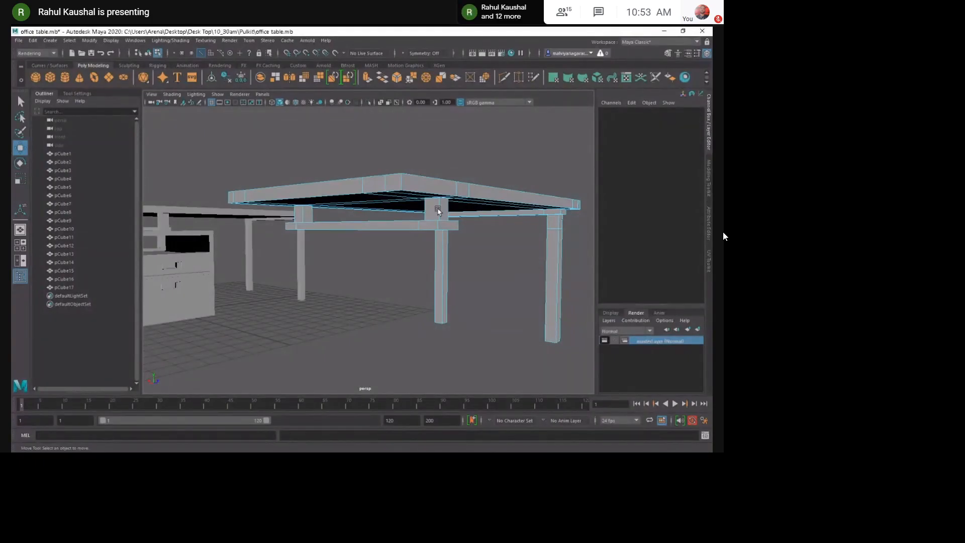
{"action": "left_click_drag", "start_coordinate": [373, 211], "coordinate": [382, 246], "text": "alt"}
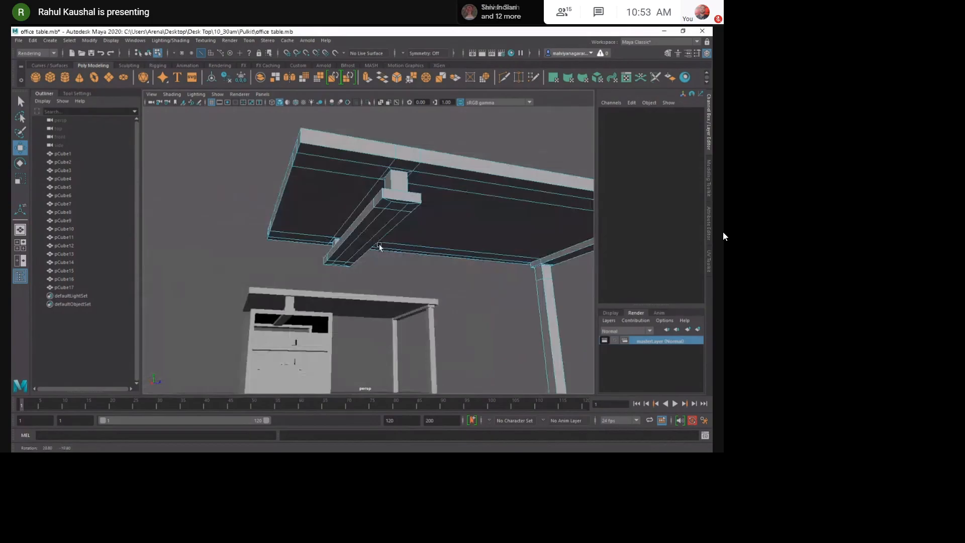
{"action": "left_click_drag", "start_coordinate": [298, 338], "coordinate": [332, 233], "text": "alt"}
{"action": "right_click_drag", "start_coordinate": [332, 233], "coordinate": [330, 271], "text": "alt"}
{"action": "left_click_drag", "start_coordinate": [329, 270], "coordinate": [301, 273], "text": "alt"}
{"action": "middle_click_drag", "start_coordinate": [430, 294], "coordinate": [220, 261], "text": "alt"}
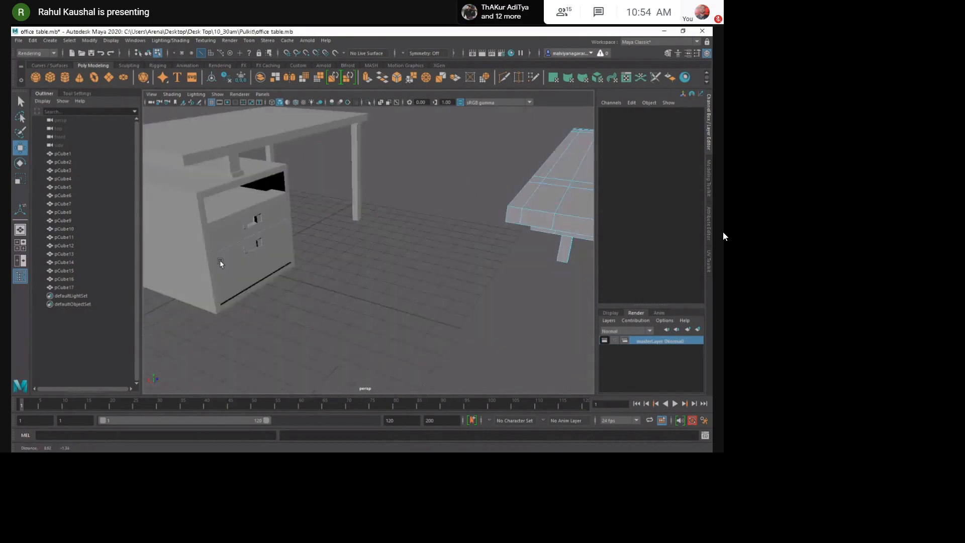
{"action": "left_click_drag", "start_coordinate": [465, 321], "coordinate": [414, 284], "text": "alt"}
{"action": "right_click_drag", "start_coordinate": [414, 284], "coordinate": [403, 275], "text": "alt"}
{"action": "left_click_drag", "start_coordinate": [282, 255], "coordinate": [322, 253], "text": "alt"}
{"action": "scroll", "coordinate": [297, 265], "scroll_direction": "up", "scroll_amount": 2}
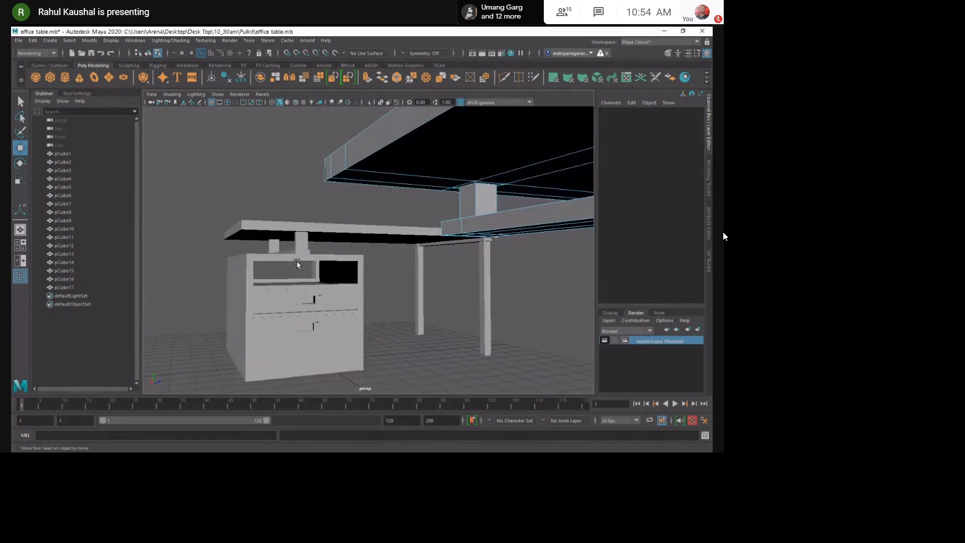
{"action": "scroll", "coordinate": [297, 265], "scroll_direction": "down", "scroll_amount": 2}
{"action": "left_click_drag", "start_coordinate": [297, 265], "coordinate": [348, 271], "text": "alt"}
{"action": "right_click_drag", "start_coordinate": [348, 271], "coordinate": [339, 250], "text": "alt"}
{"action": "left_click_drag", "start_coordinate": [339, 251], "coordinate": [329, 206], "text": "alt"}
Delete the faces on the underside of the crossbar.
{"action": "key", "text": "F11"}
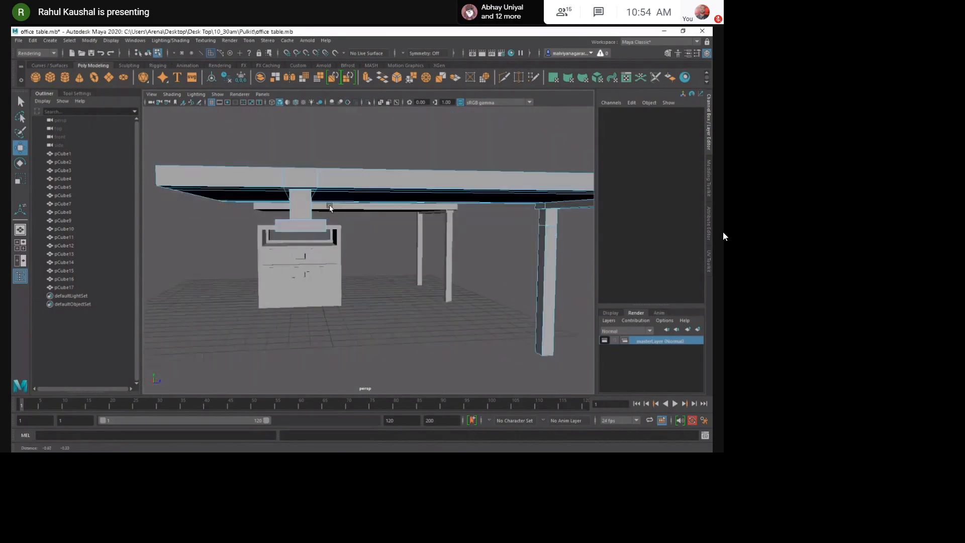
{"action": "left_click_drag", "start_coordinate": [369, 288], "coordinate": [253, 233]}
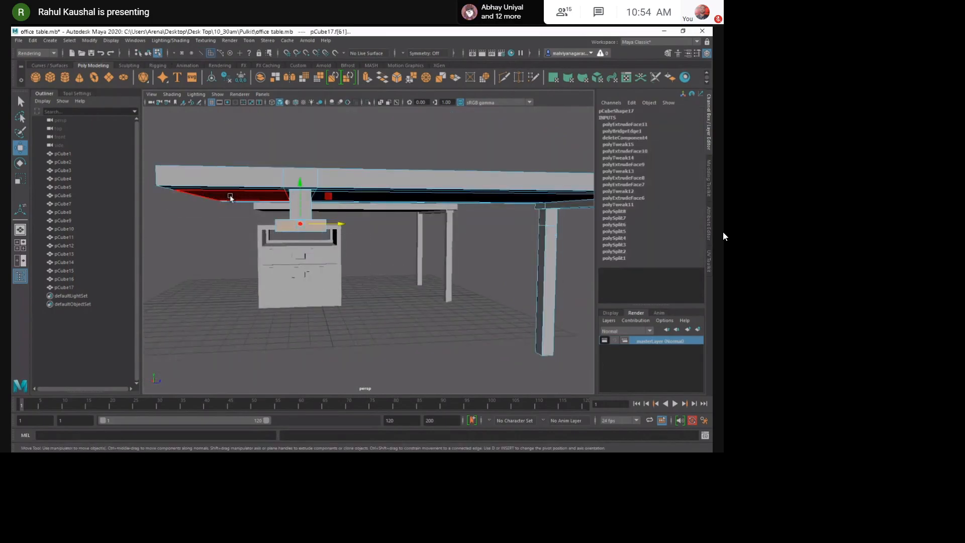
{"action": "left_click_drag", "start_coordinate": [352, 221], "coordinate": [354, 201], "text": "alt"}
{"action": "left_click", "coordinate": [355, 198]}
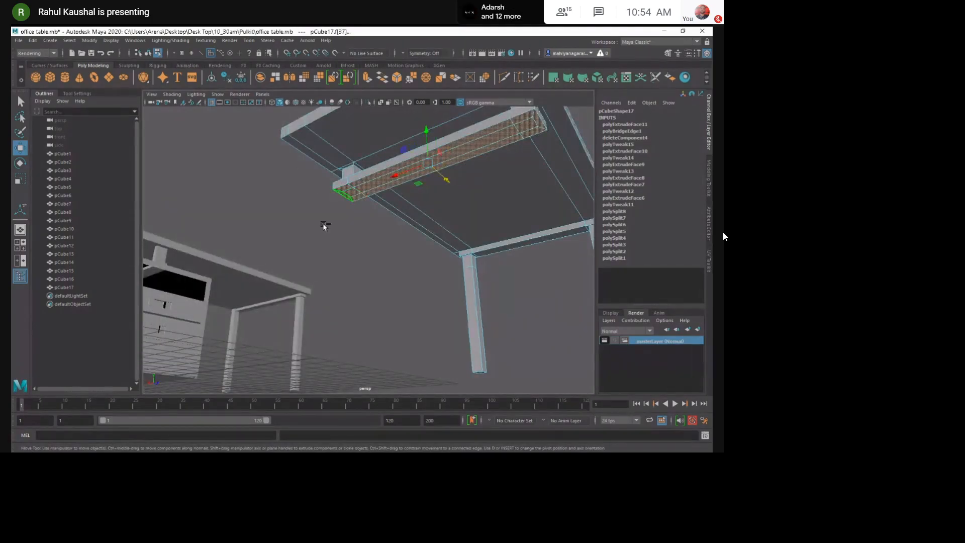
{"action": "left_click_drag", "start_coordinate": [324, 227], "coordinate": [291, 244], "text": "alt"}
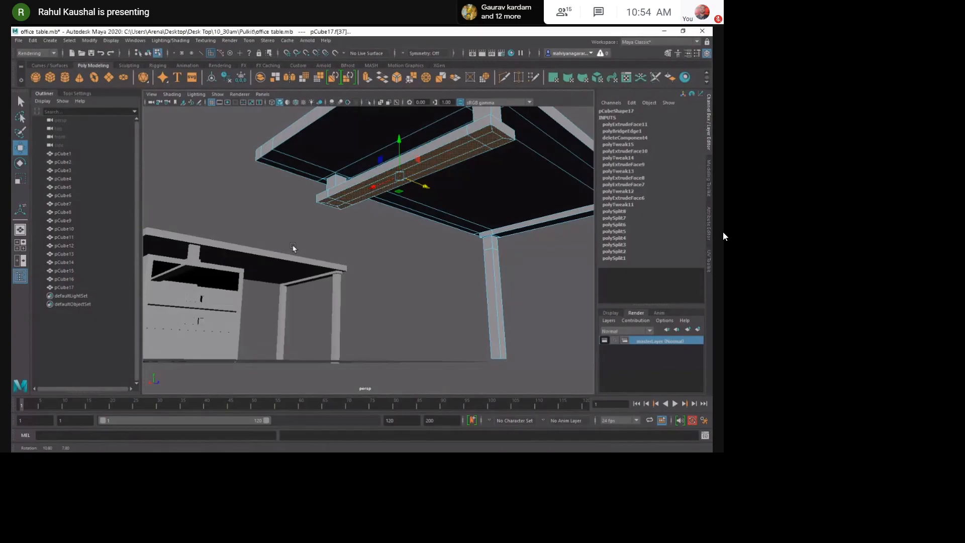
{"action": "left_click", "coordinate": [292, 244]}
Extrude the open border edges under the crossbar and scale them outward into a wide flat plate.
{"action": "left_click", "coordinate": [353, 167]}
{"action": "left_click_drag", "start_coordinate": [353, 168], "coordinate": [379, 248], "text": "alt"}
{"action": "key", "text": "r"}
{"action": "key", "text": "ctrl+e"}
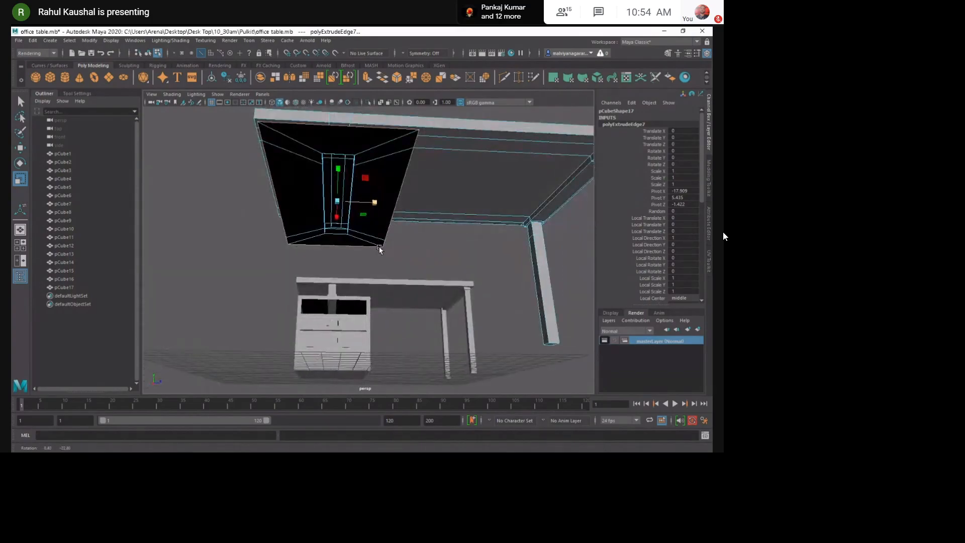
{"action": "left_click_drag", "start_coordinate": [379, 249], "coordinate": [416, 252], "text": "alt"}
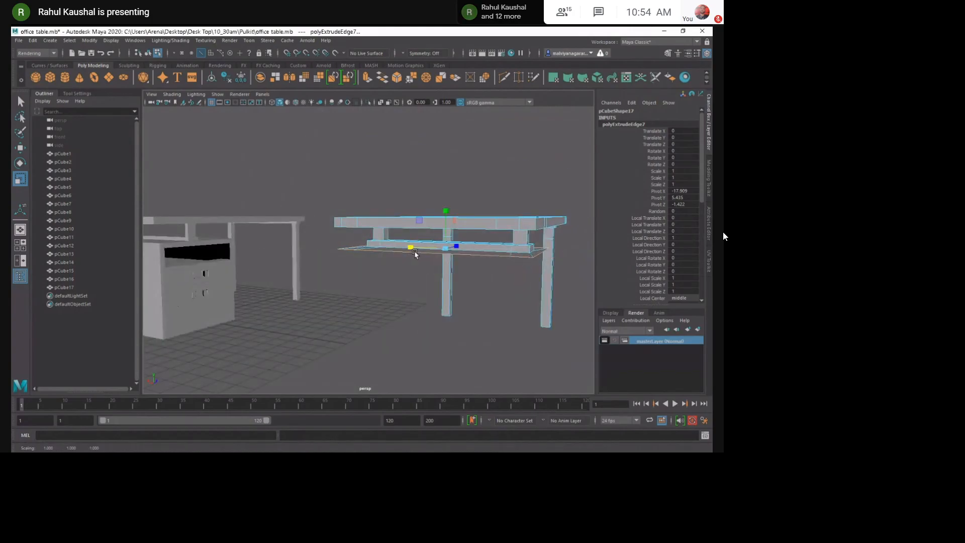
{"action": "left_click", "coordinate": [375, 306]}
Restore the selection of the plate's outer border edges and adjust the plate's size by scaling them.
{"action": "left_click_drag", "start_coordinate": [375, 306], "coordinate": [320, 201], "text": "alt"}
{"action": "scroll", "coordinate": [342, 238], "scroll_direction": "up", "scroll_amount": 4}
{"action": "scroll", "coordinate": [343, 238], "scroll_direction": "down", "scroll_amount": 2}
{"action": "left_click", "coordinate": [321, 180]}
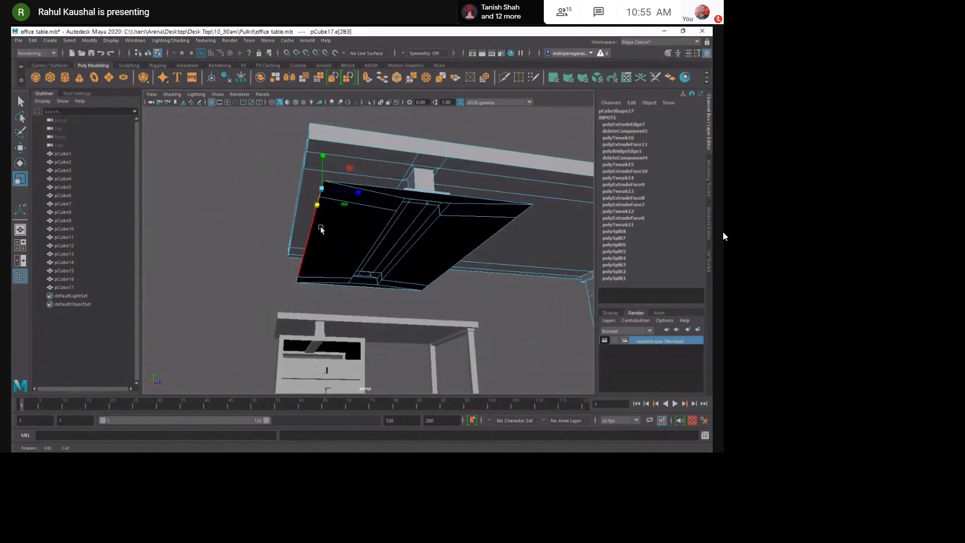
{"action": "key", "text": "ctrl+z"}
{"action": "key", "text": "ctrl+z"}
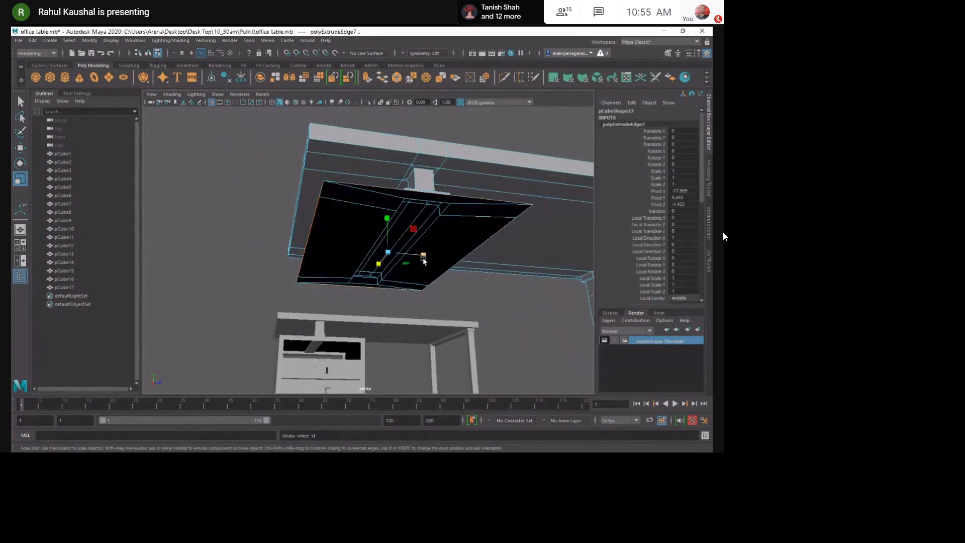
{"action": "mouse_move", "coordinate": [335, 245]}
{"action": "left_mouse_down", "text": "alt"}
{"action": "mouse_move", "coordinate": [345, 233]}
{"action": "mouse_move", "coordinate": [347, 254]}
{"action": "left_mouse_up", "text": "alt"}
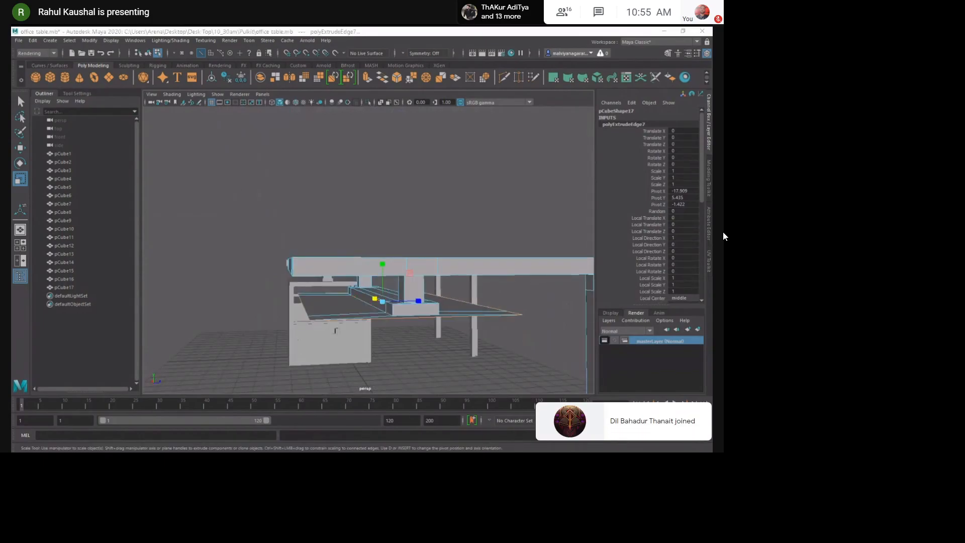
{"action": "mouse_move", "coordinate": [384, 300]}
{"action": "left_mouse_down", "text": "alt"}
{"action": "mouse_move", "coordinate": [371, 319]}
{"action": "mouse_move", "coordinate": [394, 295]}
{"action": "left_mouse_up", "text": "alt"}
{"action": "mouse_move", "coordinate": [299, 296]}
{"action": "left_mouse_down", "text": "alt"}
{"action": "mouse_move", "coordinate": [319, 282]}
{"action": "mouse_move", "coordinate": [307, 280]}
{"action": "left_mouse_up", "text": "alt"}
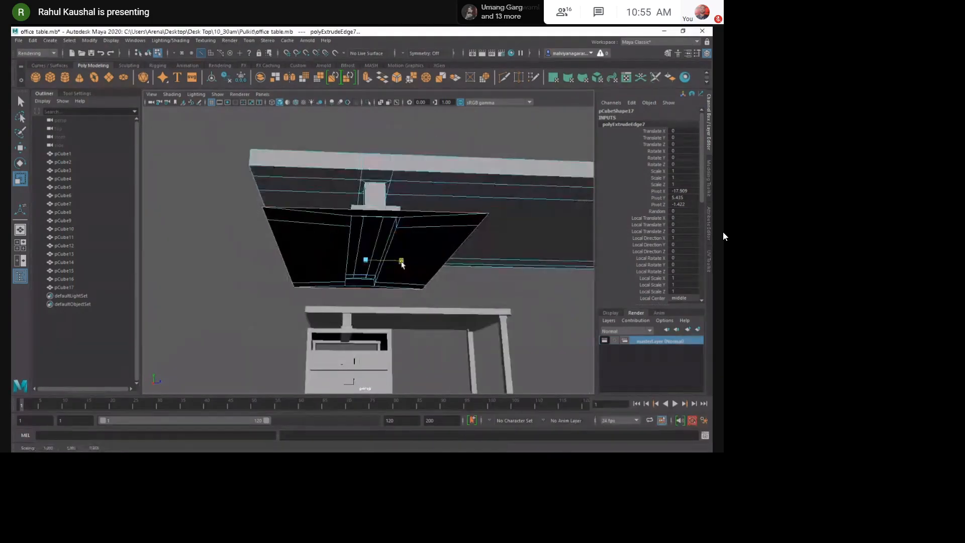
{"action": "left_click", "coordinate": [255, 304]}
Extrude the plate's outer border edges to give the plate a thin rim.
{"action": "left_click_drag", "start_coordinate": [255, 303], "coordinate": [298, 309], "text": "alt"}
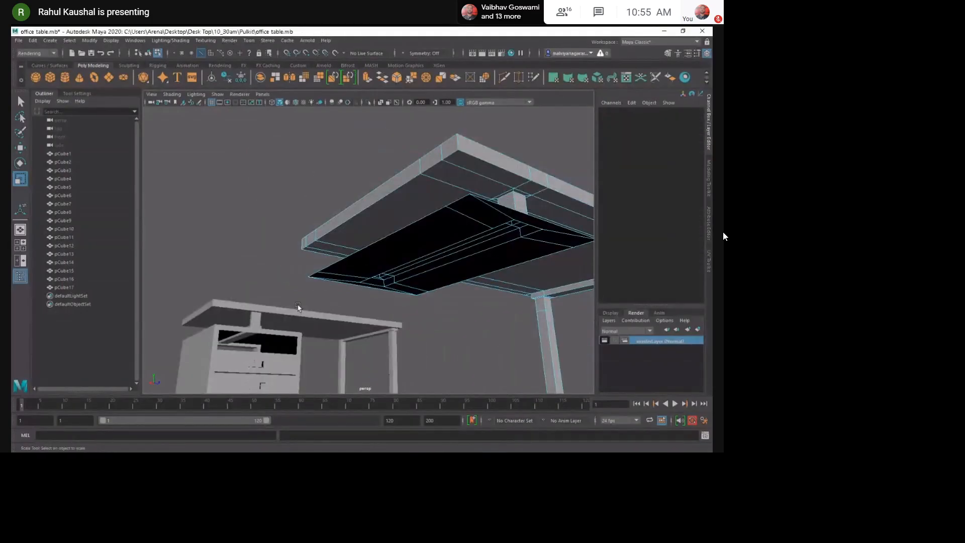
{"action": "left_click", "coordinate": [344, 262]}
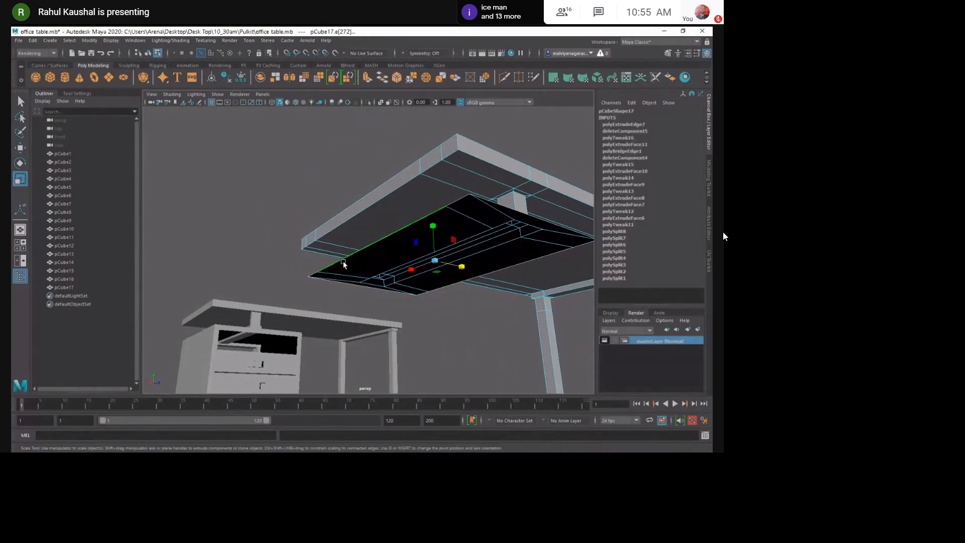
{"action": "left_click_drag", "start_coordinate": [344, 264], "coordinate": [396, 283], "text": "alt"}
{"action": "key", "text": "ctrl+e"}
{"action": "key", "text": "w"}
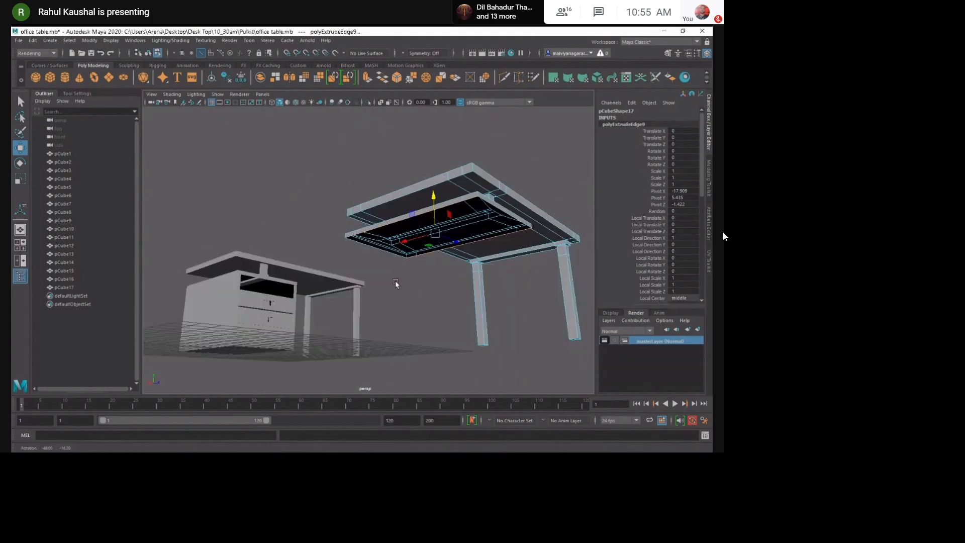
Extrude the edges along the plate's two long sides down into cabinet walls and bridge their lower ends into a floor.
{"action": "left_click_drag", "start_coordinate": [434, 206], "coordinate": [372, 309], "text": "shift"}
{"action": "key", "text": "e"}
{"action": "key", "text": "r"}
{"action": "left_click_drag", "start_coordinate": [383, 331], "coordinate": [354, 393], "text": "shift"}
{"action": "middle_click_drag", "start_coordinate": [354, 392], "coordinate": [363, 334], "text": "alt"}
{"action": "right_click_drag", "start_coordinate": [381, 303], "coordinate": [376, 401], "text": "shift"}
{"action": "left_click_drag", "start_coordinate": [376, 352], "coordinate": [353, 328], "text": "alt"}
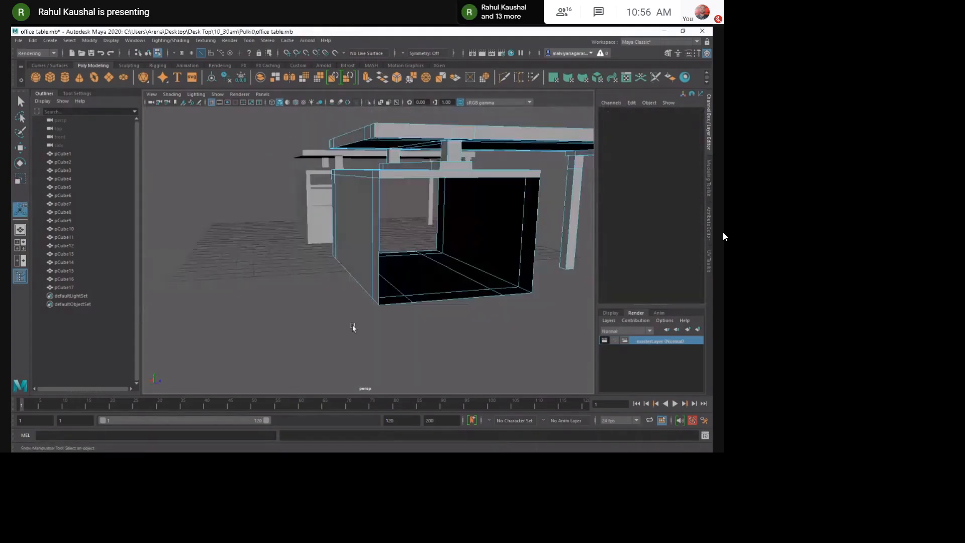
Try to extrude the border edges of the cabinet's open end inward, and undo the extrusion.
{"action": "left_click", "coordinate": [378, 276]}
{"action": "left_click_drag", "start_coordinate": [378, 276], "coordinate": [416, 276], "text": "alt"}
{"action": "left_click", "coordinate": [458, 260]}
{"action": "key", "text": "e"}
{"action": "key", "text": "r"}
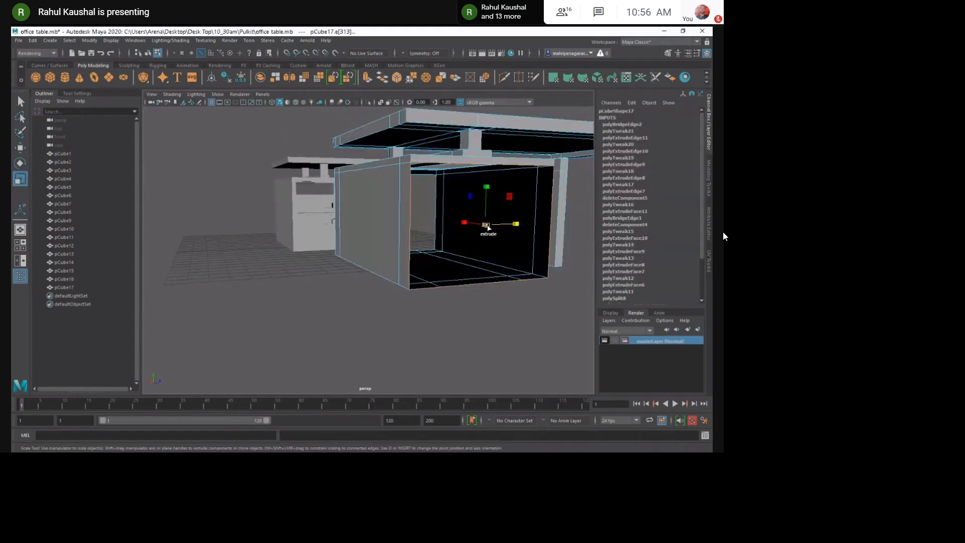
{"action": "key", "text": "ctrl+e"}
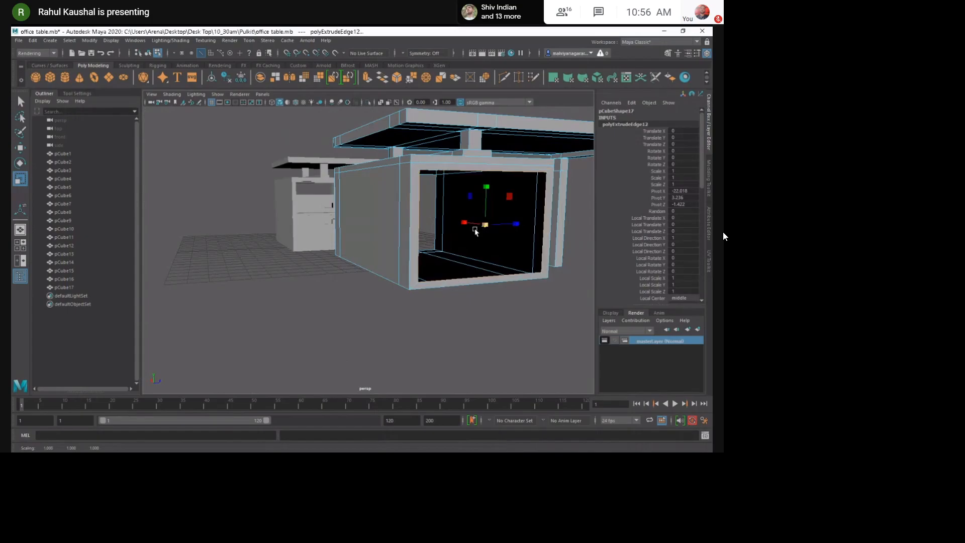
{"action": "key", "text": "ctrl+z"}
Select the border edges of both open cabinet ends and extrude them without any offset.
{"action": "left_click_drag", "start_coordinate": [317, 275], "coordinate": [402, 292], "text": "alt"}
{"action": "left_click", "coordinate": [400, 220], "text": "shift"}
{"action": "left_click", "coordinate": [386, 178], "text": "shift"}
{"action": "left_click_drag", "start_coordinate": [385, 179], "coordinate": [378, 275], "text": "alt"}
{"action": "right_click_drag", "start_coordinate": [378, 275], "coordinate": [378, 283], "text": "shift"}
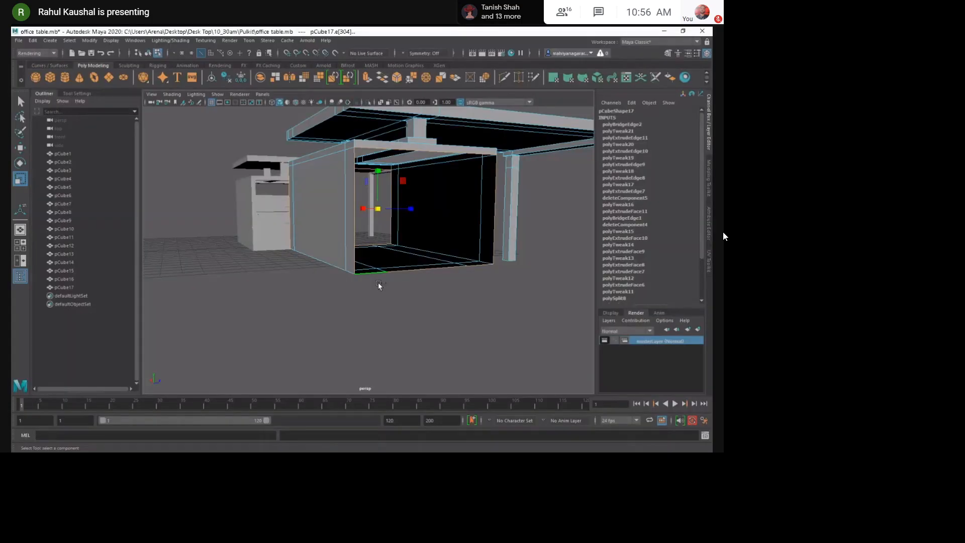
{"action": "left_click_drag", "start_coordinate": [378, 282], "coordinate": [388, 212], "text": "alt"}
{"action": "key", "text": "ctrl+z"}
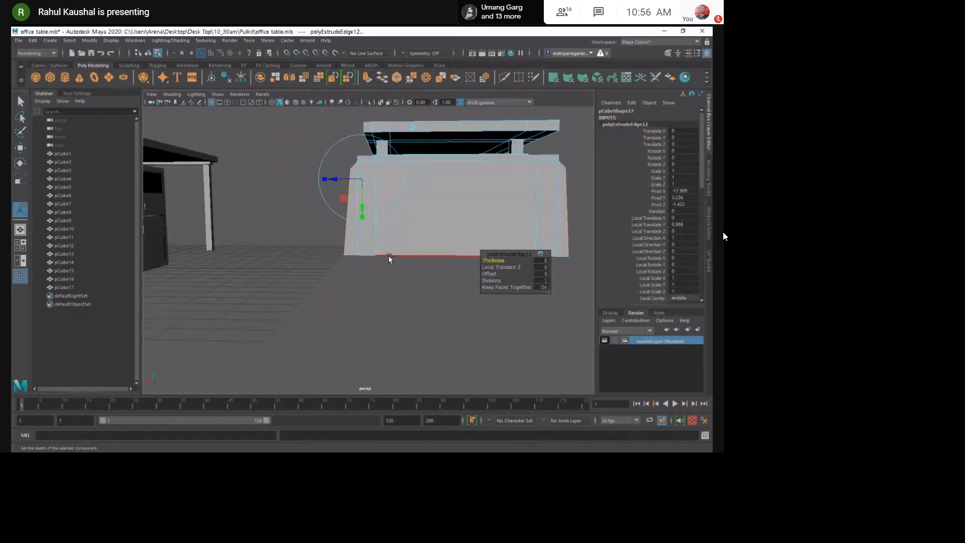
Try scaling the border edges of both cabinet ends inward, and undo each attempt.
{"action": "key", "text": "e"}
{"action": "key", "text": "r"}
{"action": "left_click_drag", "start_coordinate": [371, 267], "coordinate": [309, 275], "text": "alt"}
{"action": "left_click_drag", "start_coordinate": [371, 194], "coordinate": [368, 194], "text": "shift"}
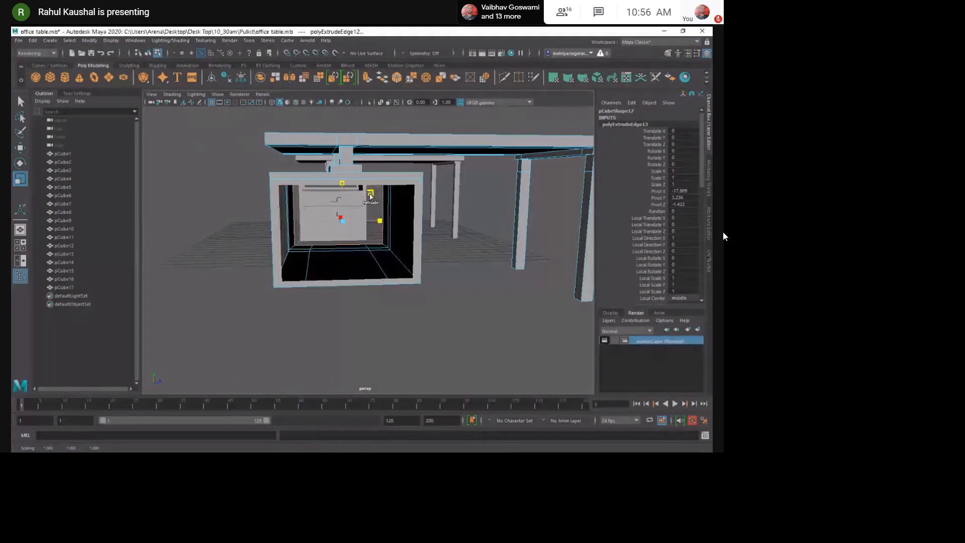
{"action": "scroll", "coordinate": [349, 223], "scroll_direction": "up", "scroll_amount": 4}
{"action": "left_click_drag", "start_coordinate": [352, 230], "coordinate": [380, 229], "text": "alt"}
{"action": "key", "text": "ctrl+z"}
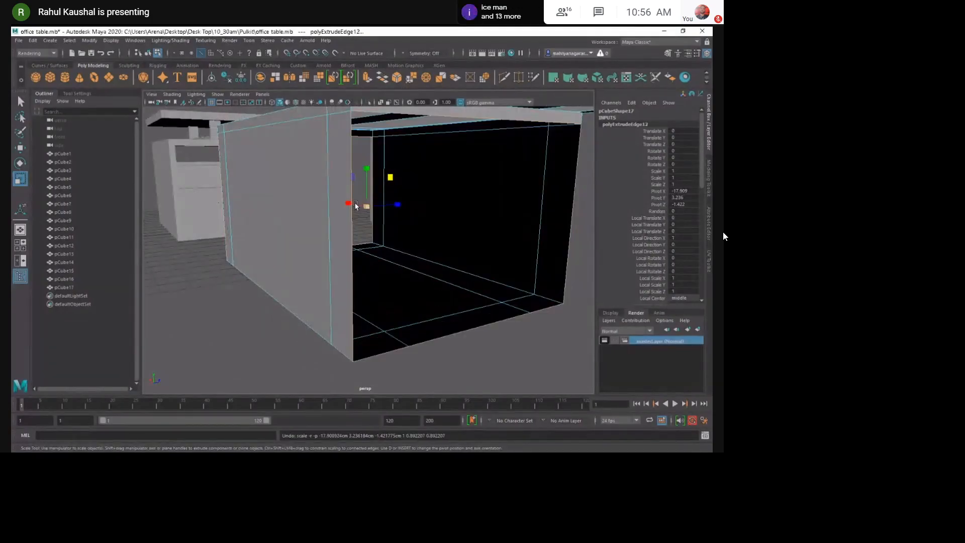
{"action": "left_click_drag", "start_coordinate": [367, 208], "coordinate": [347, 230], "text": "shift"}
{"action": "mouse_move", "coordinate": [394, 249]}
{"action": "left_mouse_down", "text": "alt"}
{"action": "mouse_move", "coordinate": [359, 247]}
{"action": "mouse_move", "coordinate": [390, 252]}
{"action": "mouse_move", "coordinate": [379, 255]}
{"action": "left_mouse_up", "text": "alt"}
{"action": "key", "text": "ctrl+z"}
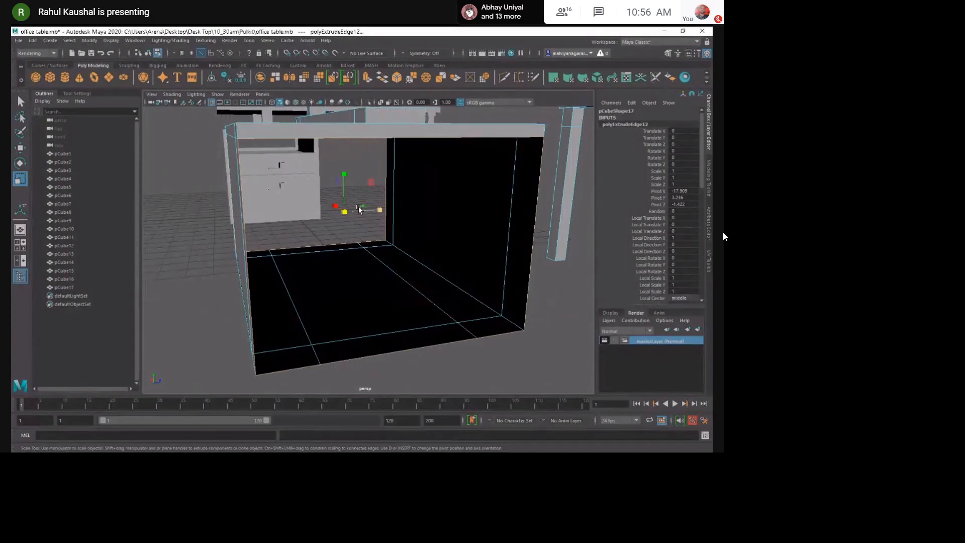
Extrude and scale the border edges inward to form a narrow flat frame around both cabinet openings.
{"action": "mouse_move", "coordinate": [374, 204]}
{"action": "left_mouse_down", "text": "alt"}
{"action": "mouse_move", "coordinate": [385, 206]}
{"action": "mouse_move", "coordinate": [372, 185]}
{"action": "left_mouse_up", "text": "alt"}
{"action": "left_click_drag", "start_coordinate": [370, 234], "coordinate": [392, 233], "text": "alt"}
Try to extrude the inner frame edges into the cabinet's depth, and undo the attempts.
{"action": "key", "text": "e"}
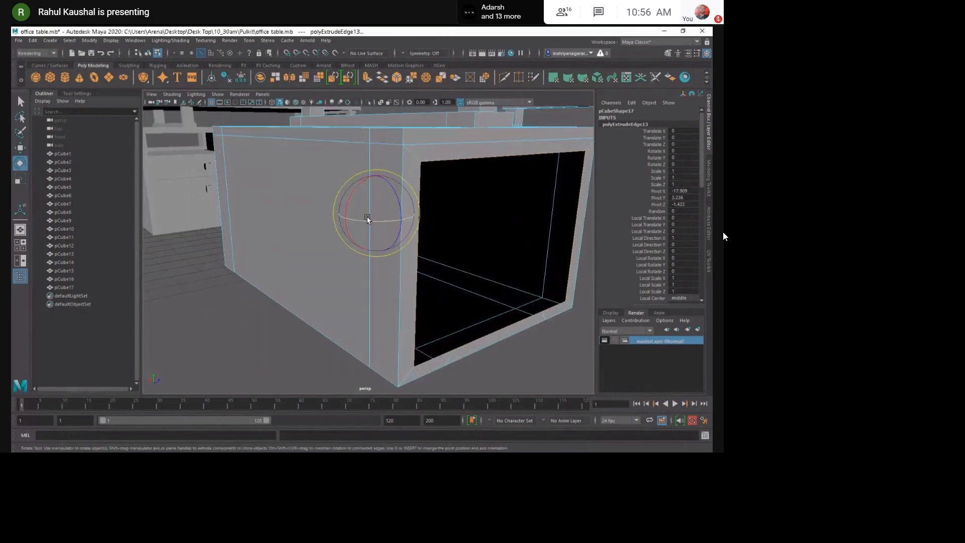
{"action": "key", "text": "r"}
{"action": "left_click_drag", "start_coordinate": [358, 209], "coordinate": [398, 225], "text": "shift"}
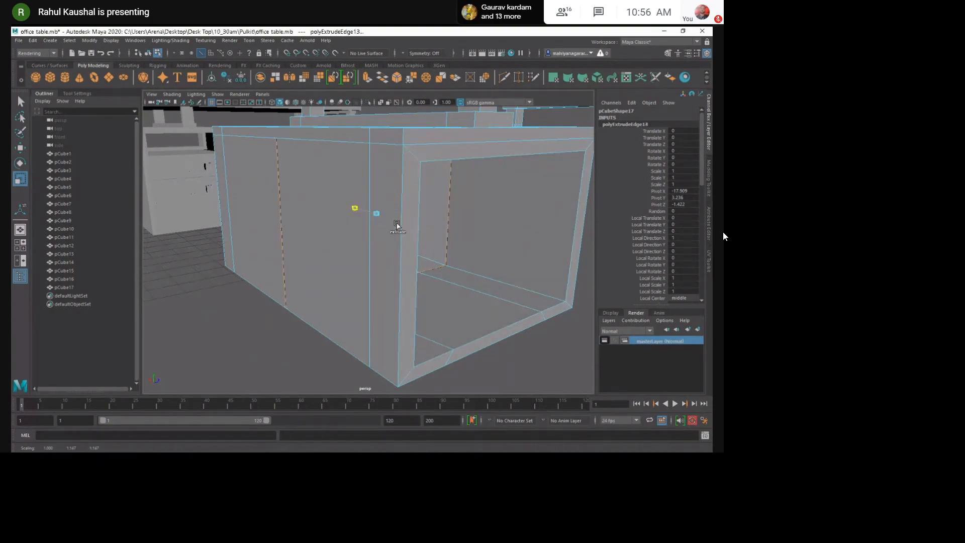
{"action": "left_click_drag", "start_coordinate": [396, 225], "coordinate": [391, 264], "text": "alt"}
{"action": "mouse_move", "coordinate": [327, 264]}
{"action": "left_mouse_down", "text": "alt"}
{"action": "mouse_move", "coordinate": [341, 252]}
{"action": "mouse_move", "coordinate": [304, 263]}
{"action": "mouse_move", "coordinate": [336, 255]}
{"action": "left_mouse_up", "text": "alt"}
{"action": "key", "text": "ctrl+z"}
{"action": "key", "text": "ctrl+z"}
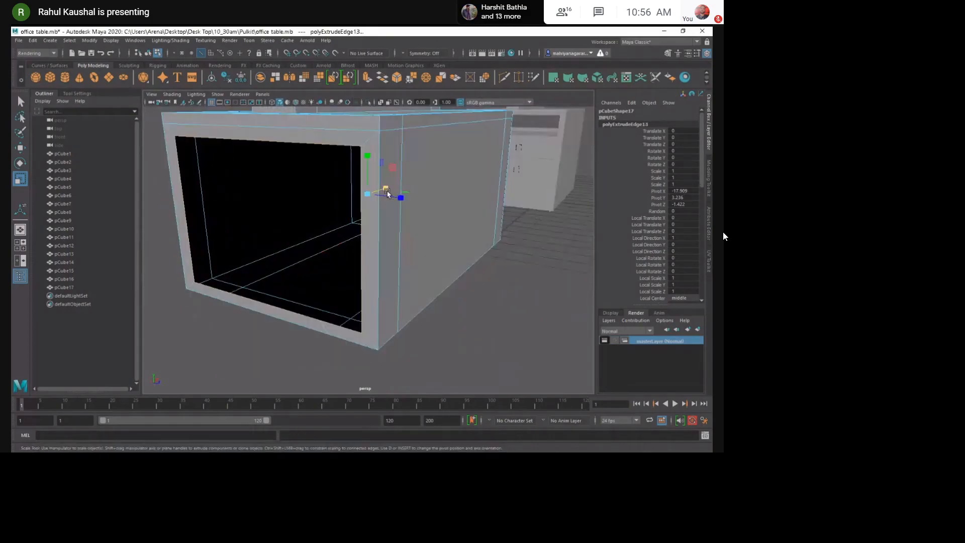
{"action": "left_click_drag", "start_coordinate": [386, 191], "coordinate": [378, 194], "text": "ctrl+shift"}
{"action": "key", "text": "ctrl+z"}
Bridge the inner edges of the two end frames to form the cabinet's inner walls and return to object mode.
{"action": "left_click_drag", "start_coordinate": [290, 258], "coordinate": [317, 260], "text": "alt"}
{"action": "right_click_drag", "start_coordinate": [348, 225], "coordinate": [350, 326], "text": "shift"}
{"action": "left_click", "coordinate": [349, 324]}
{"action": "scroll", "coordinate": [349, 324], "scroll_direction": "down", "scroll_amount": 5}
{"action": "left_click_drag", "start_coordinate": [348, 324], "coordinate": [375, 269], "text": "alt"}
{"action": "key", "text": "q"}
{"action": "key", "text": "F8"}
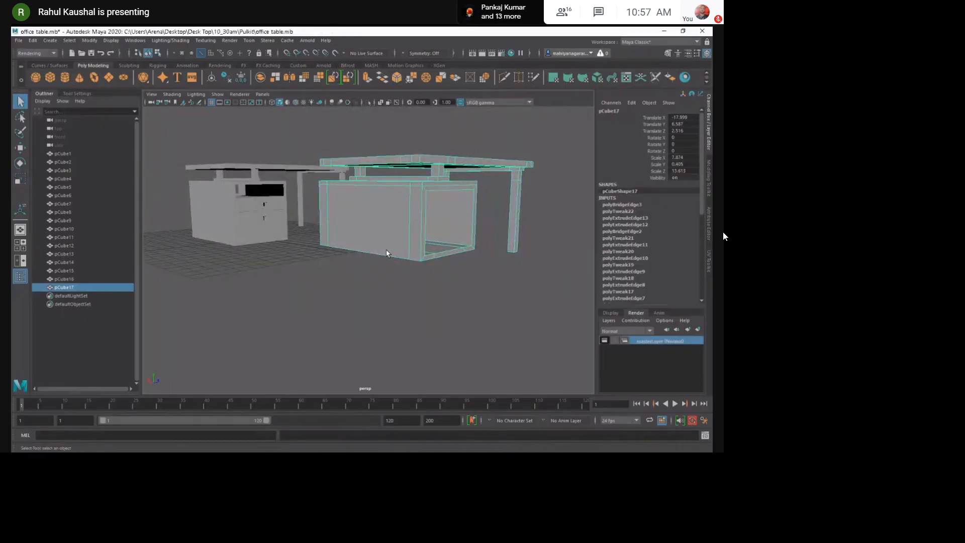
Examine the drawer fronts and open compartment of the existing desk's cabinet as a reference.
{"action": "left_click", "coordinate": [407, 266]}
{"action": "scroll", "coordinate": [406, 266], "scroll_direction": "up", "scroll_amount": 3}
{"action": "scroll", "coordinate": [407, 265], "scroll_direction": "up", "scroll_amount": 3}
{"action": "left_click", "coordinate": [423, 245]}
{"action": "left_click_drag", "start_coordinate": [423, 245], "coordinate": [372, 274], "text": "alt"}
{"action": "middle_click_drag", "start_coordinate": [372, 274], "coordinate": [434, 280], "text": "alt"}
{"action": "scroll", "coordinate": [275, 249], "scroll_direction": "up", "scroll_amount": 4}
{"action": "left_click", "coordinate": [252, 231]}
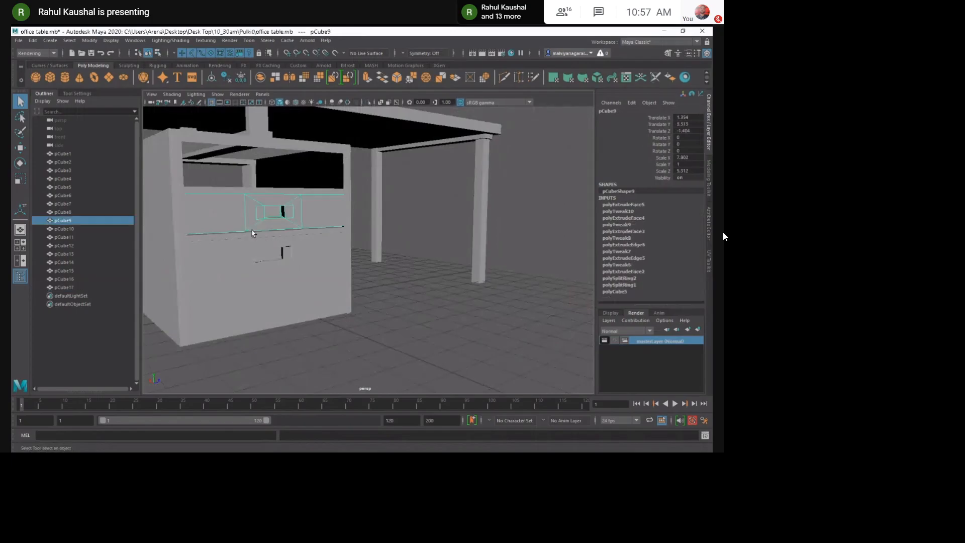
{"action": "left_click", "coordinate": [261, 238]}
{"action": "left_click_drag", "start_coordinate": [261, 238], "coordinate": [325, 270], "text": "alt"}
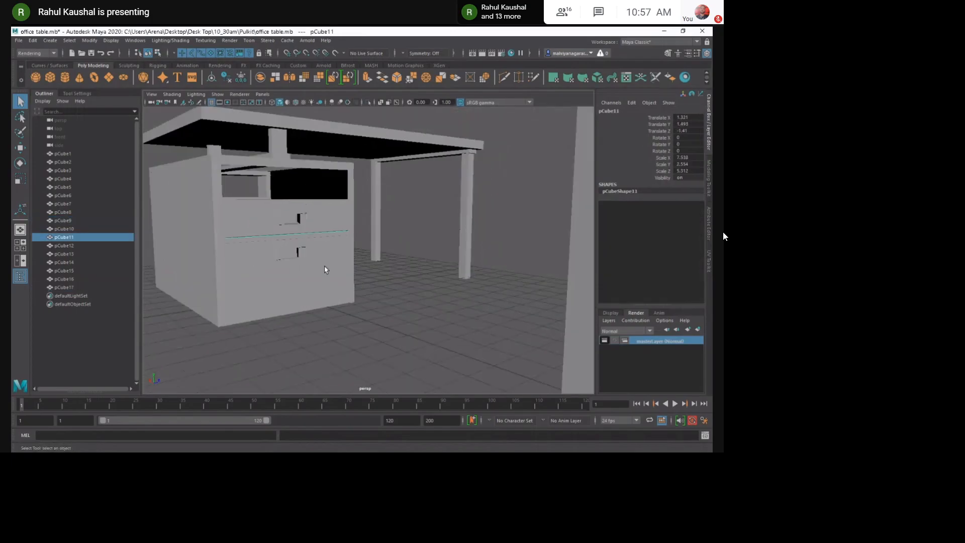
{"action": "scroll", "coordinate": [324, 272], "scroll_direction": "down", "scroll_amount": 5}
{"action": "scroll", "coordinate": [343, 283], "scroll_direction": "up", "scroll_amount": 3}
{"action": "left_click", "coordinate": [347, 285]}
{"action": "left_click_drag", "start_coordinate": [347, 285], "coordinate": [319, 269], "text": "alt"}
In the side view, cut two closely spaced horizontal lines across the new table's cabinet with the Multi-Cut tool.
{"action": "left_click_drag", "start_coordinate": [235, 249], "coordinate": [362, 281]}
{"action": "key", "text": "space"}
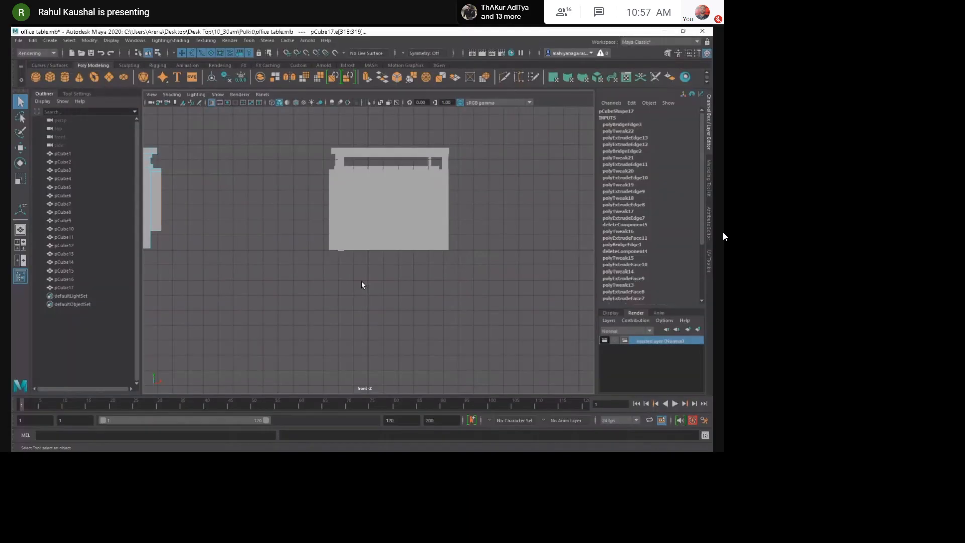
{"action": "key", "text": "space"}
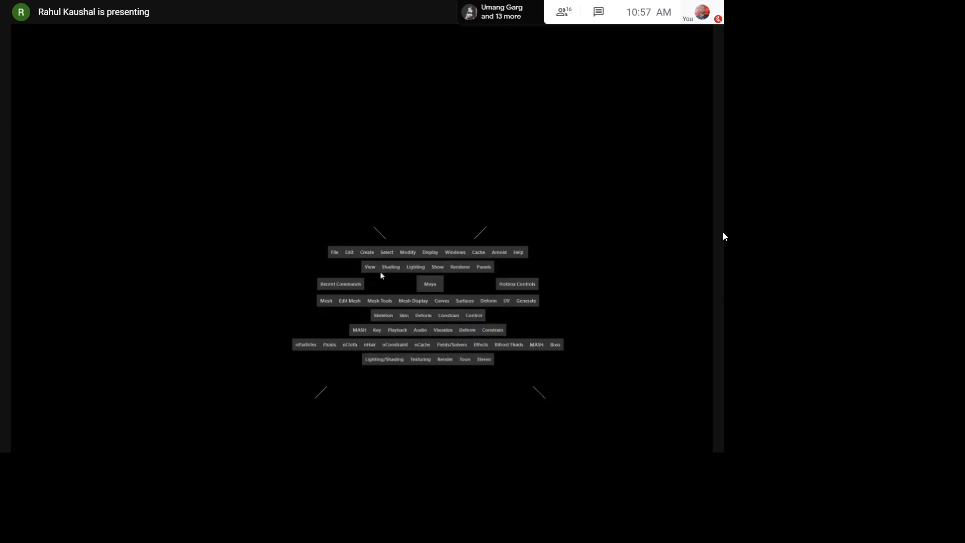
{"action": "left_click_drag", "start_coordinate": [382, 274], "coordinate": [371, 256]}
{"action": "key", "text": "f"}
{"action": "middle_click_drag", "start_coordinate": [367, 293], "coordinate": [373, 234], "text": "alt"}
{"action": "left_click", "coordinate": [346, 215]}
{"action": "left_click", "coordinate": [309, 180]}
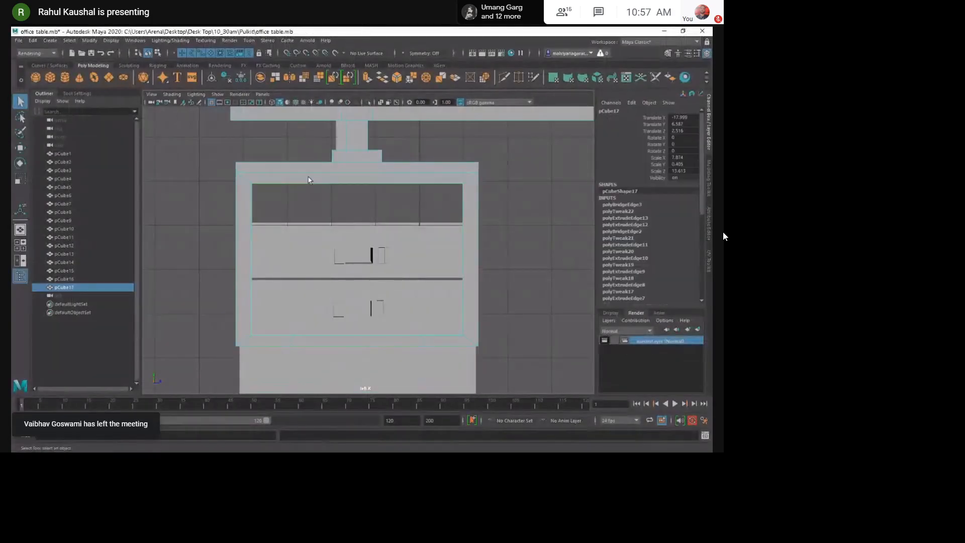
{"action": "middle_click_drag", "start_coordinate": [262, 237], "coordinate": [247, 228], "text": "alt"}
{"action": "right_click_drag", "start_coordinate": [247, 227], "coordinate": [211, 228], "text": "shift"}
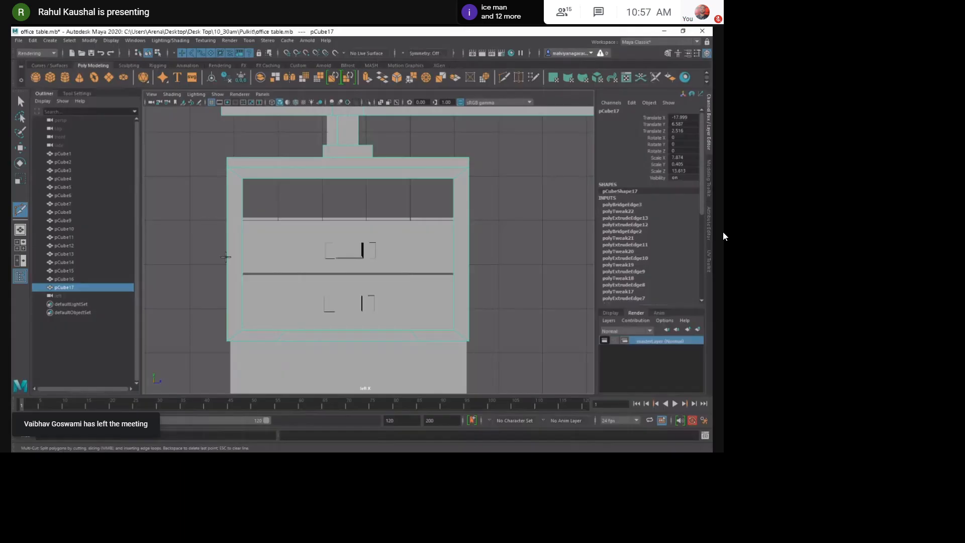
{"action": "left_click_drag", "start_coordinate": [202, 256], "coordinate": [514, 255], "text": "shift"}
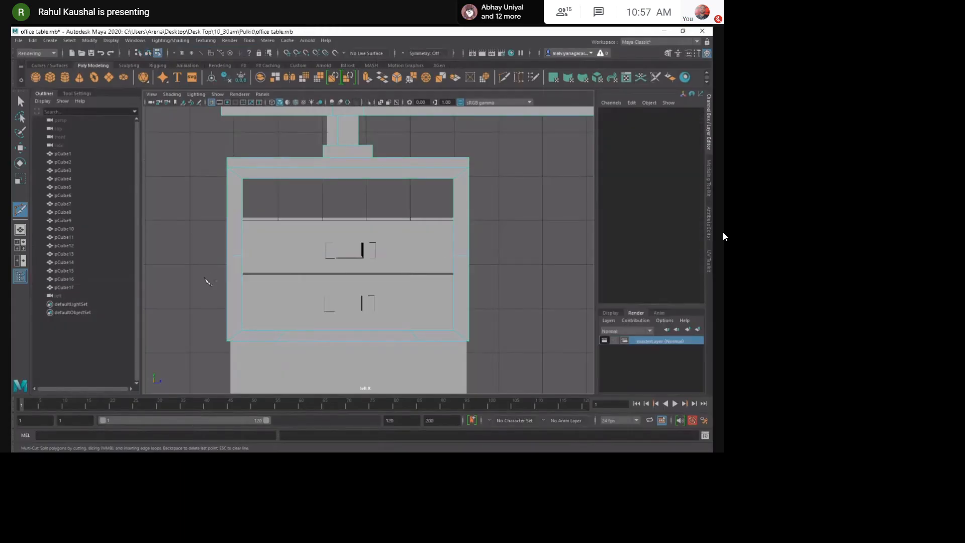
{"action": "left_click_drag", "start_coordinate": [204, 270], "coordinate": [522, 270], "text": "shift"}
Delete the narrow inner-wall faces between the two cuts and bridge the gaps across the cabinet into a shelf.
{"action": "scroll", "coordinate": [492, 317], "scroll_direction": "down", "scroll_amount": 6}
{"action": "scroll", "coordinate": [490, 316], "scroll_direction": "up", "scroll_amount": 4}
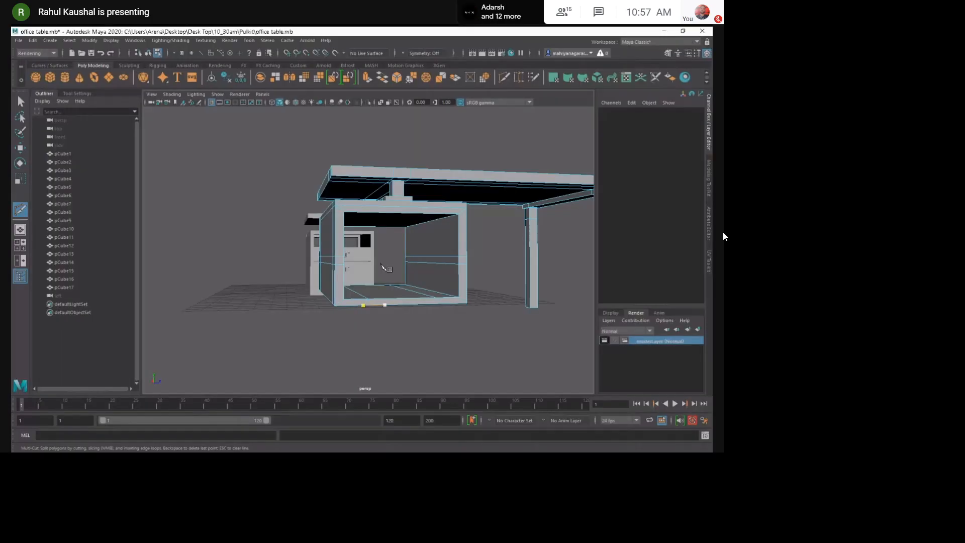
{"action": "mouse_move", "coordinate": [386, 268]}
{"action": "left_mouse_down", "text": "alt"}
{"action": "mouse_move", "coordinate": [388, 346]}
{"action": "mouse_move", "coordinate": [411, 347]}
{"action": "mouse_move", "coordinate": [301, 277]}
{"action": "mouse_move", "coordinate": [385, 266]}
{"action": "left_mouse_up", "text": "alt"}
{"action": "key", "text": "w"}
{"action": "left_click", "coordinate": [295, 267]}
{"action": "left_click", "coordinate": [385, 266], "text": "shift"}
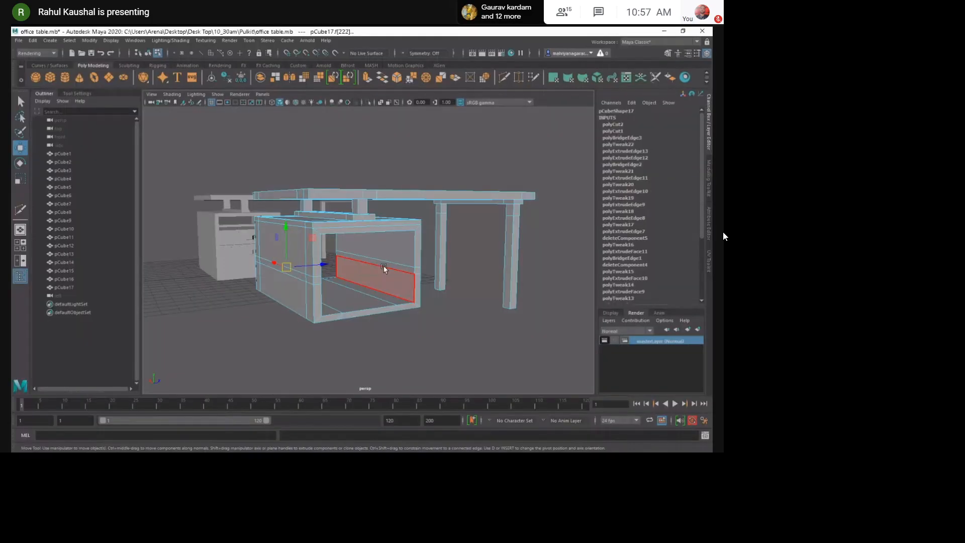
{"action": "left_click_drag", "start_coordinate": [384, 265], "coordinate": [347, 274], "text": "alt"}
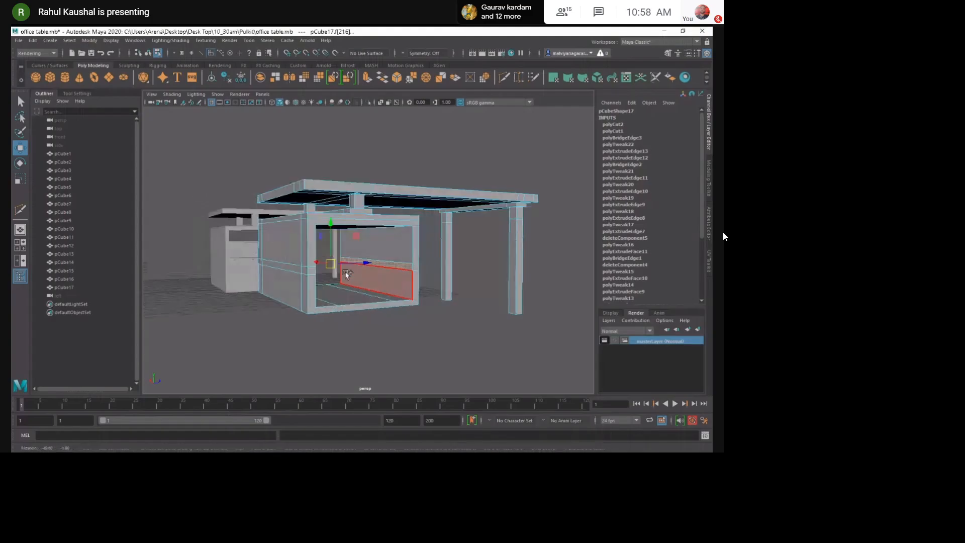
{"action": "right_click_drag", "start_coordinate": [346, 274], "coordinate": [346, 385], "text": "shift"}
{"action": "left_click_drag", "start_coordinate": [373, 354], "coordinate": [345, 361], "text": "alt"}
In the front view, select the cabinet's bottom vertices and move them down to the level of the table's feet.
{"action": "key", "text": "space"}
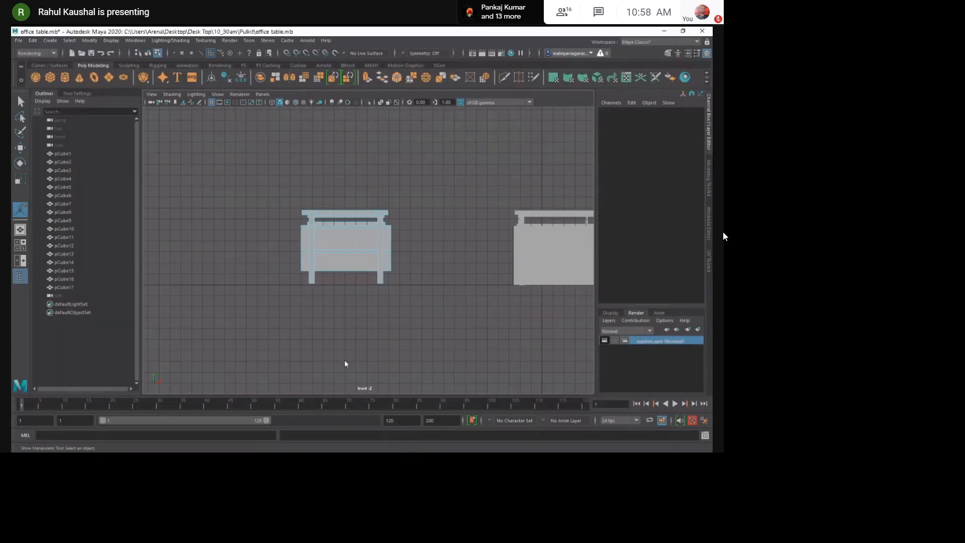
{"action": "scroll", "coordinate": [355, 296], "scroll_direction": "up", "scroll_amount": 3}
{"action": "key", "text": "q"}
{"action": "key", "text": "F9"}
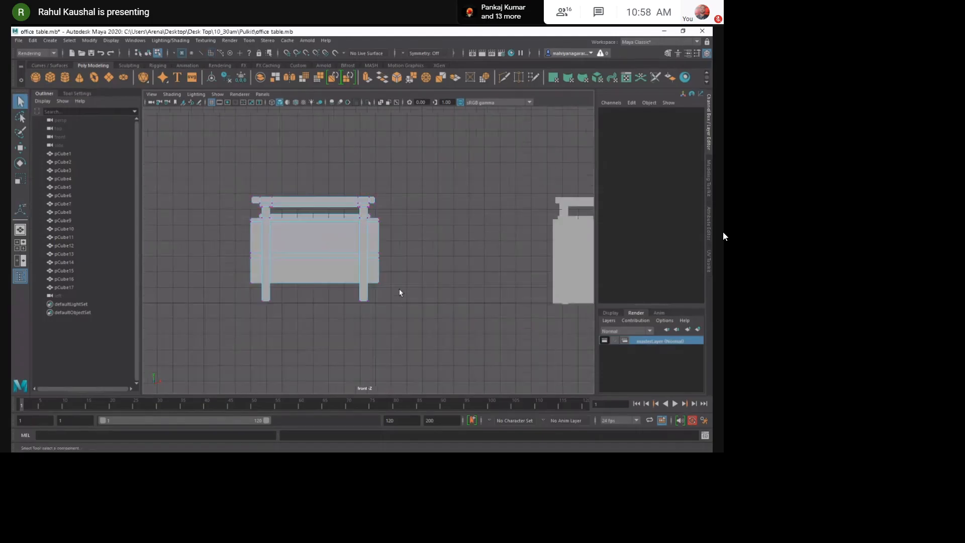
{"action": "left_click_drag", "start_coordinate": [400, 292], "coordinate": [238, 271]}
{"action": "key", "text": "w"}
{"action": "left_click_drag", "start_coordinate": [312, 258], "coordinate": [328, 274]}
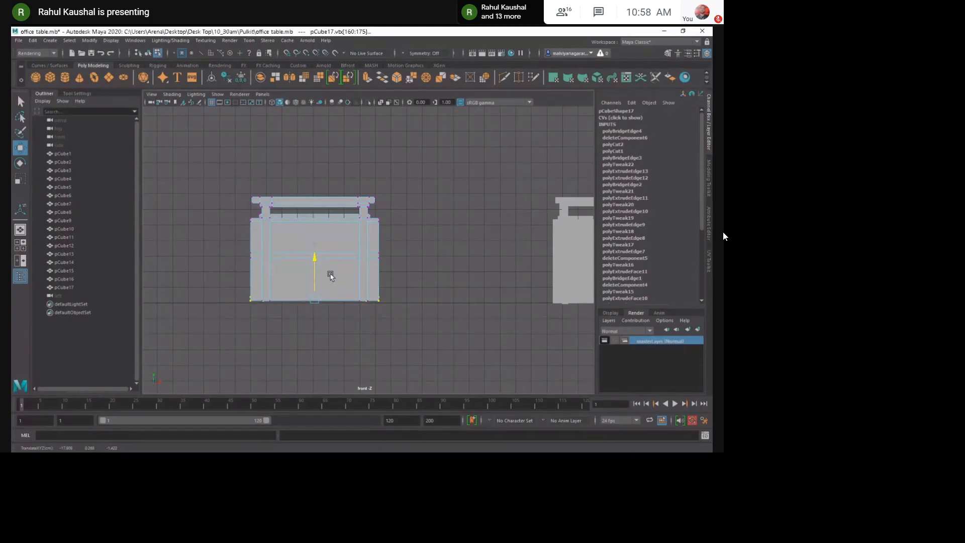
{"action": "left_click", "coordinate": [317, 332]}
{"action": "key", "text": "space"}
{"action": "left_click_drag", "start_coordinate": [291, 256], "coordinate": [348, 311], "text": "alt"}
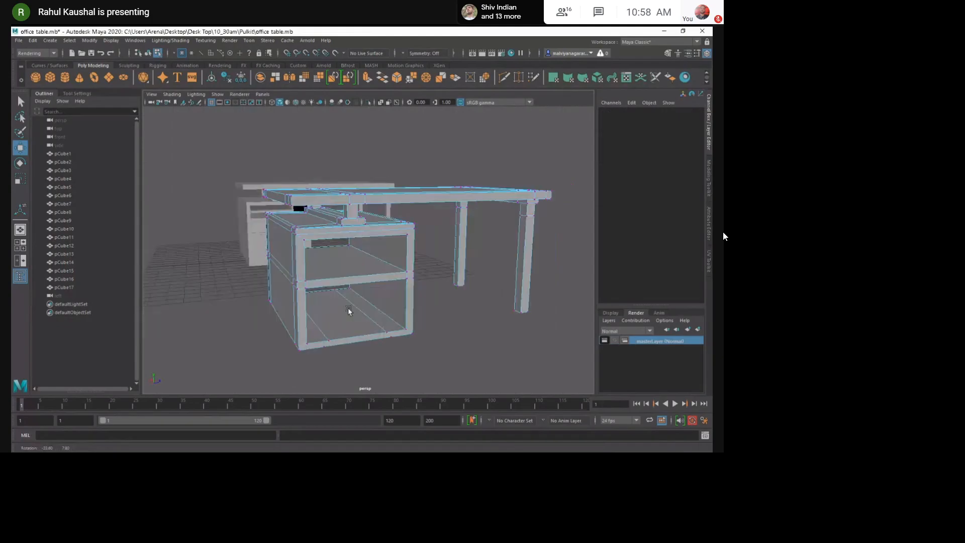
Select the top face of the cabinet's shelf and move it vertically to adjust the shelf's thickness.
{"action": "left_click", "coordinate": [331, 259]}
{"action": "left_click_drag", "start_coordinate": [331, 259], "coordinate": [315, 248], "text": "alt"}
{"action": "scroll", "coordinate": [345, 262], "scroll_direction": "up", "scroll_amount": 5}
{"action": "mouse_move", "coordinate": [315, 247]}
{"action": "middle_mouse_down"}
{"action": "mouse_move", "coordinate": [297, 231]}
{"action": "mouse_move", "coordinate": [307, 239]}
{"action": "middle_mouse_up"}
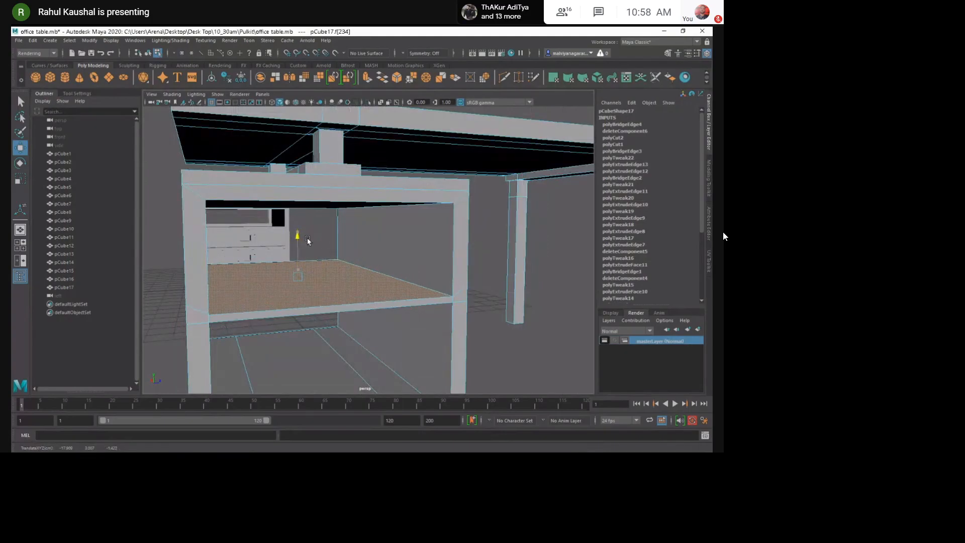
{"action": "left_click", "coordinate": [345, 243]}
Examine the existing desk's drawer fronts, handle recesses and gaps, and compare them with the new cabinet.
{"action": "key", "text": "f"}
{"action": "key", "text": "F8"}
{"action": "left_click", "coordinate": [454, 300]}
{"action": "scroll", "coordinate": [454, 300], "scroll_direction": "down", "scroll_amount": 5}
{"action": "left_click_drag", "start_coordinate": [455, 300], "coordinate": [364, 318], "text": "alt"}
{"action": "left_click", "coordinate": [282, 250]}
{"action": "key", "text": "f"}
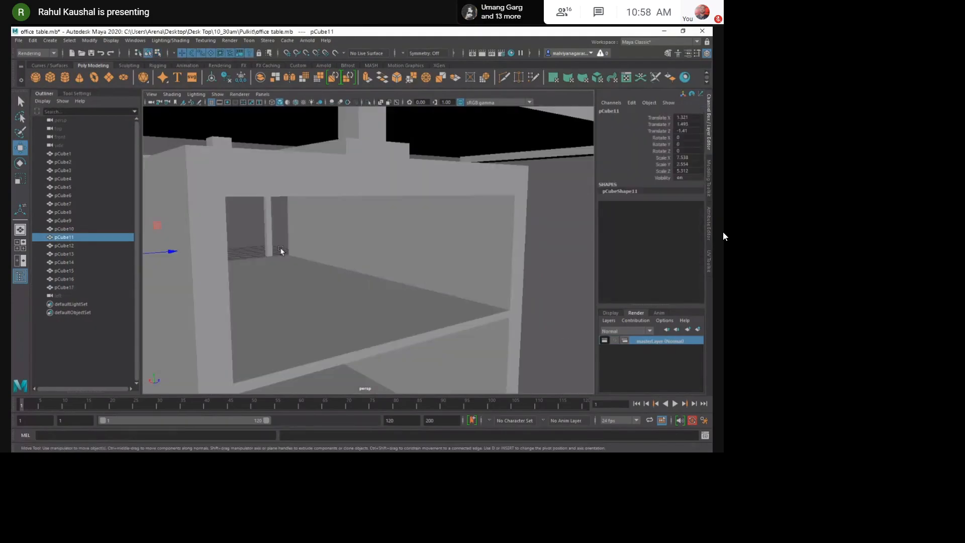
{"action": "scroll", "coordinate": [281, 251], "scroll_direction": "down", "scroll_amount": 5}
{"action": "left_click", "coordinate": [361, 224]}
{"action": "scroll", "coordinate": [365, 224], "scroll_direction": "up", "scroll_amount": 5}
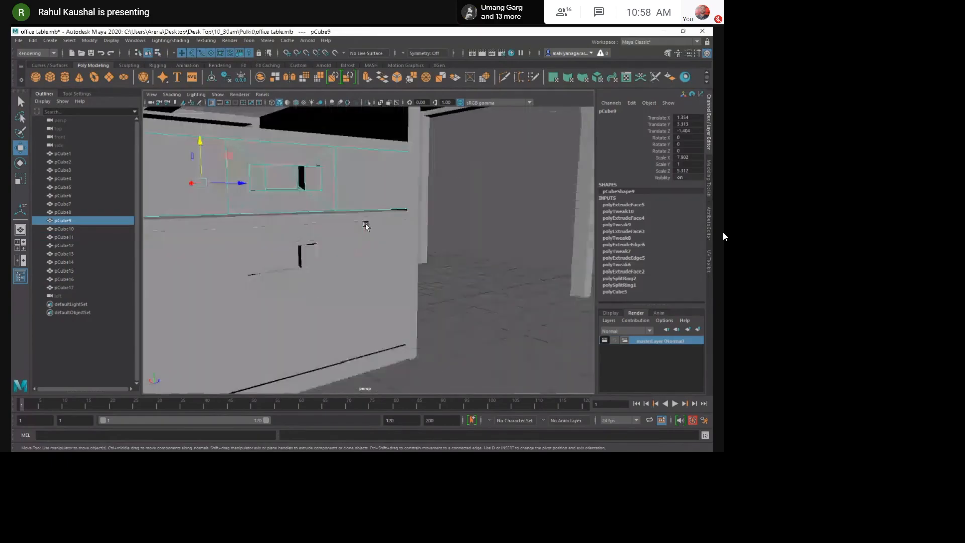
{"action": "scroll", "coordinate": [327, 233], "scroll_direction": "down", "scroll_amount": 2}
{"action": "left_click_drag", "start_coordinate": [325, 235], "coordinate": [378, 243], "text": "alt"}
{"action": "left_click_drag", "start_coordinate": [309, 244], "coordinate": [341, 255], "text": "alt"}
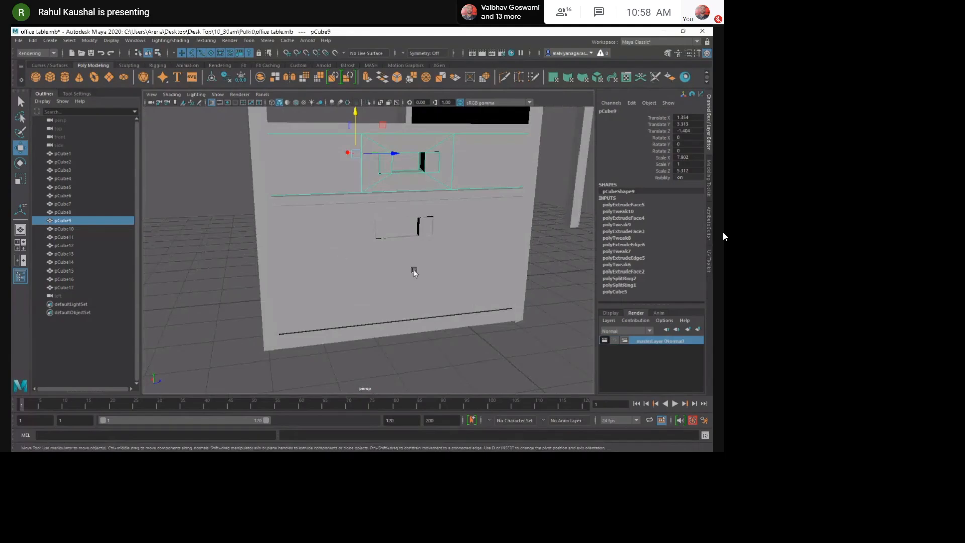
{"action": "middle_click_drag", "start_coordinate": [384, 181], "coordinate": [400, 270], "text": "alt"}
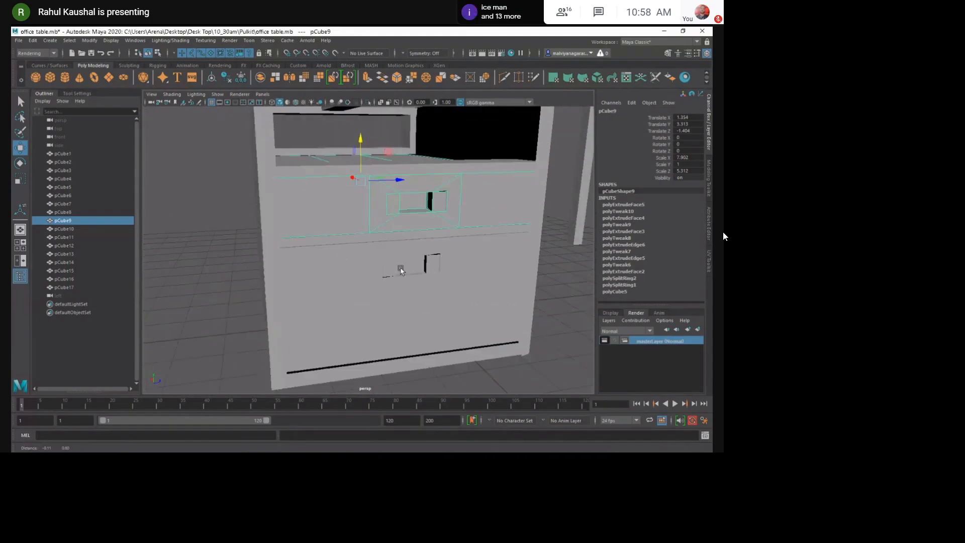
{"action": "right_click_drag", "start_coordinate": [401, 270], "coordinate": [438, 226], "text": "alt"}
{"action": "scroll", "coordinate": [439, 225], "scroll_direction": "down", "scroll_amount": 1}
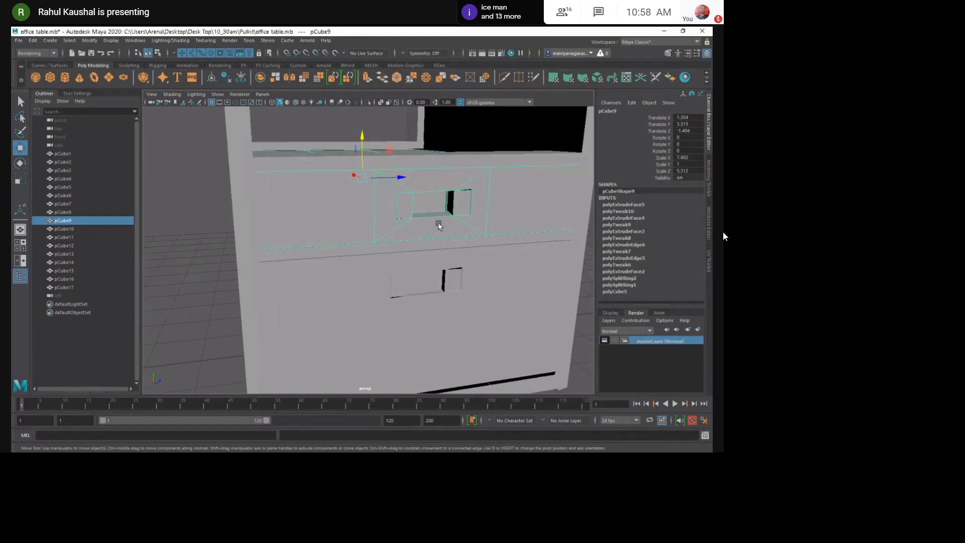
{"action": "scroll", "coordinate": [394, 220], "scroll_direction": "down", "scroll_amount": 8}
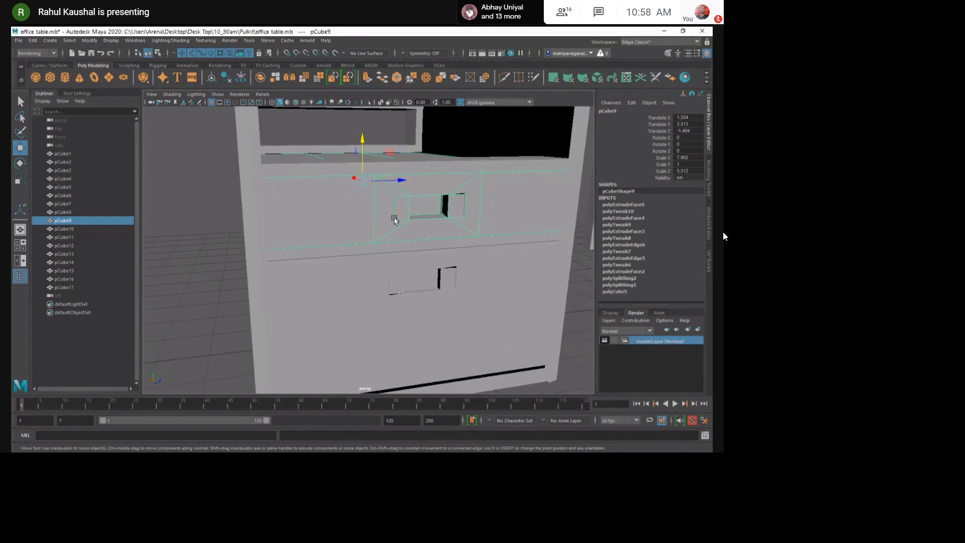
{"action": "middle_click_drag", "start_coordinate": [406, 256], "coordinate": [366, 231], "text": "alt"}
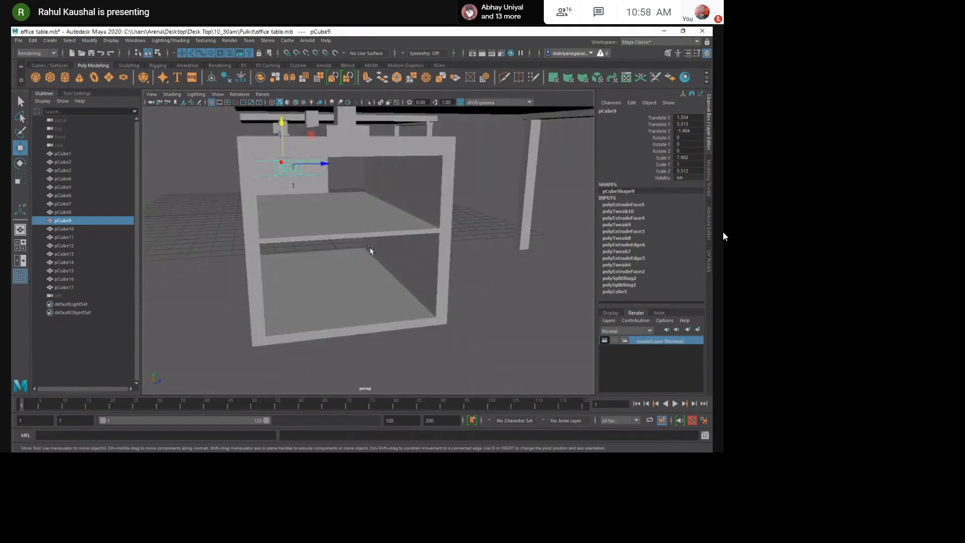
Select the edge loops around the cabinet's shelf, scale them vertically and adjust their height.
{"action": "left_click", "coordinate": [282, 223]}
{"action": "left_click_drag", "start_coordinate": [282, 224], "coordinate": [400, 252], "text": "alt"}
{"action": "key", "text": "F10"}
{"action": "left_click_drag", "start_coordinate": [487, 218], "coordinate": [267, 235], "text": "alt"}
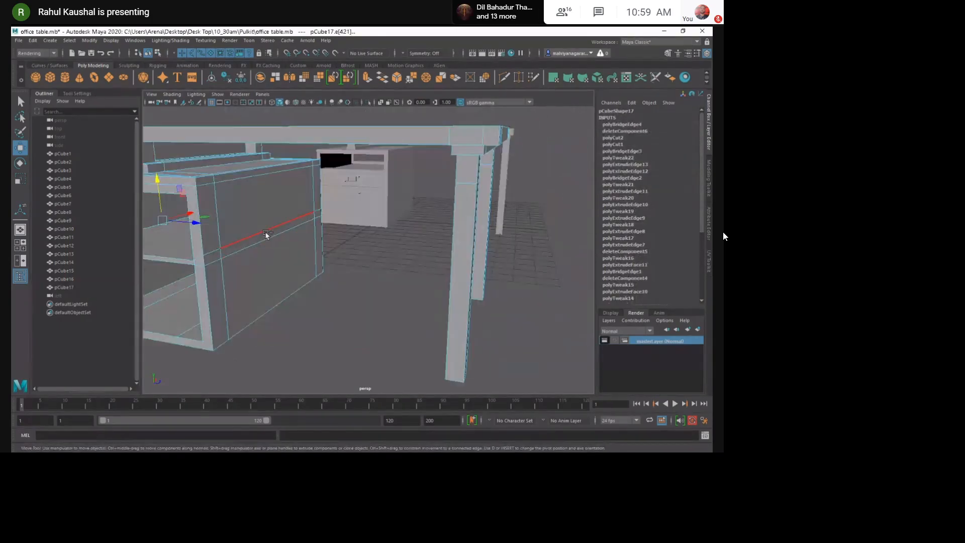
{"action": "double_click", "coordinate": [267, 235], "text": "shift"}
{"action": "middle_click_drag", "start_coordinate": [267, 235], "coordinate": [360, 246], "text": "alt"}
{"action": "key", "text": "r"}
{"action": "left_click_drag", "start_coordinate": [319, 195], "coordinate": [313, 333]}
{"action": "left_click_drag", "start_coordinate": [312, 287], "coordinate": [352, 243], "text": "alt"}
{"action": "key", "text": "w"}
{"action": "left_click_drag", "start_coordinate": [378, 183], "coordinate": [379, 186]}
{"action": "left_click", "coordinate": [219, 254]}
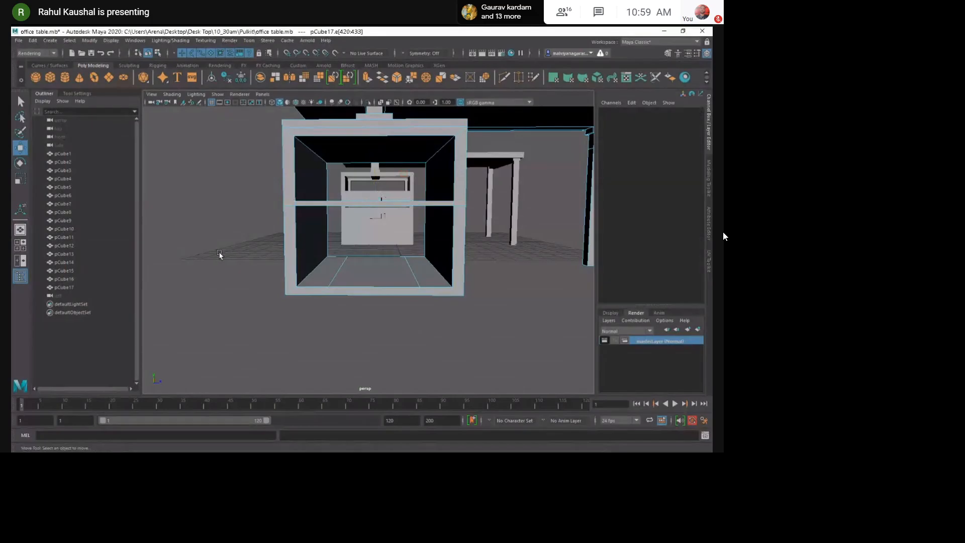
Delete the leftover edges running across the cabinet's floor.
{"action": "left_click_drag", "start_coordinate": [220, 255], "coordinate": [261, 280], "text": "alt"}
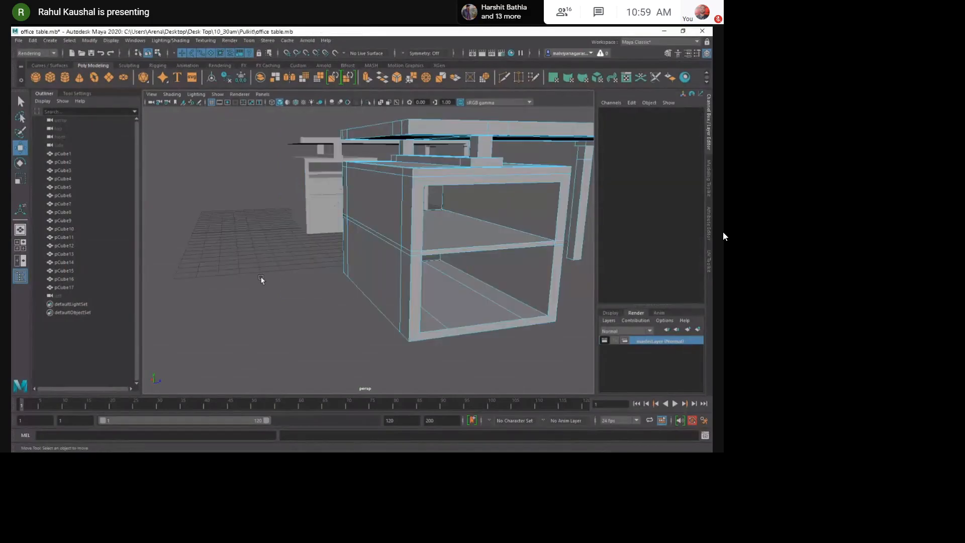
{"action": "mouse_move", "coordinate": [439, 242]}
{"action": "left_mouse_down", "text": "alt"}
{"action": "mouse_move", "coordinate": [421, 242]}
{"action": "mouse_move", "coordinate": [417, 229]}
{"action": "mouse_move", "coordinate": [429, 237]}
{"action": "left_mouse_up", "text": "alt"}
{"action": "right_click_drag", "start_coordinate": [396, 313], "coordinate": [370, 262]}
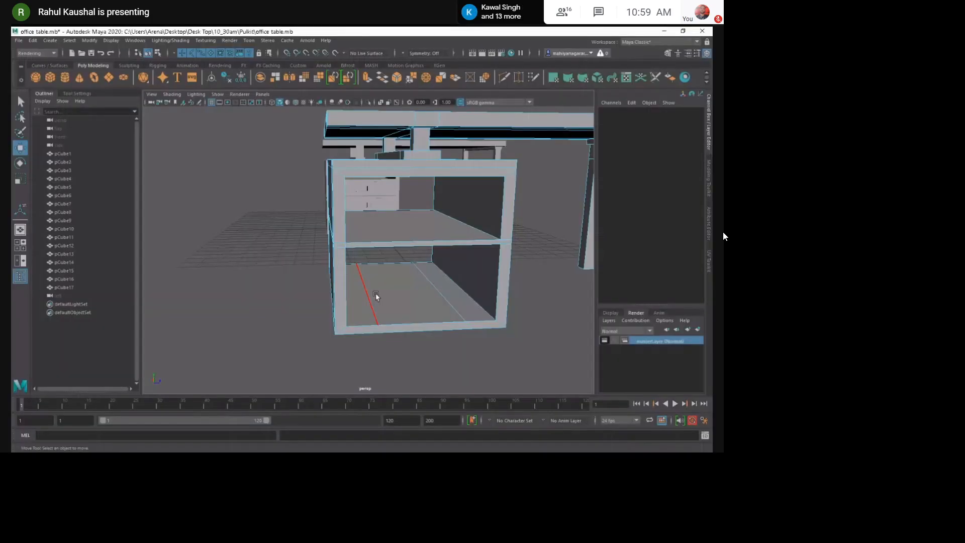
{"action": "double_click", "coordinate": [376, 296]}
{"action": "key", "text": "r"}
{"action": "left_click_drag", "start_coordinate": [488, 362], "coordinate": [475, 379], "text": "alt"}
Duplicate the top face of the cabinet's shelf as a separate surface.
{"action": "right_click_drag", "start_coordinate": [413, 228], "coordinate": [416, 288]}
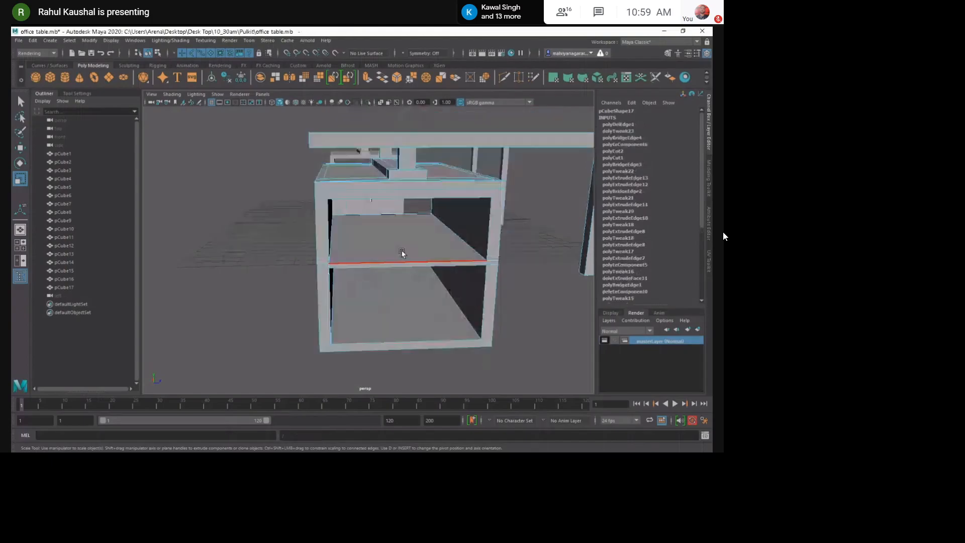
{"action": "left_click", "coordinate": [388, 237]}
{"action": "left_click_drag", "start_coordinate": [409, 289], "coordinate": [423, 249], "text": "alt"}
{"action": "key", "text": "w"}
{"action": "scroll", "coordinate": [422, 231], "scroll_direction": "up", "scroll_amount": 5}
{"action": "scroll", "coordinate": [424, 250], "scroll_direction": "down", "scroll_amount": 3}
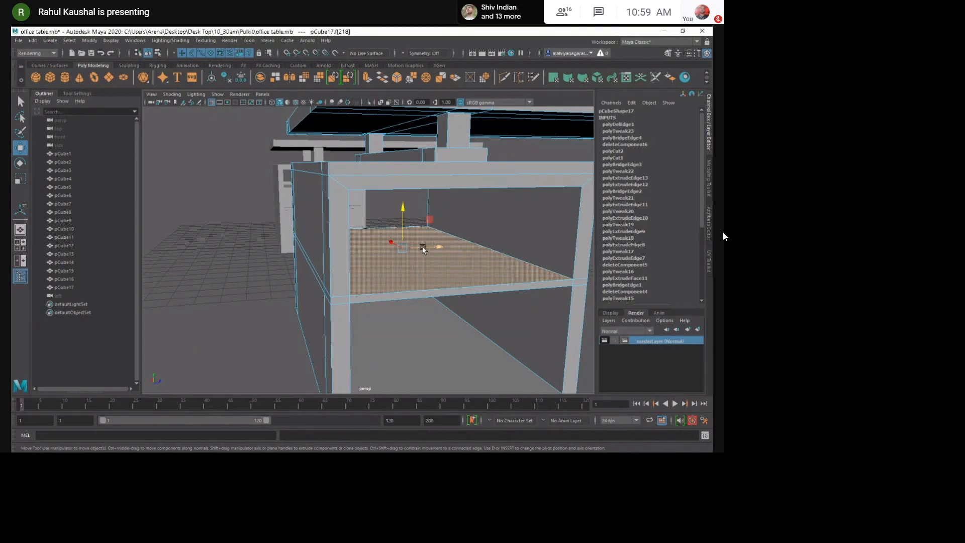
{"action": "left_click_drag", "start_coordinate": [442, 267], "coordinate": [396, 255], "text": "alt"}
{"action": "right_click_drag", "start_coordinate": [400, 233], "coordinate": [410, 389], "text": "shift"}
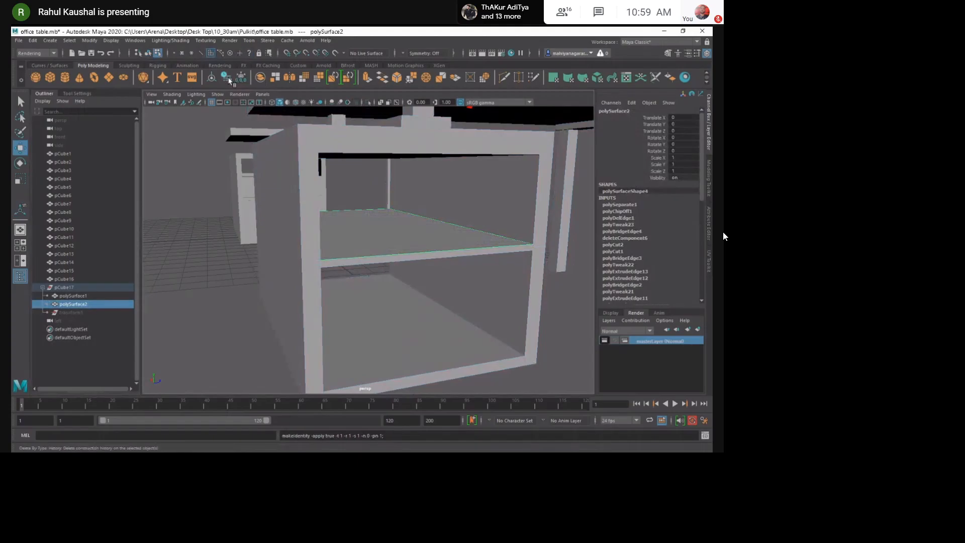
Delete the construction history of the duplicated shelf surface.
{"action": "key", "text": "alt+shift+d"}
{"action": "left_click_drag", "start_coordinate": [291, 278], "coordinate": [282, 292], "text": "alt"}
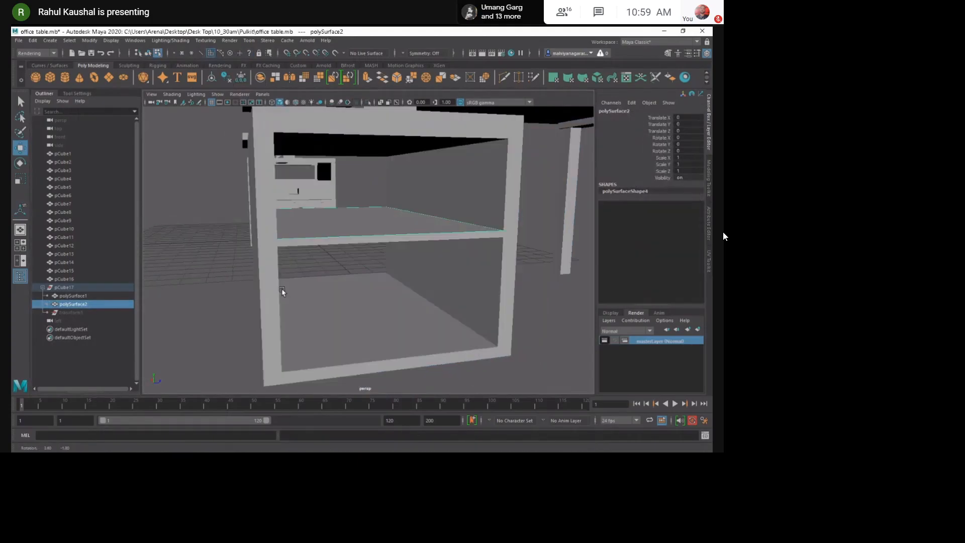
{"action": "key", "text": "w"}
{"action": "scroll", "coordinate": [282, 292], "scroll_direction": "down", "scroll_amount": 5}
{"action": "scroll", "coordinate": [303, 173], "scroll_direction": "up", "scroll_amount": 4}
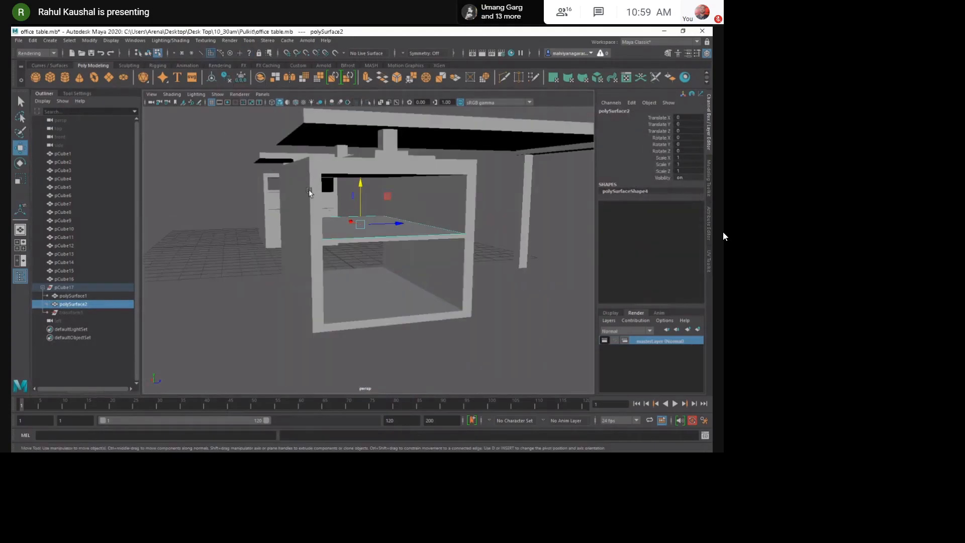
Unparent polySurface2 and polySurface1 from the pCube17 group and delete the emptied group.
{"action": "middle_click_drag", "start_coordinate": [112, 301], "coordinate": [69, 290]}
{"action": "left_click", "coordinate": [68, 289]}
{"action": "middle_click_drag", "start_coordinate": [354, 227], "coordinate": [311, 237], "text": "alt"}
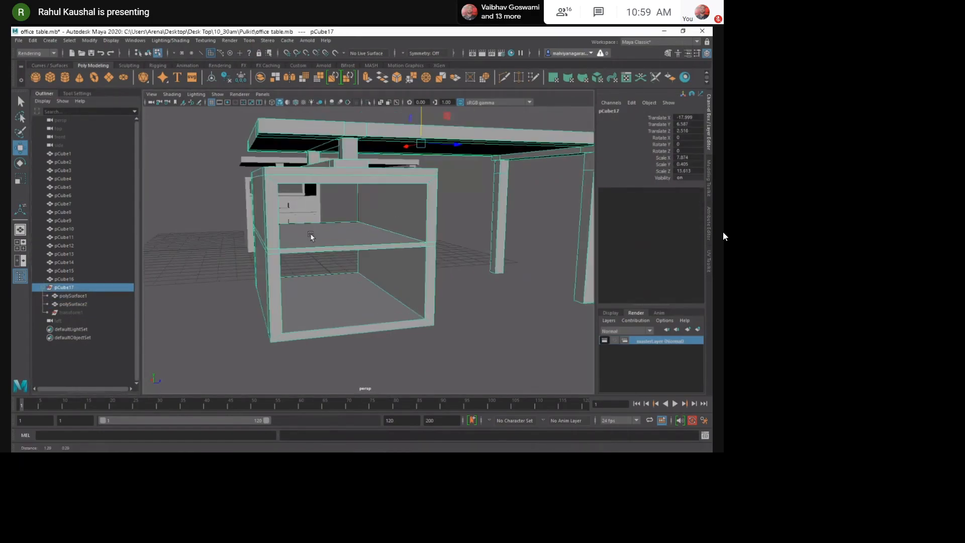
{"action": "left_click", "coordinate": [71, 304]}
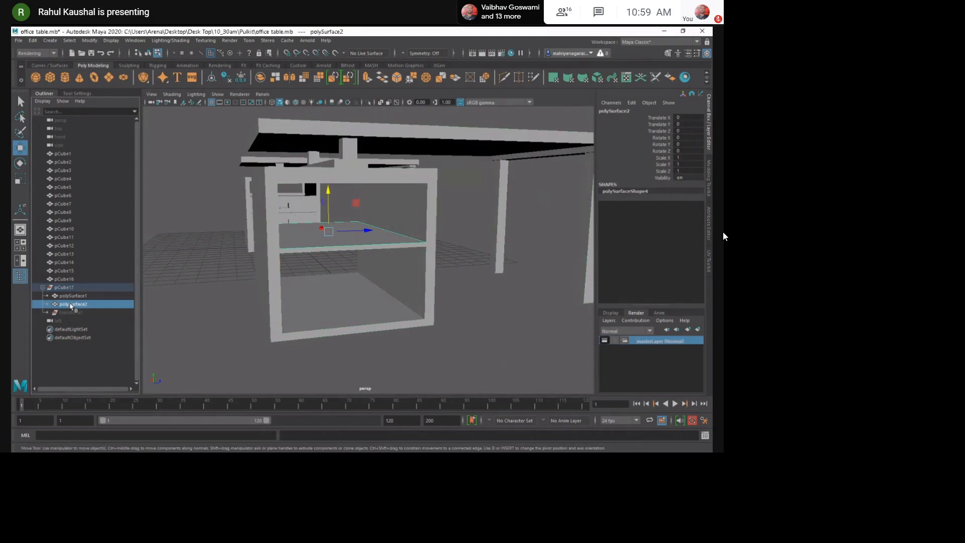
{"action": "key", "text": "shift+p"}
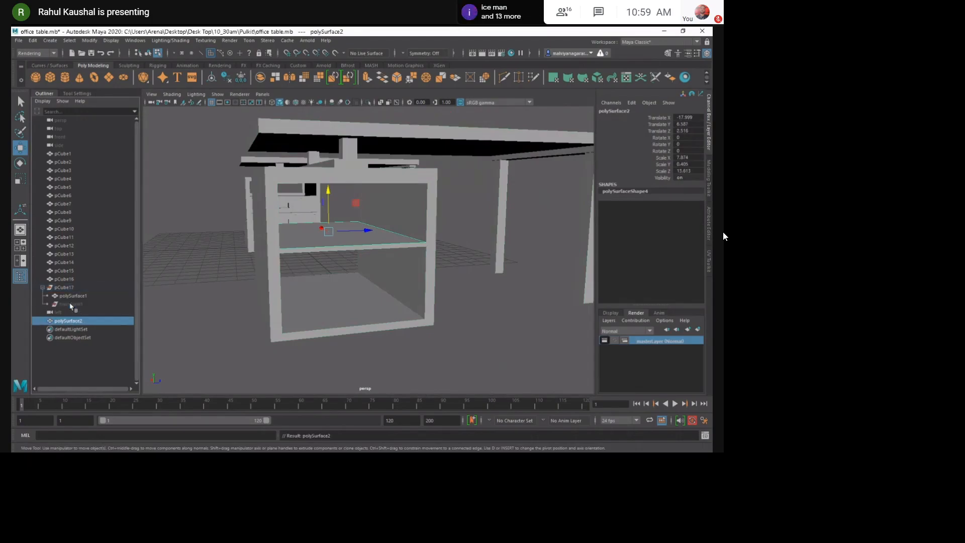
{"action": "left_click", "coordinate": [70, 299]}
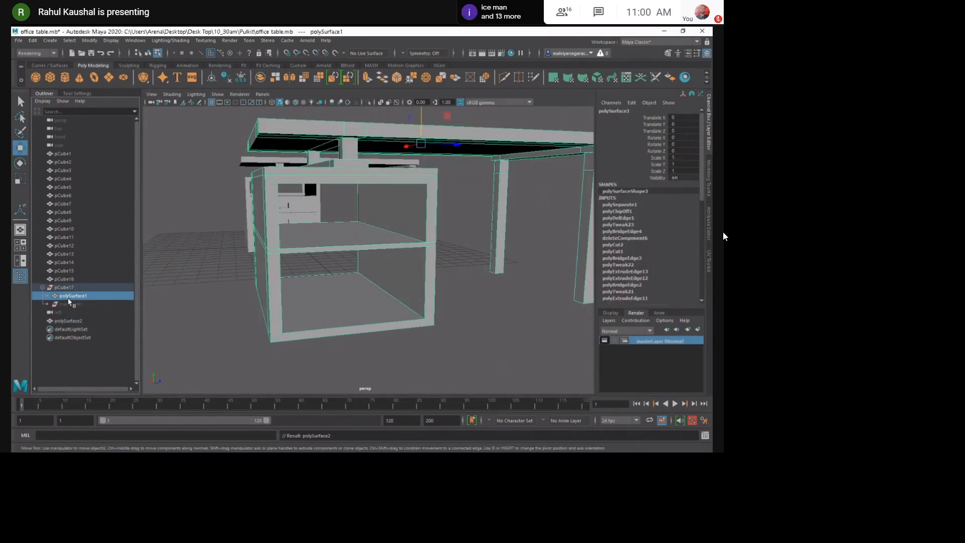
{"action": "key", "text": "shift+p"}
{"action": "left_click", "coordinate": [63, 290]}
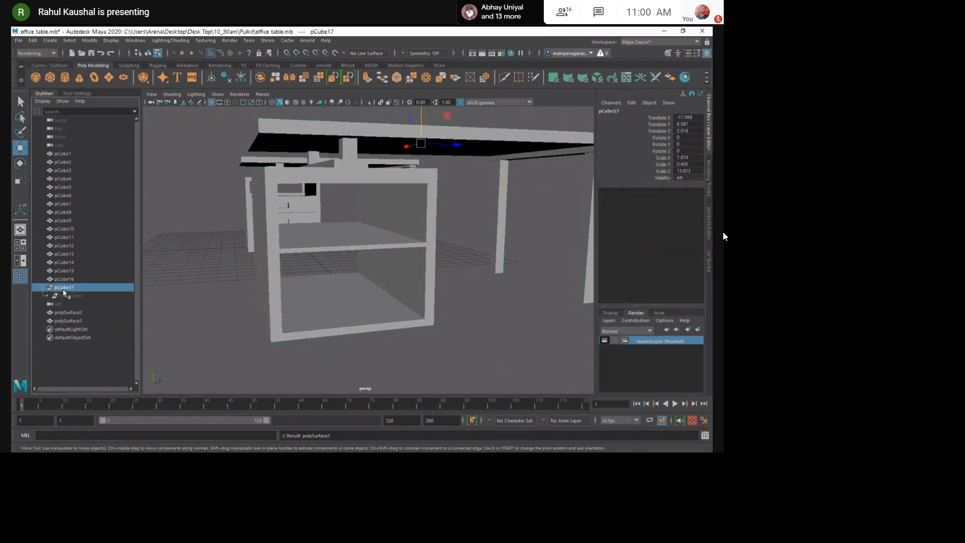
{"action": "key", "text": "Delete"}
Assign the lambert1 material to the main table mesh, polySurface1, to restore its grey shading.
{"action": "left_click", "coordinate": [255, 228]}
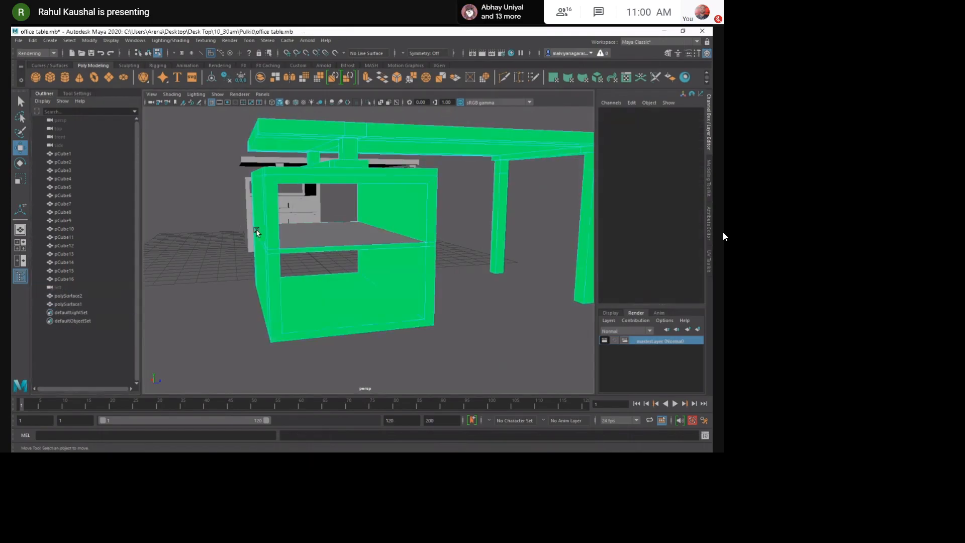
{"action": "left_click", "coordinate": [219, 65]}
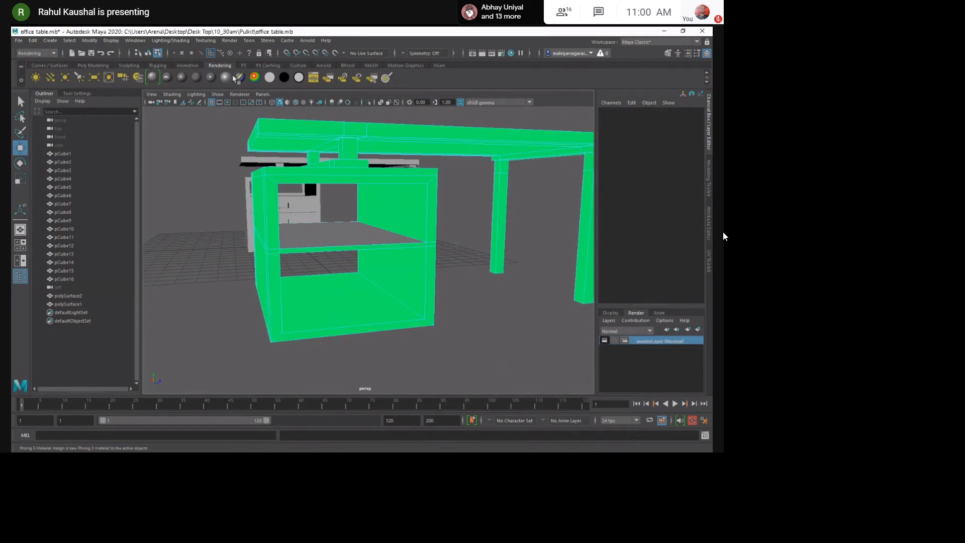
{"action": "left_click", "coordinate": [339, 136]}
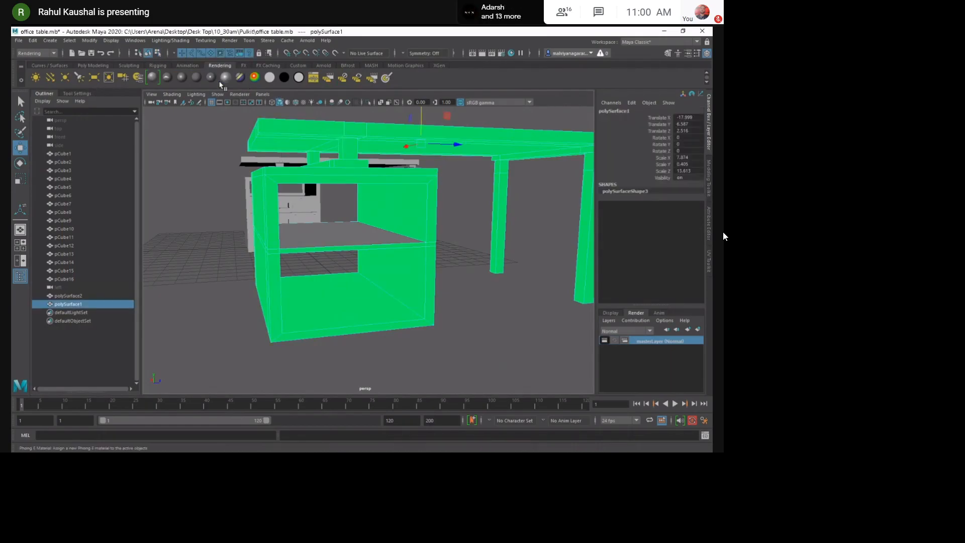
{"action": "left_click", "coordinate": [195, 78]}
{"action": "left_click_drag", "start_coordinate": [282, 252], "coordinate": [338, 264], "text": "alt"}
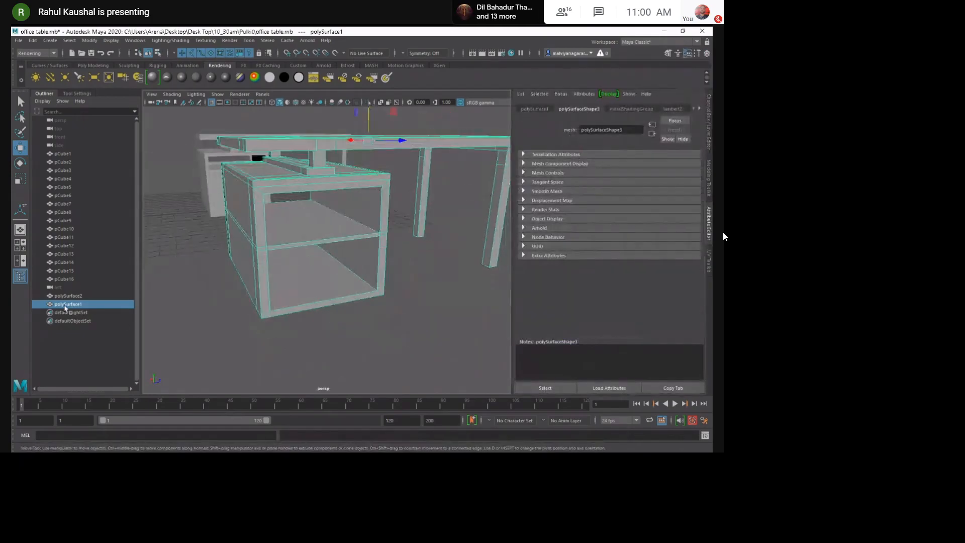
Select the duplicated shelf surface, polySurface2, and move it up inside the cabinet's upper compartment.
{"action": "left_click", "coordinate": [72, 297]}
{"action": "left_click_drag", "start_coordinate": [212, 302], "coordinate": [259, 286], "text": "alt"}
{"action": "right_click_drag", "start_coordinate": [260, 286], "coordinate": [287, 263], "text": "alt"}
{"action": "left_click_drag", "start_coordinate": [288, 262], "coordinate": [292, 239], "text": "alt"}
{"action": "left_click_drag", "start_coordinate": [296, 197], "coordinate": [306, 168]}
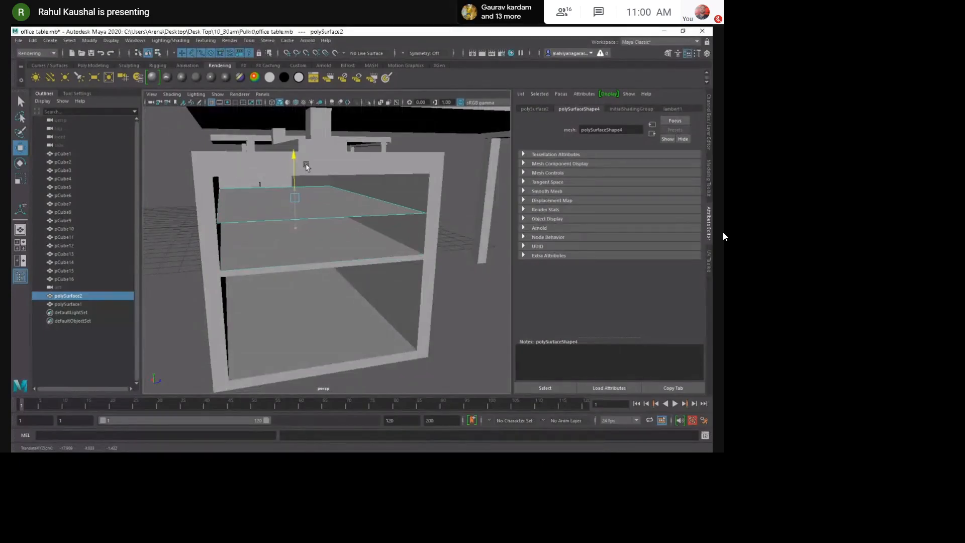
Extrude the raised surface's border edges down towards the shelf to form the drawer's side walls.
{"action": "left_click_drag", "start_coordinate": [286, 202], "coordinate": [276, 212], "text": "alt"}
{"action": "right_click_drag", "start_coordinate": [275, 212], "coordinate": [253, 167]}
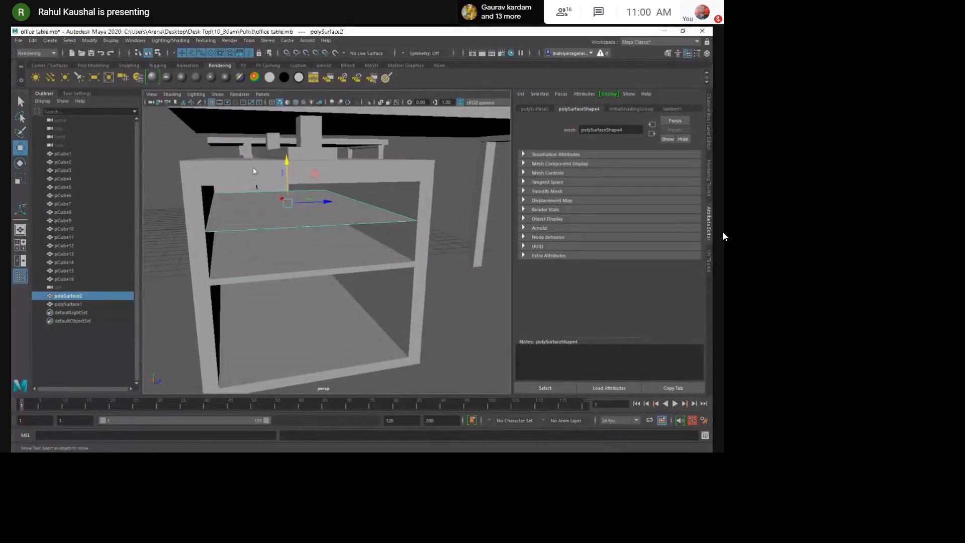
{"action": "left_click", "coordinate": [257, 235]}
{"action": "left_click_drag", "start_coordinate": [289, 166], "coordinate": [328, 212], "text": "shift"}
{"action": "left_click_drag", "start_coordinate": [294, 254], "coordinate": [306, 253], "text": "alt"}
{"action": "right_click_drag", "start_coordinate": [305, 254], "coordinate": [338, 253]}
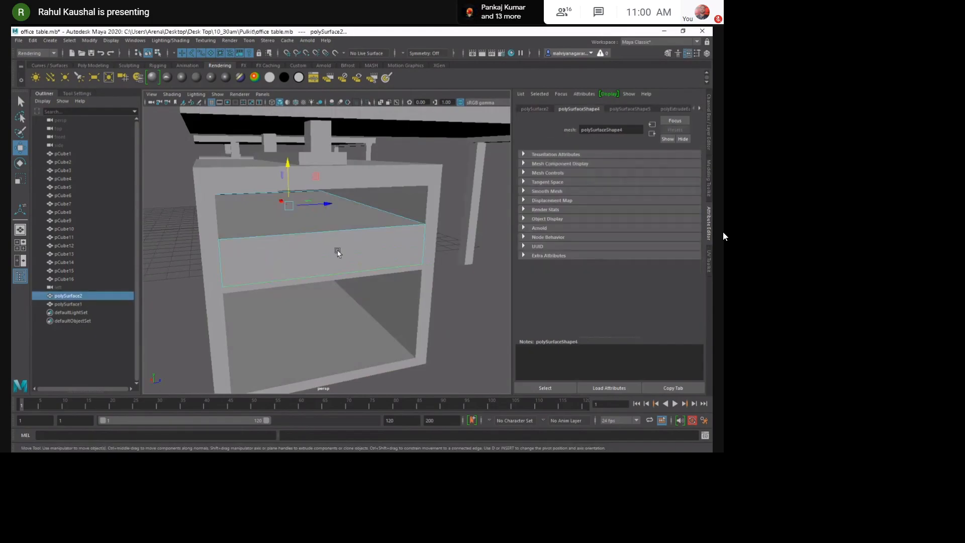
Hide all objects except the drawer and fill its open border to make a closed box.
{"action": "key", "text": "alt+h"}
{"action": "left_click_drag", "start_coordinate": [334, 250], "coordinate": [231, 215], "text": "alt"}
{"action": "left_click", "coordinate": [241, 119]}
{"action": "right_click_drag", "start_coordinate": [223, 194], "coordinate": [213, 295], "text": "shift"}
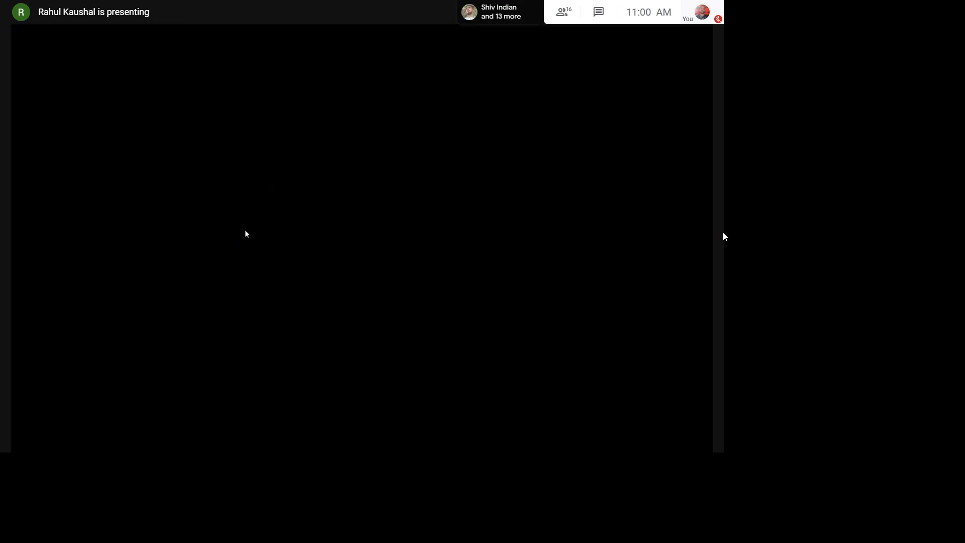
Insert 2 evenly spaced edge loops through the drawer box, dividing its front and top into three sections.
{"action": "right_click_drag", "start_coordinate": [245, 231], "coordinate": [239, 294], "text": "shift"}
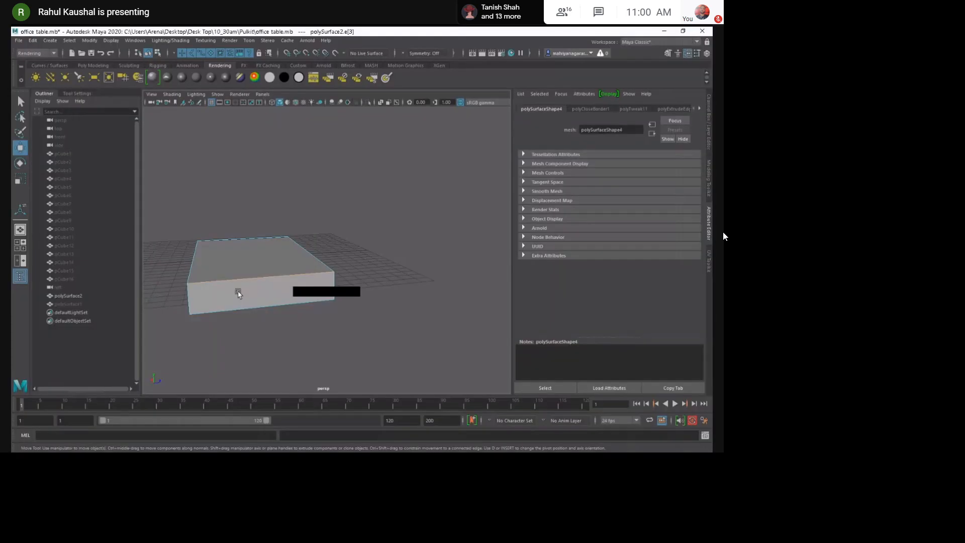
{"action": "left_click_drag", "start_coordinate": [238, 294], "coordinate": [248, 247], "text": "alt"}
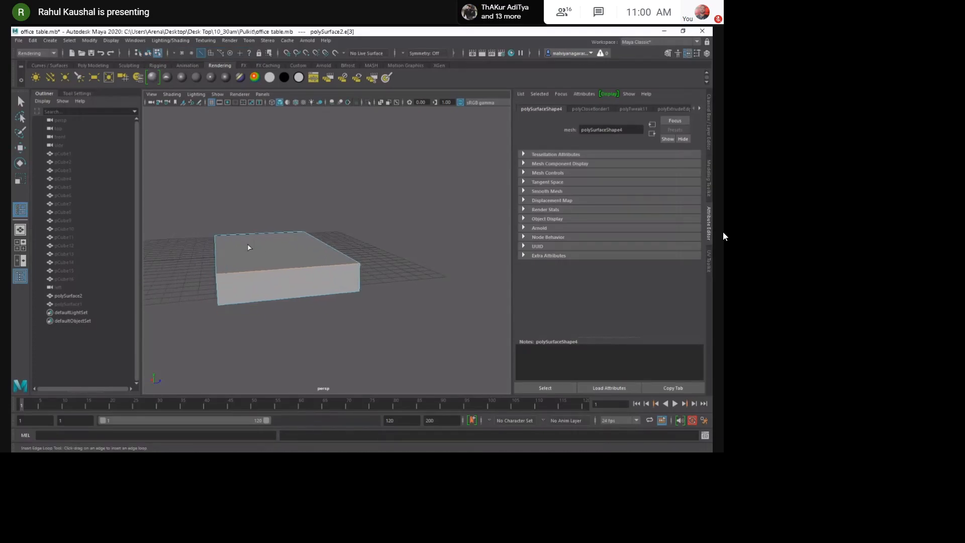
{"action": "right_click_drag", "start_coordinate": [266, 274], "coordinate": [296, 335], "text": "shift"}
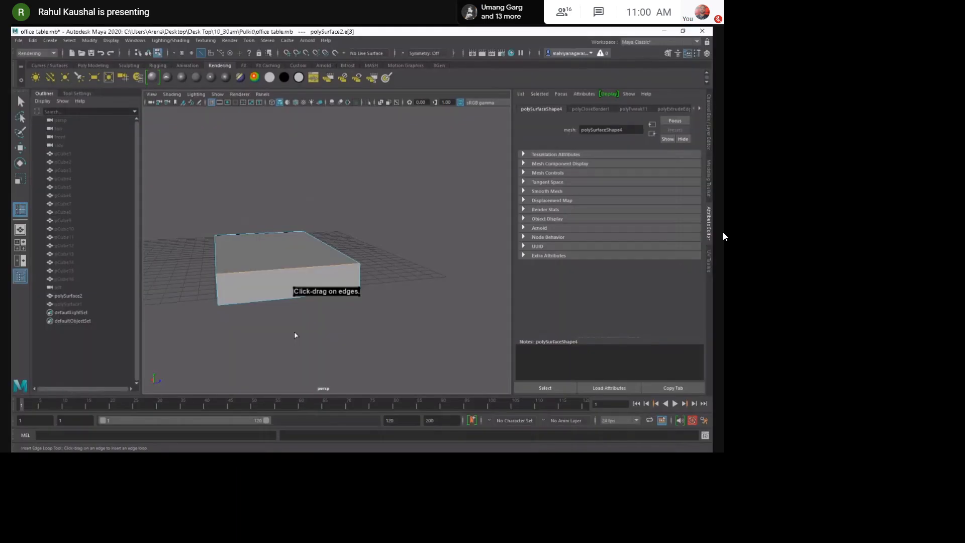
{"action": "left_click", "coordinate": [124, 178]}
{"action": "left_click", "coordinate": [333, 268]}
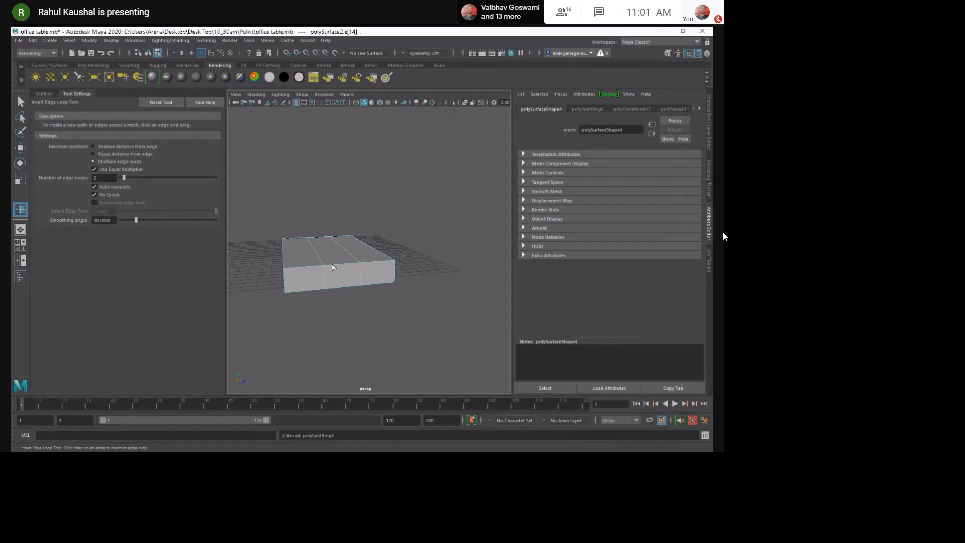
{"action": "key", "text": "w"}
Select the drawer box's three top faces together and extrude them with a slight inward scale to form a thin rim.
{"action": "left_click_drag", "start_coordinate": [361, 278], "coordinate": [398, 304], "text": "alt"}
{"action": "scroll", "coordinate": [401, 307], "scroll_direction": "up", "scroll_amount": 4}
{"action": "middle_click_drag", "start_coordinate": [403, 309], "coordinate": [445, 299], "text": "alt"}
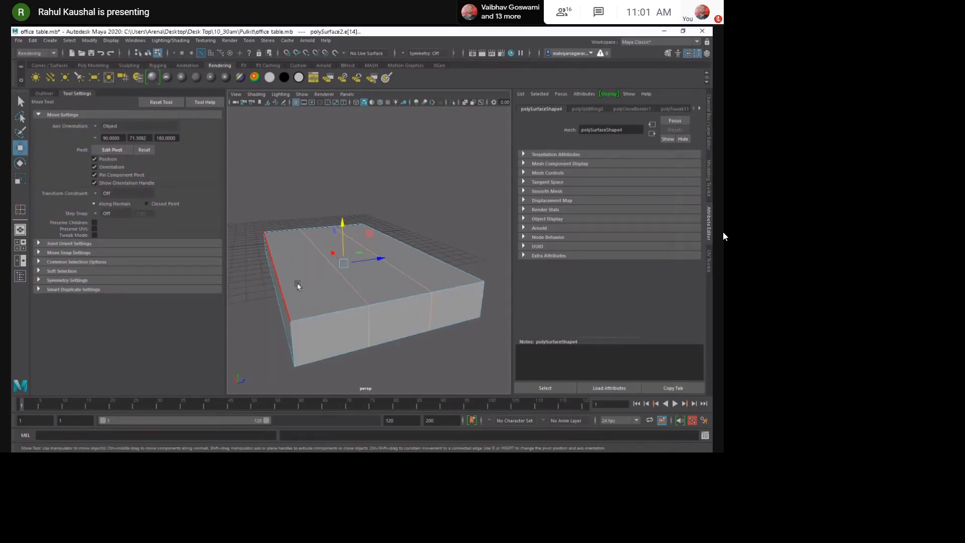
{"action": "key", "text": "F11"}
{"action": "left_click", "coordinate": [309, 288]}
{"action": "left_click", "coordinate": [390, 292], "text": "shift"}
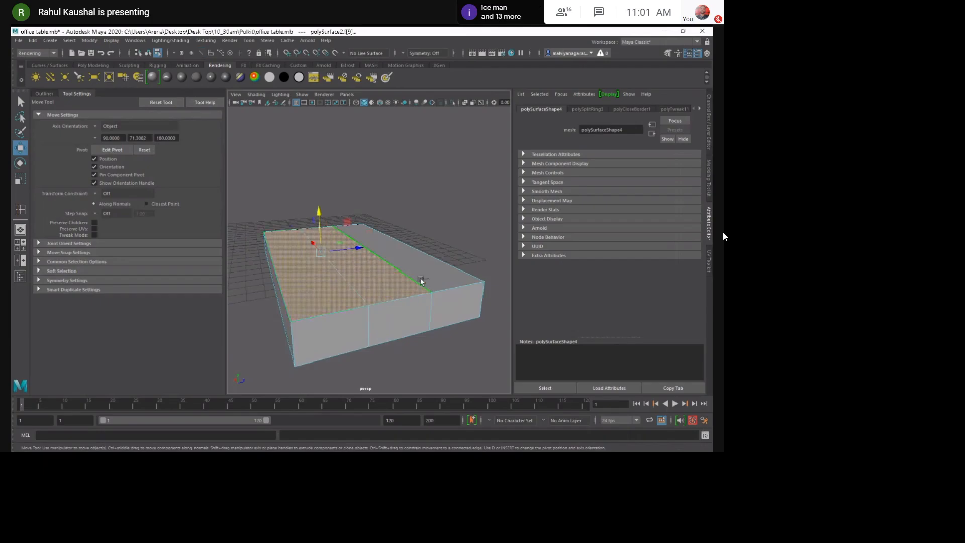
{"action": "left_click", "coordinate": [422, 278]}
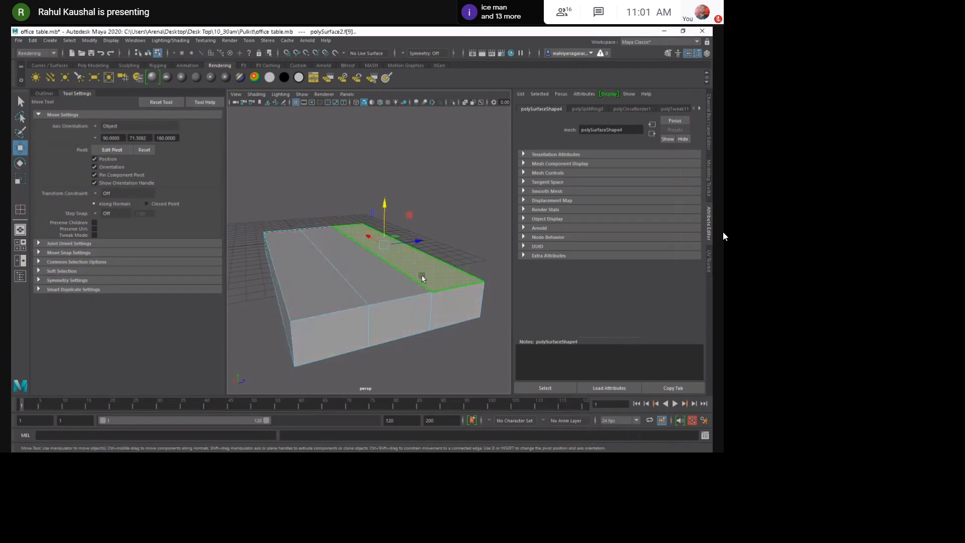
{"action": "left_click", "coordinate": [392, 287], "text": "shift"}
{"action": "left_click", "coordinate": [306, 299], "text": "shift"}
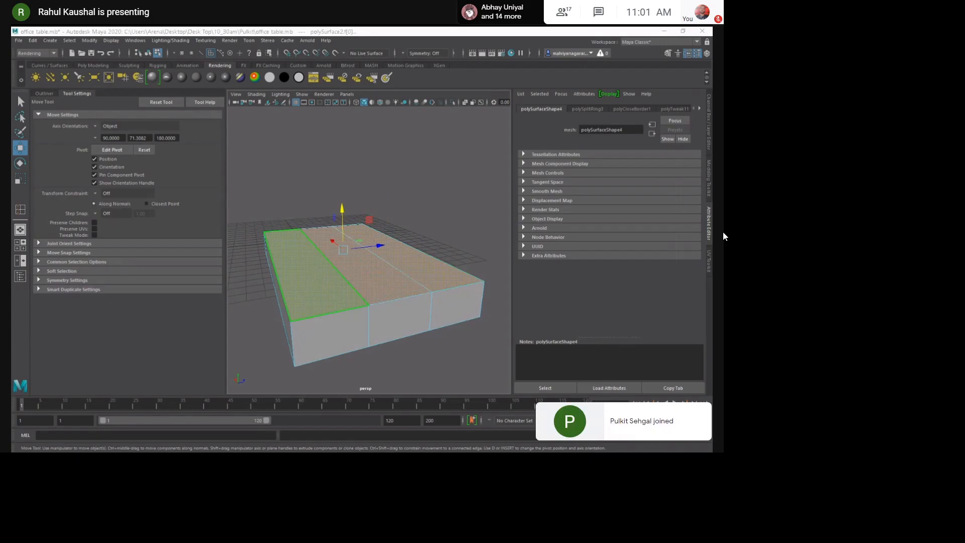
{"action": "key", "text": "e"}
{"action": "key", "text": "r"}
{"action": "mouse_move", "coordinate": [348, 262]}
{"action": "left_mouse_down", "text": "alt"}
{"action": "mouse_move", "coordinate": [368, 266]}
{"action": "mouse_move", "coordinate": [340, 251]}
{"action": "left_mouse_up", "text": "alt"}
{"action": "mouse_move", "coordinate": [347, 255]}
{"action": "left_mouse_down", "text": "alt"}
{"action": "mouse_move", "coordinate": [356, 265]}
{"action": "mouse_move", "coordinate": [383, 253]}
{"action": "mouse_move", "coordinate": [394, 285]}
{"action": "mouse_move", "coordinate": [355, 223]}
{"action": "mouse_move", "coordinate": [367, 226]}
{"action": "mouse_move", "coordinate": [315, 224]}
{"action": "mouse_move", "coordinate": [350, 267]}
{"action": "left_mouse_up", "text": "alt"}
{"action": "left_click", "coordinate": [355, 224]}
{"action": "middle_click_drag", "start_coordinate": [349, 267], "coordinate": [392, 250], "text": "alt"}
Extrude the inset top faces downward to hollow out the drawer.
{"action": "key", "text": "w"}
{"action": "left_click_drag", "start_coordinate": [393, 250], "coordinate": [361, 215], "text": "alt"}
{"action": "left_click_drag", "start_coordinate": [370, 168], "coordinate": [379, 192], "text": "shift"}
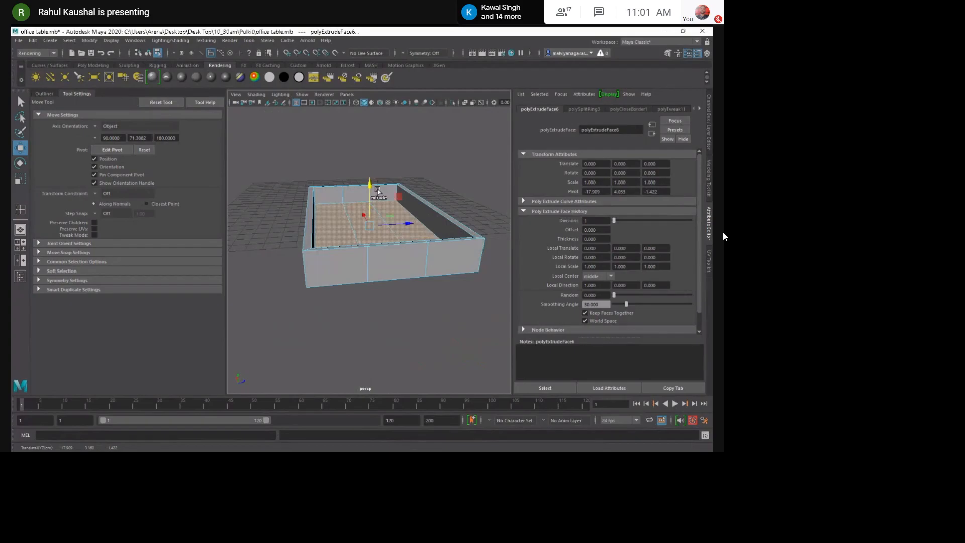
{"action": "left_click", "coordinate": [434, 181]}
{"action": "left_click", "coordinate": [435, 181]}
Select the middle face of the drawer's front and show the hidden table parts again.
{"action": "key", "text": "F8"}
{"action": "scroll", "coordinate": [382, 236], "scroll_direction": "down", "scroll_amount": 5}
{"action": "left_click_drag", "start_coordinate": [363, 246], "coordinate": [415, 253], "text": "alt"}
{"action": "scroll", "coordinate": [372, 261], "scroll_direction": "up", "scroll_amount": 5}
{"action": "left_click", "coordinate": [375, 261]}
{"action": "scroll", "coordinate": [414, 207], "scroll_direction": "up", "scroll_amount": 3}
{"action": "key", "text": "F11"}
{"action": "left_click", "coordinate": [414, 207]}
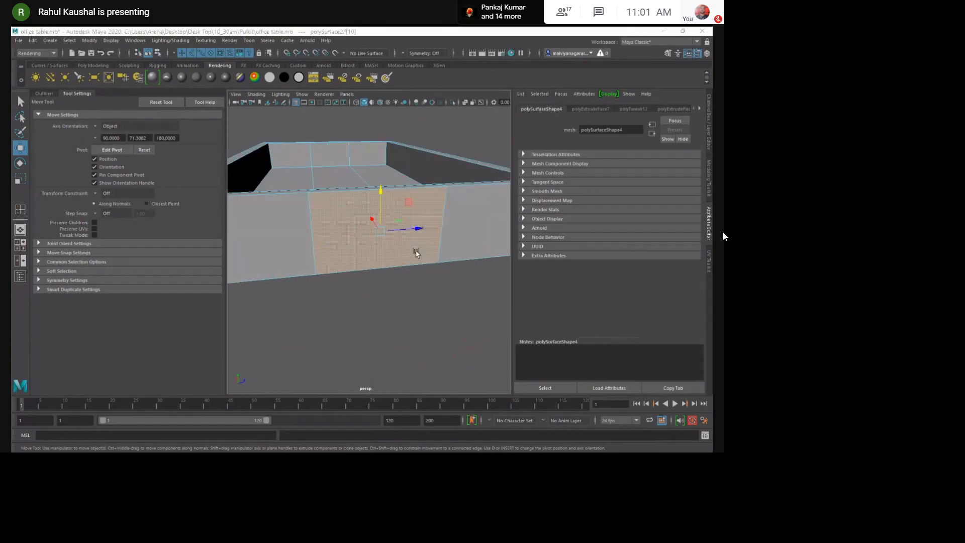
{"action": "scroll", "coordinate": [416, 252], "scroll_direction": "down", "scroll_amount": 5}
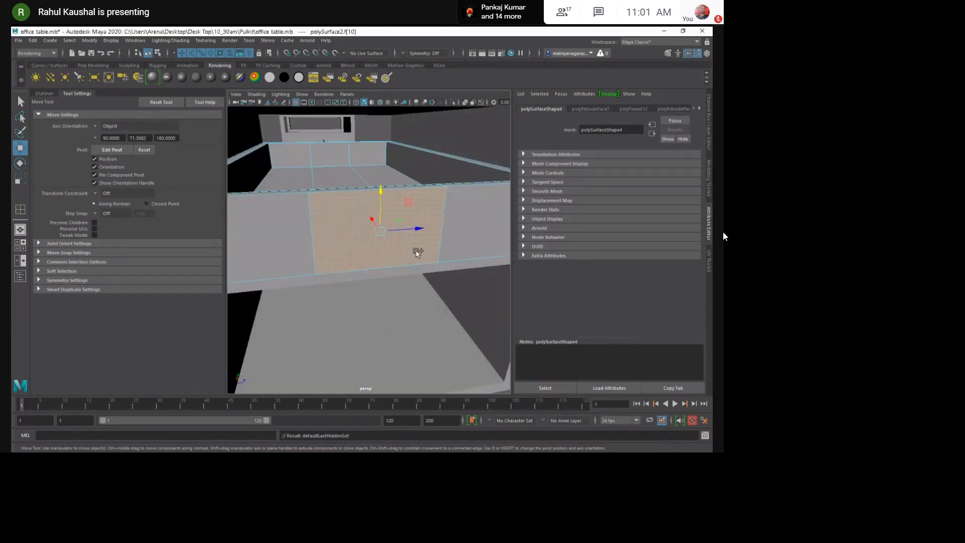
Examine the handle recess on the existing desk's drawer front as a reference for the new drawer.
{"action": "scroll", "coordinate": [416, 252], "scroll_direction": "down", "scroll_amount": 10}
{"action": "left_click_drag", "start_coordinate": [417, 253], "coordinate": [130, 269], "text": "alt"}
{"action": "scroll", "coordinate": [382, 235], "scroll_direction": "up", "scroll_amount": 10}
{"action": "left_click", "coordinate": [413, 222]}
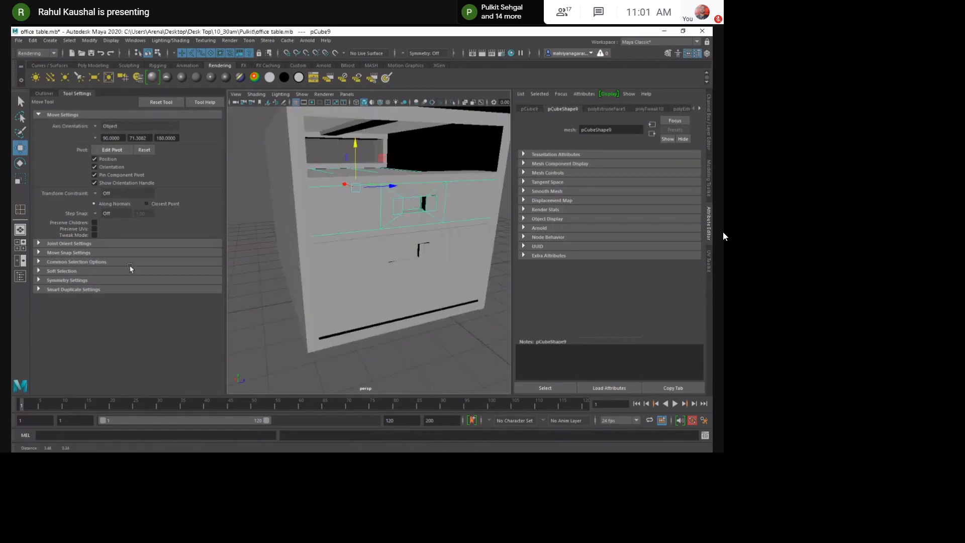
{"action": "middle_click_drag", "start_coordinate": [130, 269], "coordinate": [86, 277], "text": "alt"}
{"action": "scroll", "coordinate": [390, 162], "scroll_direction": "up", "scroll_amount": 10}
{"action": "scroll", "coordinate": [371, 170], "scroll_direction": "down", "scroll_amount": 8}
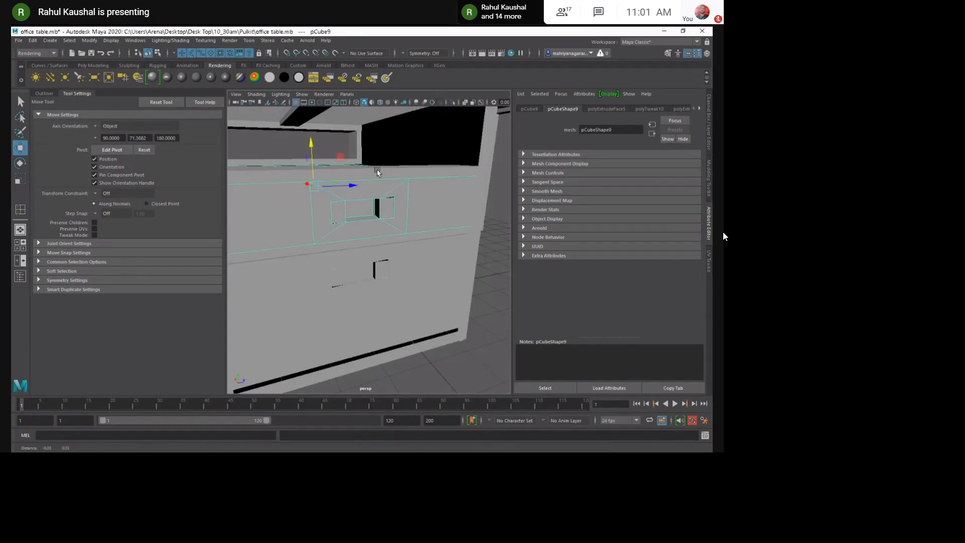
{"action": "scroll", "coordinate": [398, 201], "scroll_direction": "up", "scroll_amount": 5}
{"action": "left_click_drag", "start_coordinate": [431, 207], "coordinate": [418, 224], "text": "alt"}
{"action": "scroll", "coordinate": [409, 225], "scroll_direction": "down", "scroll_amount": 3}
Adjust the spacing of the two edge loops beside the new drawer front's middle face by scaling them along the drawer's width.
{"action": "scroll", "coordinate": [414, 234], "scroll_direction": "down", "scroll_amount": 3}
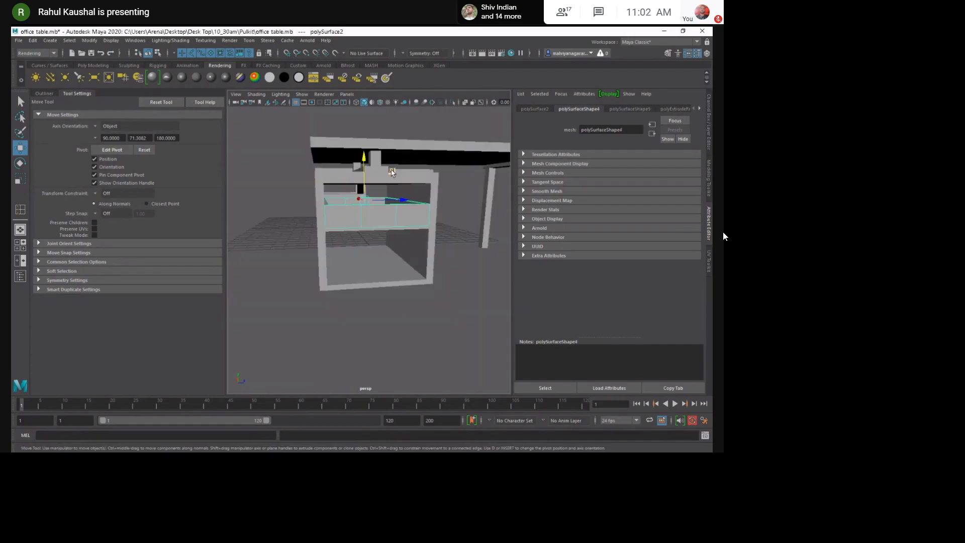
{"action": "left_click_drag", "start_coordinate": [392, 172], "coordinate": [388, 200], "text": "alt"}
{"action": "right_click_drag", "start_coordinate": [389, 200], "coordinate": [378, 253], "text": "alt"}
{"action": "left_click", "coordinate": [376, 242]}
{"action": "left_click_drag", "start_coordinate": [381, 224], "coordinate": [443, 289], "text": "alt"}
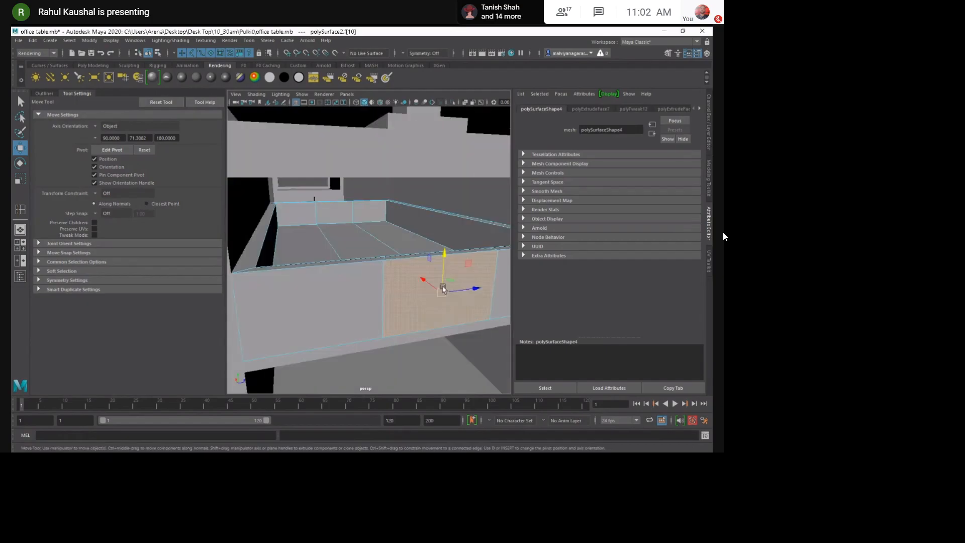
{"action": "right_click_drag", "start_coordinate": [319, 189], "coordinate": [319, 187]}
{"action": "double_click", "coordinate": [323, 233]}
{"action": "key", "text": "e"}
{"action": "key", "text": "r"}
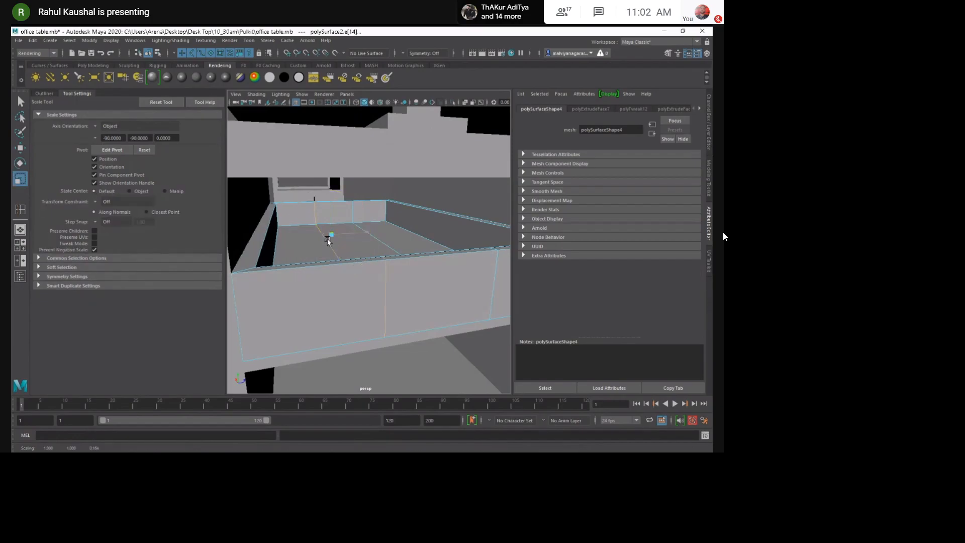
{"action": "left_click", "coordinate": [404, 247]}
{"action": "left_click_drag", "start_coordinate": [422, 230], "coordinate": [343, 246]}
Try extruding the drawer front's middle face and scaling it inward to form a handle inset.
{"action": "middle_click_drag", "start_coordinate": [422, 278], "coordinate": [411, 274], "text": "alt"}
{"action": "right_click_drag", "start_coordinate": [411, 274], "coordinate": [411, 291]}
{"action": "left_click", "coordinate": [373, 262]}
{"action": "key", "text": "e"}
{"action": "key", "text": "r"}
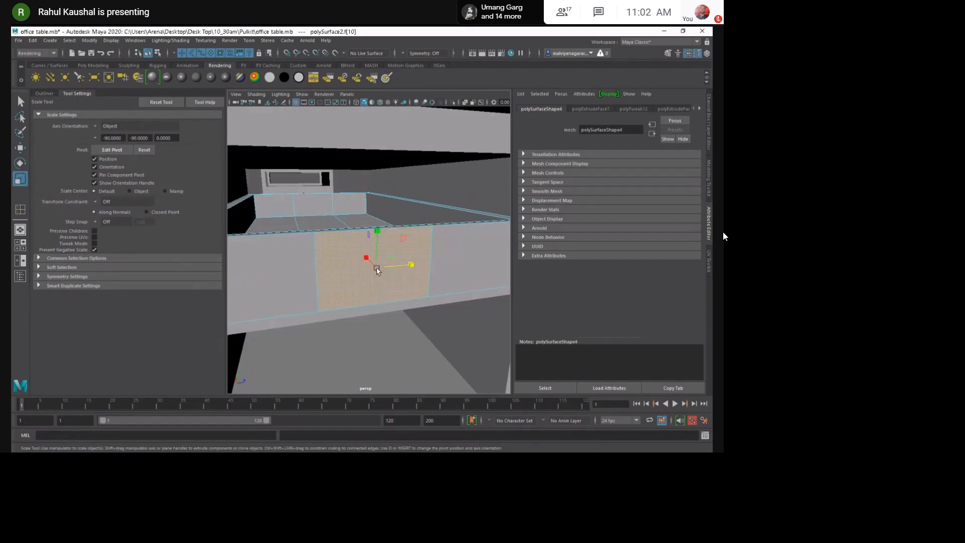
{"action": "left_click_drag", "start_coordinate": [377, 270], "coordinate": [379, 250], "text": "shift"}
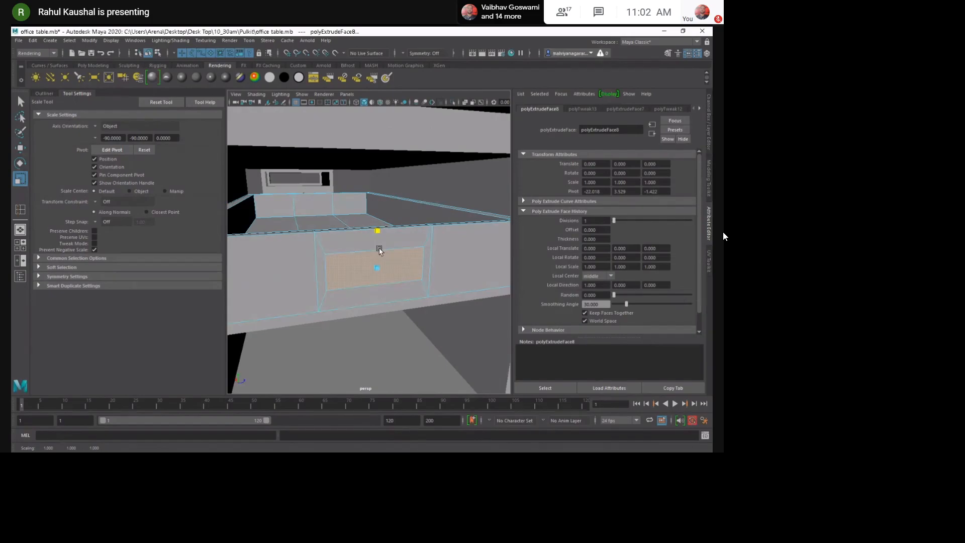
Try extruding the inset face into the drawer front as a shallow handle recess.
{"action": "scroll", "coordinate": [380, 251], "scroll_direction": "down", "scroll_amount": 10}
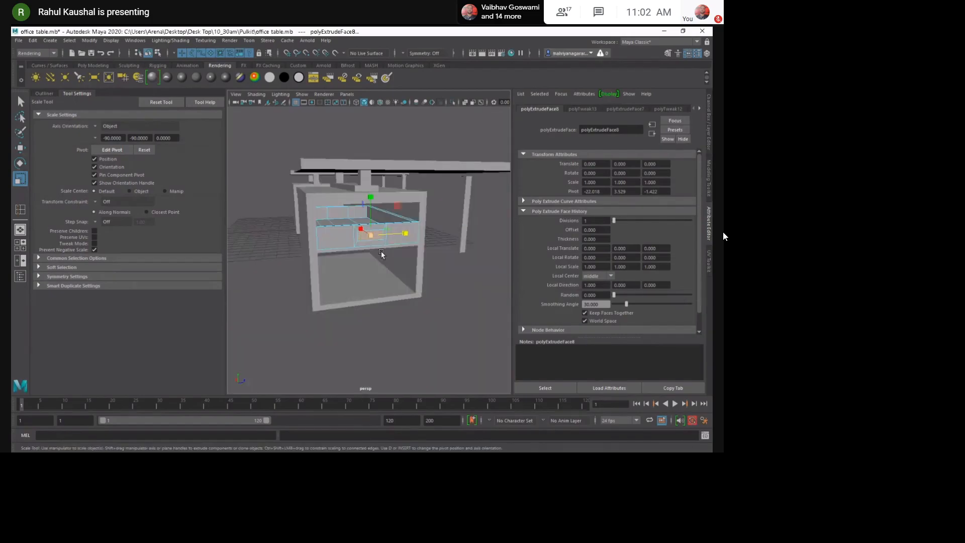
{"action": "left_click_drag", "start_coordinate": [379, 251], "coordinate": [378, 272], "text": "alt"}
{"action": "scroll", "coordinate": [376, 272], "scroll_direction": "up", "scroll_amount": 10}
{"action": "scroll", "coordinate": [378, 271], "scroll_direction": "down", "scroll_amount": 5}
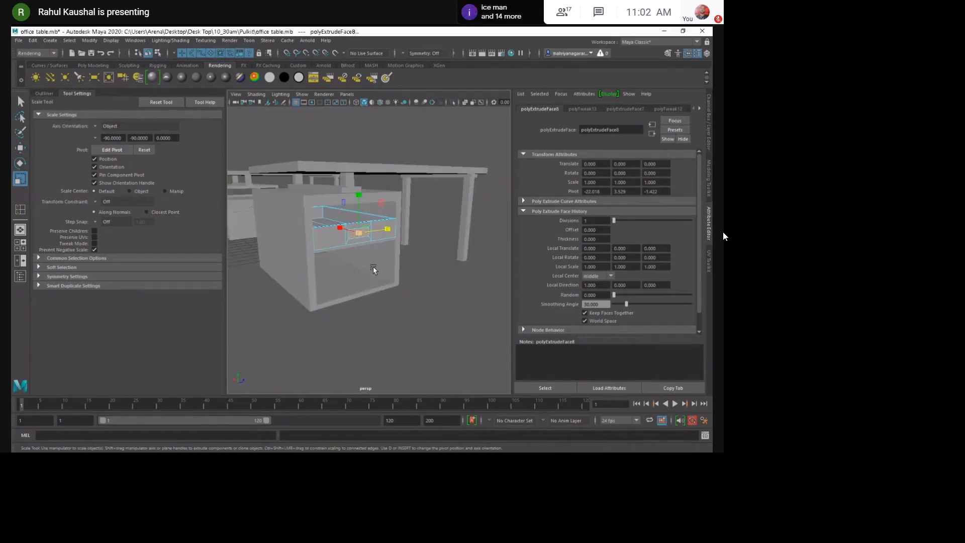
{"action": "scroll", "coordinate": [374, 270], "scroll_direction": "up", "scroll_amount": 6}
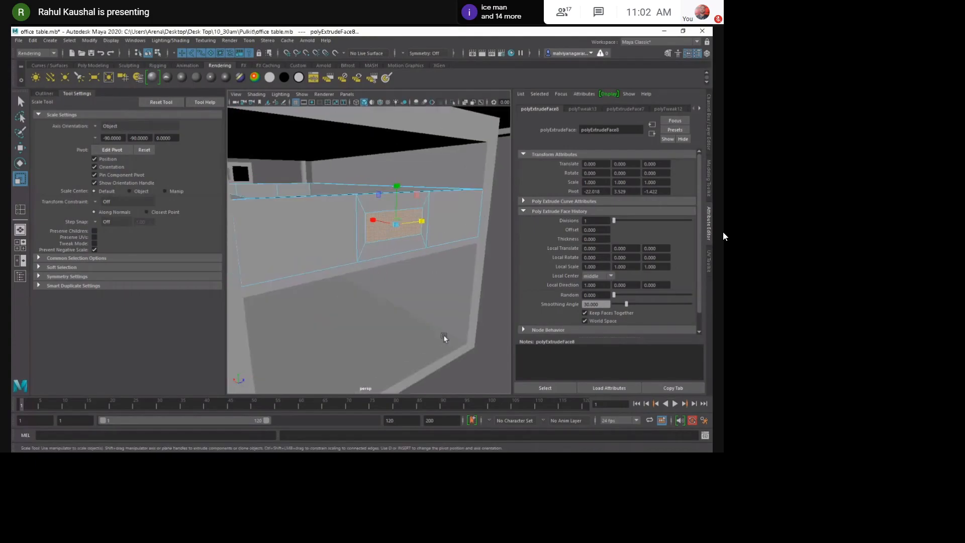
{"action": "left_click", "coordinate": [380, 236]}
{"action": "key", "text": "w"}
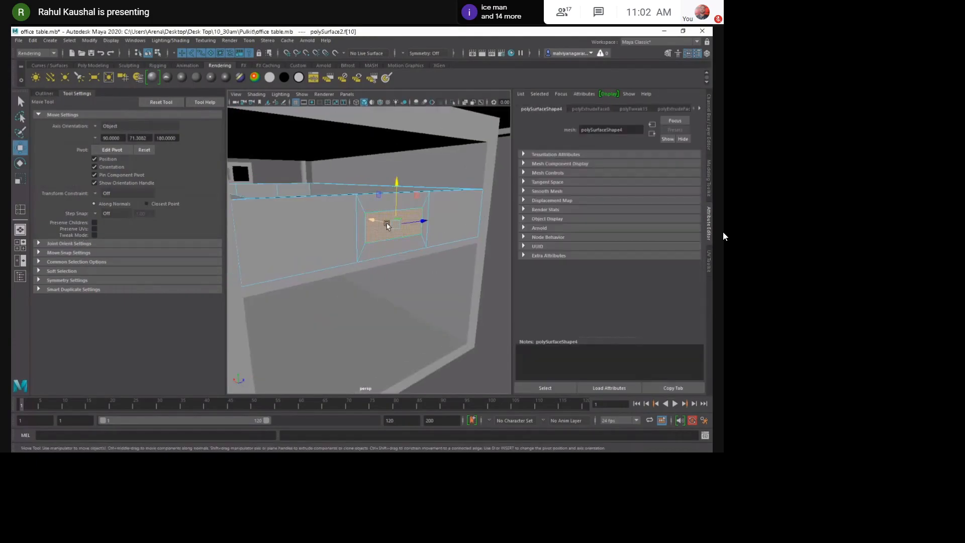
Examine the trial handle recess on the new drawer from several angles, close up and with both tables in view.
{"action": "scroll", "coordinate": [406, 268], "scroll_direction": "down", "scroll_amount": 7}
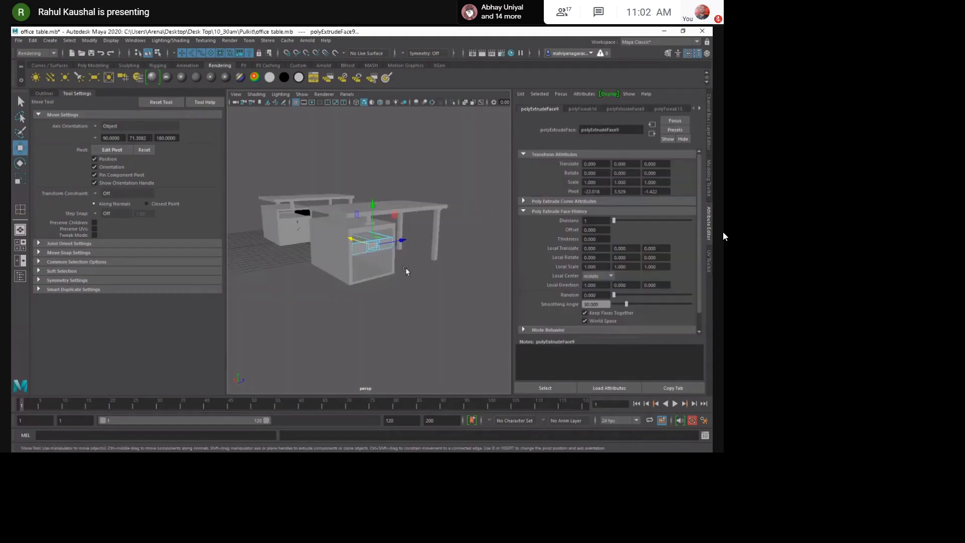
{"action": "scroll", "coordinate": [406, 267], "scroll_direction": "up", "scroll_amount": 8}
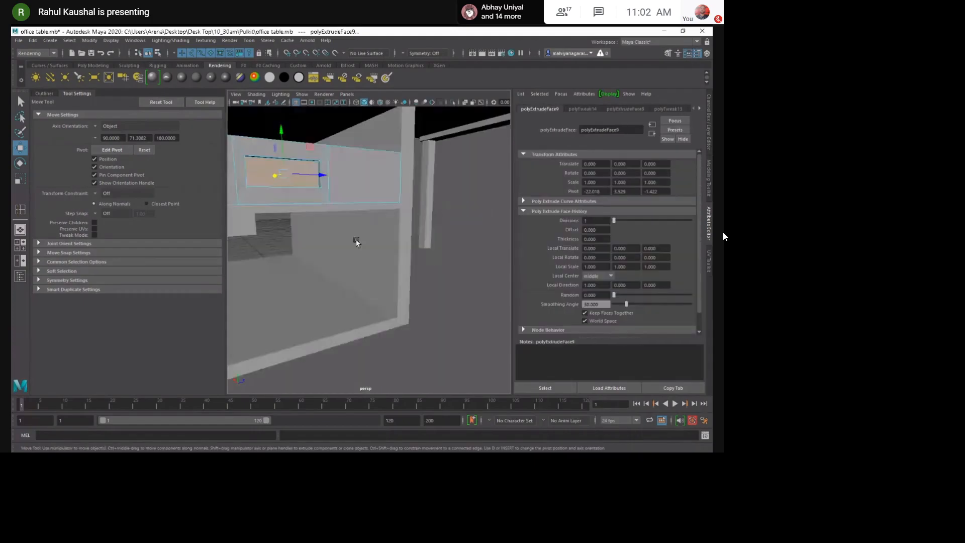
{"action": "left_click", "coordinate": [401, 281]}
{"action": "middle_click_drag", "start_coordinate": [290, 179], "coordinate": [360, 204], "text": "alt"}
{"action": "scroll", "coordinate": [360, 204], "scroll_direction": "up", "scroll_amount": 4}
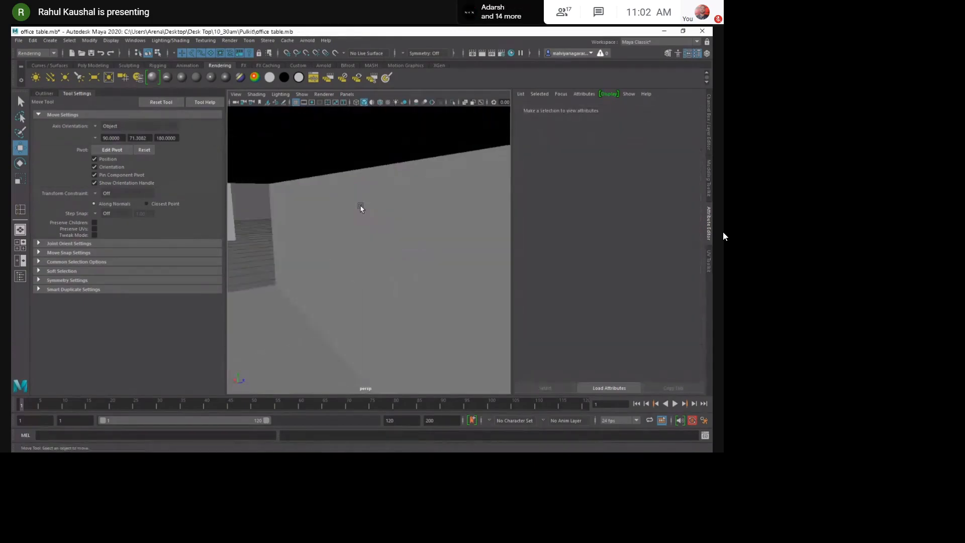
{"action": "scroll", "coordinate": [360, 204], "scroll_direction": "down", "scroll_amount": 8}
{"action": "left_click_drag", "start_coordinate": [358, 206], "coordinate": [295, 270], "text": "alt"}
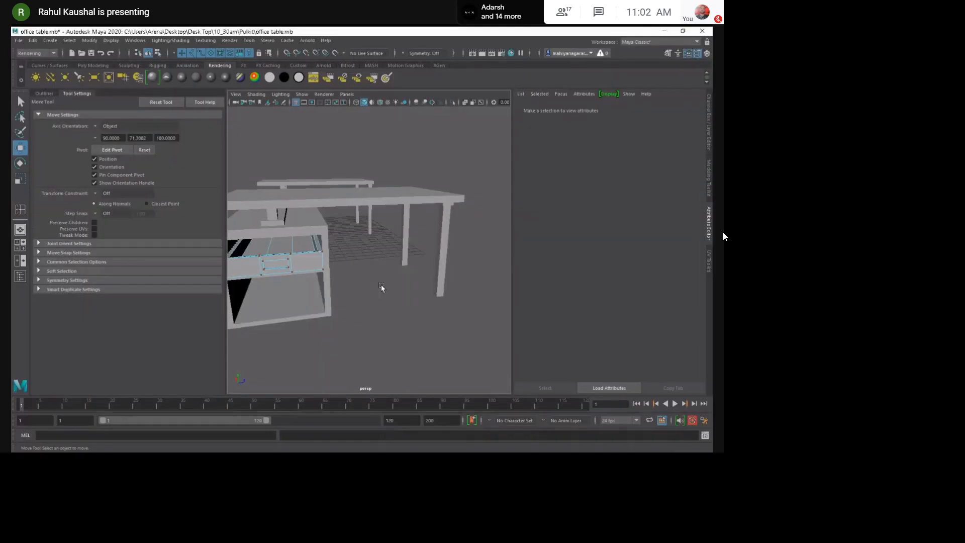
{"action": "middle_click_drag", "start_coordinate": [381, 285], "coordinate": [436, 264], "text": "alt"}
{"action": "scroll", "coordinate": [437, 264], "scroll_direction": "up", "scroll_amount": 5}
{"action": "right_click_drag", "start_coordinate": [369, 199], "coordinate": [408, 176]}
{"action": "scroll", "coordinate": [442, 255], "scroll_direction": "down", "scroll_amount": 5}
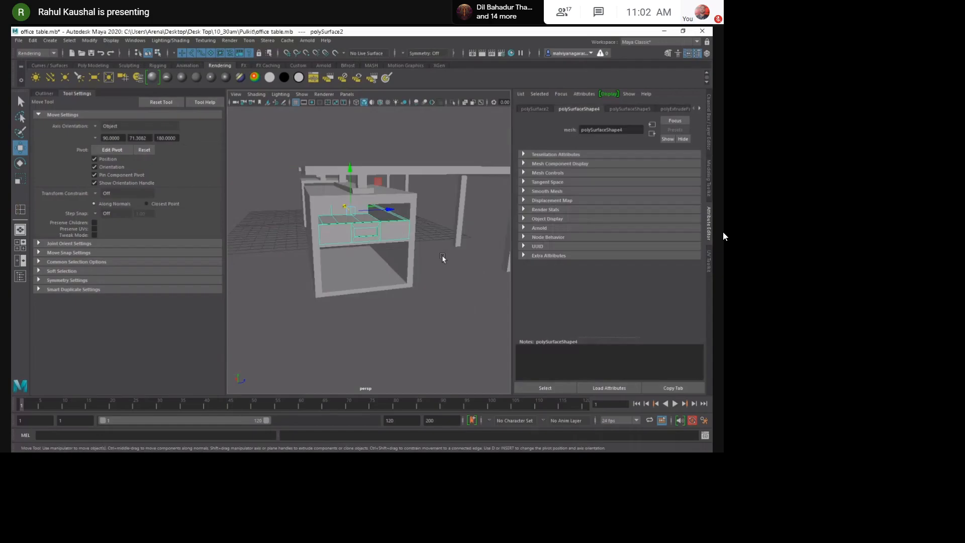
{"action": "scroll", "coordinate": [373, 224], "scroll_direction": "up", "scroll_amount": 5}
{"action": "mouse_move", "coordinate": [370, 224]}
{"action": "left_mouse_down", "text": "alt"}
{"action": "mouse_move", "coordinate": [393, 224]}
{"action": "mouse_move", "coordinate": [378, 229]}
{"action": "left_mouse_up", "text": "alt"}
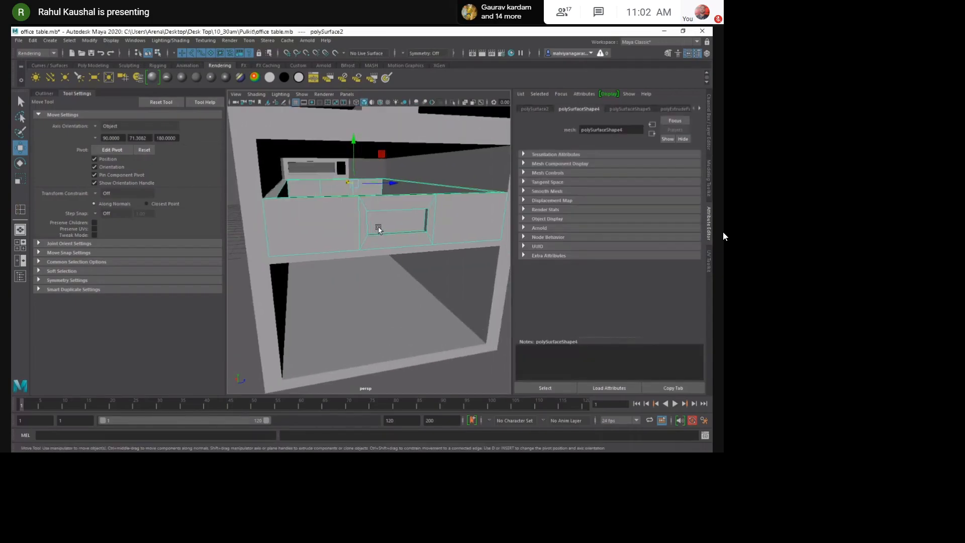
Undo the recess and inset extrusions back to the drawer front's plain middle face.
{"action": "key", "text": "ctrl+z"}
{"action": "key", "text": "ctrl+z"}
{"action": "key", "text": "ctrl+z"}
{"action": "key", "text": "ctrl+z"}
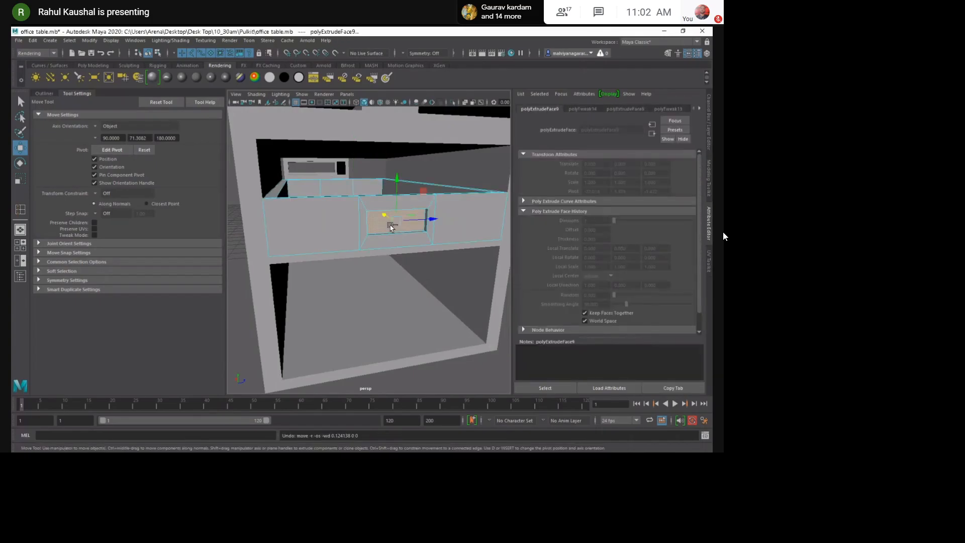
{"action": "key", "text": "ctrl+z"}
{"action": "key", "text": "ctrl+z"}
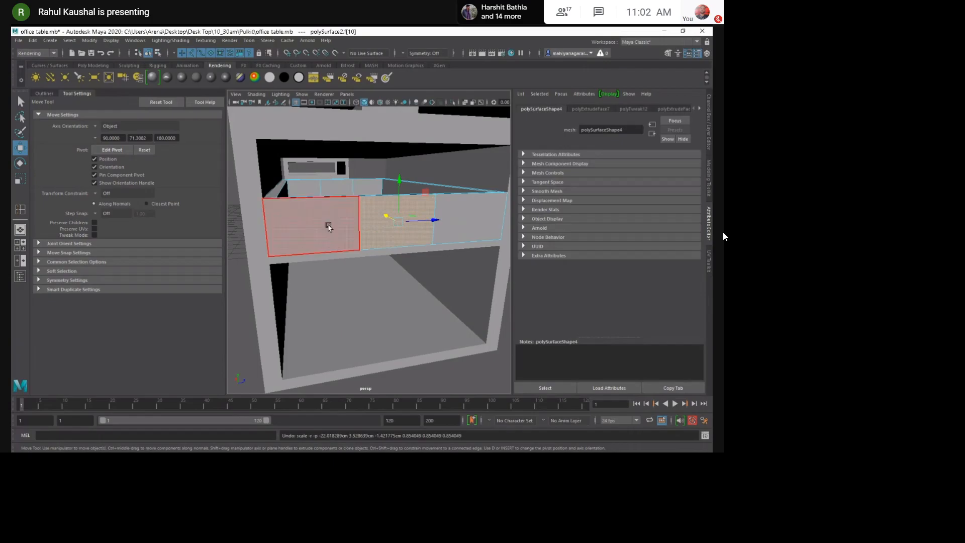
{"action": "key", "text": "ctrl+z"}
Split the drawer front's vertical edges with a horizontal loop and bevel it into two loops with a fraction of 0.425.
{"action": "left_click", "coordinate": [359, 219]}
{"action": "right_click_drag", "start_coordinate": [318, 198], "coordinate": [284, 227], "text": "ctrl"}
{"action": "right_click", "coordinate": [309, 202], "text": "ctrl"}
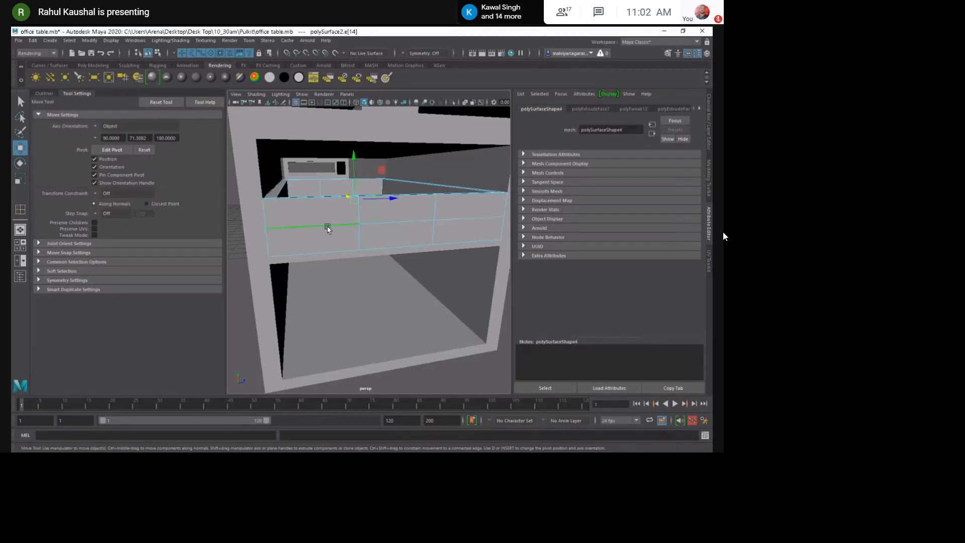
{"action": "right_click_drag", "start_coordinate": [309, 220], "coordinate": [341, 219], "text": "shift"}
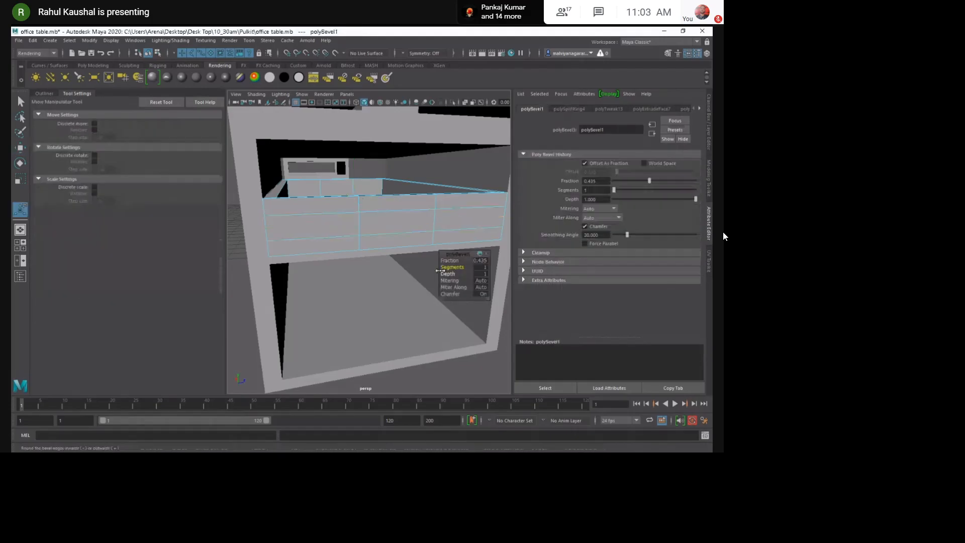
{"action": "left_click", "coordinate": [367, 263]}
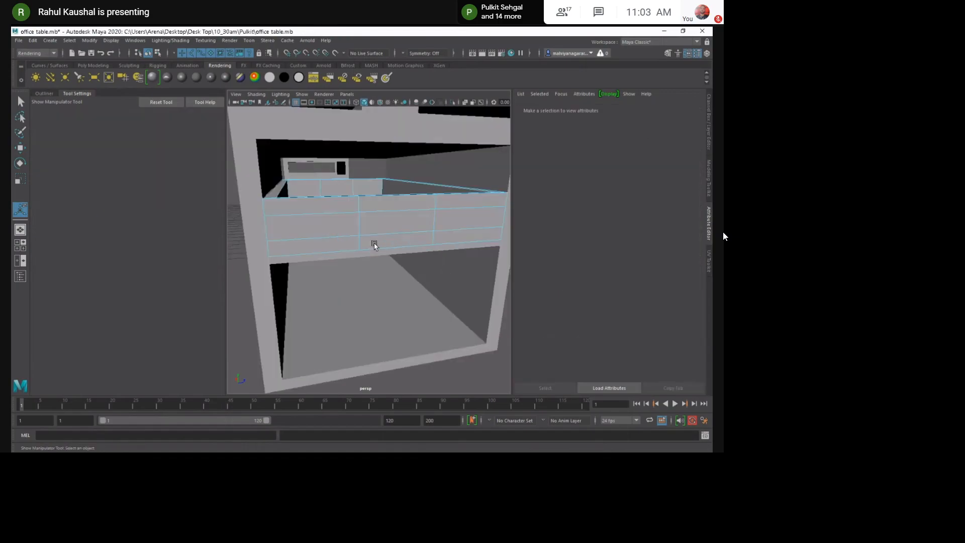
Extrude the three stacked faces in the middle of the drawer front and scale them inward as one inset.
{"action": "key", "text": "q"}
{"action": "left_click", "coordinate": [383, 227]}
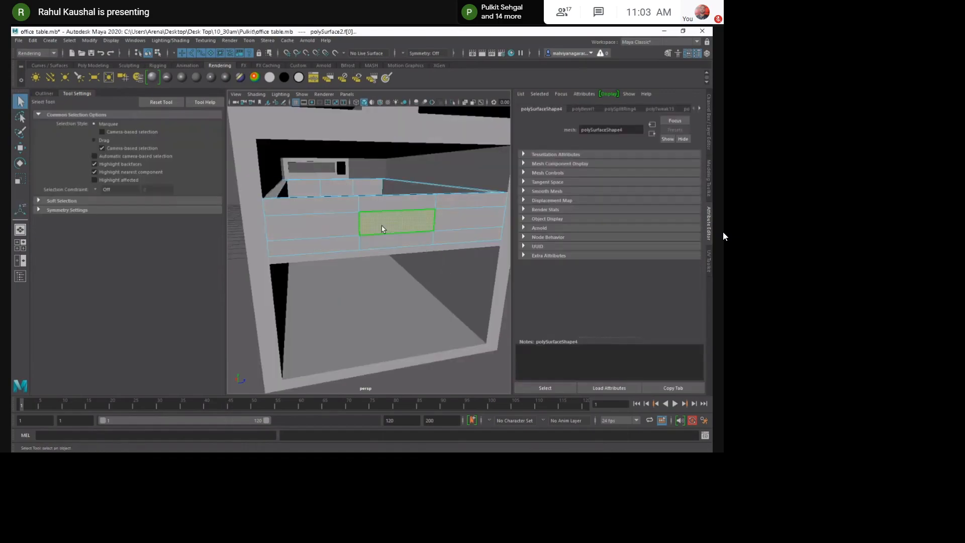
{"action": "left_click_drag", "start_coordinate": [383, 227], "coordinate": [372, 211], "text": "alt"}
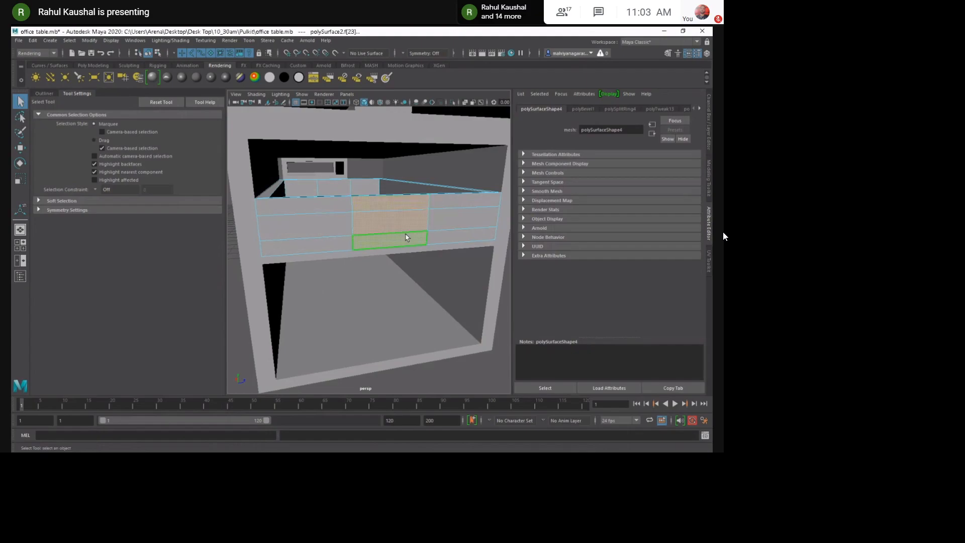
{"action": "key", "text": "e"}
{"action": "key", "text": "r"}
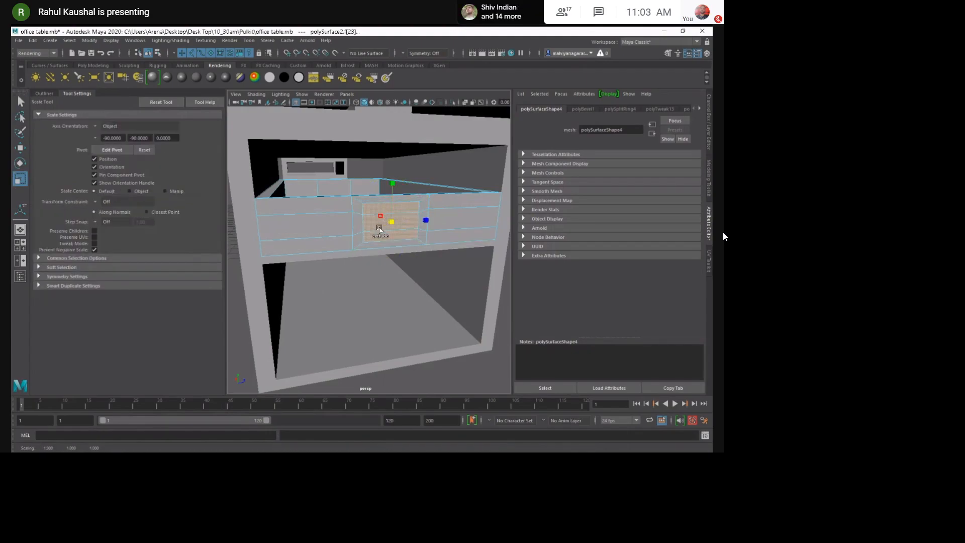
{"action": "left_click_drag", "start_coordinate": [393, 186], "coordinate": [393, 189], "text": "shift"}
Select both horizontal edge loops across the drawer front and scale them vertically closer together.
{"action": "right_click_drag", "start_coordinate": [343, 212], "coordinate": [342, 190]}
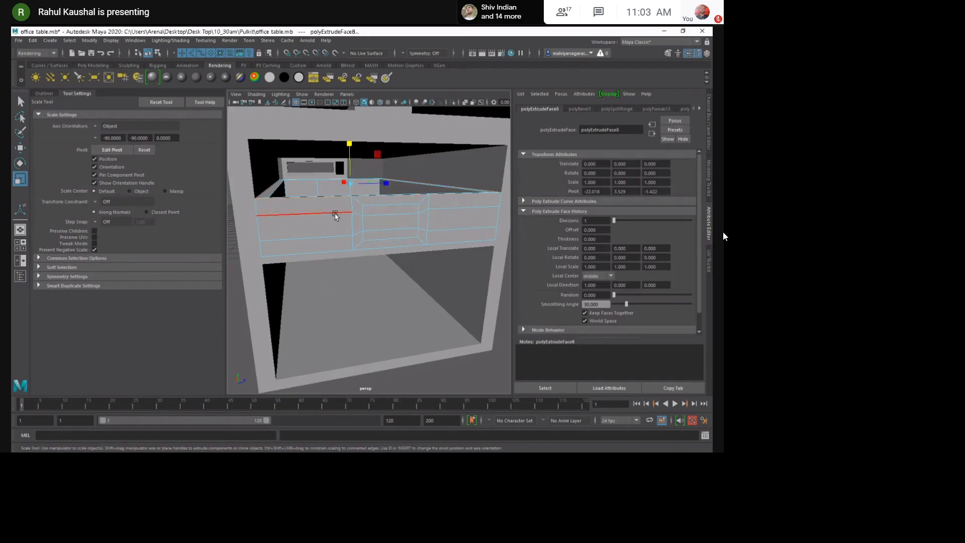
{"action": "left_click", "coordinate": [354, 218]}
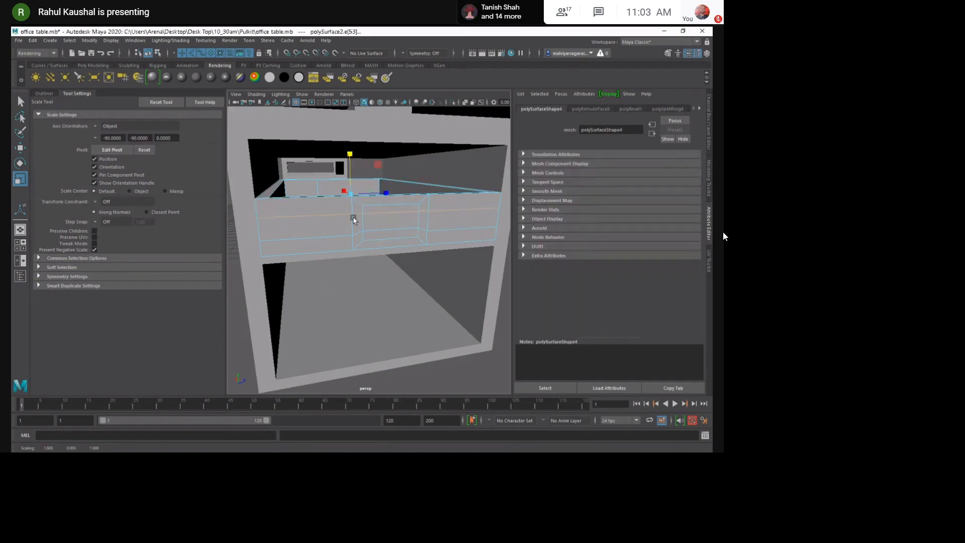
{"action": "double_click", "coordinate": [344, 235]}
{"action": "left_click_drag", "start_coordinate": [351, 166], "coordinate": [359, 261]}
Try moving the column of vertices at one side of the handle inset, and undo the move.
{"action": "key", "text": "w"}
{"action": "middle_click_drag", "start_coordinate": [382, 241], "coordinate": [334, 226], "text": "alt"}
{"action": "left_click", "coordinate": [352, 198]}
{"action": "scroll", "coordinate": [334, 230], "scroll_direction": "down", "scroll_amount": 5}
{"action": "mouse_move", "coordinate": [335, 227]}
{"action": "left_mouse_down", "text": "alt"}
{"action": "mouse_move", "coordinate": [347, 235]}
{"action": "mouse_move", "coordinate": [346, 223]}
{"action": "left_mouse_up", "text": "alt"}
{"action": "scroll", "coordinate": [346, 222], "scroll_direction": "up", "scroll_amount": 5}
{"action": "key", "text": "F9"}
{"action": "middle_click_drag", "start_coordinate": [346, 223], "coordinate": [349, 237], "text": "alt"}
{"action": "left_click_drag", "start_coordinate": [314, 175], "coordinate": [346, 289]}
{"action": "left_click_drag", "start_coordinate": [370, 215], "coordinate": [400, 277]}
{"action": "key", "text": "ctrl+z"}
{"action": "left_click_drag", "start_coordinate": [377, 235], "coordinate": [372, 306], "text": "alt"}
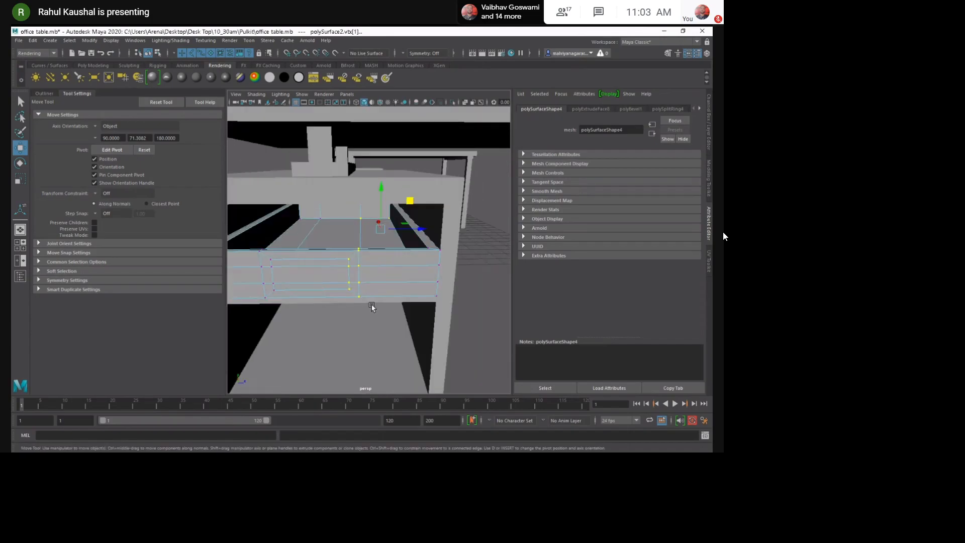
Select the vertices along the right side of the handle inset and move them outward to widen it.
{"action": "left_click", "coordinate": [355, 234]}
{"action": "left_click_drag", "start_coordinate": [355, 233], "coordinate": [382, 241], "text": "alt"}
{"action": "left_click", "coordinate": [382, 241]}
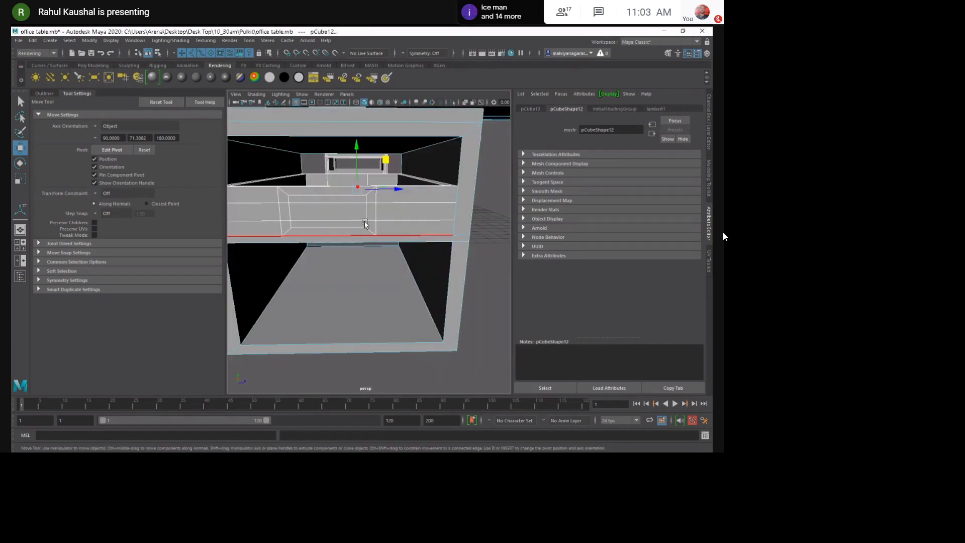
{"action": "right_click_drag", "start_coordinate": [383, 201], "coordinate": [462, 170]}
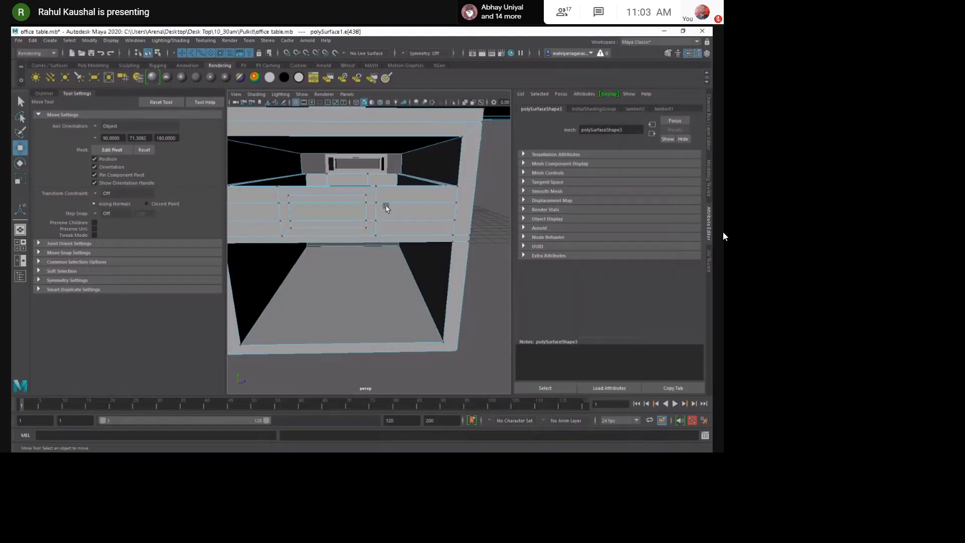
{"action": "key", "text": "ctrl+z"}
{"action": "right_click_drag", "start_coordinate": [388, 216], "coordinate": [344, 214]}
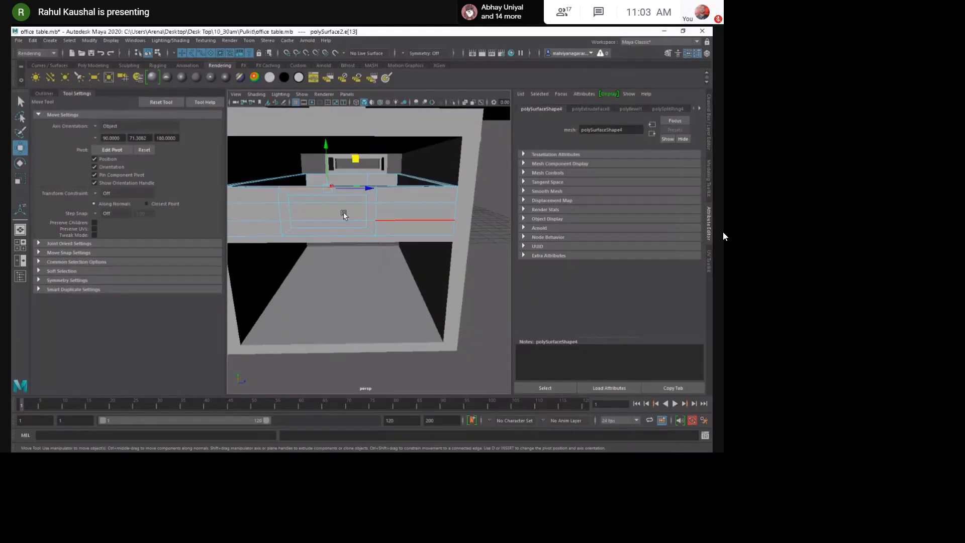
{"action": "left_click_drag", "start_coordinate": [358, 165], "coordinate": [388, 248]}
{"action": "left_click_drag", "start_coordinate": [394, 191], "coordinate": [410, 191]}
Split the horizontal edge ring across the handle inset to add a vertical edge loop through its centre.
{"action": "left_click_drag", "start_coordinate": [353, 221], "coordinate": [362, 224], "text": "alt"}
{"action": "right_click_drag", "start_coordinate": [376, 242], "coordinate": [377, 244], "text": "alt"}
{"action": "scroll", "coordinate": [378, 245], "scroll_direction": "up", "scroll_amount": 4}
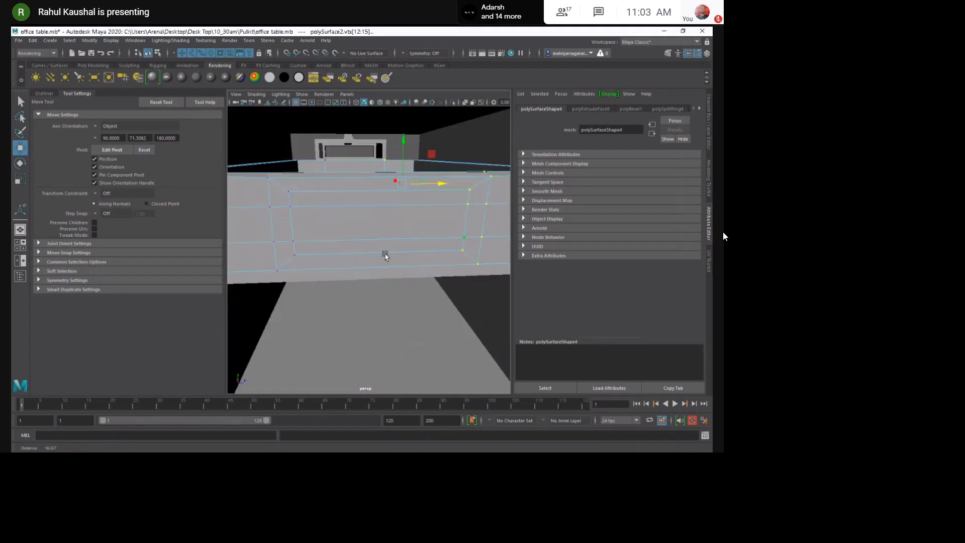
{"action": "left_click", "coordinate": [321, 205]}
{"action": "left_click", "coordinate": [325, 216]}
{"action": "left_click", "coordinate": [327, 199]}
{"action": "left_click", "coordinate": [324, 194]}
{"action": "right_click", "coordinate": [338, 196], "text": "ctrl"}
{"action": "right_click_drag", "start_coordinate": [339, 196], "coordinate": [329, 248], "text": "ctrl"}
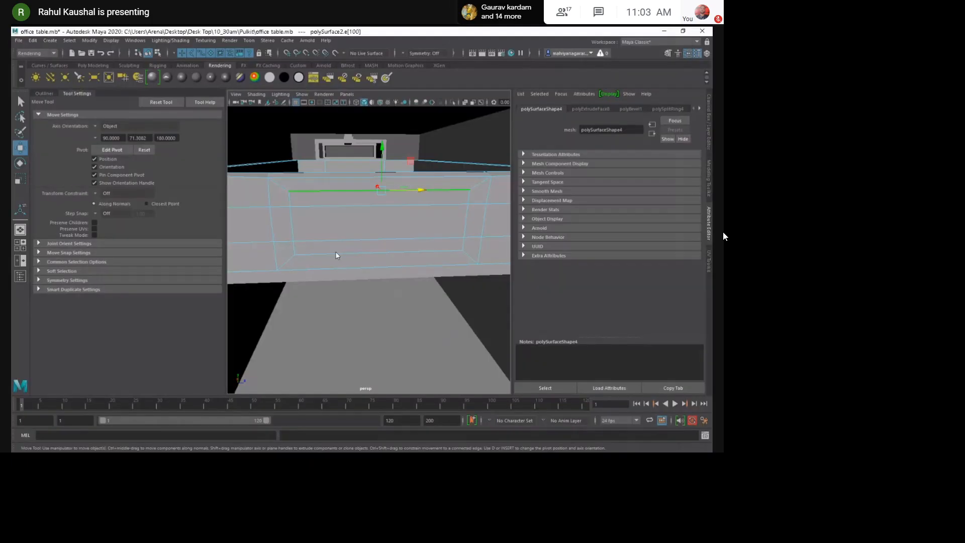
{"action": "key", "text": "r"}
{"action": "left_click_drag", "start_coordinate": [397, 184], "coordinate": [279, 194]}
Bevel the centre vertical edge loop and adjust the fraction to spread it into two loops around a wide central face.
{"action": "mouse_move", "coordinate": [351, 206]}
{"action": "right_mouse_down", "text": "shift"}
{"action": "mouse_move", "coordinate": [388, 217]}
{"action": "mouse_move", "coordinate": [351, 207]}
{"action": "mouse_move", "coordinate": [378, 211]}
{"action": "right_mouse_up", "text": "shift"}
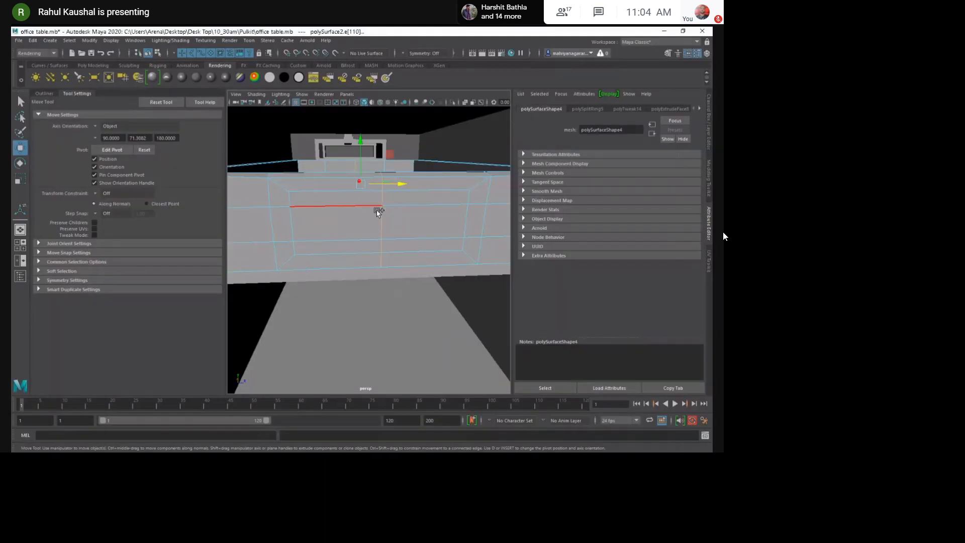
{"action": "left_click_drag", "start_coordinate": [438, 267], "coordinate": [447, 262]}
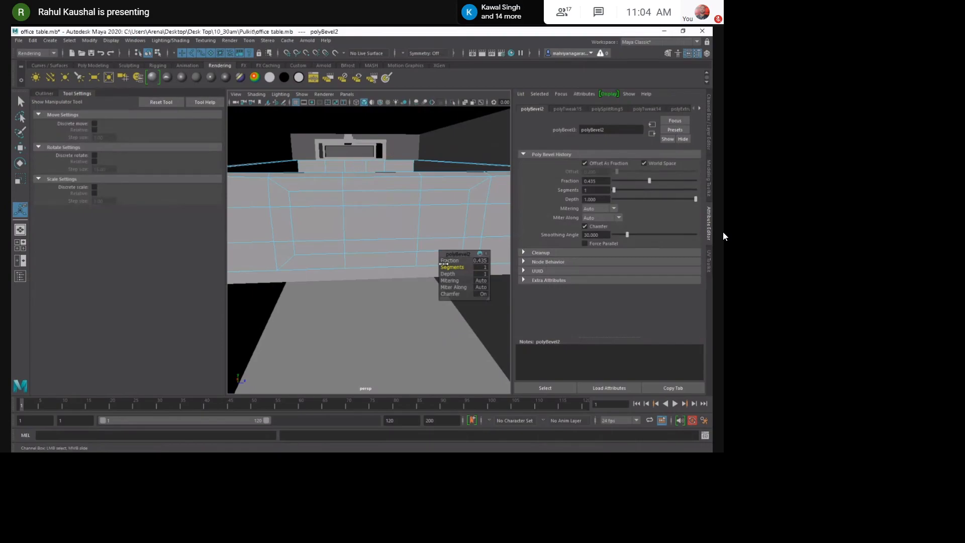
{"action": "left_click_drag", "start_coordinate": [447, 259], "coordinate": [448, 261]}
{"action": "scroll", "coordinate": [369, 210], "scroll_direction": "down", "scroll_amount": 8}
{"action": "scroll", "coordinate": [370, 210], "scroll_direction": "up", "scroll_amount": 5}
{"action": "left_click", "coordinate": [258, 288]}
{"action": "scroll", "coordinate": [320, 281], "scroll_direction": "up", "scroll_amount": 8}
Select the wide central face of the handle inset on the drawer front and extrude it inward to form a recess.
{"action": "key", "text": "q"}
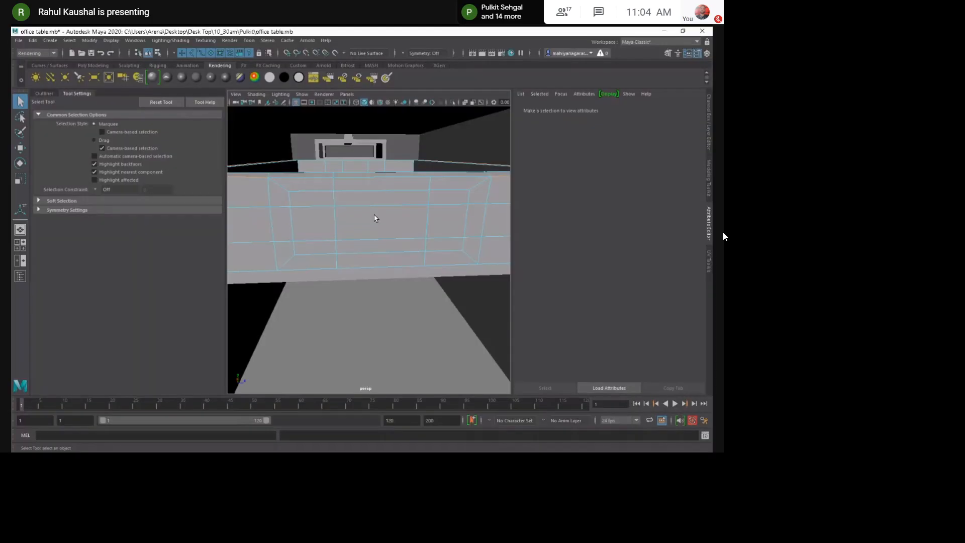
{"action": "left_click", "coordinate": [375, 218]}
{"action": "left_click_drag", "start_coordinate": [374, 218], "coordinate": [432, 231], "text": "alt"}
{"action": "middle_click_drag", "start_coordinate": [432, 230], "coordinate": [443, 241], "text": "alt"}
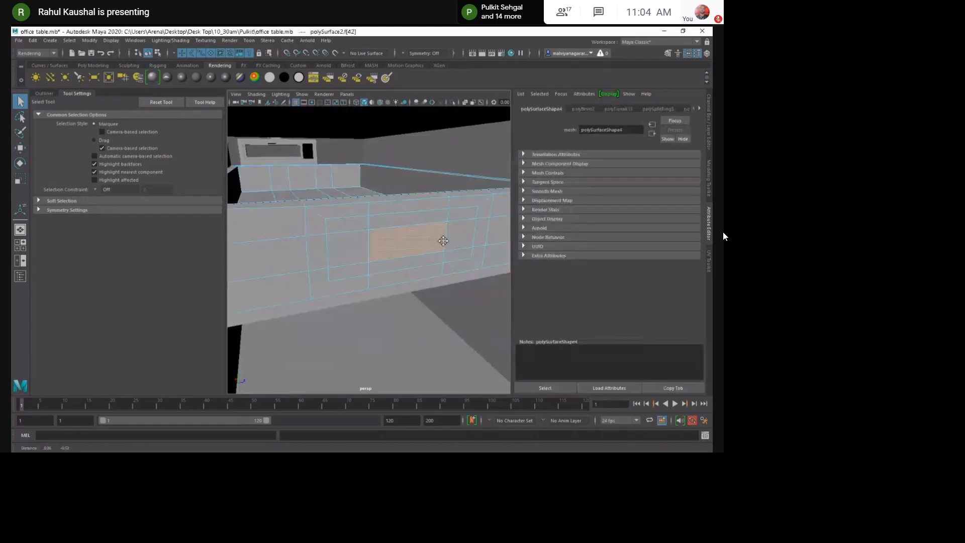
{"action": "key", "text": "w"}
{"action": "left_click_drag", "start_coordinate": [404, 239], "coordinate": [398, 236], "text": "shift"}
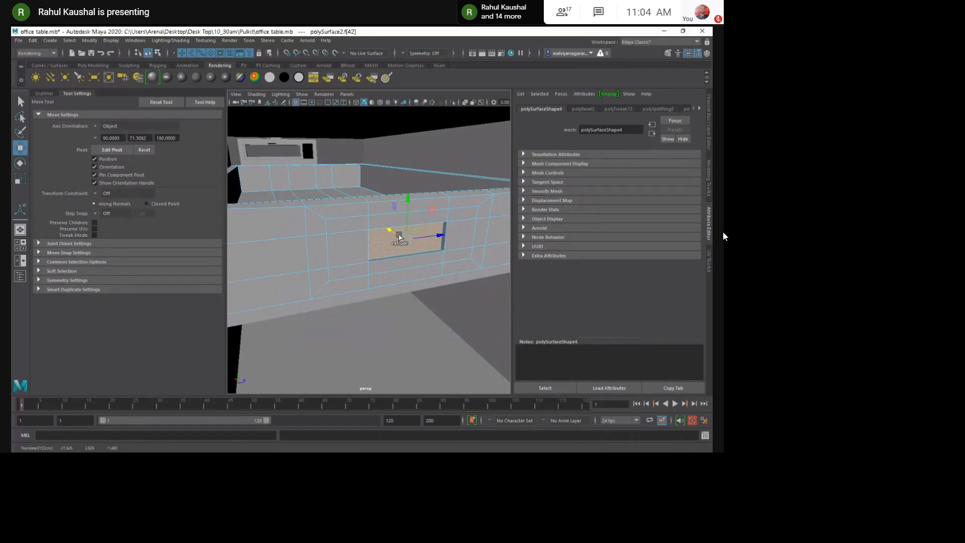
Select the two faces flanking the central recess and extrude them slightly outward from the drawer front.
{"action": "left_click", "coordinate": [346, 264]}
{"action": "double_click", "coordinate": [357, 249]}
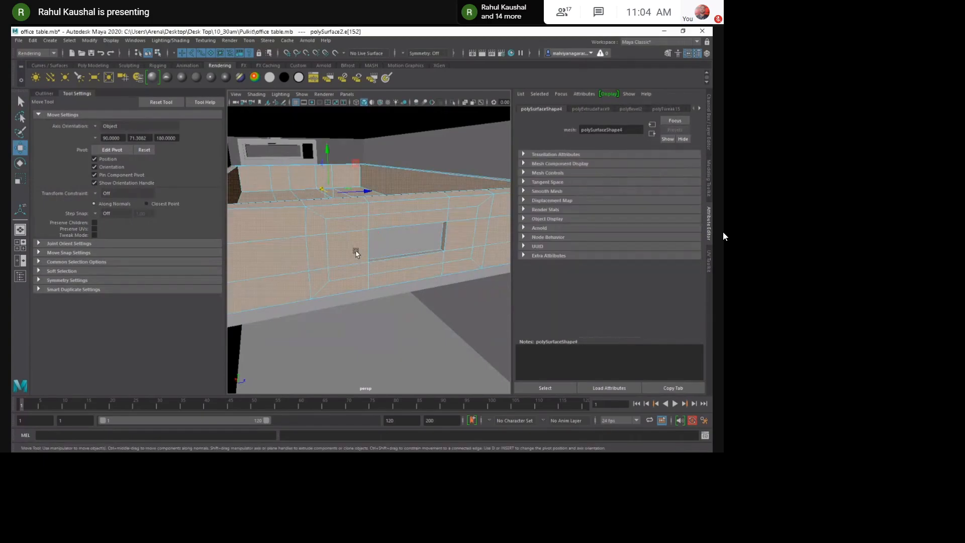
{"action": "left_click", "coordinate": [357, 250]}
{"action": "left_click", "coordinate": [459, 235], "text": "shift"}
{"action": "mouse_move", "coordinate": [404, 244]}
{"action": "left_mouse_down", "text": "shift"}
{"action": "mouse_move", "coordinate": [399, 236]}
{"action": "mouse_move", "coordinate": [389, 246]}
{"action": "left_mouse_up", "text": "shift"}
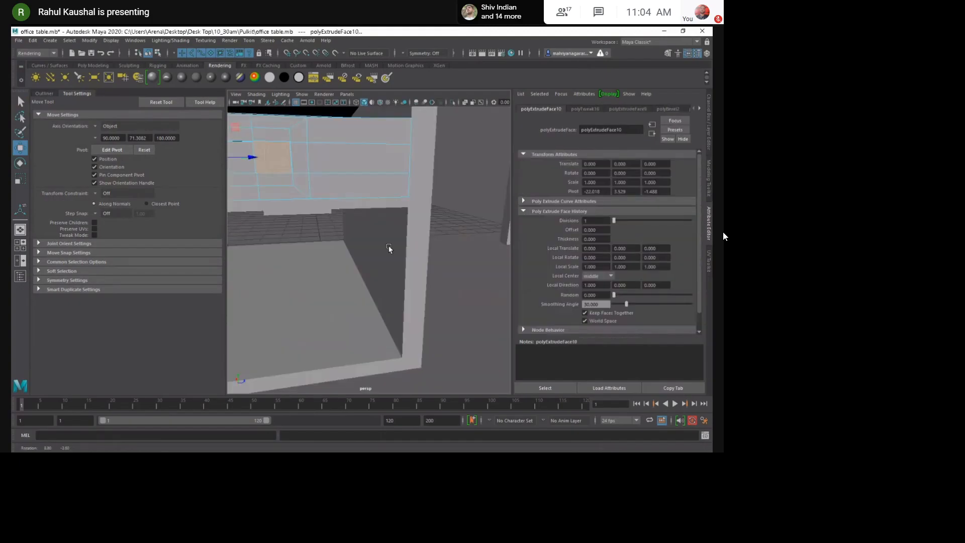
{"action": "mouse_move", "coordinate": [334, 227]}
{"action": "middle_mouse_down", "text": "alt"}
{"action": "mouse_move", "coordinate": [366, 236]}
{"action": "mouse_move", "coordinate": [337, 210]}
{"action": "middle_mouse_up", "text": "alt"}
{"action": "scroll", "coordinate": [360, 249], "scroll_direction": "up", "scroll_amount": 5}
{"action": "left_click_drag", "start_coordinate": [337, 210], "coordinate": [343, 216], "text": "alt"}
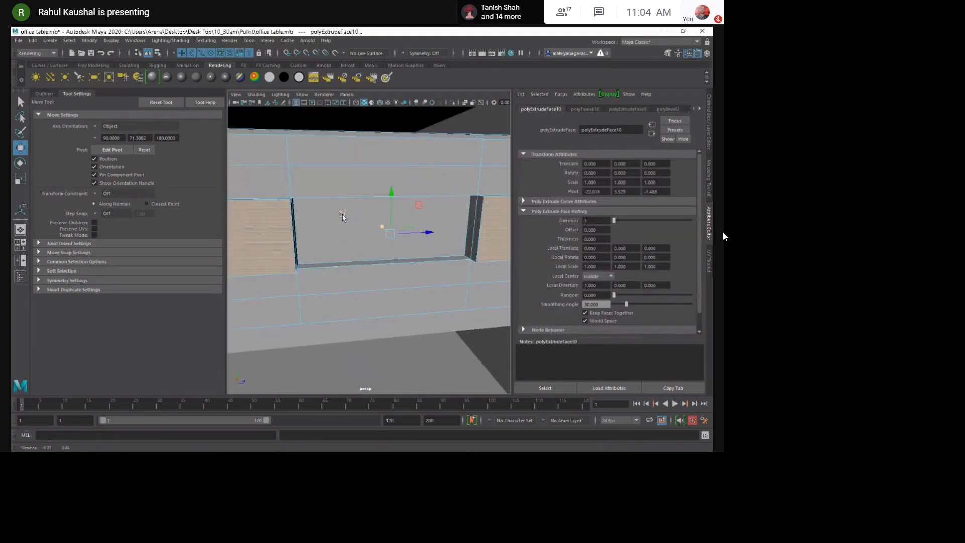
Return to object mode, deselect the drawer and examine the handle recess from several angles with edges displayed on the shaded models.
{"action": "right_click_drag", "start_coordinate": [415, 236], "coordinate": [438, 217]}
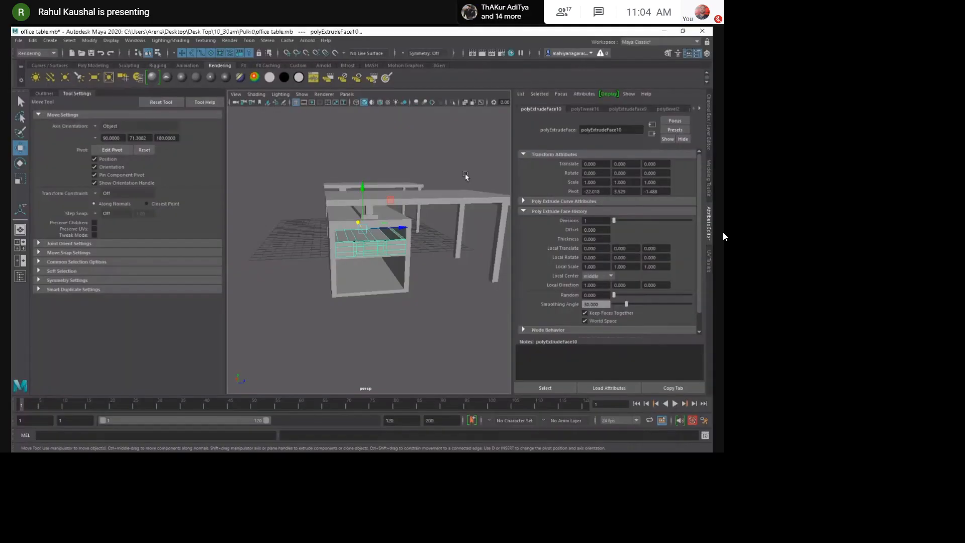
{"action": "left_click", "coordinate": [465, 175]}
{"action": "left_click_drag", "start_coordinate": [466, 175], "coordinate": [356, 259], "text": "alt"}
{"action": "mouse_move", "coordinate": [356, 259]}
{"action": "right_mouse_down", "text": "alt"}
{"action": "mouse_move", "coordinate": [382, 295]}
{"action": "mouse_move", "coordinate": [356, 258]}
{"action": "right_mouse_up", "text": "alt"}
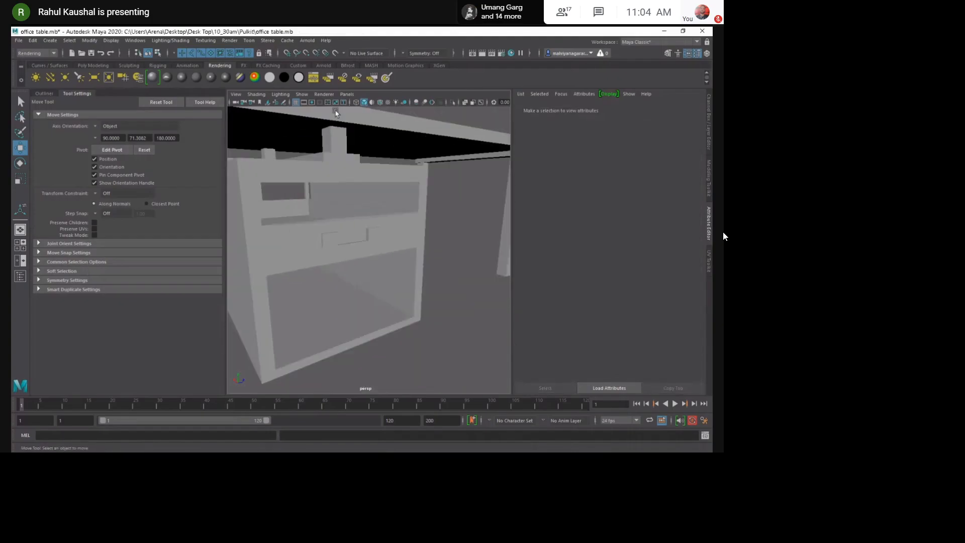
{"action": "left_click", "coordinate": [379, 103]}
{"action": "left_click_drag", "start_coordinate": [377, 121], "coordinate": [379, 278], "text": "alt"}
{"action": "right_click_drag", "start_coordinate": [380, 278], "coordinate": [394, 306], "text": "alt"}
{"action": "left_click_drag", "start_coordinate": [394, 305], "coordinate": [377, 294], "text": "alt"}
{"action": "right_click_drag", "start_coordinate": [377, 294], "coordinate": [360, 255], "text": "alt"}
{"action": "left_click_drag", "start_coordinate": [360, 254], "coordinate": [366, 200], "text": "alt"}
{"action": "scroll", "coordinate": [378, 233], "scroll_direction": "up", "scroll_amount": 5}
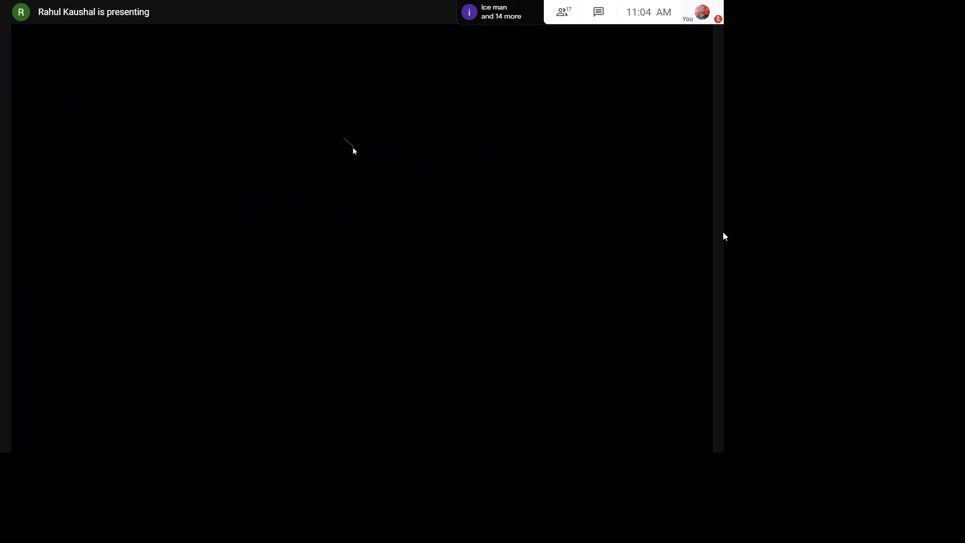
Extrude the two raised faces beside the recess and scale them to 0.417 to create small square faces inside them.
{"action": "left_click", "coordinate": [342, 147]}
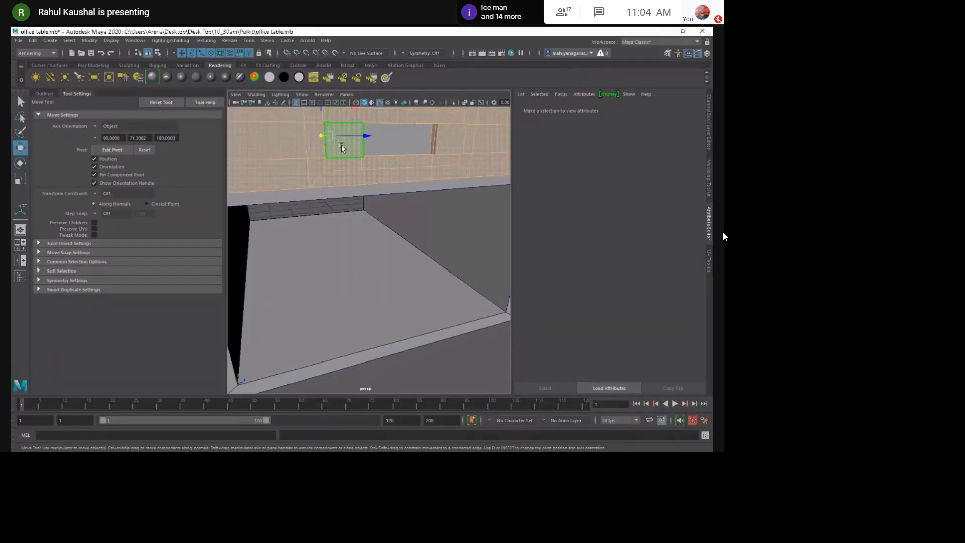
{"action": "key", "text": "ctrl+e"}
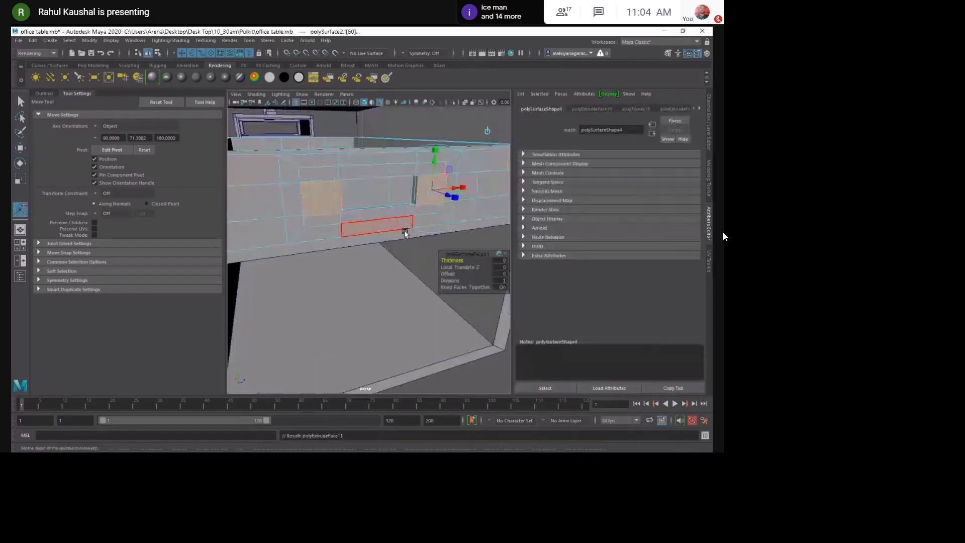
{"action": "left_click_drag", "start_coordinate": [447, 196], "coordinate": [457, 201]}
{"action": "key", "text": "ctrl+z"}
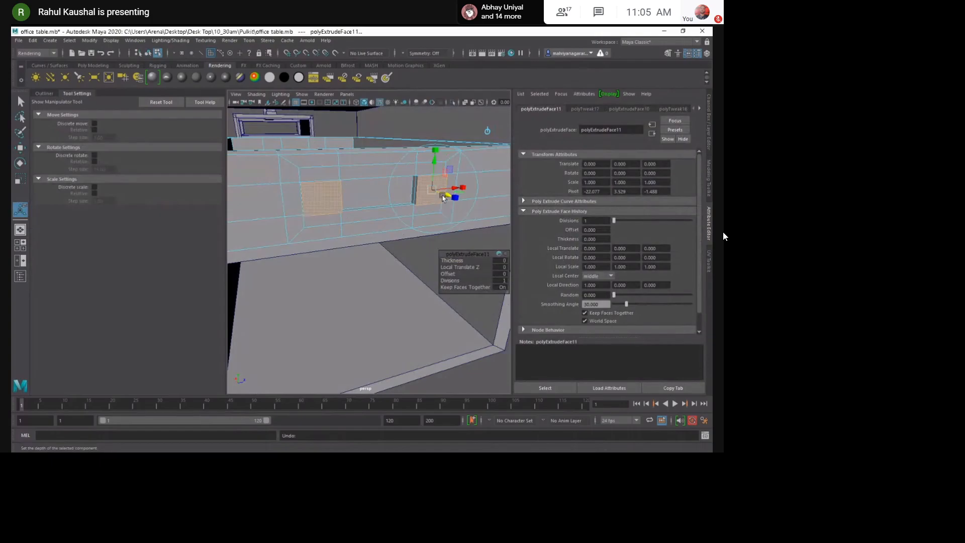
{"action": "key", "text": "r"}
{"action": "left_click_drag", "start_coordinate": [443, 197], "coordinate": [418, 201]}
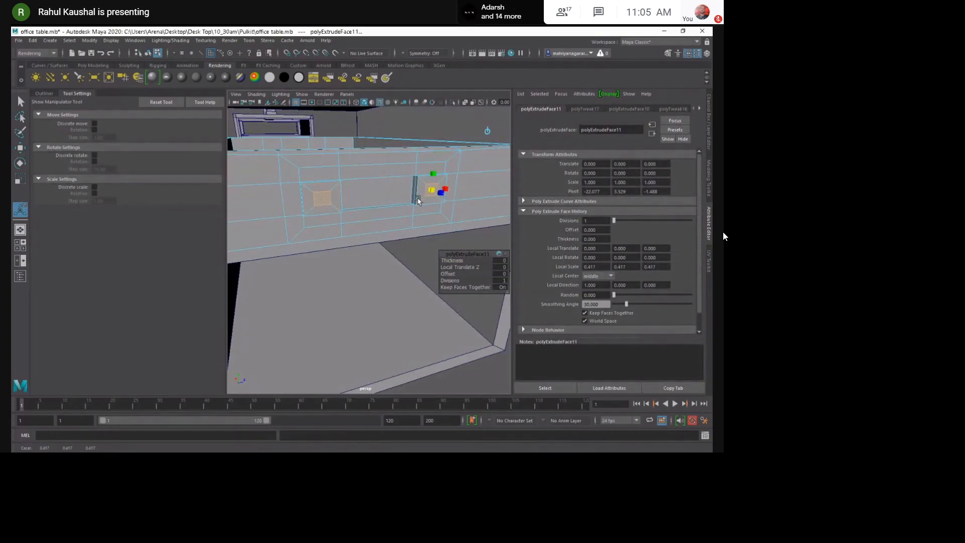
Extrude the two small square faces outward into a pair of handle posts.
{"action": "key", "text": "w"}
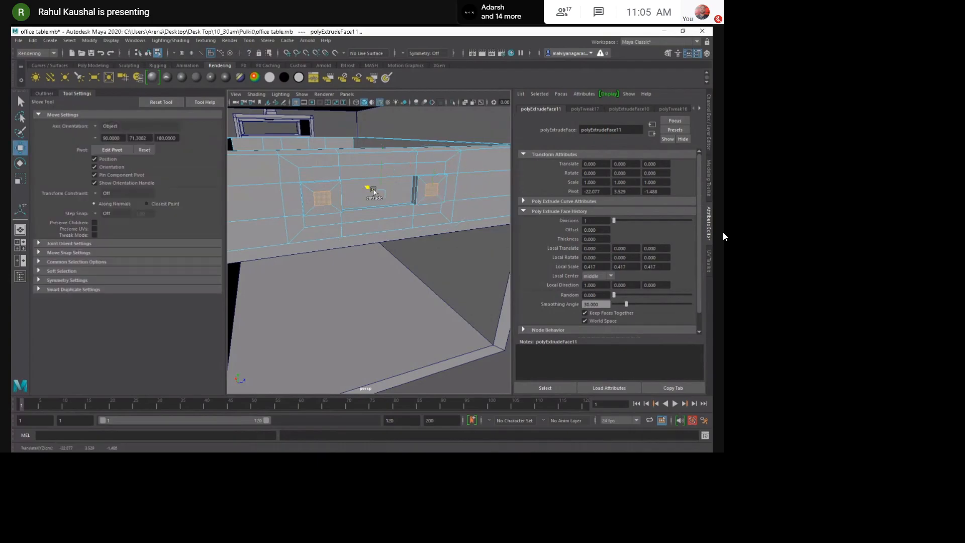
{"action": "mouse_move", "coordinate": [367, 218]}
{"action": "left_mouse_down", "text": "alt"}
{"action": "mouse_move", "coordinate": [350, 231]}
{"action": "mouse_move", "coordinate": [360, 244]}
{"action": "mouse_move", "coordinate": [349, 251]}
{"action": "mouse_move", "coordinate": [386, 226]}
{"action": "mouse_move", "coordinate": [367, 229]}
{"action": "left_mouse_up", "text": "alt"}
{"action": "left_click", "coordinate": [327, 270]}
{"action": "scroll", "coordinate": [367, 240], "scroll_direction": "up", "scroll_amount": 6}
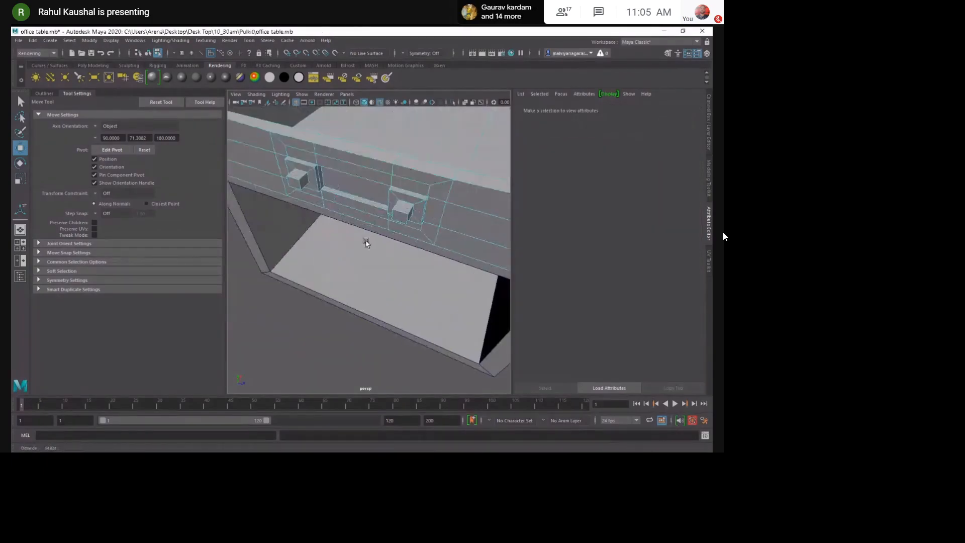
Select the front faces of both handle posts and extrude them further outward.
{"action": "left_click", "coordinate": [256, 145]}
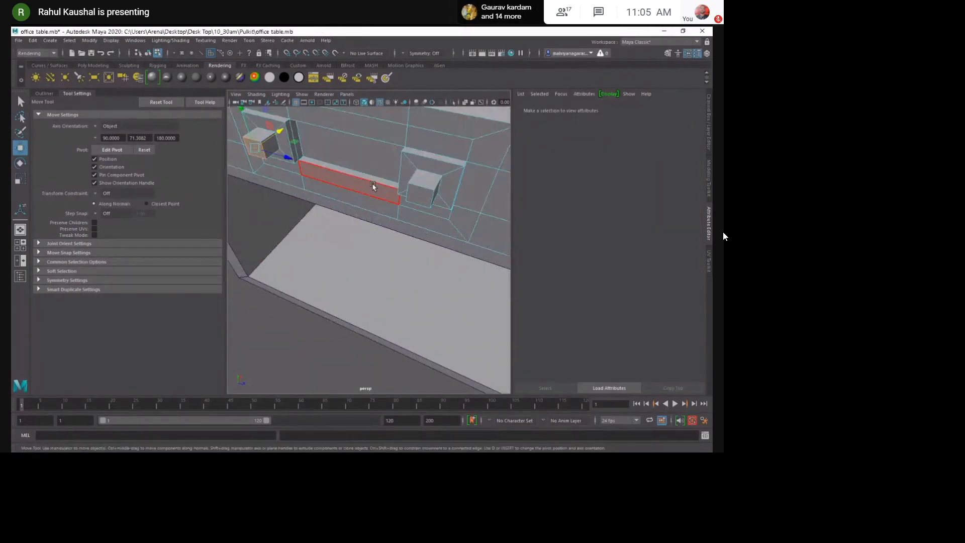
{"action": "left_click", "coordinate": [416, 196], "text": "shift"}
{"action": "left_click_drag", "start_coordinate": [355, 155], "coordinate": [354, 202], "text": "shift"}
{"action": "key", "text": "r"}
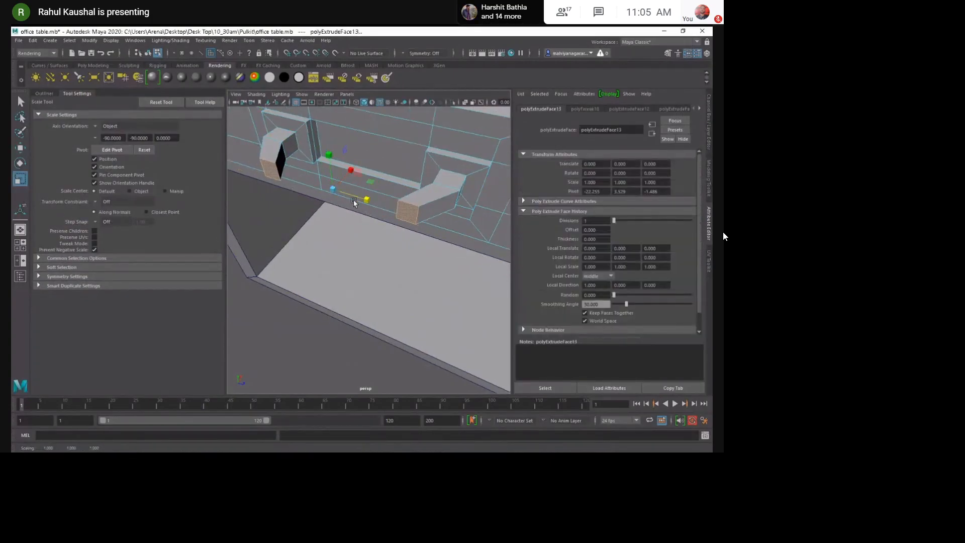
{"action": "left_click", "coordinate": [303, 322]}
Select the inner edges at the tips of both posts and move them to slant the end faces toward each other.
{"action": "left_click", "coordinate": [386, 209]}
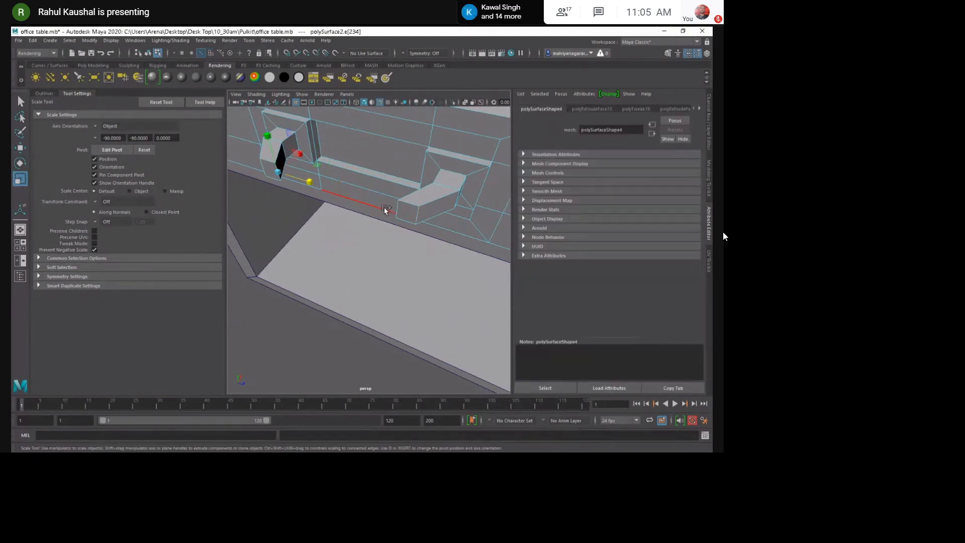
{"action": "left_click", "coordinate": [365, 173]}
{"action": "key", "text": "w"}
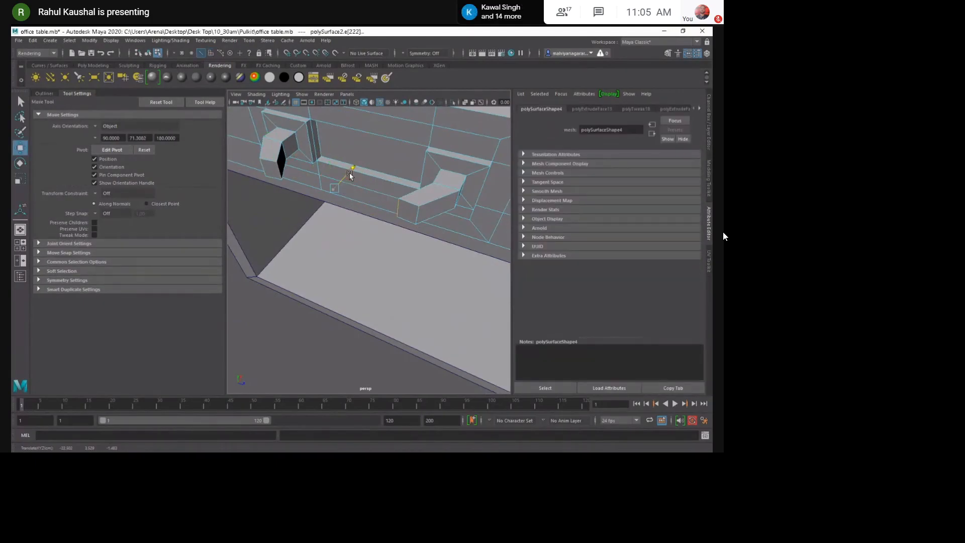
{"action": "left_click_drag", "start_coordinate": [364, 172], "coordinate": [362, 173]}
Bridge the slanted end faces of the two posts with a smooth path and increase the bridge divisions to form a curved grip.
{"action": "left_click", "coordinate": [276, 165]}
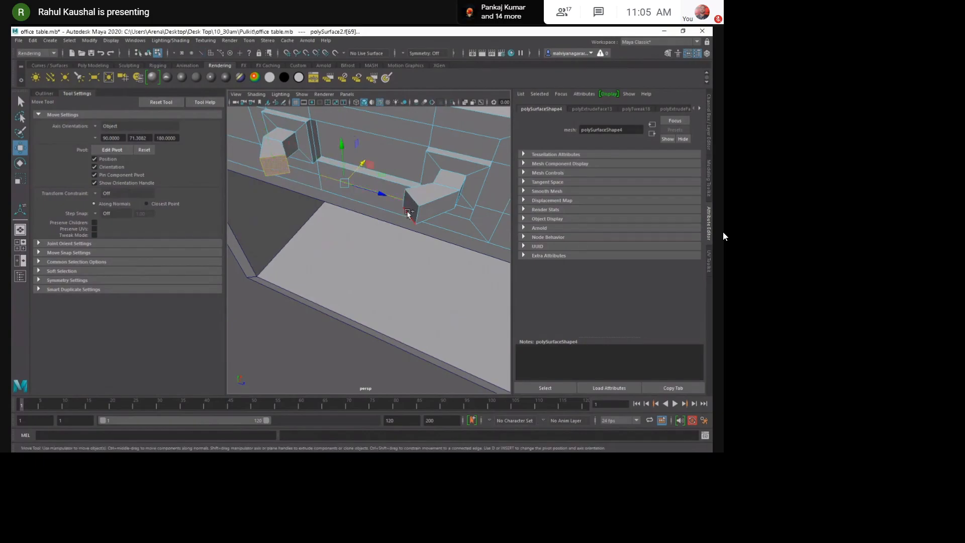
{"action": "left_click", "coordinate": [411, 212], "text": "shift"}
{"action": "left_click", "coordinate": [411, 212]}
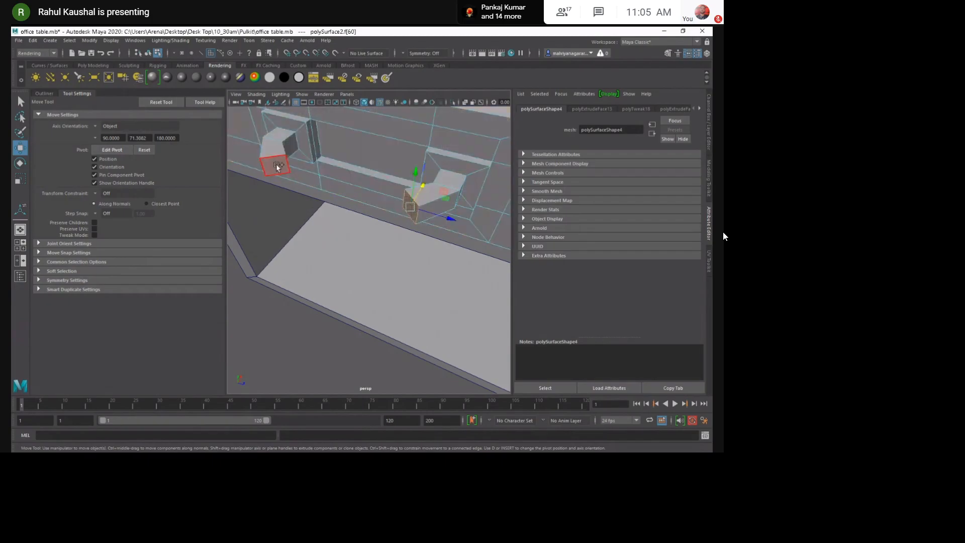
{"action": "right_click_drag", "start_coordinate": [317, 174], "coordinate": [354, 300], "text": "shift"}
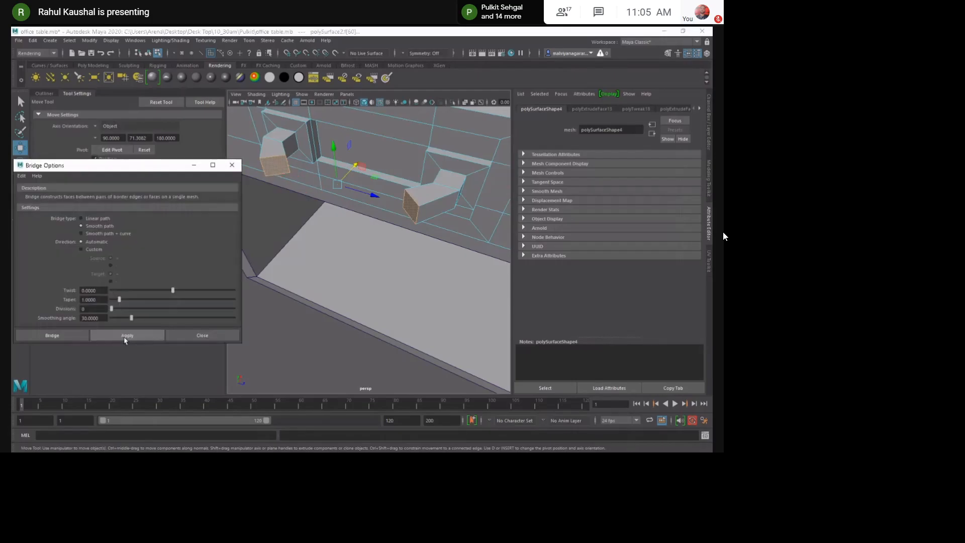
{"action": "left_click", "coordinate": [126, 338]}
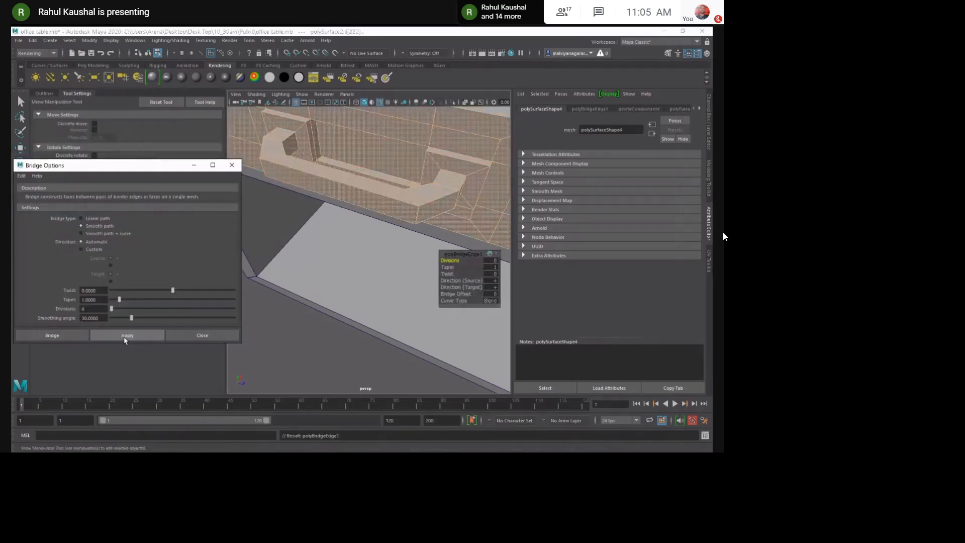
{"action": "left_click", "coordinate": [121, 309]}
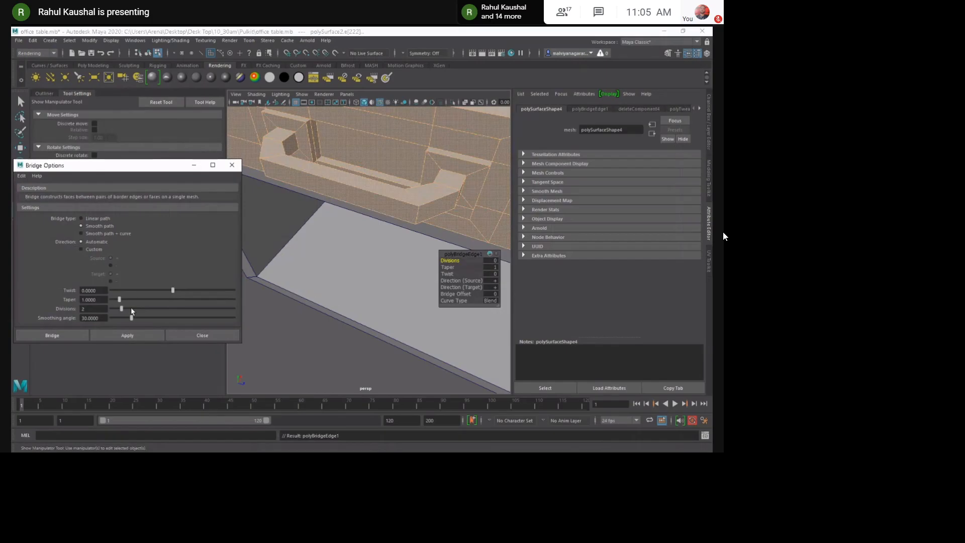
{"action": "left_click", "coordinate": [182, 334]}
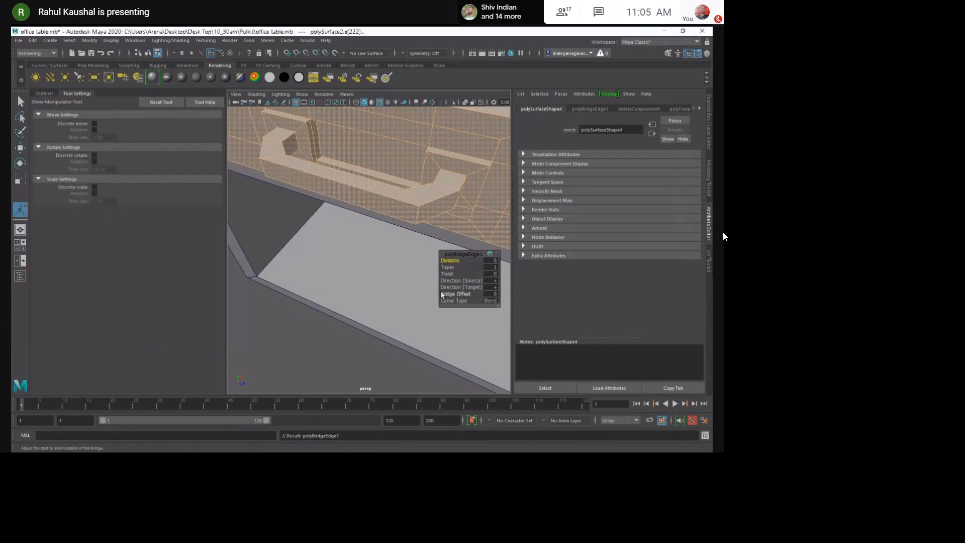
{"action": "left_click_drag", "start_coordinate": [445, 261], "coordinate": [463, 261]}
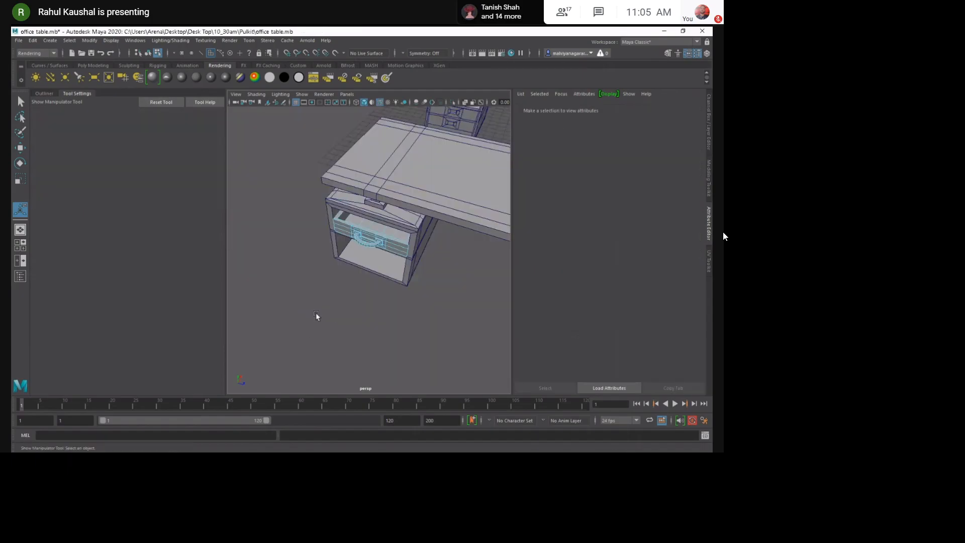
Select the drawer with the new handle and duplicate it downward into the cabinet's lower compartment.
{"action": "left_click_drag", "start_coordinate": [316, 313], "coordinate": [433, 224], "text": "alt"}
{"action": "middle_click_drag", "start_coordinate": [433, 225], "coordinate": [345, 279], "text": "alt"}
{"action": "left_click_drag", "start_coordinate": [344, 279], "coordinate": [360, 185], "text": "alt"}
{"action": "key", "text": "q"}
{"action": "left_click", "coordinate": [373, 196]}
{"action": "scroll", "coordinate": [373, 196], "scroll_direction": "down", "scroll_amount": 8}
{"action": "scroll", "coordinate": [346, 162], "scroll_direction": "up", "scroll_amount": 3}
{"action": "key", "text": "w"}
{"action": "middle_click_drag", "start_coordinate": [333, 131], "coordinate": [353, 174], "text": "alt"}
{"action": "left_click_drag", "start_coordinate": [329, 135], "coordinate": [339, 174], "text": "shift"}
Move the duplicated drawer's pivot to its bottom corner and snap the drawer onto the cabinet floor.
{"action": "key", "text": "d"}
{"action": "middle_click_drag", "start_coordinate": [409, 262], "coordinate": [424, 232]}
{"action": "key", "text": "v"}
{"action": "left_click_drag", "start_coordinate": [426, 191], "coordinate": [429, 231]}
{"action": "left_click_drag", "start_coordinate": [361, 248], "coordinate": [336, 254], "text": "alt"}
Switch to the left view and select the top row of vertices on the duplicated lower drawer.
{"action": "key", "text": "space"}
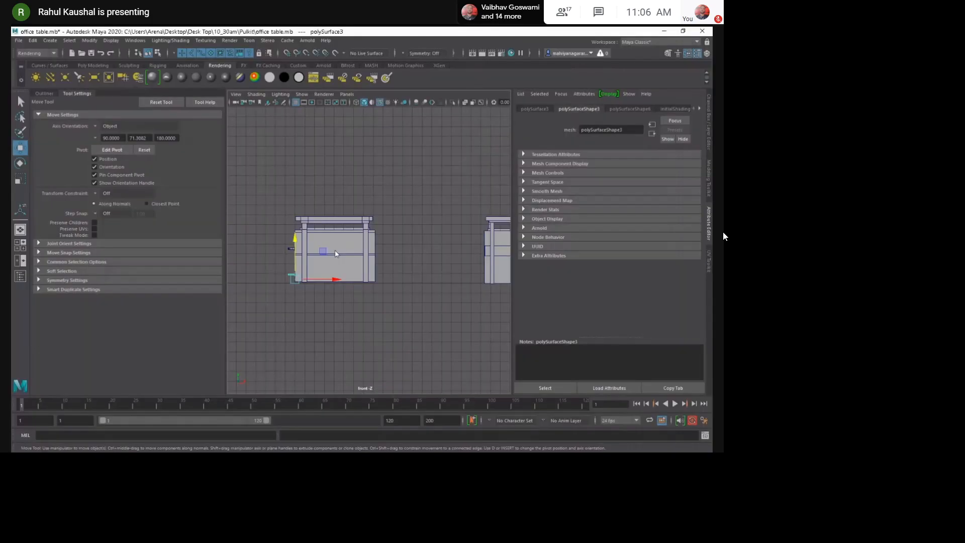
{"action": "key", "text": "space"}
{"action": "left_click_drag", "start_coordinate": [336, 254], "coordinate": [330, 292]}
{"action": "scroll", "coordinate": [330, 293], "scroll_direction": "down", "scroll_amount": 1}
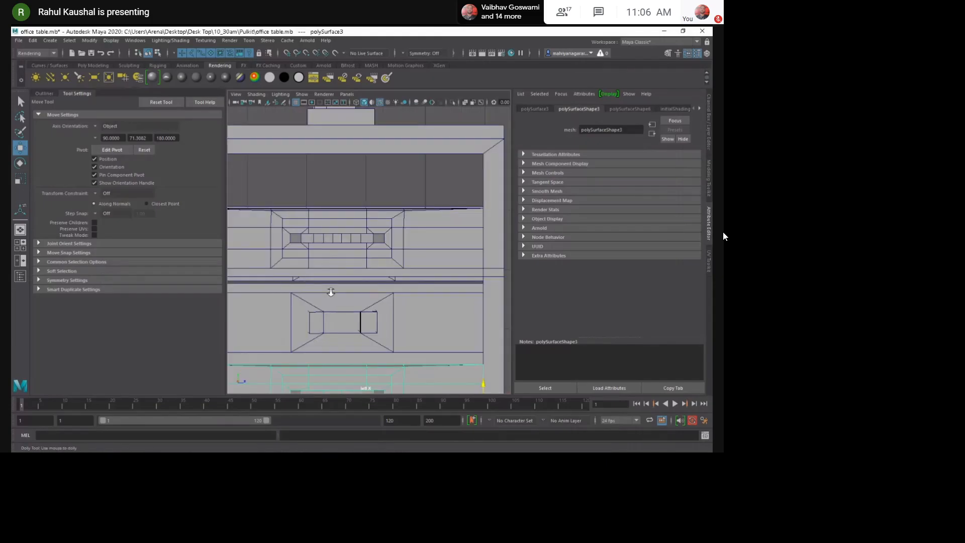
{"action": "scroll", "coordinate": [330, 292], "scroll_direction": "down", "scroll_amount": 5}
{"action": "left_click_drag", "start_coordinate": [280, 244], "coordinate": [432, 291]}
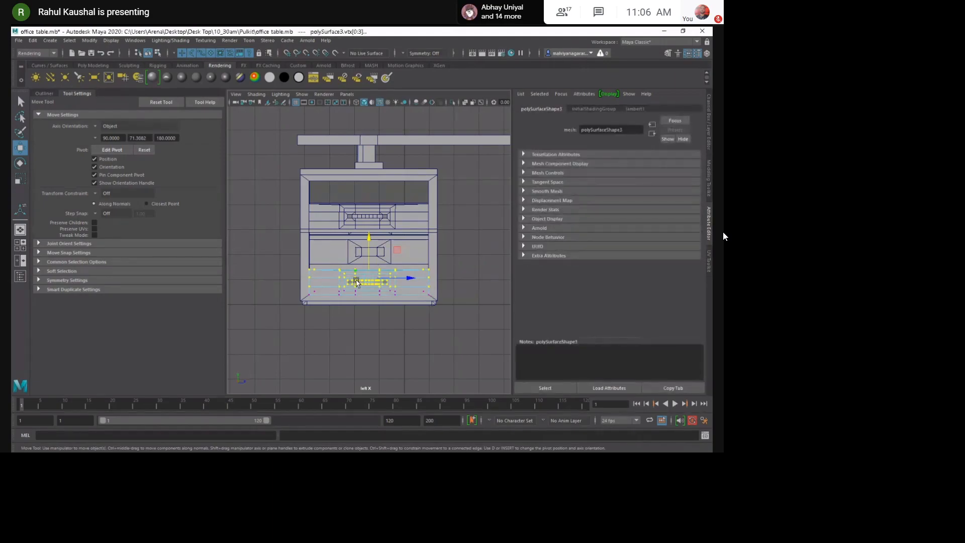
{"action": "scroll", "coordinate": [356, 282], "scroll_direction": "up", "scroll_amount": 2}
{"action": "left_click_drag", "start_coordinate": [260, 240], "coordinate": [447, 259]}
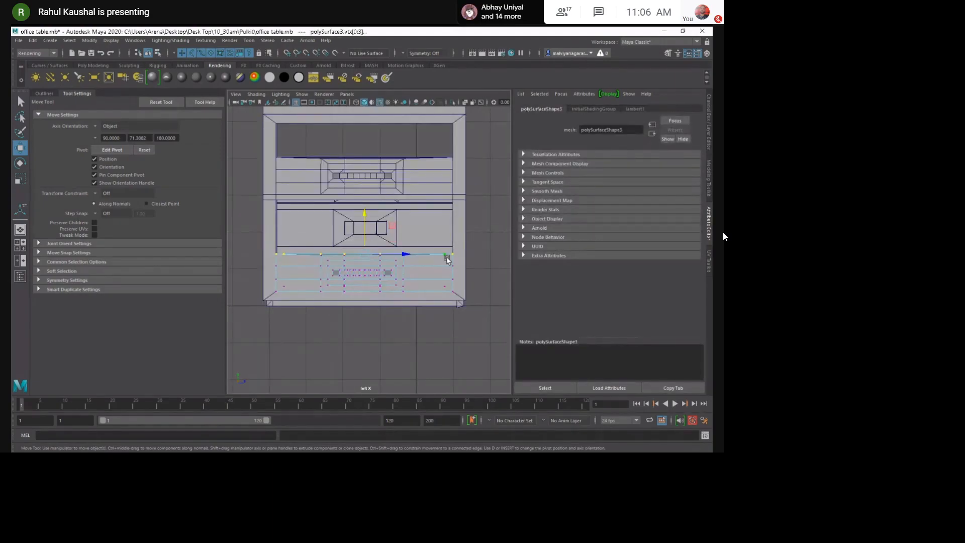
{"action": "scroll", "coordinate": [385, 258], "scroll_direction": "up", "scroll_amount": 2}
Select the top row of vertices on the upper drawer and scale them vertically to flatten its top edge.
{"action": "left_click", "coordinate": [343, 165]}
{"action": "right_click_drag", "start_coordinate": [343, 165], "coordinate": [304, 161]}
{"action": "left_click_drag", "start_coordinate": [239, 121], "coordinate": [472, 143]}
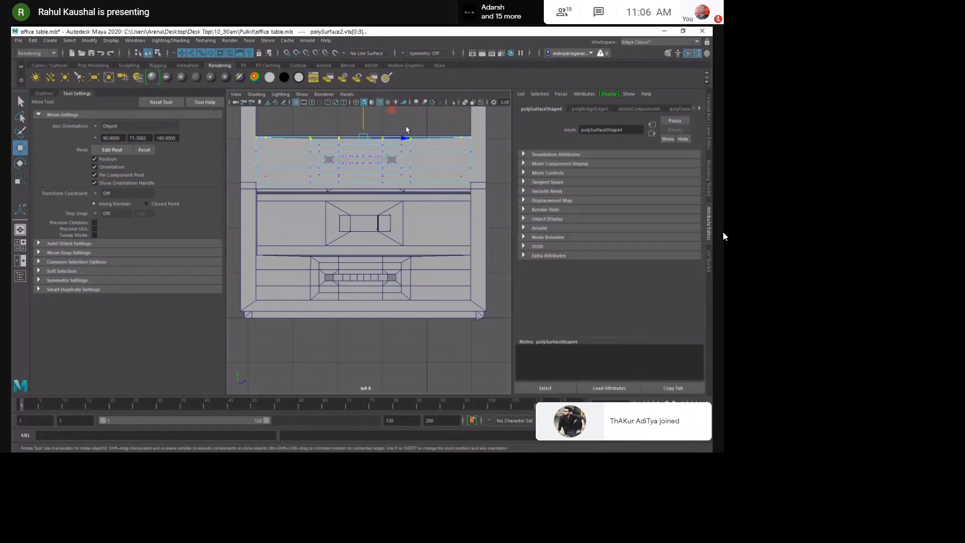
{"action": "key", "text": "r"}
{"action": "middle_click_drag", "start_coordinate": [407, 130], "coordinate": [408, 155], "text": "alt"}
{"action": "mouse_move", "coordinate": [366, 124]}
{"action": "left_mouse_down"}
{"action": "mouse_move", "coordinate": [367, 162]}
{"action": "mouse_move", "coordinate": [371, 139]}
{"action": "left_mouse_up"}
{"action": "key", "text": "w"}
{"action": "middle_click_drag", "start_coordinate": [365, 206], "coordinate": [374, 192], "text": "alt"}
Select the lower drawer's top row of vertices and raise them to the underside of the shelf above.
{"action": "left_click", "coordinate": [345, 293]}
{"action": "right_click_drag", "start_coordinate": [345, 293], "coordinate": [311, 292]}
{"action": "left_click_drag", "start_coordinate": [241, 241], "coordinate": [496, 268]}
{"action": "left_click_drag", "start_coordinate": [375, 253], "coordinate": [277, 211]}
{"action": "middle_click_drag", "start_coordinate": [323, 255], "coordinate": [323, 245], "text": "alt"}
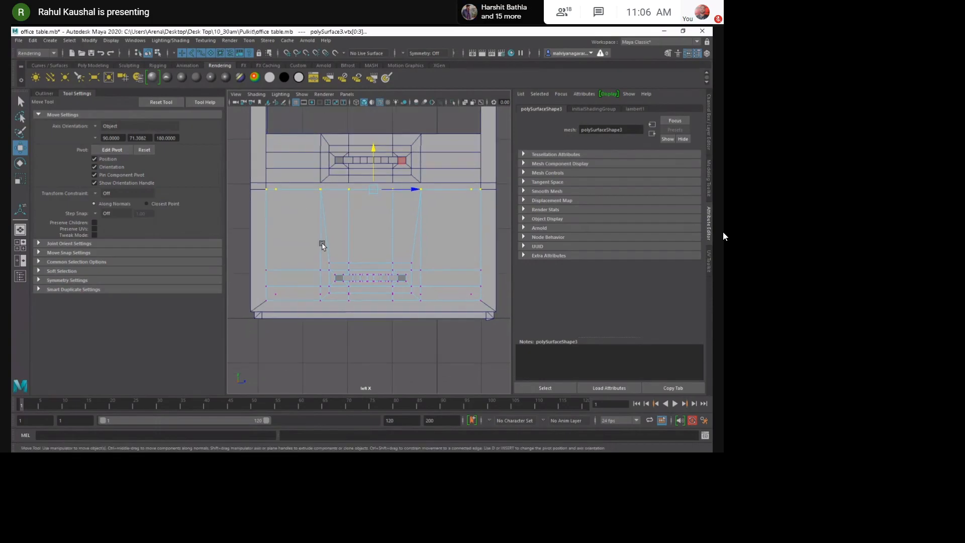
Select the lower drawer's handle vertices, raise them to the middle of the drawer front, and return to the perspective view.
{"action": "left_click_drag", "start_coordinate": [236, 246], "coordinate": [503, 292]}
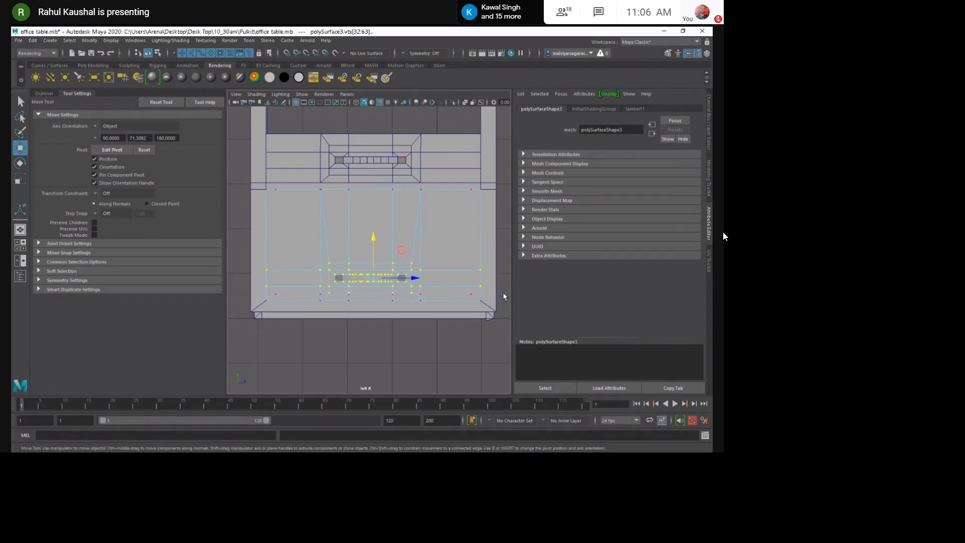
{"action": "scroll", "coordinate": [421, 301], "scroll_direction": "up", "scroll_amount": 3}
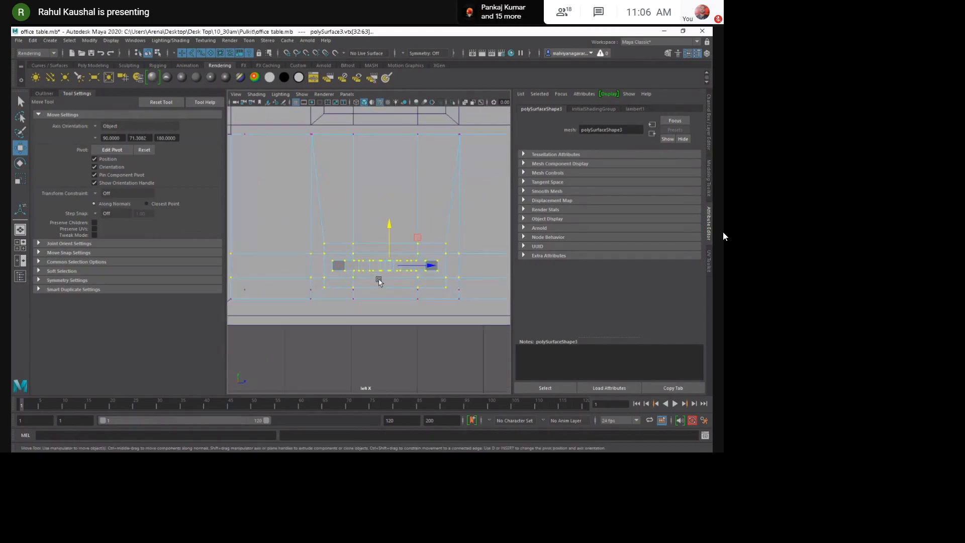
{"action": "scroll", "coordinate": [379, 281], "scroll_direction": "down", "scroll_amount": 3}
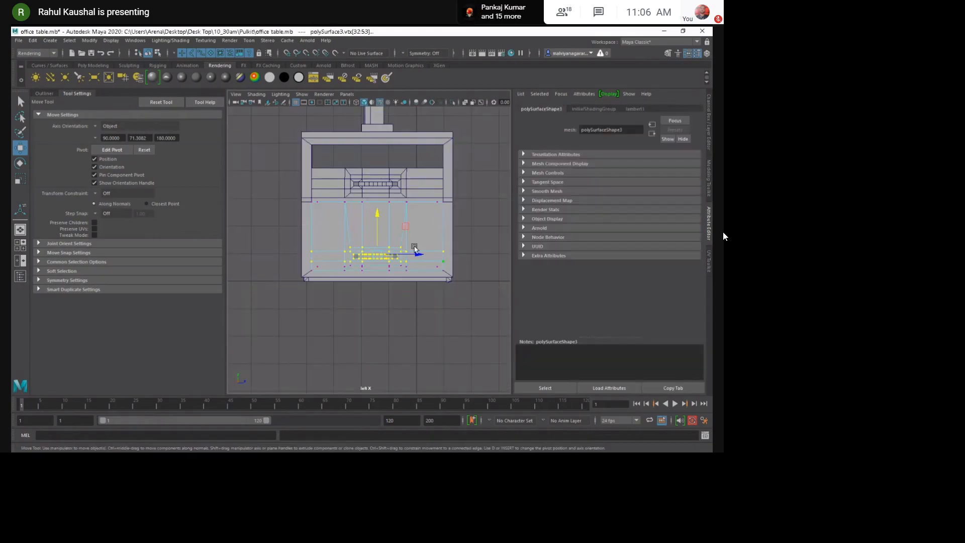
{"action": "left_click_drag", "start_coordinate": [377, 226], "coordinate": [416, 204]}
{"action": "scroll", "coordinate": [372, 263], "scroll_direction": "up", "scroll_amount": 2}
{"action": "left_click_drag", "start_coordinate": [341, 254], "coordinate": [383, 237]}
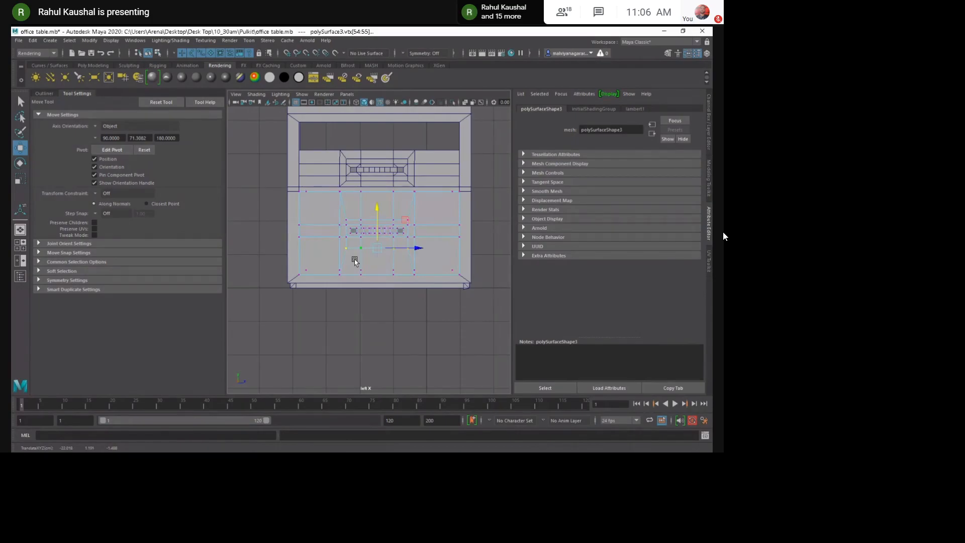
{"action": "key", "text": "space"}
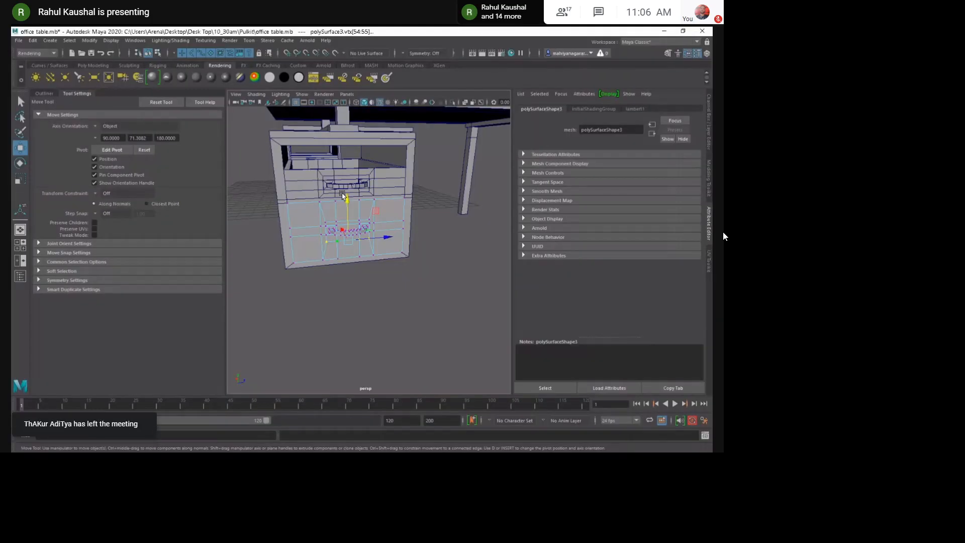
{"action": "scroll", "coordinate": [342, 196], "scroll_direction": "down", "scroll_amount": 5}
{"action": "left_click", "coordinate": [431, 282]}
{"action": "left_click_drag", "start_coordinate": [343, 196], "coordinate": [371, 274], "text": "alt"}
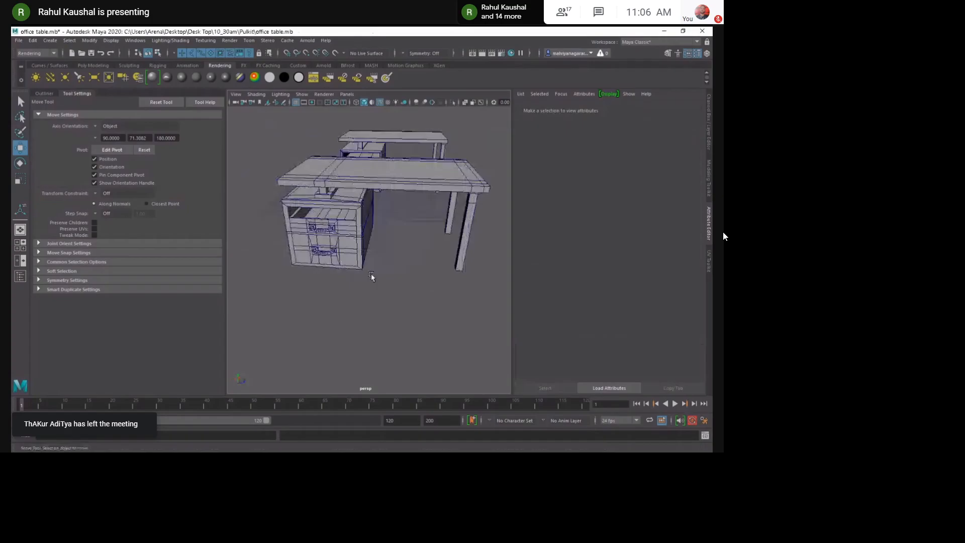
Examine both fitted drawers and their handles on the cabinet from several angles and distances.
{"action": "scroll", "coordinate": [371, 275], "scroll_direction": "up", "scroll_amount": 6}
{"action": "left_click_drag", "start_coordinate": [345, 242], "coordinate": [352, 246], "text": "alt"}
{"action": "middle_click_drag", "start_coordinate": [371, 172], "coordinate": [359, 231], "text": "alt"}
{"action": "scroll", "coordinate": [359, 231], "scroll_direction": "down", "scroll_amount": 5}
{"action": "scroll", "coordinate": [356, 229], "scroll_direction": "up", "scroll_amount": 3}
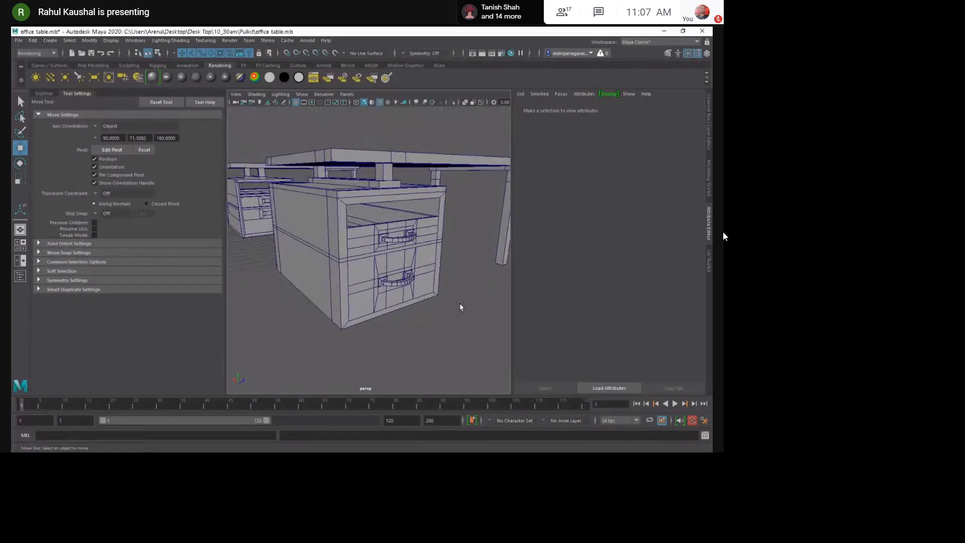
{"action": "scroll", "coordinate": [414, 298], "scroll_direction": "down", "scroll_amount": 3}
{"action": "scroll", "coordinate": [414, 297], "scroll_direction": "up", "scroll_amount": 3}
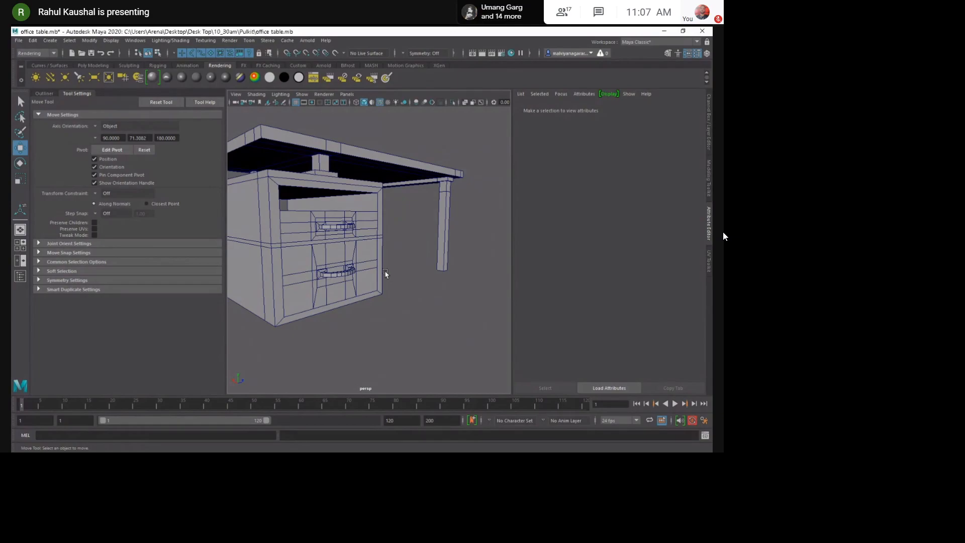
Change the viewport background to the blue gradient and bring the table's legs into view.
{"action": "key", "text": "alt+b"}
{"action": "key", "text": "alt+b"}
{"action": "middle_click_drag", "start_coordinate": [394, 273], "coordinate": [419, 278], "text": "alt"}
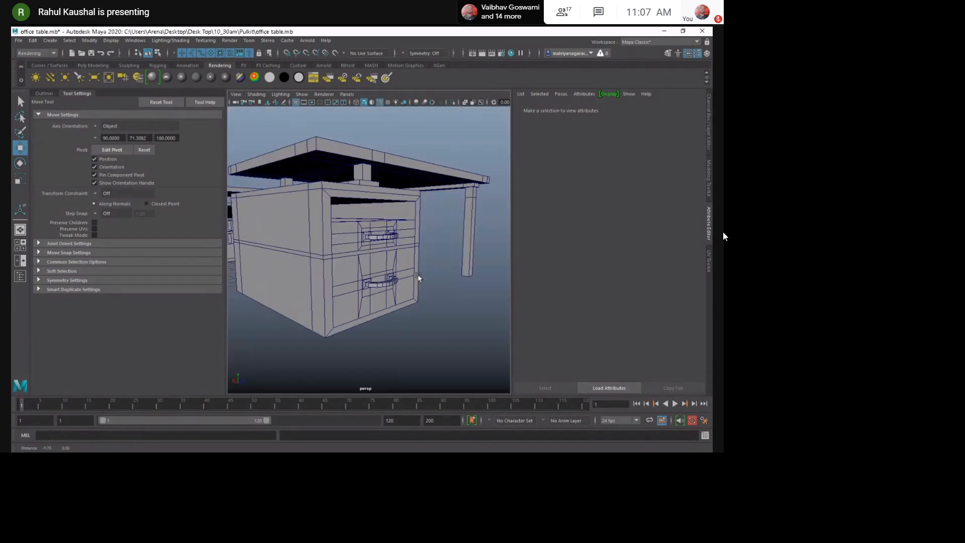
{"action": "left_click_drag", "start_coordinate": [419, 278], "coordinate": [363, 252], "text": "alt"}
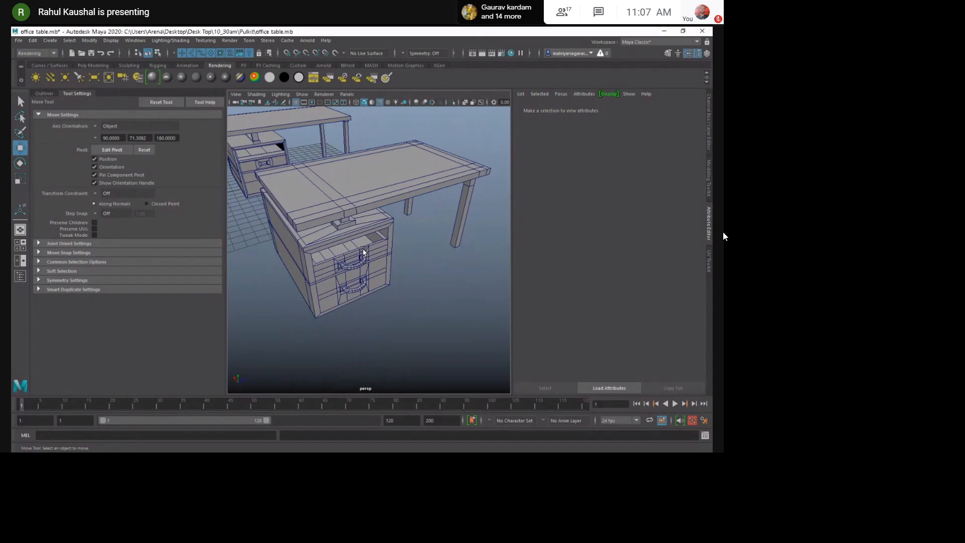
{"action": "left_click_drag", "start_coordinate": [356, 282], "coordinate": [440, 240], "text": "alt"}
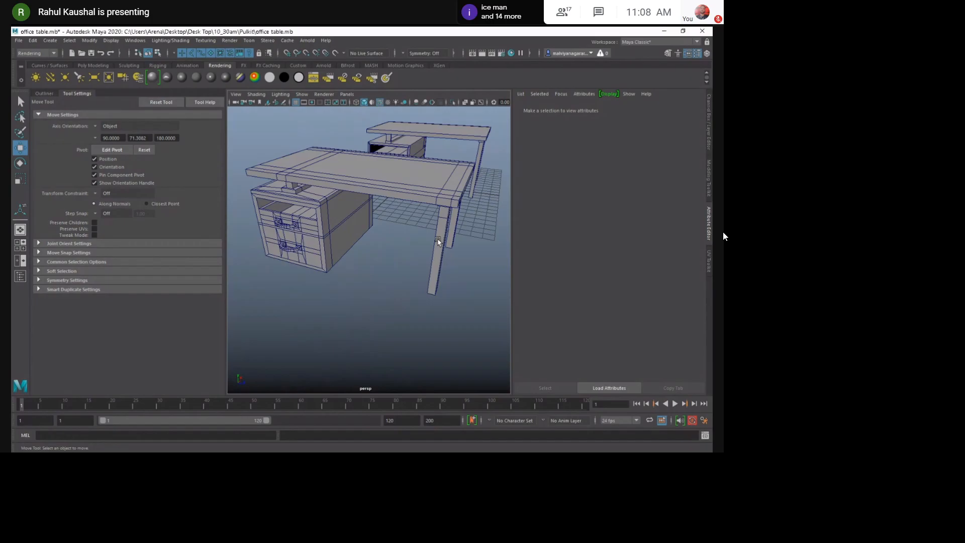
{"action": "left_click_drag", "start_coordinate": [400, 227], "coordinate": [358, 224], "text": "alt"}
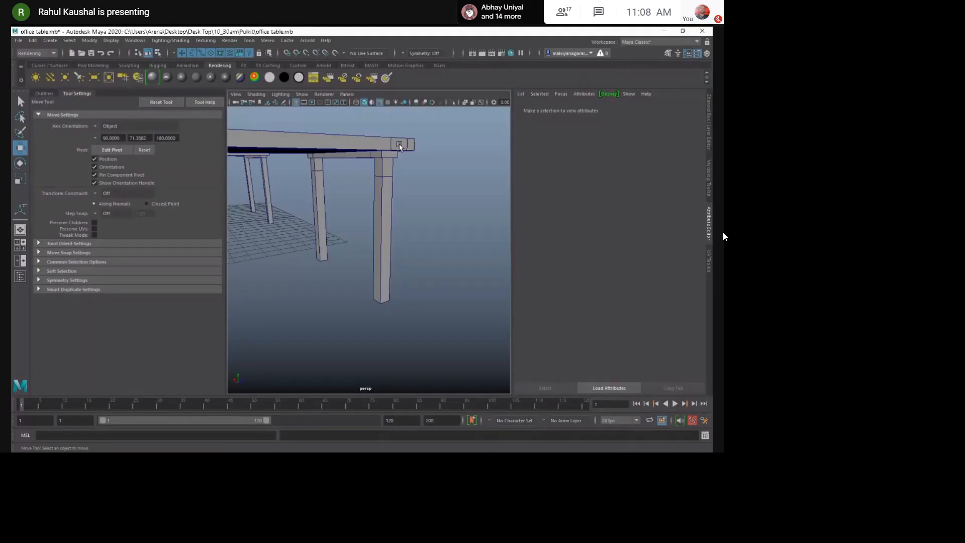
Switch the table to edge mode, select the vertical middle edges on the legs, and scale them to shape the legs.
{"action": "right_click_drag", "start_coordinate": [345, 192], "coordinate": [333, 247], "text": "ctrl"}
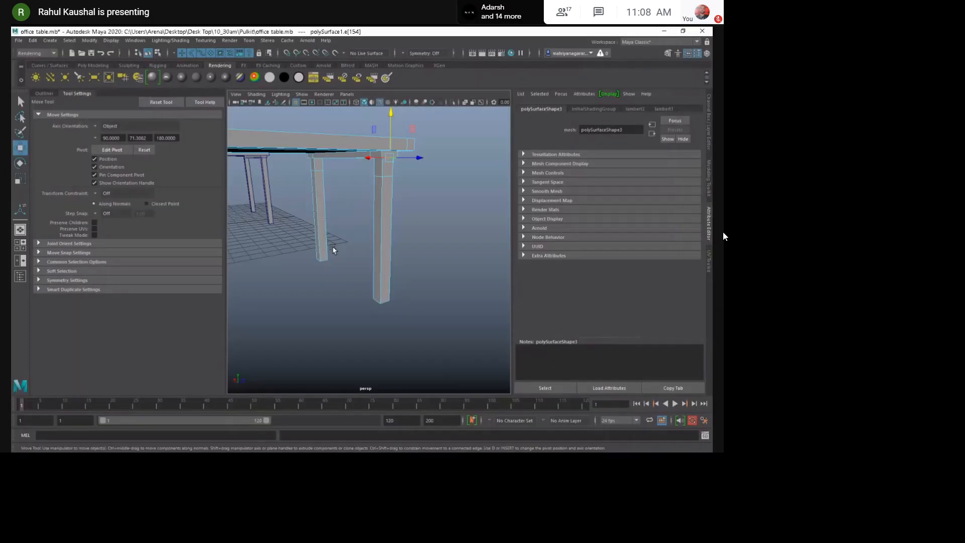
{"action": "scroll", "coordinate": [333, 249], "scroll_direction": "up", "scroll_amount": 3}
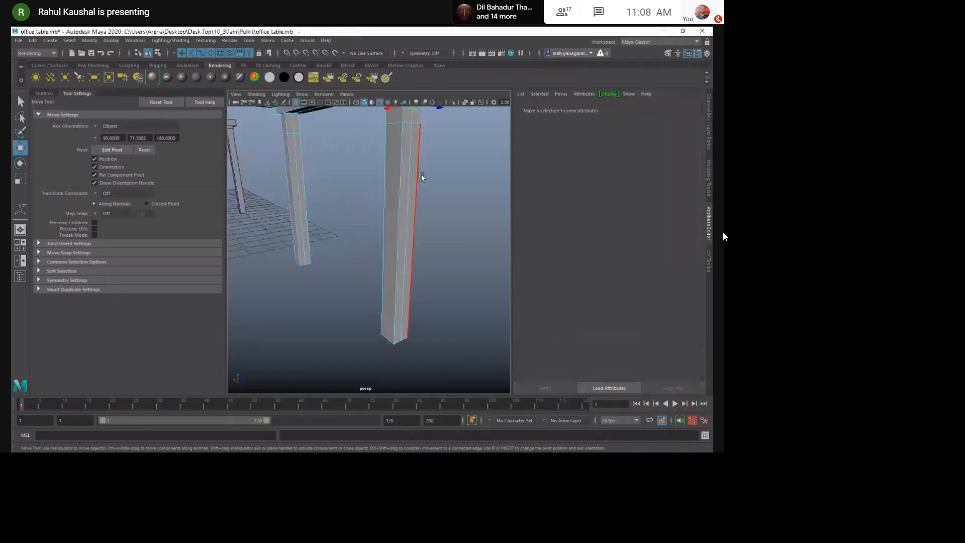
{"action": "left_click_drag", "start_coordinate": [401, 244], "coordinate": [330, 202], "text": "alt"}
{"action": "left_click", "coordinate": [312, 154]}
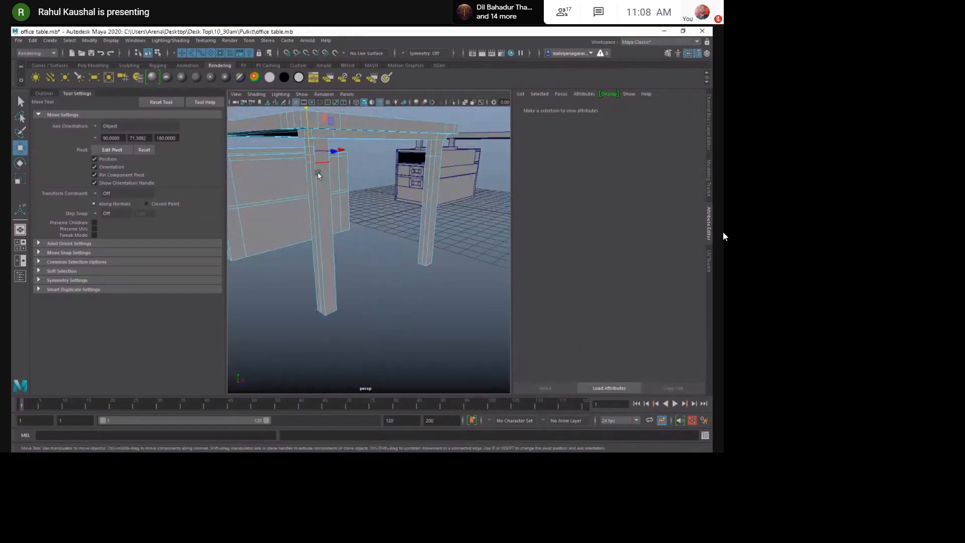
{"action": "key", "text": "ctrl+z"}
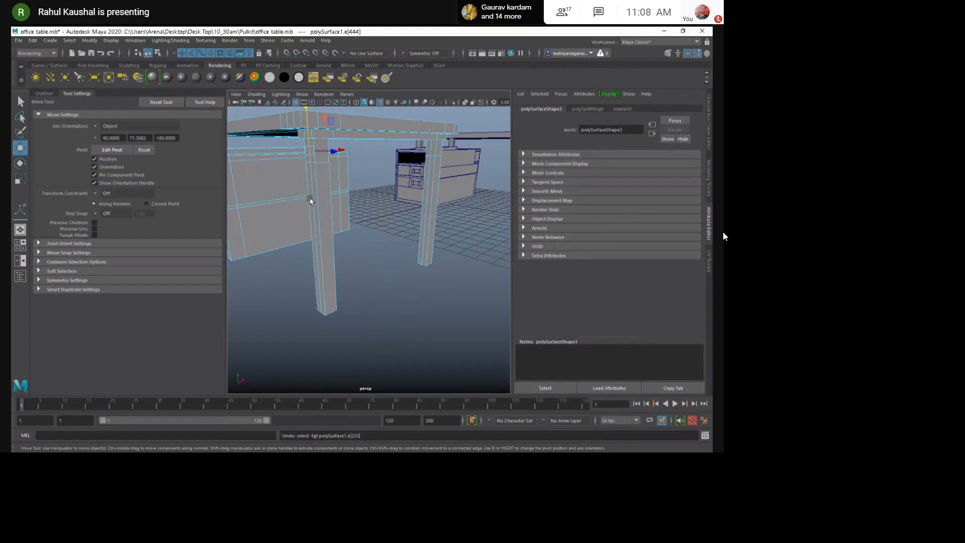
{"action": "left_click_drag", "start_coordinate": [310, 201], "coordinate": [414, 178], "text": "alt"}
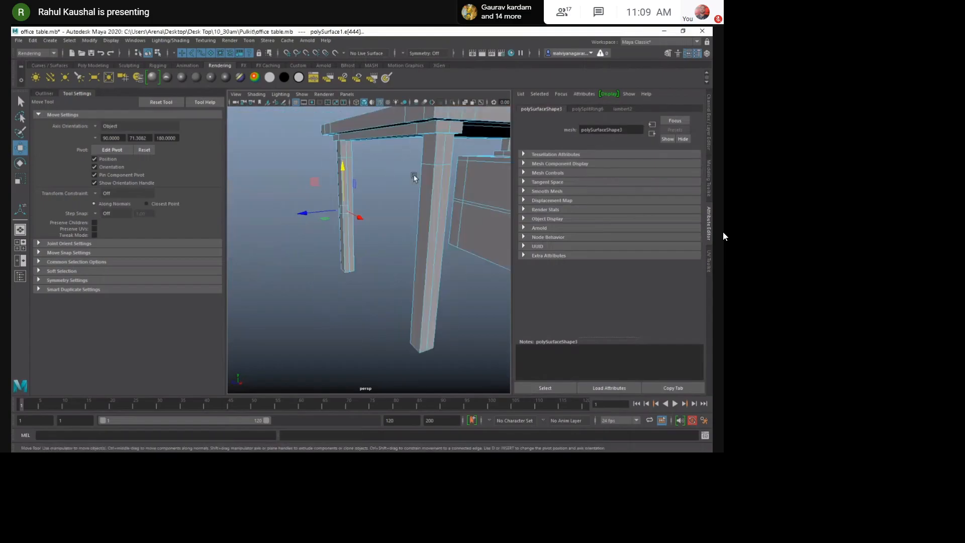
{"action": "left_click_drag", "start_coordinate": [430, 215], "coordinate": [447, 223], "text": "alt"}
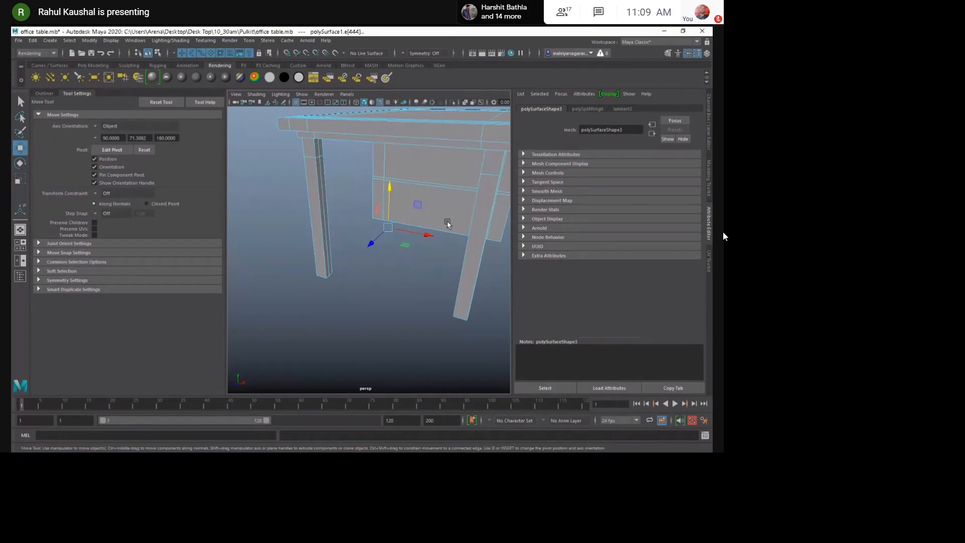
{"action": "key", "text": "r"}
{"action": "left_click", "coordinate": [411, 258]}
{"action": "left_click_drag", "start_coordinate": [411, 258], "coordinate": [383, 254], "text": "alt"}
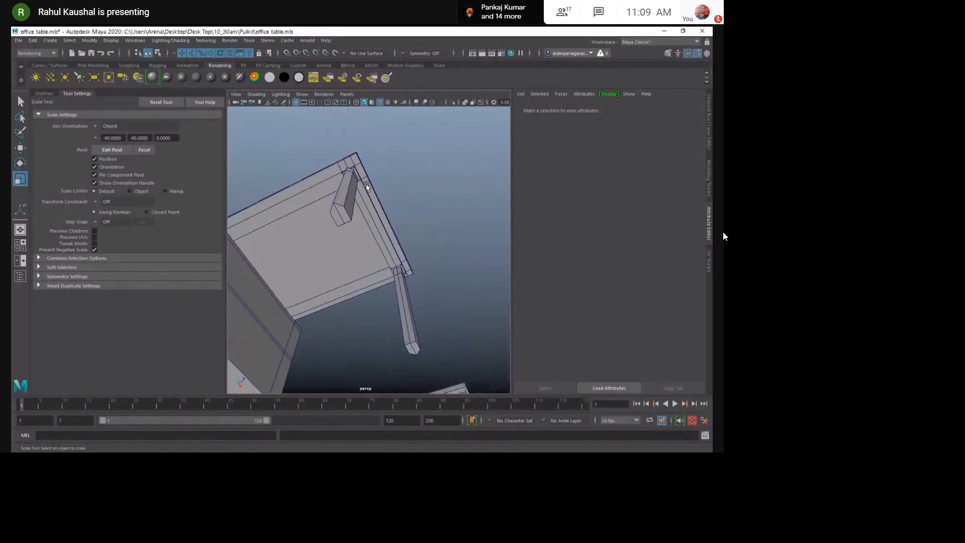
Turn off the wireframe overlay on shaded objects, check the legs from below, and return the table to edge mode.
{"action": "left_click", "coordinate": [383, 102]}
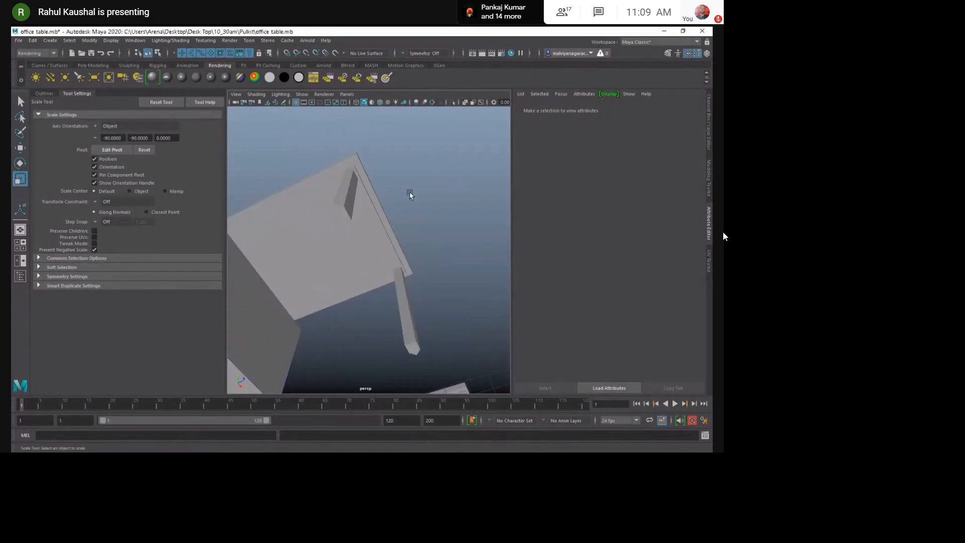
{"action": "mouse_move", "coordinate": [402, 205]}
{"action": "left_mouse_down", "text": "alt"}
{"action": "mouse_move", "coordinate": [431, 223]}
{"action": "mouse_move", "coordinate": [463, 215]}
{"action": "mouse_move", "coordinate": [463, 228]}
{"action": "left_mouse_up", "text": "alt"}
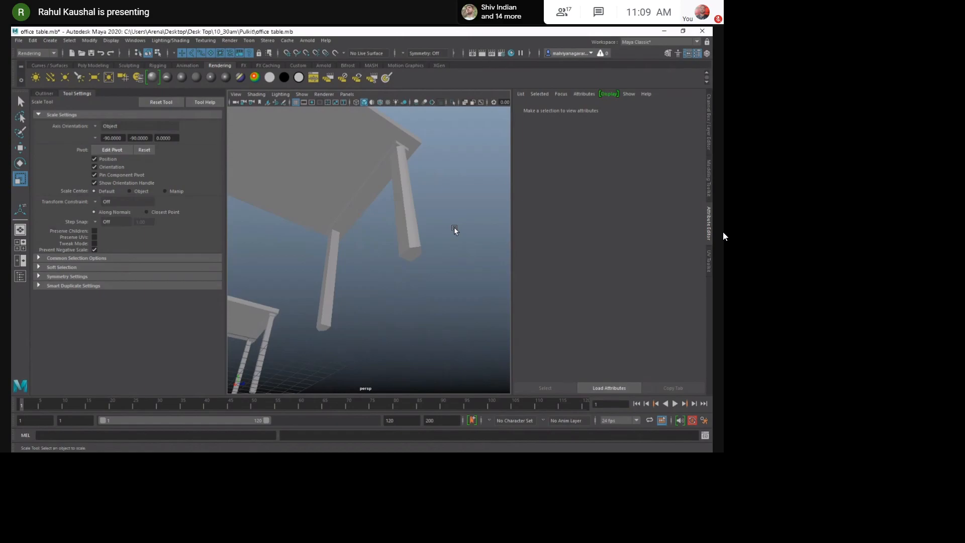
{"action": "key", "text": "ctrl+z"}
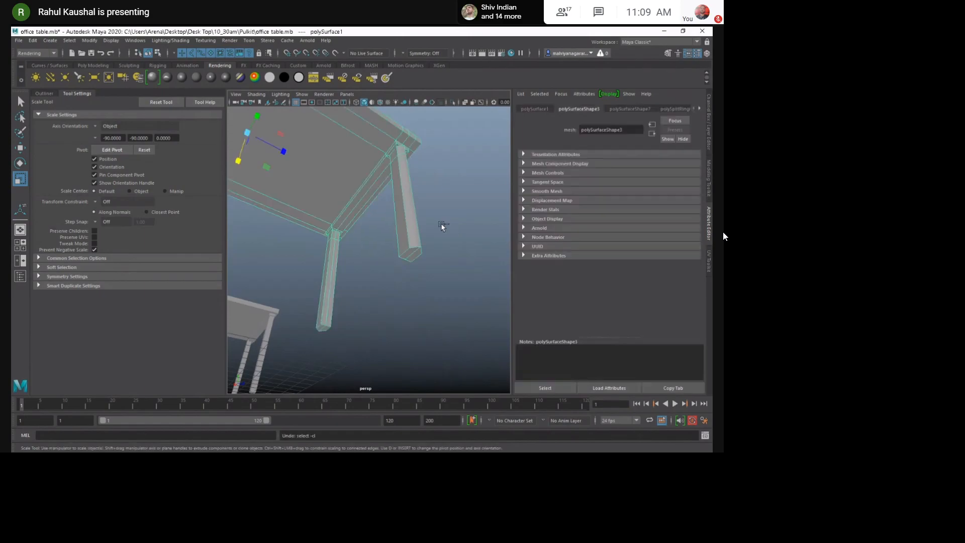
{"action": "key", "text": "F10"}
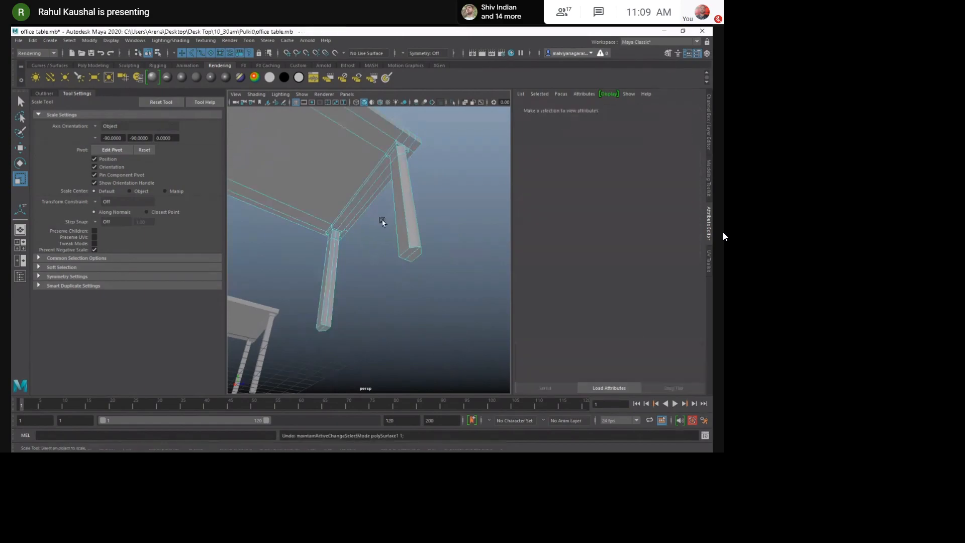
Select the vertical middle edges on one face of the front leg, including the upper segment, and move them outward.
{"action": "left_click", "coordinate": [413, 230]}
{"action": "left_click_drag", "start_coordinate": [413, 231], "coordinate": [434, 265], "text": "alt"}
{"action": "left_click", "coordinate": [412, 224]}
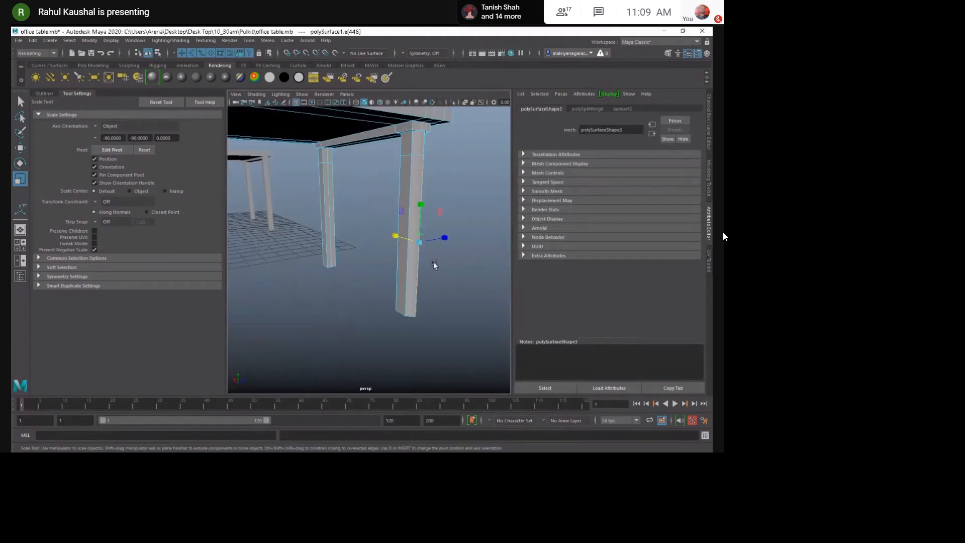
{"action": "key", "text": "w"}
{"action": "left_click", "coordinate": [432, 184]}
{"action": "left_click_drag", "start_coordinate": [431, 199], "coordinate": [363, 276], "text": "alt"}
{"action": "left_click", "coordinate": [351, 259]}
{"action": "left_click", "coordinate": [363, 276]}
{"action": "left_click", "coordinate": [356, 207]}
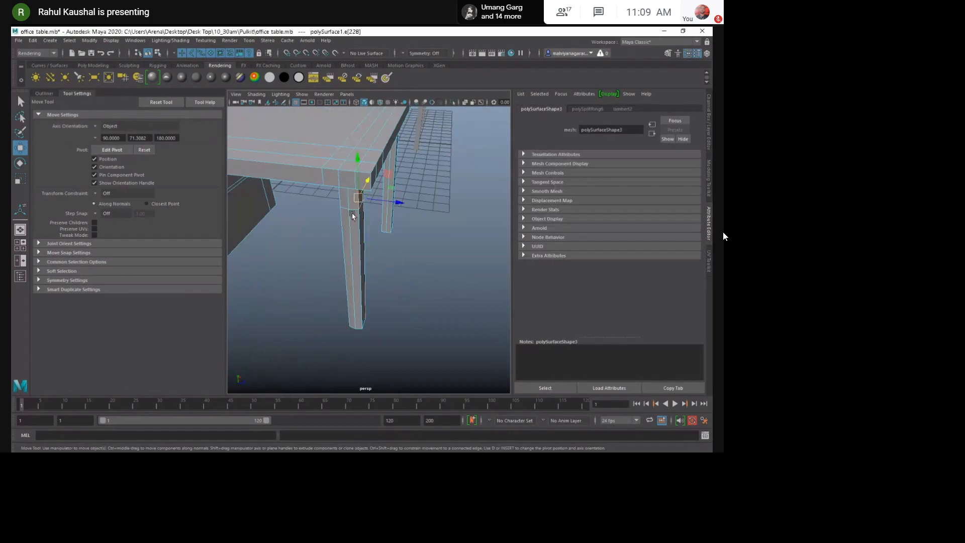
{"action": "left_click", "coordinate": [360, 242]}
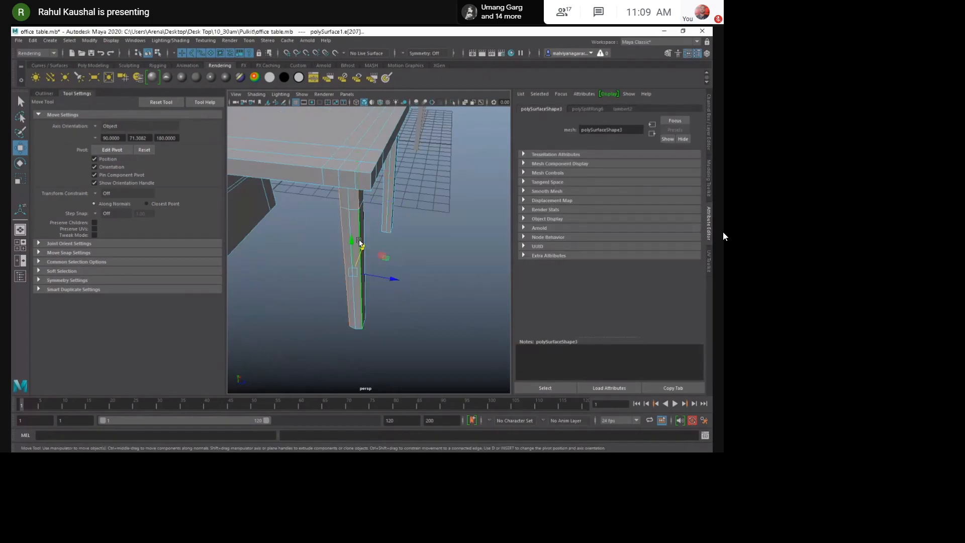
{"action": "left_click_drag", "start_coordinate": [361, 248], "coordinate": [263, 250], "text": "alt"}
{"action": "left_click", "coordinate": [328, 285]}
{"action": "left_click_drag", "start_coordinate": [327, 286], "coordinate": [354, 282], "text": "alt"}
Select the vertical middle edges on the leg's adjacent face, move them outward to round the leg, and return to object mode.
{"action": "left_click", "coordinate": [430, 167]}
{"action": "left_click", "coordinate": [425, 229]}
{"action": "left_click_drag", "start_coordinate": [451, 269], "coordinate": [446, 316]}
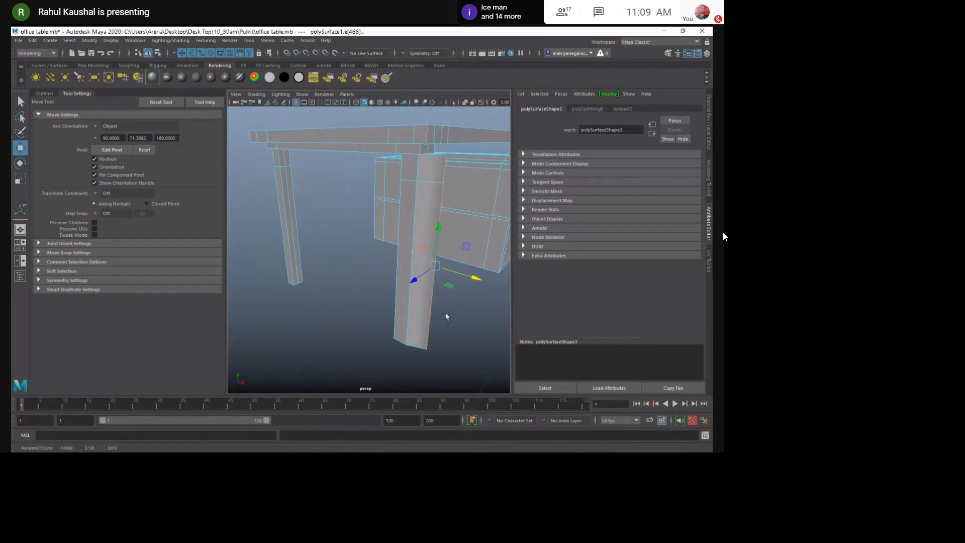
{"action": "key", "text": "v"}
{"action": "middle_click", "coordinate": [410, 342]}
{"action": "left_click", "coordinate": [432, 352]}
{"action": "left_click", "coordinate": [411, 330]}
{"action": "left_click", "coordinate": [419, 169], "text": "shift"}
{"action": "left_click", "coordinate": [427, 176], "text": "shift"}
{"action": "left_click_drag", "start_coordinate": [451, 272], "coordinate": [470, 256]}
{"action": "left_click", "coordinate": [463, 317]}
{"action": "right_click_drag", "start_coordinate": [375, 297], "coordinate": [418, 274]}
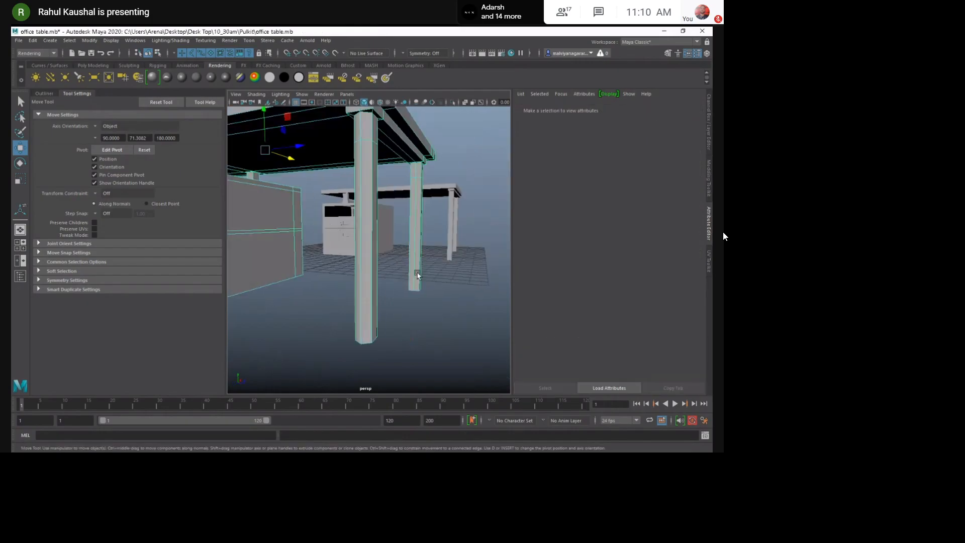
Move the other leg's vertical middle edges outward to match, return to object mode, and check both rounded legs.
{"action": "left_click_drag", "start_coordinate": [417, 274], "coordinate": [274, 336], "text": "alt"}
{"action": "right_click_drag", "start_coordinate": [269, 159], "coordinate": [270, 152]}
{"action": "left_click", "coordinate": [271, 167]}
{"action": "left_click_drag", "start_coordinate": [276, 189], "coordinate": [354, 246], "text": "alt"}
{"action": "left_click", "coordinate": [435, 265]}
{"action": "left_click_drag", "start_coordinate": [415, 237], "coordinate": [468, 241], "text": "alt"}
{"action": "left_click", "coordinate": [450, 161], "text": "shift"}
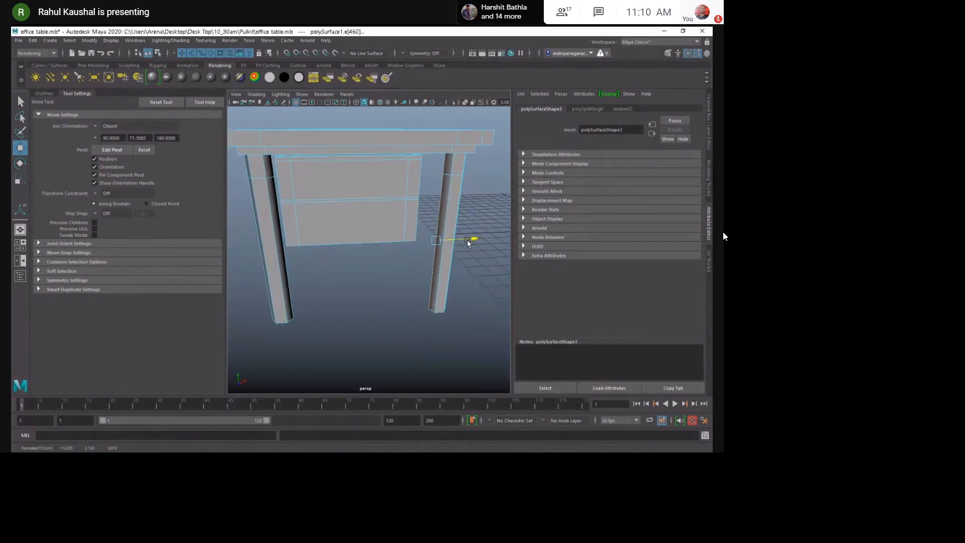
{"action": "left_click", "coordinate": [340, 329]}
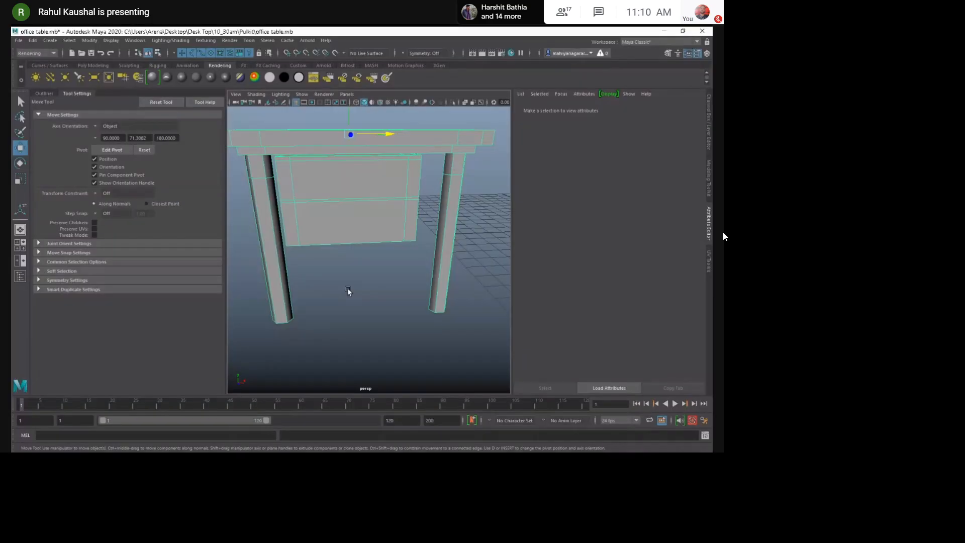
{"action": "left_click_drag", "start_coordinate": [349, 291], "coordinate": [367, 241], "text": "alt"}
{"action": "scroll", "coordinate": [363, 238], "scroll_direction": "up", "scroll_amount": 3}
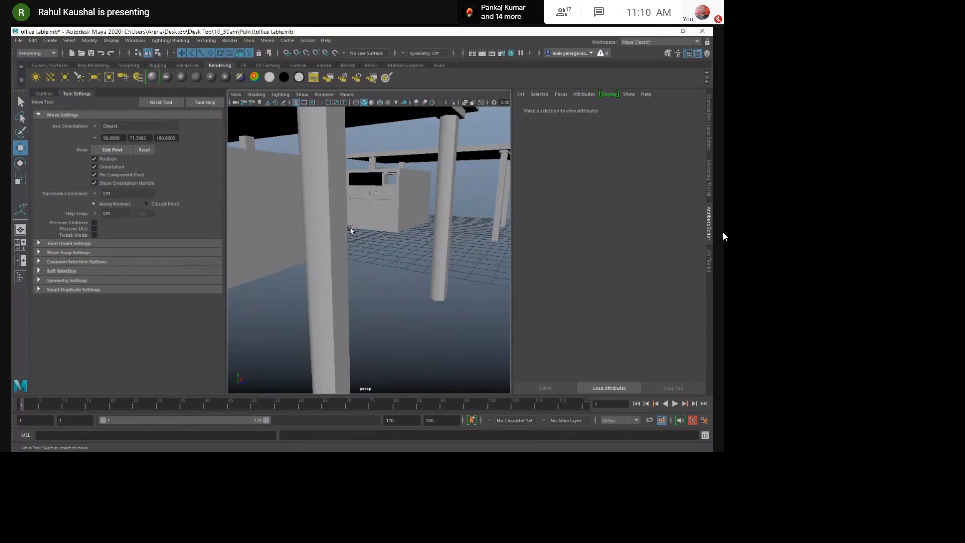
{"action": "left_click_drag", "start_coordinate": [351, 230], "coordinate": [361, 202], "text": "alt"}
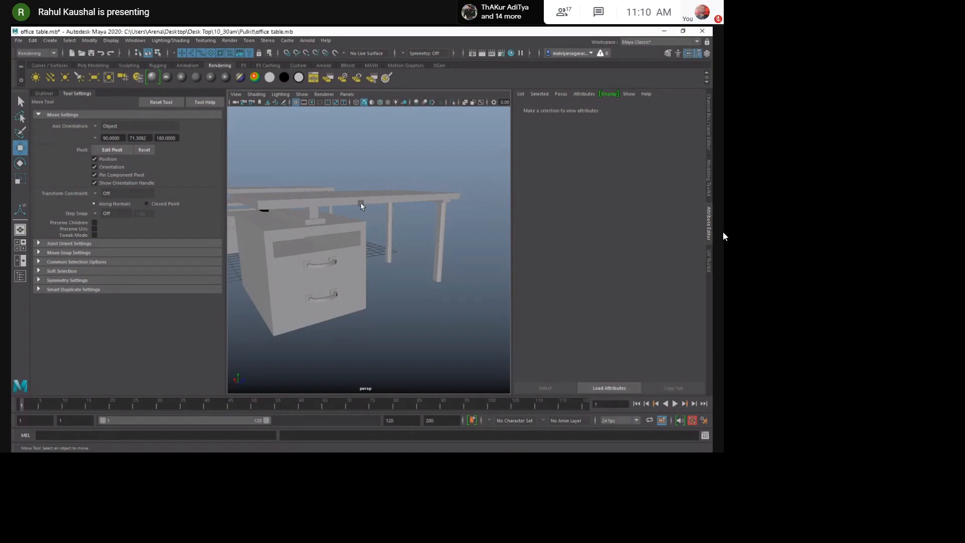
Select the original desk standing behind the new table and delete it.
{"action": "left_click_drag", "start_coordinate": [360, 202], "coordinate": [360, 271], "text": "alt"}
{"action": "key", "text": "ctrl+z"}
{"action": "scroll", "coordinate": [421, 316], "scroll_direction": "down", "scroll_amount": 5}
{"action": "left_click_drag", "start_coordinate": [244, 172], "coordinate": [362, 268]}
{"action": "key", "text": "Delete"}
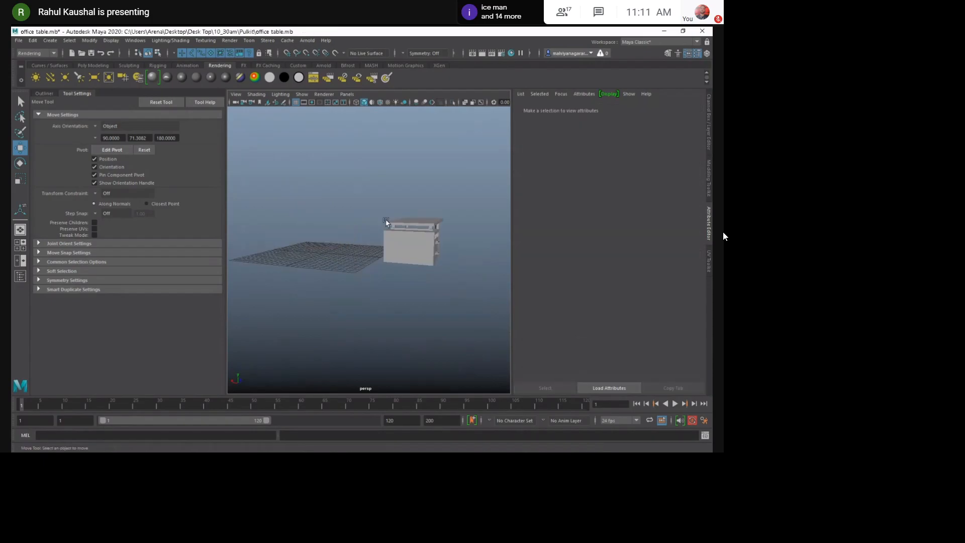
{"action": "left_click", "coordinate": [421, 257]}
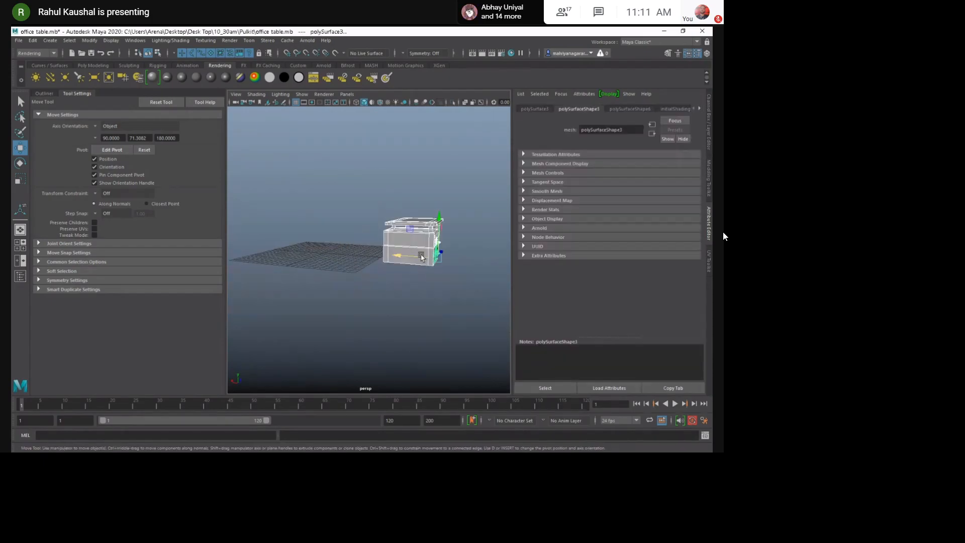
{"action": "scroll", "coordinate": [421, 257], "scroll_direction": "up", "scroll_amount": 5}
{"action": "left_click_drag", "start_coordinate": [477, 301], "coordinate": [347, 213], "text": "alt"}
{"action": "left_click", "coordinate": [390, 315]}
{"action": "scroll", "coordinate": [332, 212], "scroll_direction": "up", "scroll_amount": 5}
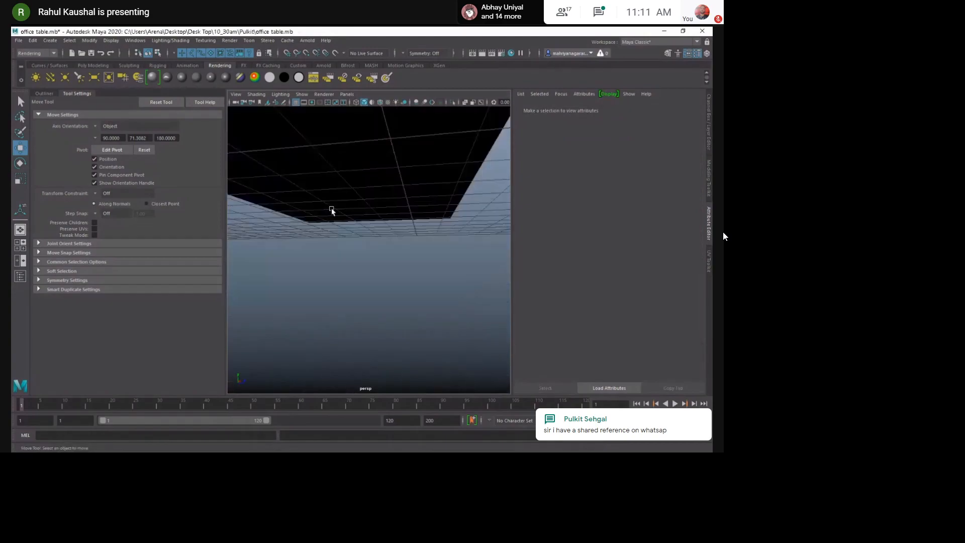
Select the edges of the upper drawer's handle and apply Soften/Harden Edges to them.
{"action": "middle_click_drag", "start_coordinate": [332, 212], "coordinate": [351, 222], "text": "alt"}
{"action": "left_click_drag", "start_coordinate": [350, 222], "coordinate": [394, 252], "text": "alt"}
{"action": "scroll", "coordinate": [370, 235], "scroll_direction": "down", "scroll_amount": 5}
{"action": "scroll", "coordinate": [355, 242], "scroll_direction": "up", "scroll_amount": 5}
{"action": "left_click", "coordinate": [381, 174]}
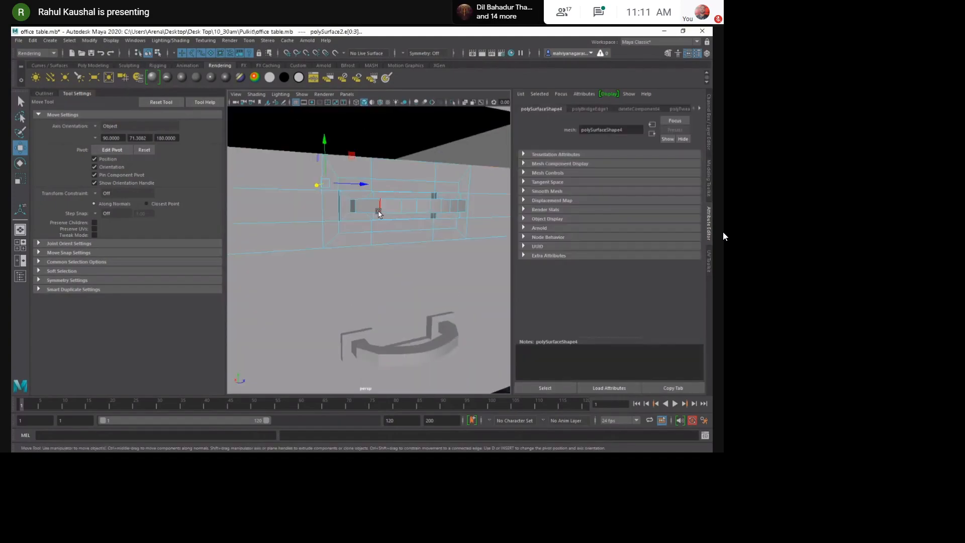
{"action": "left_click_drag", "start_coordinate": [377, 357], "coordinate": [409, 258], "text": "alt"}
{"action": "left_click", "coordinate": [403, 258], "text": "shift"}
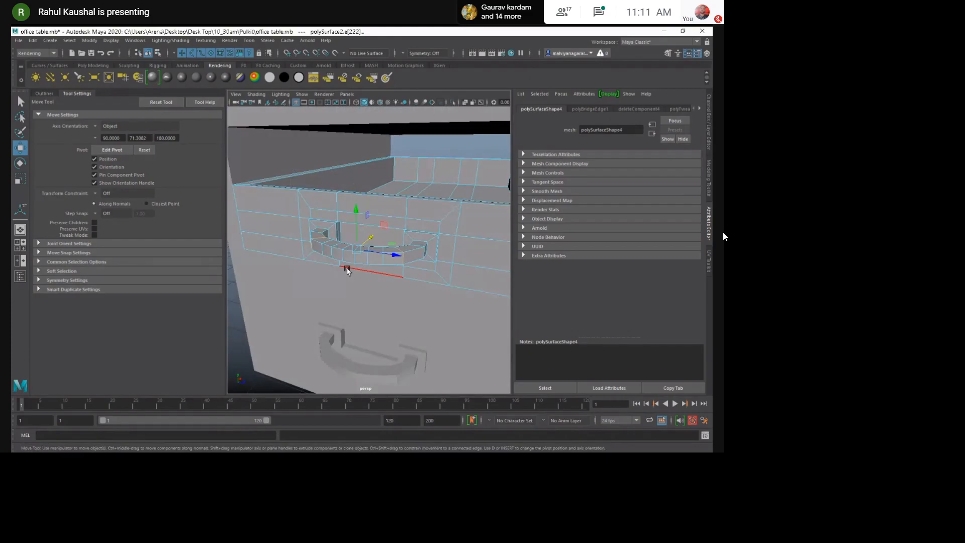
{"action": "mouse_move", "coordinate": [347, 271]}
{"action": "left_mouse_down", "text": "alt"}
{"action": "mouse_move", "coordinate": [411, 286]}
{"action": "mouse_move", "coordinate": [352, 254]}
{"action": "left_mouse_up", "text": "alt"}
{"action": "right_click", "coordinate": [342, 247], "text": "shift"}
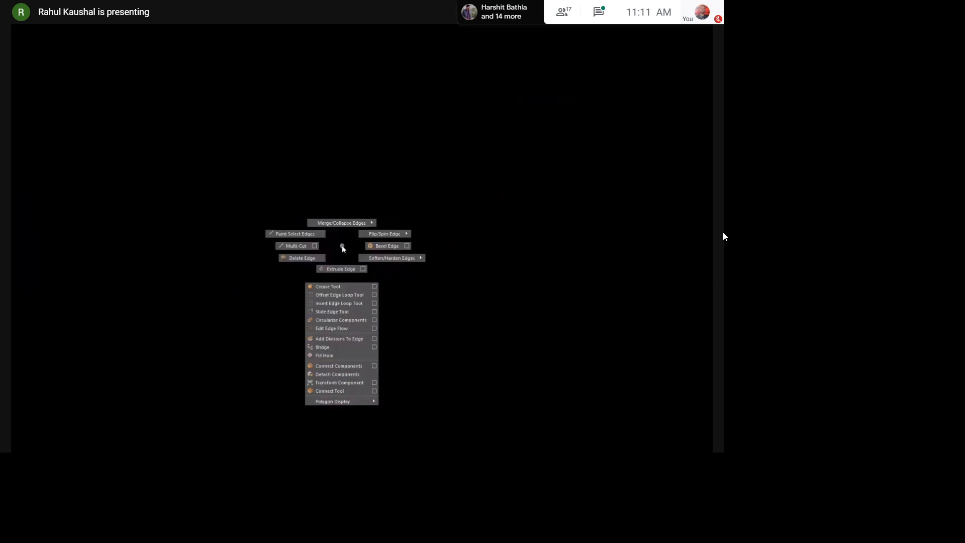
{"action": "right_click_drag", "start_coordinate": [342, 246], "coordinate": [417, 257], "text": "shift"}
{"action": "scroll", "coordinate": [417, 257], "scroll_direction": "down", "scroll_amount": 5}
{"action": "left_click_drag", "start_coordinate": [418, 257], "coordinate": [387, 268], "text": "alt"}
{"action": "scroll", "coordinate": [373, 276], "scroll_direction": "up", "scroll_amount": 6}
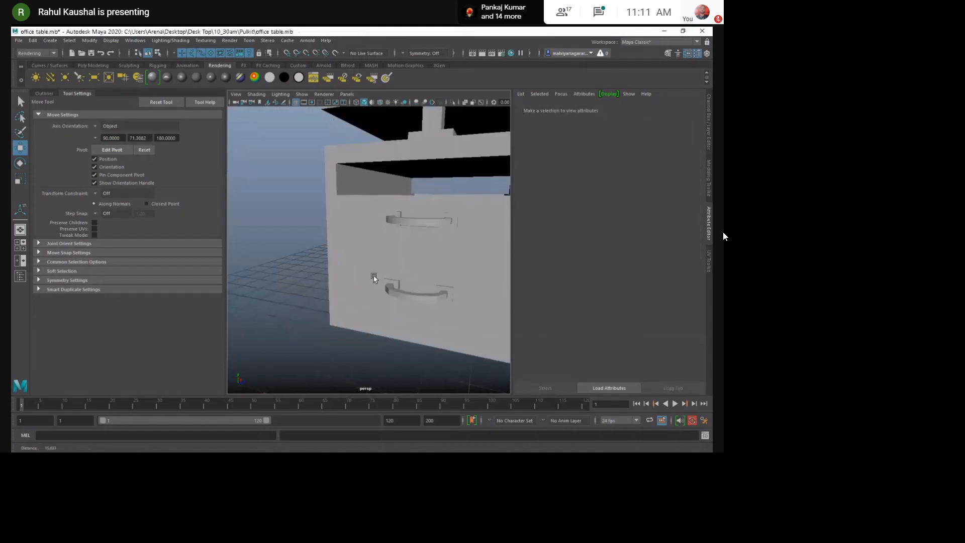
{"action": "left_click_drag", "start_coordinate": [446, 221], "coordinate": [416, 220], "text": "alt"}
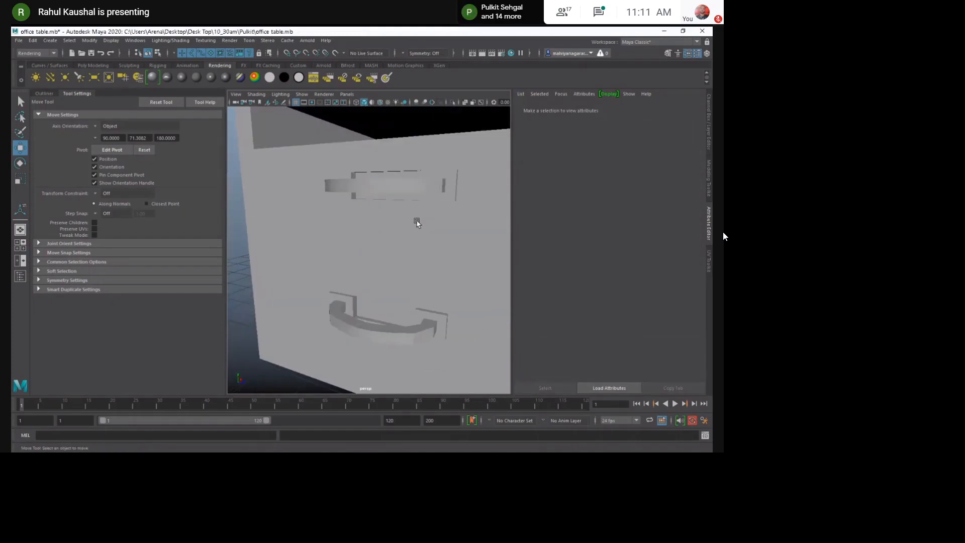
Select an edge loop on the lower drawer's handle and apply Soften/Harden Edges to it.
{"action": "left_click", "coordinate": [400, 338]}
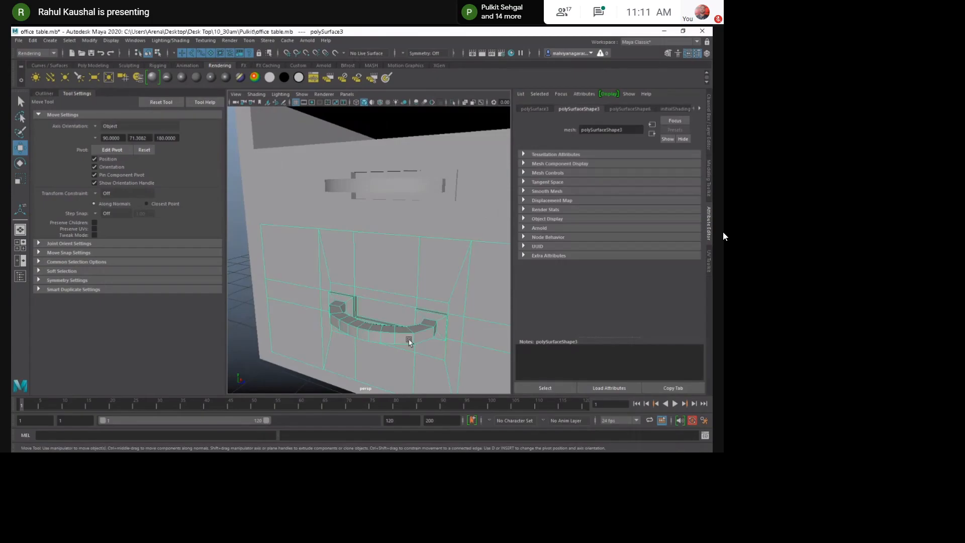
{"action": "key", "text": "f"}
{"action": "right_click_drag", "start_coordinate": [399, 335], "coordinate": [400, 301]}
{"action": "double_click", "coordinate": [398, 256]}
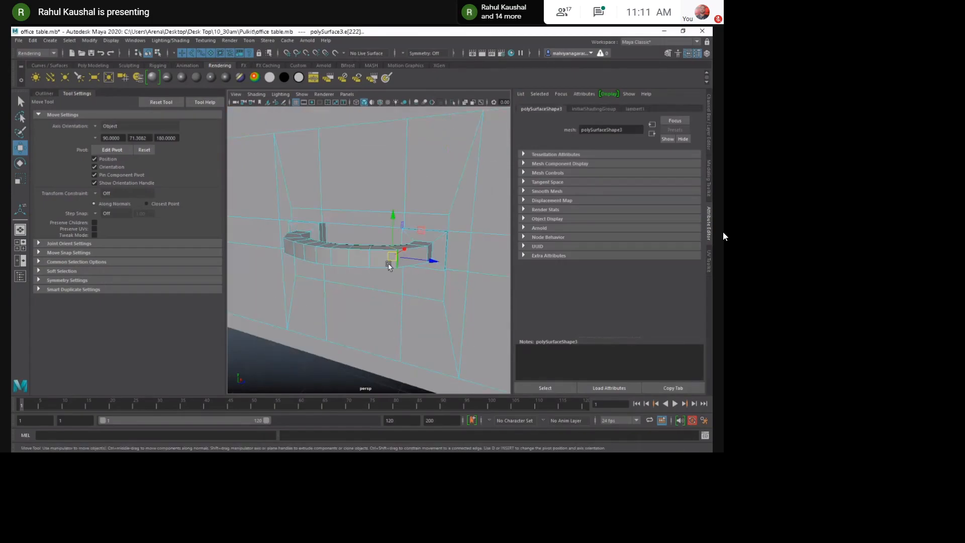
{"action": "left_click_drag", "start_coordinate": [344, 285], "coordinate": [364, 286], "text": "alt"}
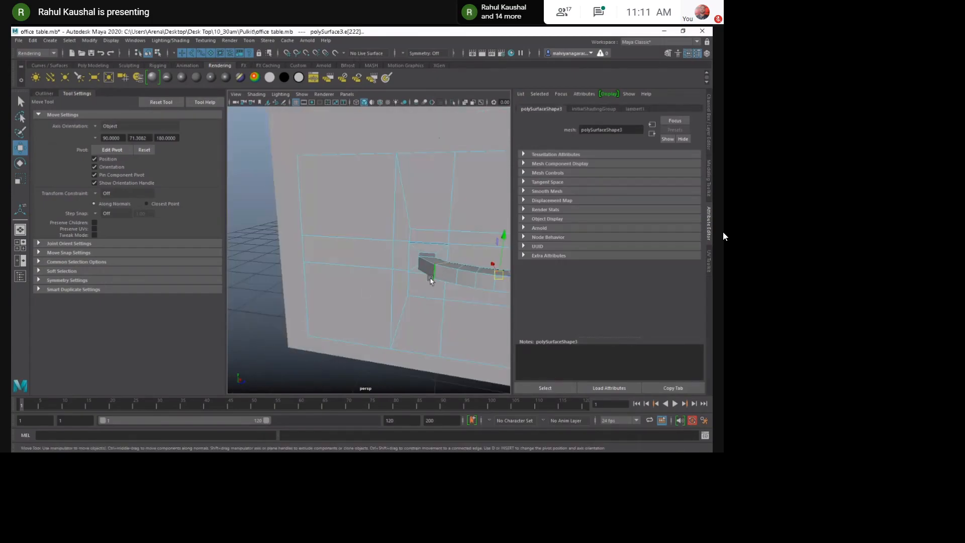
{"action": "key", "text": "f"}
{"action": "middle_click_drag", "start_coordinate": [388, 277], "coordinate": [383, 278], "text": "alt"}
{"action": "right_click_drag", "start_coordinate": [383, 277], "coordinate": [441, 276], "text": "shift"}
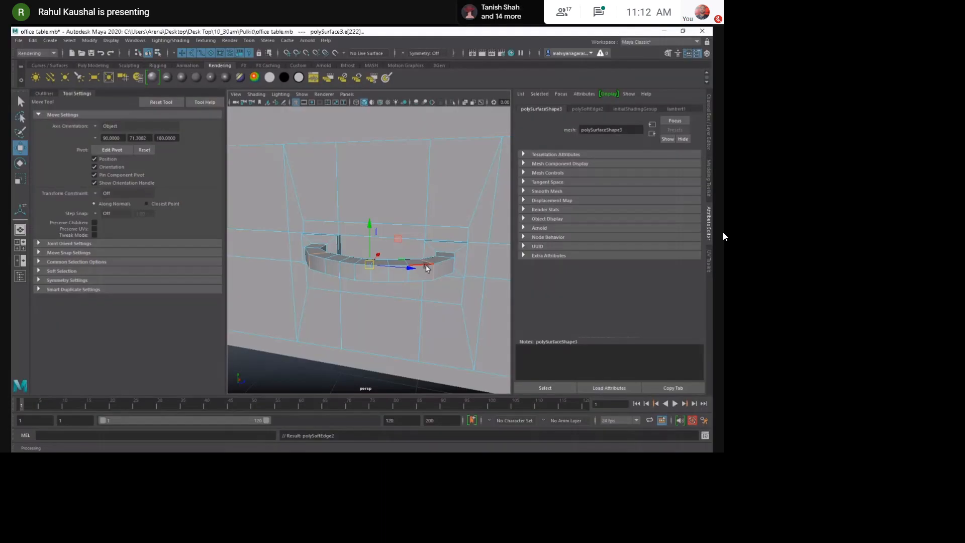
{"action": "scroll", "coordinate": [426, 268], "scroll_direction": "down", "scroll_amount": 8}
{"action": "left_click", "coordinate": [338, 294]}
{"action": "scroll", "coordinate": [353, 341], "scroll_direction": "up", "scroll_amount": 5}
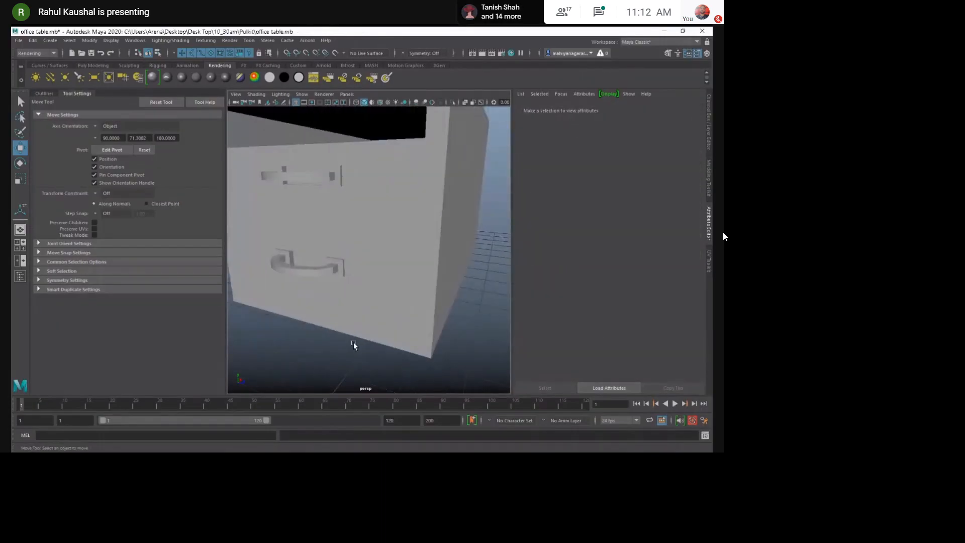
Select the remaining lengthwise edge loops around the lower drawer's handle and apply Soften/Harden Edges.
{"action": "left_click_drag", "start_coordinate": [372, 342], "coordinate": [449, 342], "text": "alt"}
{"action": "scroll", "coordinate": [449, 342], "scroll_direction": "down", "scroll_amount": 5}
{"action": "middle_click_drag", "start_coordinate": [449, 342], "coordinate": [289, 313], "text": "alt"}
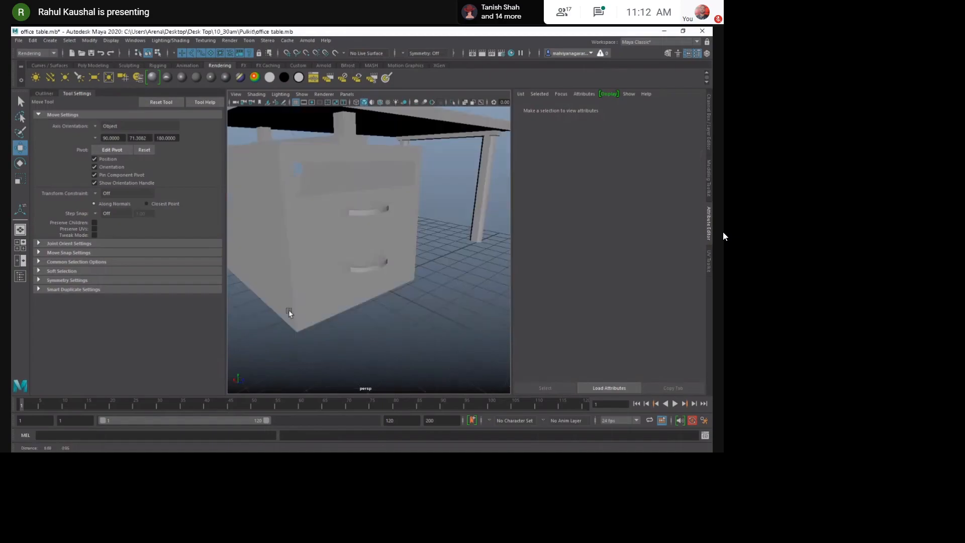
{"action": "scroll", "coordinate": [345, 285], "scroll_direction": "up", "scroll_amount": 4}
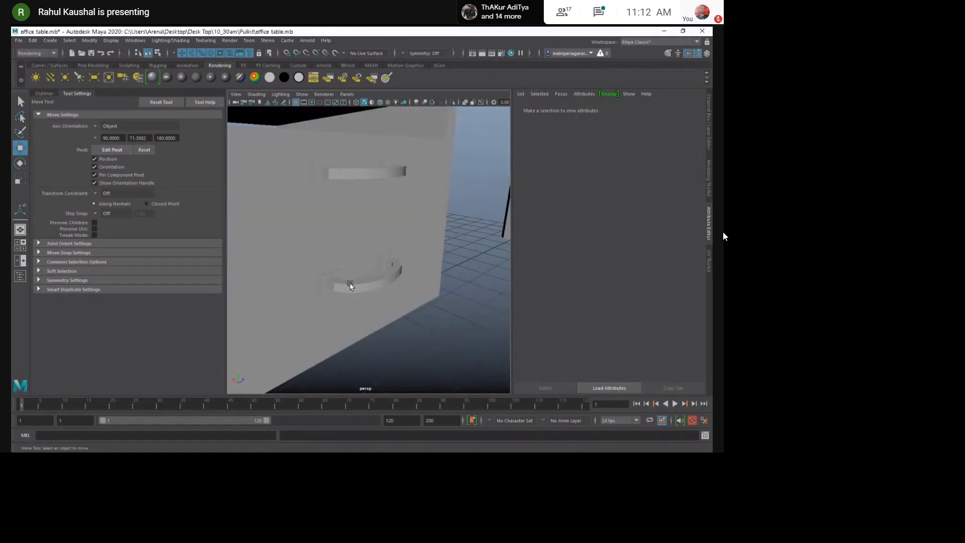
{"action": "left_click", "coordinate": [350, 287]}
{"action": "left_click", "coordinate": [336, 286]}
{"action": "double_click", "coordinate": [350, 292], "text": "shift"}
{"action": "left_click_drag", "start_coordinate": [352, 294], "coordinate": [461, 301], "text": "alt"}
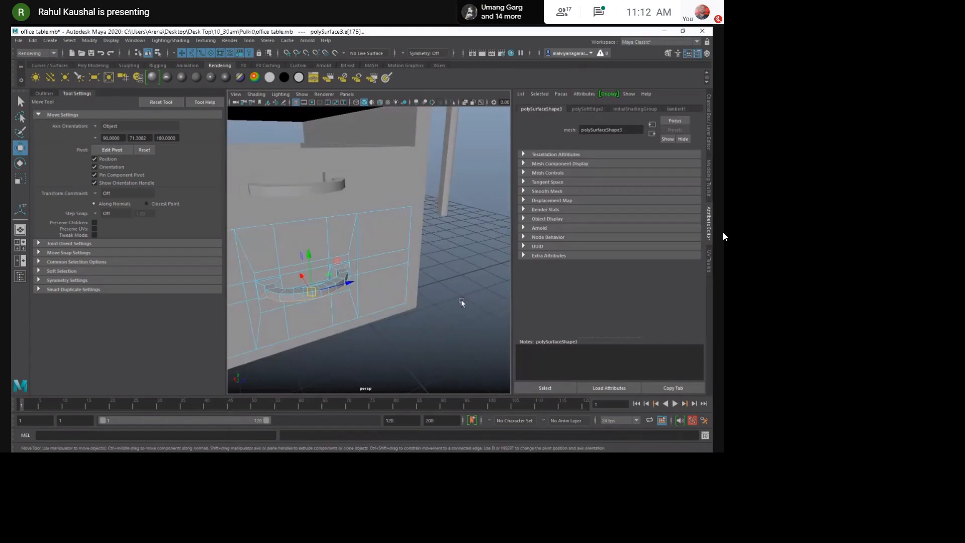
{"action": "scroll", "coordinate": [461, 302], "scroll_direction": "up", "scroll_amount": 3}
{"action": "left_click", "coordinate": [418, 314]}
{"action": "double_click", "coordinate": [297, 302]}
{"action": "left_click_drag", "start_coordinate": [298, 341], "coordinate": [398, 294], "text": "alt"}
{"action": "scroll", "coordinate": [403, 297], "scroll_direction": "up", "scroll_amount": 4}
{"action": "double_click", "coordinate": [397, 278], "text": "shift"}
{"action": "right_click_drag", "start_coordinate": [389, 302], "coordinate": [459, 303], "text": "shift"}
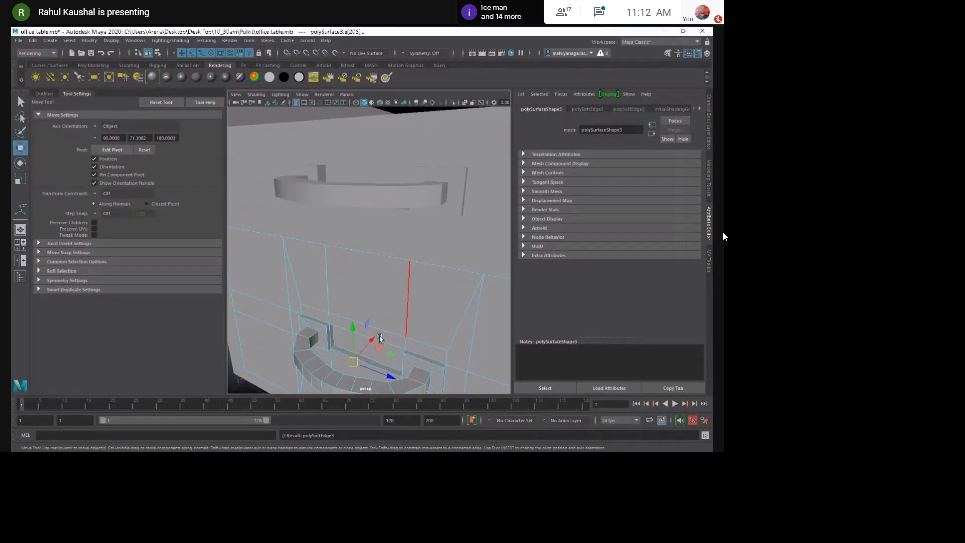
Select the matching lengthwise edge loops on the upper drawer's handle, apply Soften/Harden Edges and clear the selection.
{"action": "scroll", "coordinate": [380, 338], "scroll_direction": "down", "scroll_amount": 5}
{"action": "left_click", "coordinate": [352, 345]}
{"action": "left_click_drag", "start_coordinate": [352, 344], "coordinate": [353, 312], "text": "alt"}
{"action": "right_click_drag", "start_coordinate": [353, 313], "coordinate": [370, 376], "text": "alt"}
{"action": "left_click_drag", "start_coordinate": [347, 333], "coordinate": [341, 183], "text": "alt"}
{"action": "left_click", "coordinate": [357, 247]}
{"action": "right_click_drag", "start_coordinate": [342, 183], "coordinate": [342, 154]}
{"action": "mouse_move", "coordinate": [425, 282]}
{"action": "left_mouse_down", "text": "alt"}
{"action": "mouse_move", "coordinate": [379, 281]}
{"action": "mouse_move", "coordinate": [408, 275]}
{"action": "left_mouse_up", "text": "alt"}
{"action": "double_click", "coordinate": [391, 263], "text": "shift"}
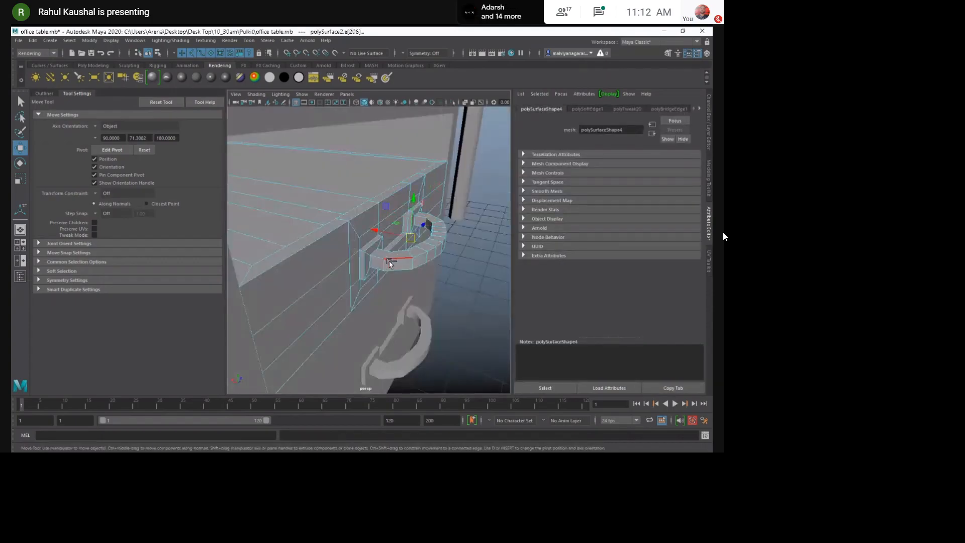
{"action": "right_click", "coordinate": [395, 263], "text": "shift"}
{"action": "right_click_drag", "start_coordinate": [396, 265], "coordinate": [473, 266]}
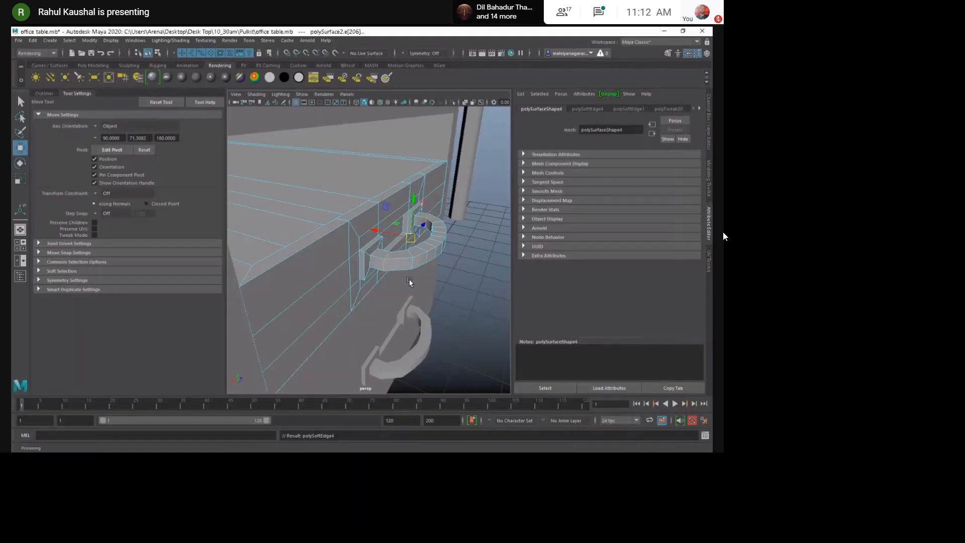
{"action": "left_click", "coordinate": [468, 321]}
{"action": "left_click_drag", "start_coordinate": [468, 322], "coordinate": [343, 318], "text": "alt"}
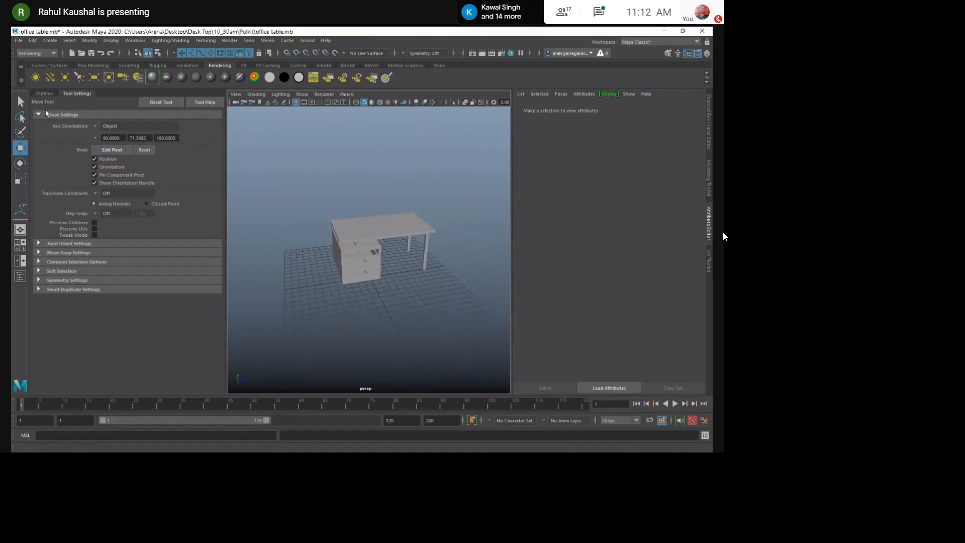
Create a large polygon plane on the grid beneath the desk as a floor.
{"action": "left_click", "coordinate": [94, 65]}
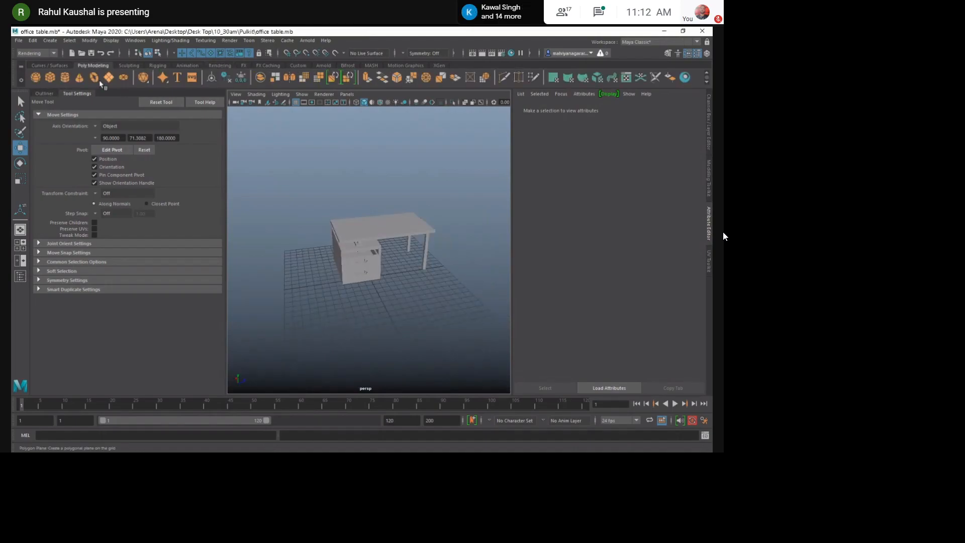
{"action": "left_click", "coordinate": [109, 77]}
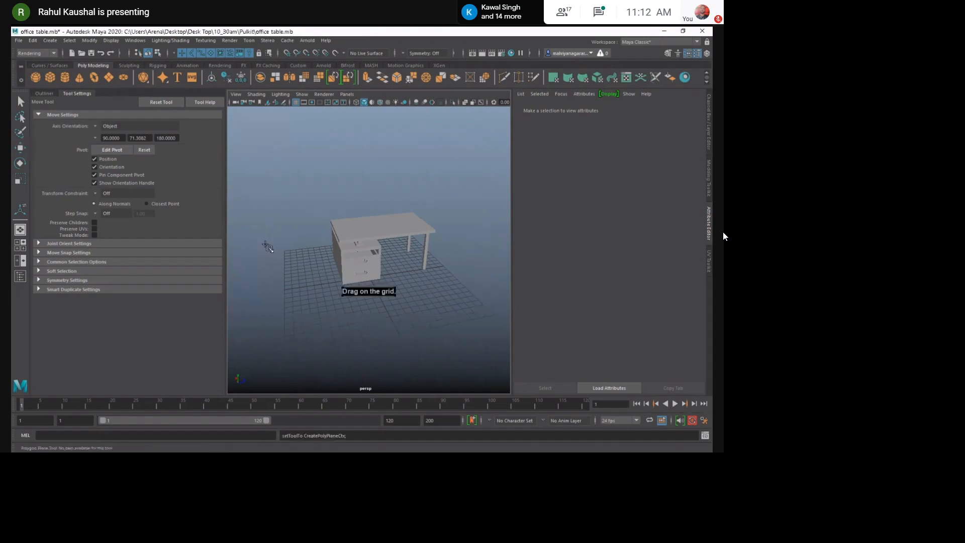
{"action": "key", "text": "w"}
{"action": "left_click_drag", "start_coordinate": [268, 250], "coordinate": [394, 260], "text": "alt"}
{"action": "middle_click_drag", "start_coordinate": [394, 260], "coordinate": [345, 228], "text": "alt"}
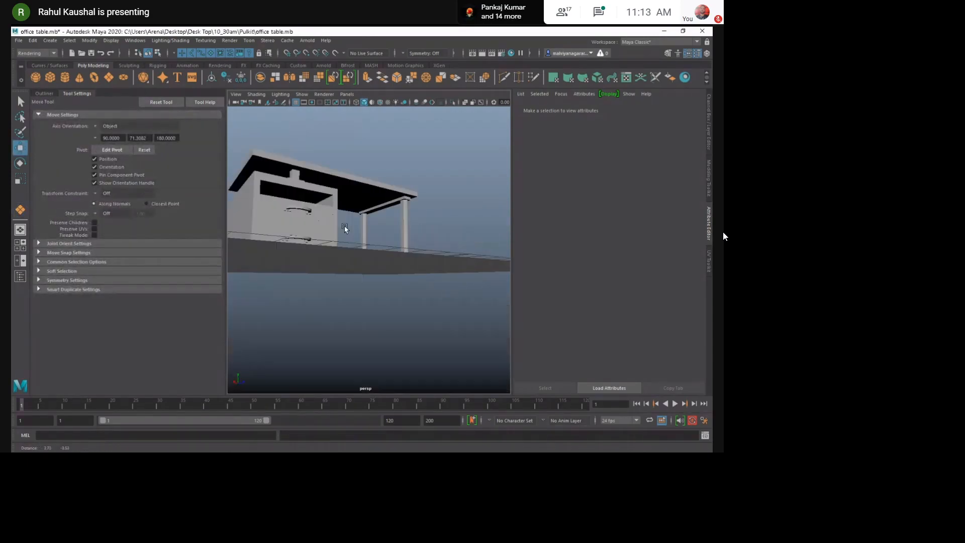
{"action": "left_click_drag", "start_coordinate": [345, 229], "coordinate": [347, 276], "text": "alt"}
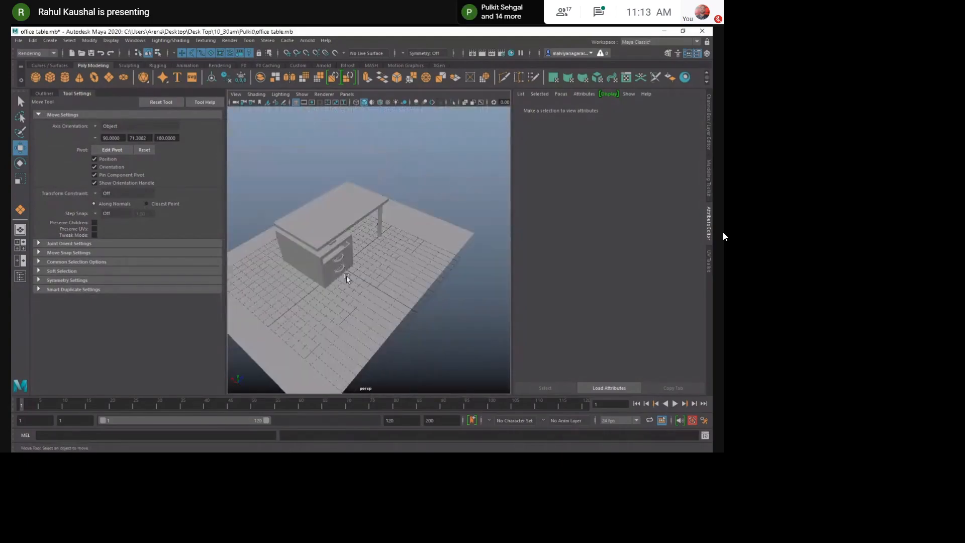
Save the office table scene and open deformed pot.mb.
{"action": "left_click", "coordinate": [91, 53]}
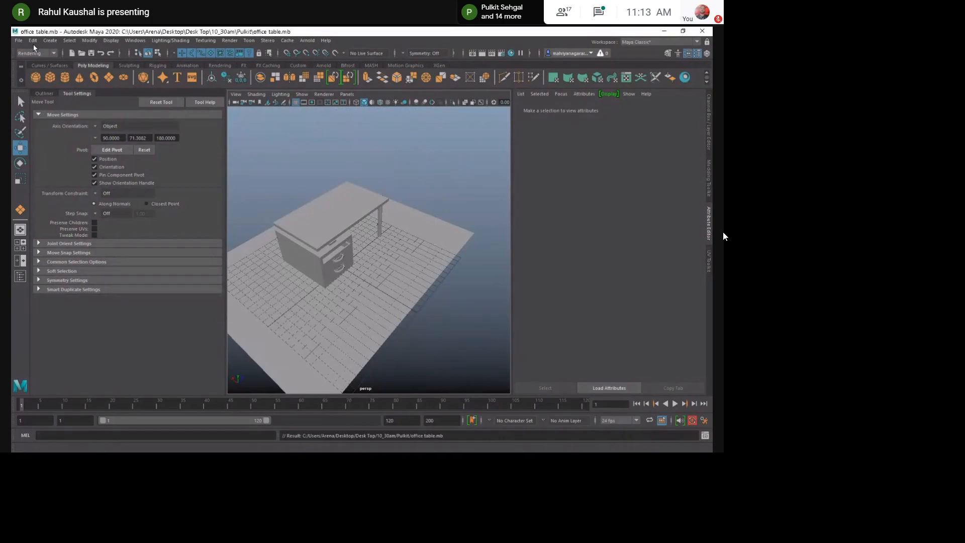
{"action": "left_click", "coordinate": [18, 40]}
{"action": "left_click", "coordinate": [35, 64]}
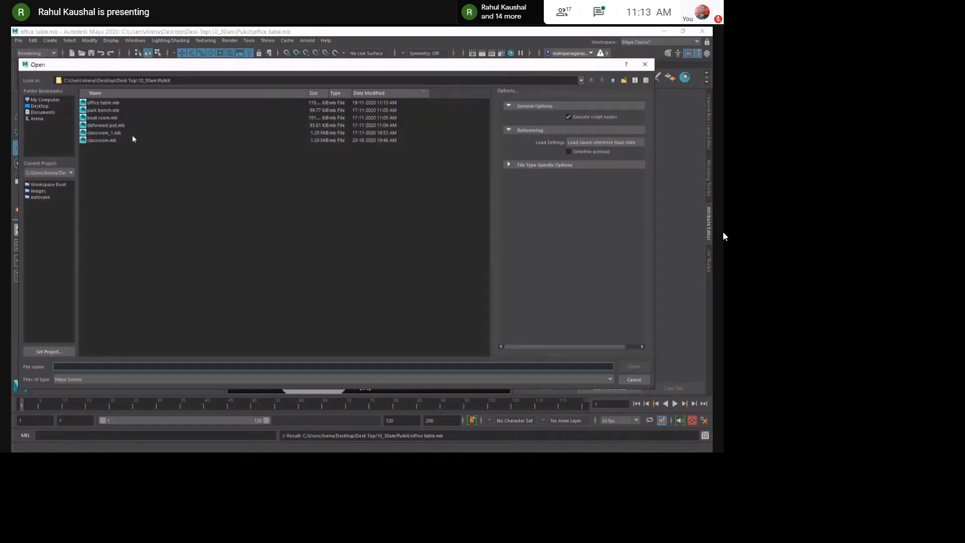
{"action": "left_click", "coordinate": [112, 126]}
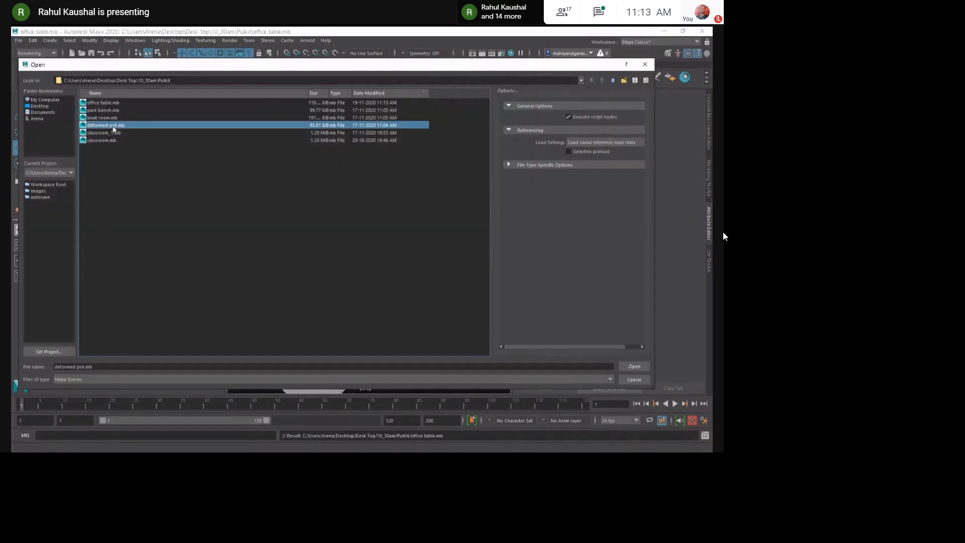
{"action": "left_click", "coordinate": [628, 366]}
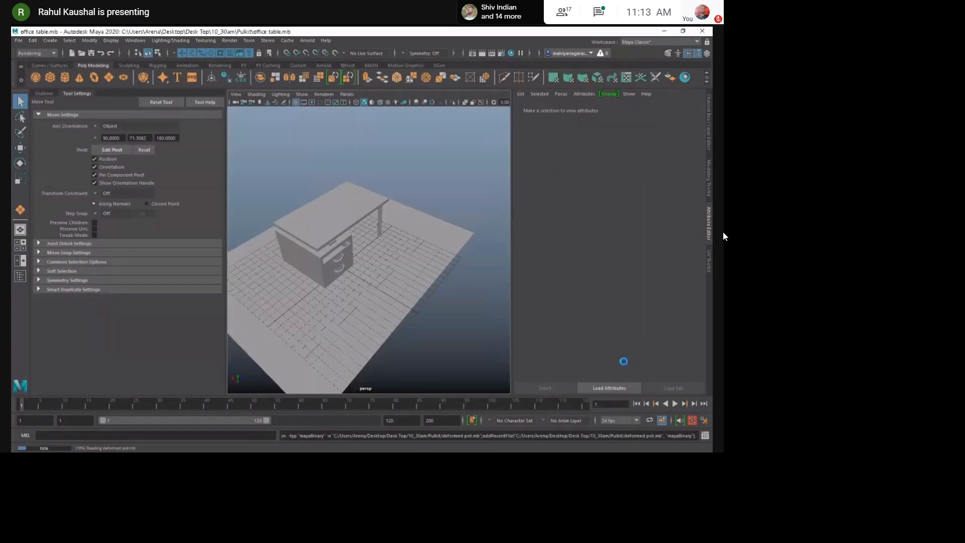
Examine the pot's black lower body and its edges from several sides with smooth mesh preview on.
{"action": "left_click", "coordinate": [375, 256]}
{"action": "left_click_drag", "start_coordinate": [375, 257], "coordinate": [435, 276], "text": "alt"}
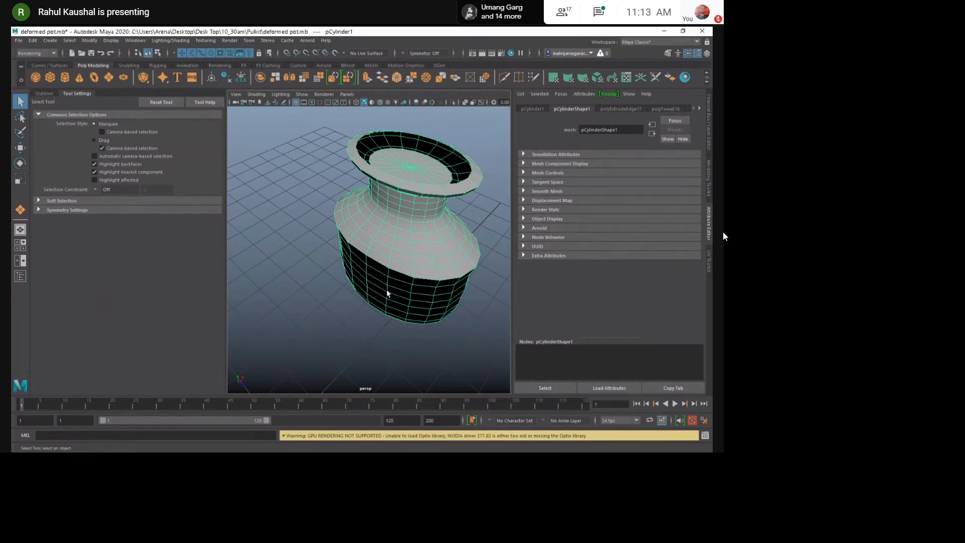
{"action": "scroll", "coordinate": [387, 289], "scroll_direction": "up", "scroll_amount": 5}
{"action": "left_click_drag", "start_coordinate": [394, 281], "coordinate": [350, 237], "text": "alt"}
{"action": "key", "text": "3"}
{"action": "scroll", "coordinate": [352, 240], "scroll_direction": "down", "scroll_amount": 5}
{"action": "right_click_drag", "start_coordinate": [420, 222], "coordinate": [442, 131]}
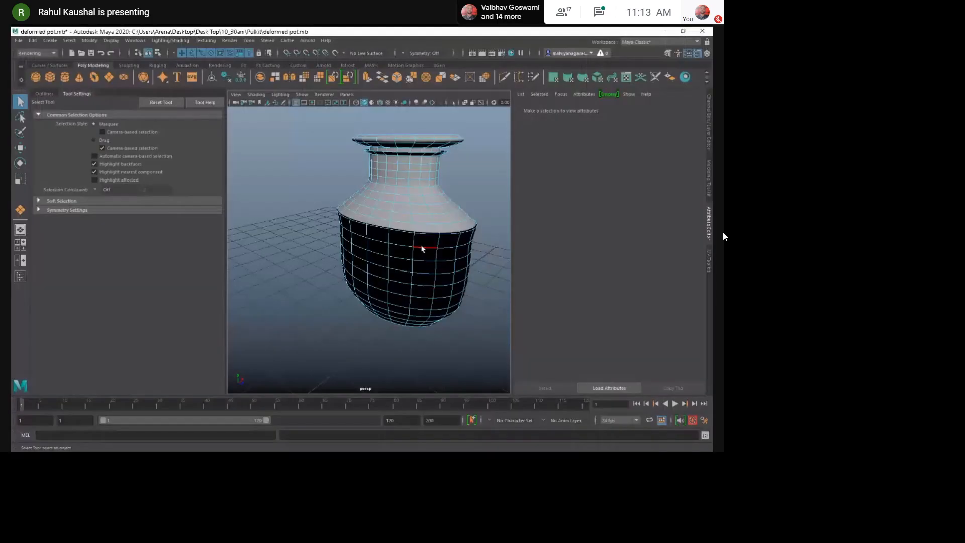
{"action": "mouse_move", "coordinate": [422, 249]}
{"action": "left_mouse_down", "text": "alt"}
{"action": "mouse_move", "coordinate": [399, 250]}
{"action": "mouse_move", "coordinate": [412, 248]}
{"action": "left_mouse_up", "text": "alt"}
Select the black faces of the pot's lower body, reverse their normals and return to object mode.
{"action": "right_click_drag", "start_coordinate": [390, 207], "coordinate": [420, 318]}
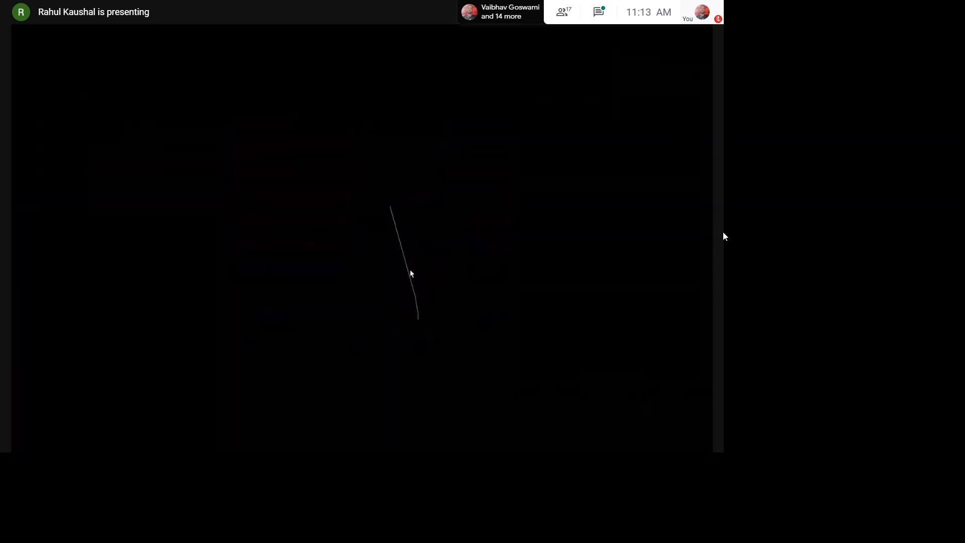
{"action": "left_click_drag", "start_coordinate": [347, 245], "coordinate": [358, 257], "text": "alt"}
{"action": "left_click_drag", "start_coordinate": [322, 212], "coordinate": [340, 263]}
{"action": "right_click", "coordinate": [348, 245], "text": "shift"}
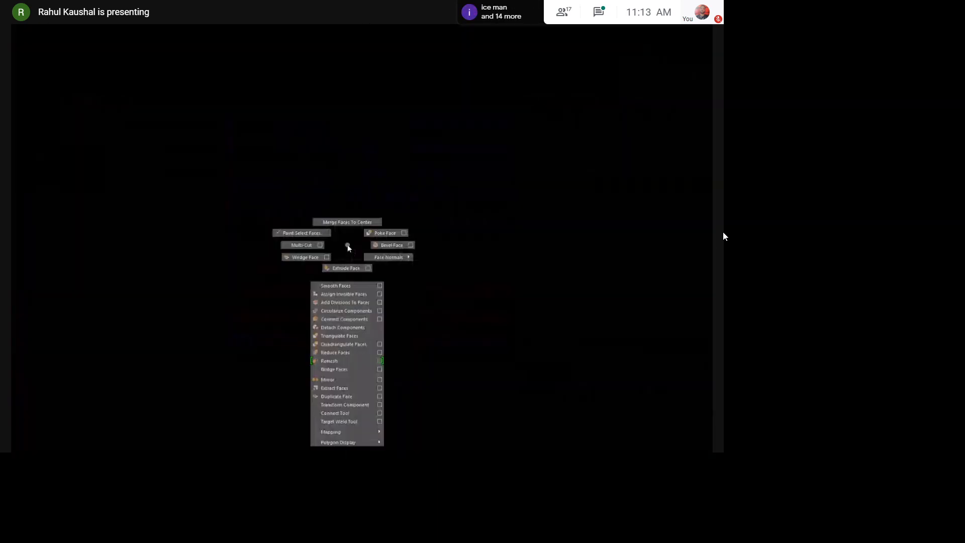
{"action": "right_click_drag", "start_coordinate": [349, 247], "coordinate": [408, 268], "text": "shift"}
{"action": "left_click", "coordinate": [436, 287]}
{"action": "left_click_drag", "start_coordinate": [432, 287], "coordinate": [512, 289], "text": "alt"}
{"action": "left_click", "coordinate": [414, 253]}
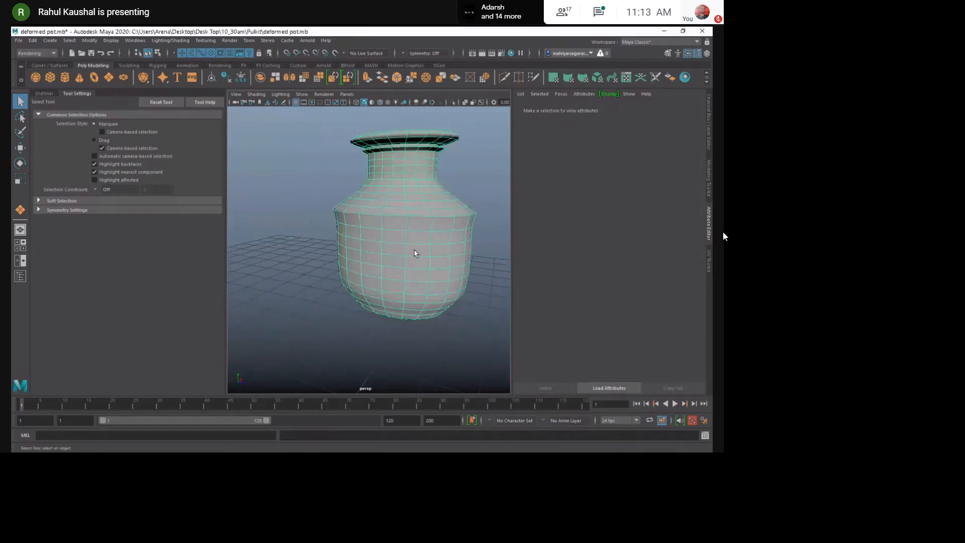
Select the ring of vertices around the pot's shoulder and merge them.
{"action": "left_click_drag", "start_coordinate": [395, 255], "coordinate": [373, 252], "text": "alt"}
{"action": "right_click_drag", "start_coordinate": [372, 253], "coordinate": [337, 251]}
{"action": "left_click_drag", "start_coordinate": [302, 203], "coordinate": [474, 216]}
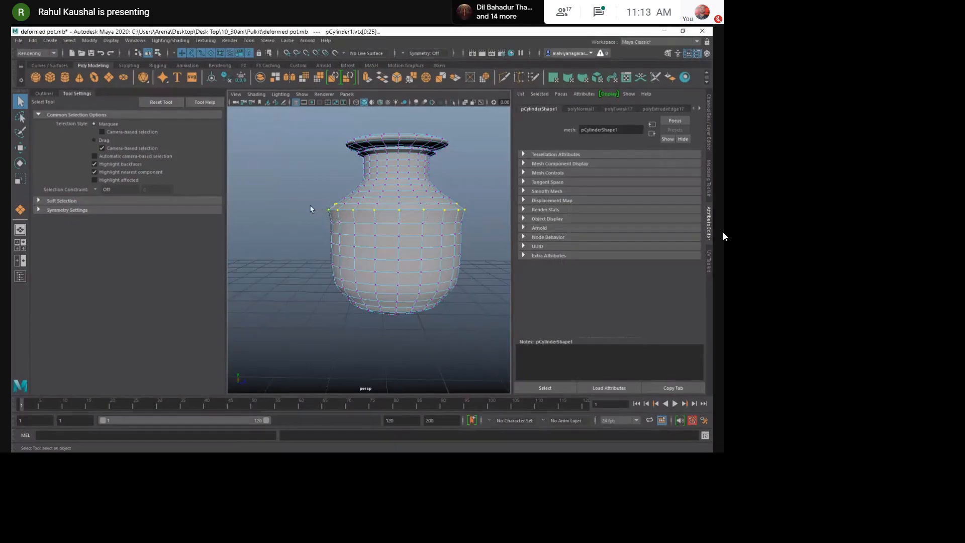
{"action": "right_click_drag", "start_coordinate": [384, 195], "coordinate": [394, 162], "text": "shift"}
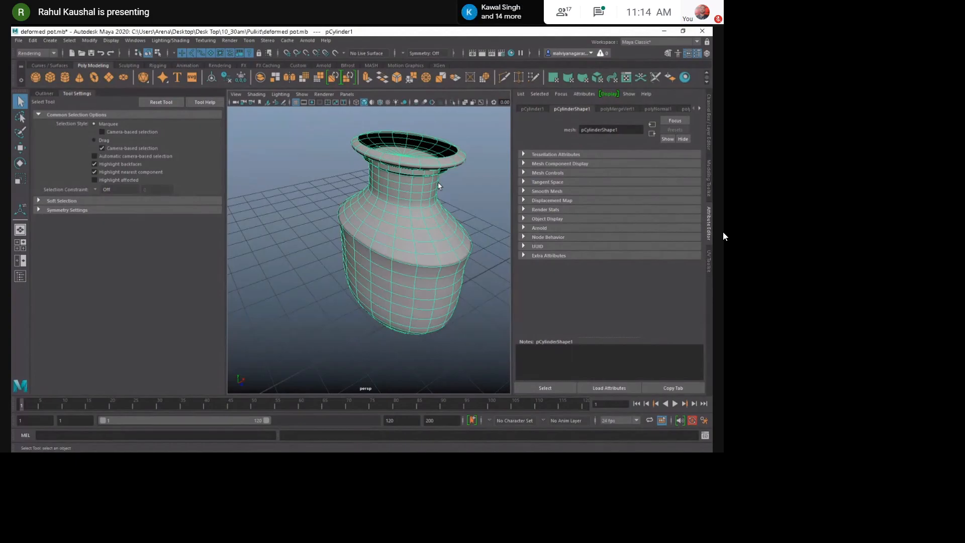
Turn off smooth preview, select the four inverted faces along the pot's shoulder and reverse their normals.
{"action": "left_click_drag", "start_coordinate": [402, 180], "coordinate": [372, 137], "text": "alt"}
{"action": "left_click", "coordinate": [321, 207]}
{"action": "left_click_drag", "start_coordinate": [333, 221], "coordinate": [505, 251], "text": "alt"}
{"action": "scroll", "coordinate": [371, 229], "scroll_direction": "up", "scroll_amount": 5}
{"action": "left_click", "coordinate": [366, 201]}
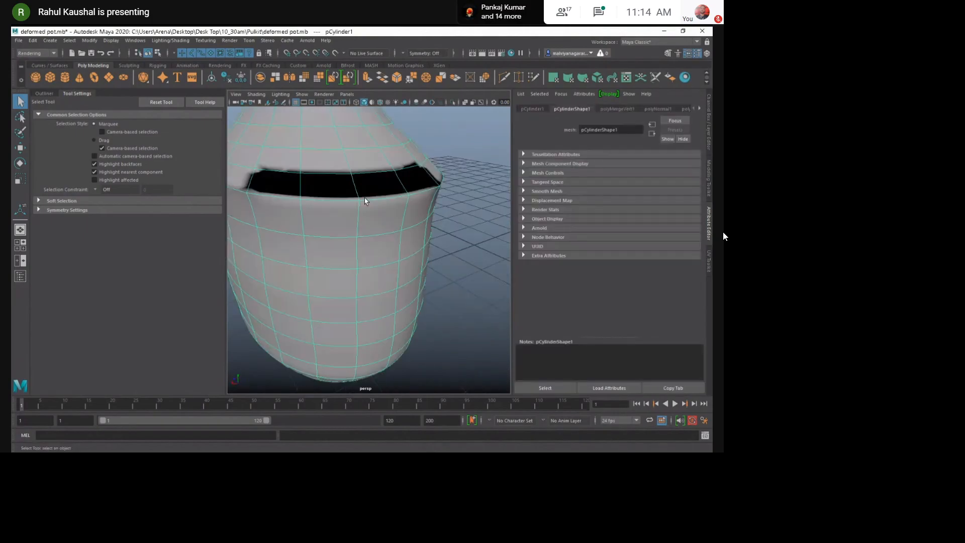
{"action": "key", "text": "1"}
{"action": "key", "text": "F11"}
{"action": "left_click", "coordinate": [280, 189]}
{"action": "left_click", "coordinate": [337, 185], "text": "shift"}
{"action": "left_click", "coordinate": [383, 186], "text": "shift"}
{"action": "left_click", "coordinate": [413, 185], "text": "shift"}
{"action": "right_click_drag", "start_coordinate": [369, 183], "coordinate": [439, 195], "text": "shift"}
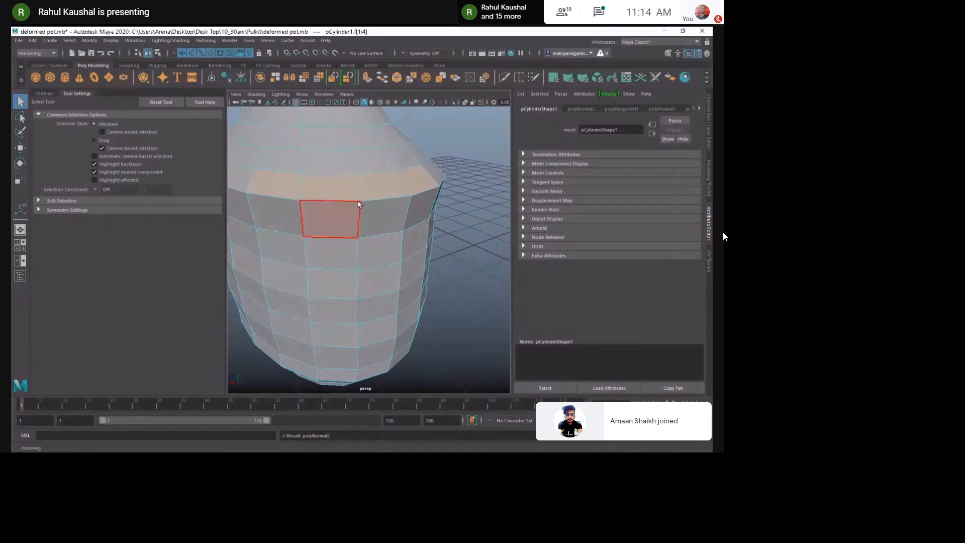
Select the shoulder vertices along the corrected faces and merge them to join the pot's upper and lower parts.
{"action": "left_click_drag", "start_coordinate": [358, 205], "coordinate": [479, 192], "text": "alt"}
{"action": "left_click_drag", "start_coordinate": [253, 173], "coordinate": [477, 188]}
{"action": "right_click_drag", "start_coordinate": [360, 165], "coordinate": [360, 130], "text": "shift"}
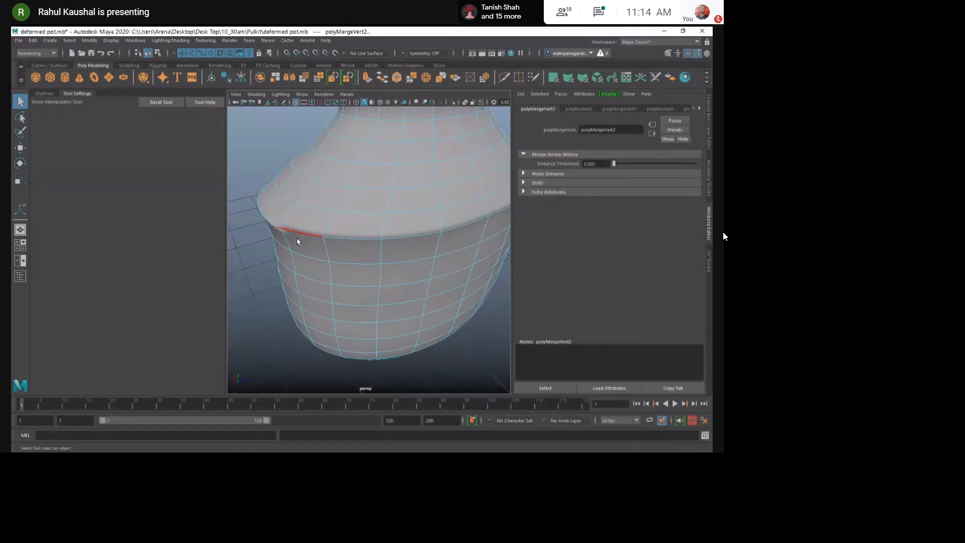
Check the merged edges around the pot's shoulder, return to object mode and examine the whole pot.
{"action": "left_click", "coordinate": [297, 237]}
{"action": "scroll", "coordinate": [312, 241], "scroll_direction": "down", "scroll_amount": 4}
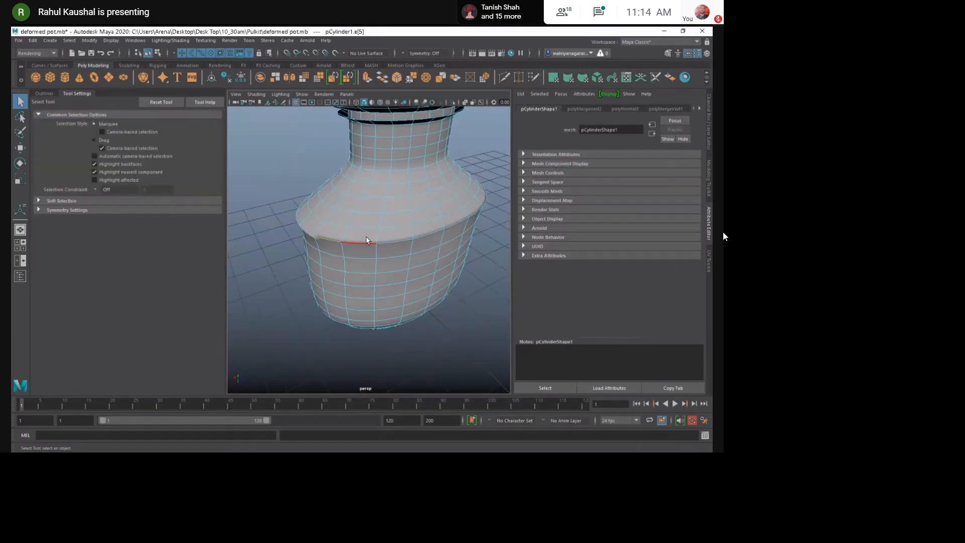
{"action": "left_click", "coordinate": [368, 241]}
{"action": "scroll", "coordinate": [412, 261], "scroll_direction": "down", "scroll_amount": 5}
{"action": "left_click", "coordinate": [411, 260]}
{"action": "left_click_drag", "start_coordinate": [379, 281], "coordinate": [459, 249], "text": "alt"}
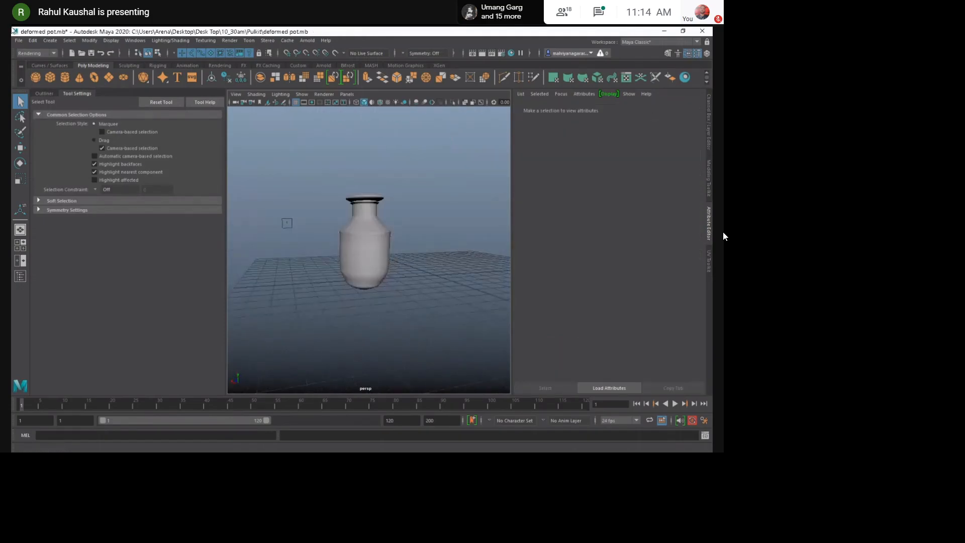
Try to open the scene file office table.mb.
{"action": "left_click", "coordinate": [81, 53]}
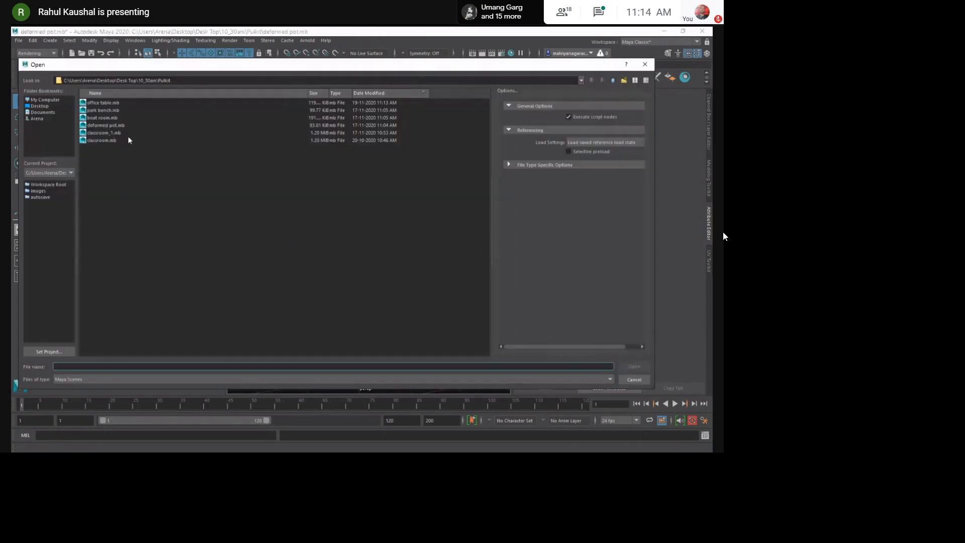
{"action": "left_click", "coordinate": [130, 103]}
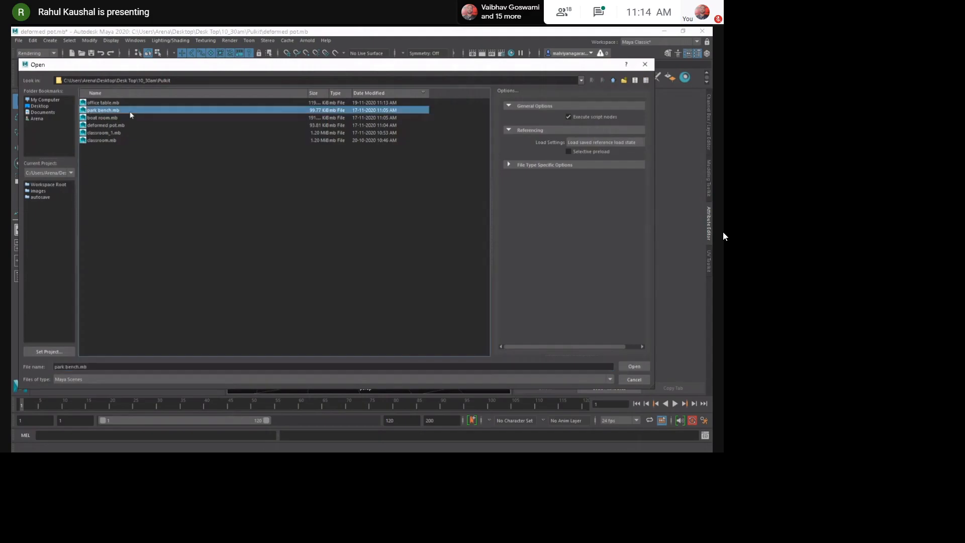
{"action": "left_click", "coordinate": [623, 370]}
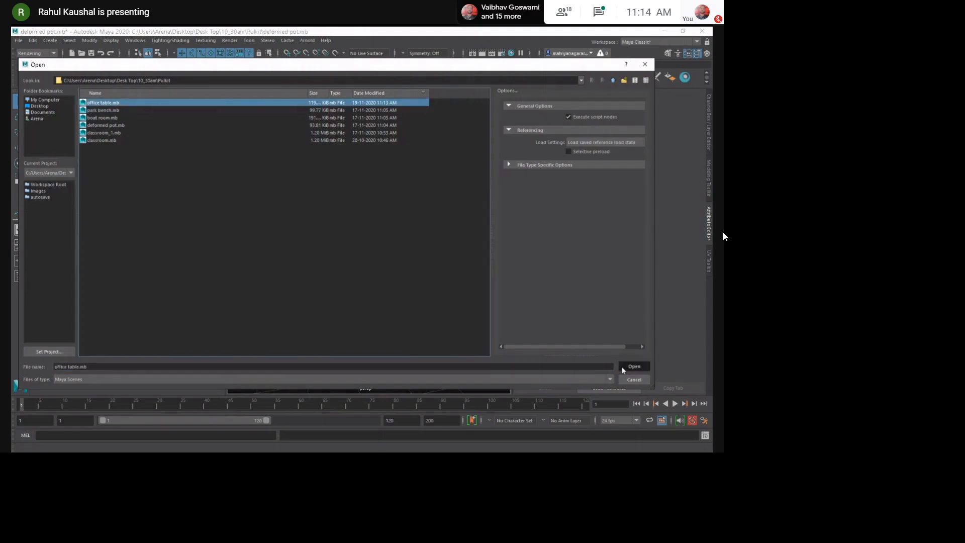
{"action": "left_click", "coordinate": [391, 245]}
Open the scene file boat room.mb.
{"action": "key", "text": "ctrl+o"}
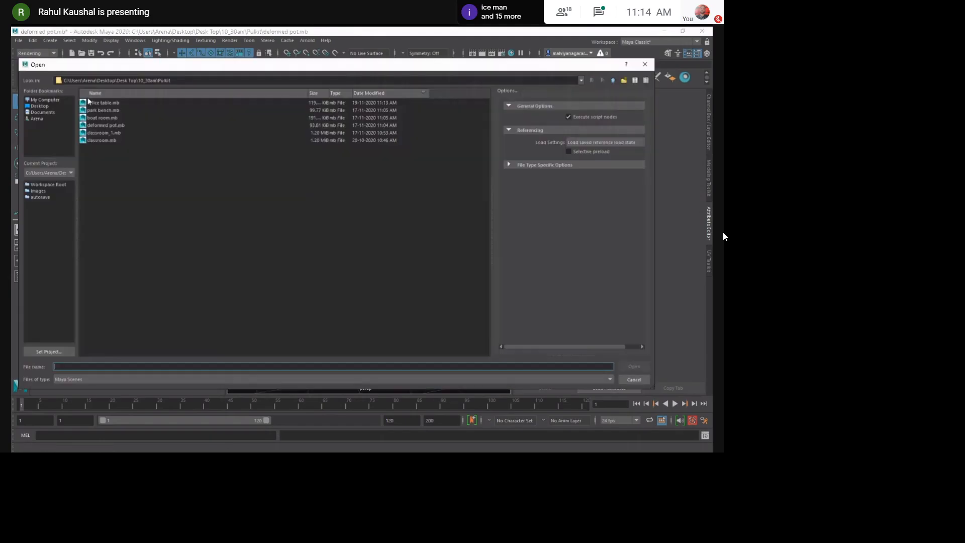
{"action": "key", "text": "Escape"}
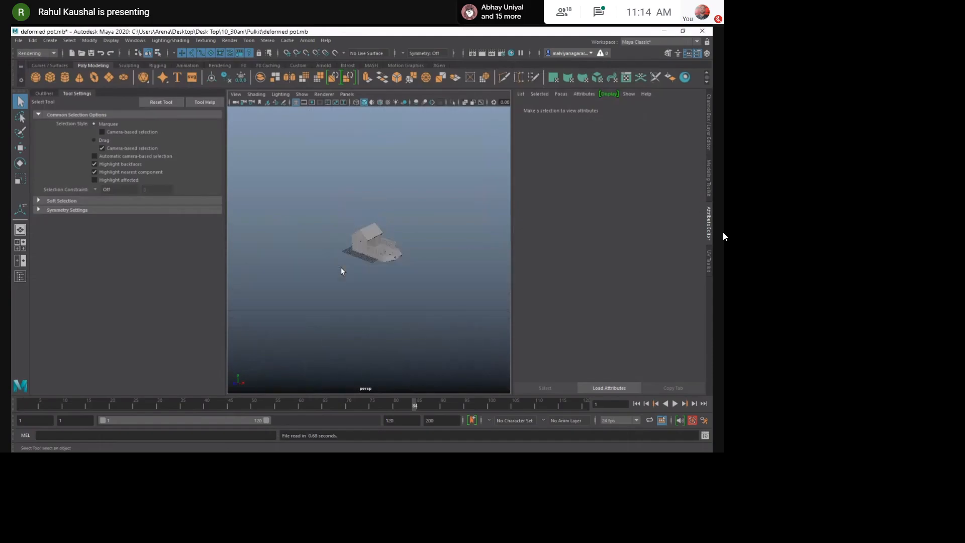
{"action": "scroll", "coordinate": [344, 272], "scroll_direction": "up", "scroll_amount": 10}
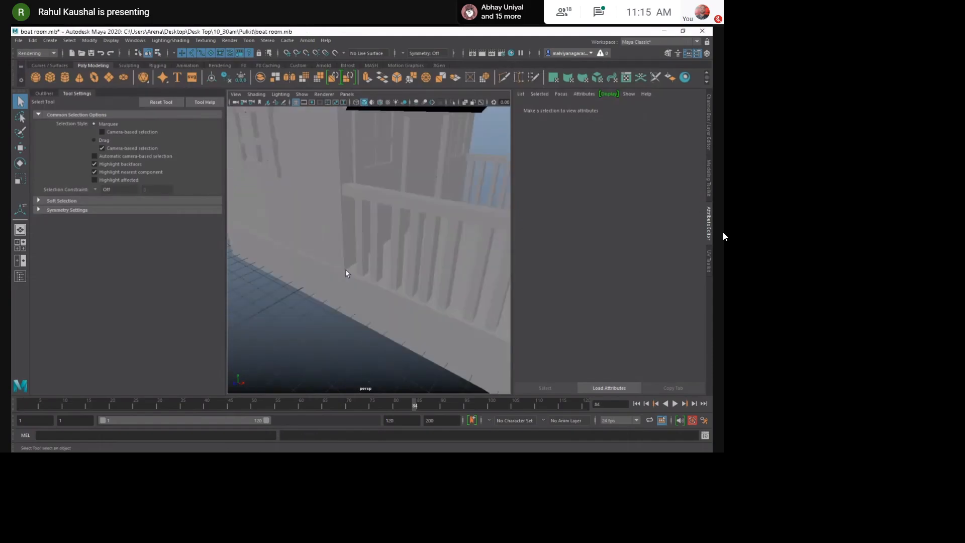
Examine the boat house's walls, roof and railing, and the stepped recess in the front of its deck.
{"action": "scroll", "coordinate": [362, 292], "scroll_direction": "up", "scroll_amount": 2}
{"action": "left_click_drag", "start_coordinate": [359, 313], "coordinate": [315, 246], "text": "alt"}
{"action": "scroll", "coordinate": [356, 306], "scroll_direction": "down", "scroll_amount": 4}
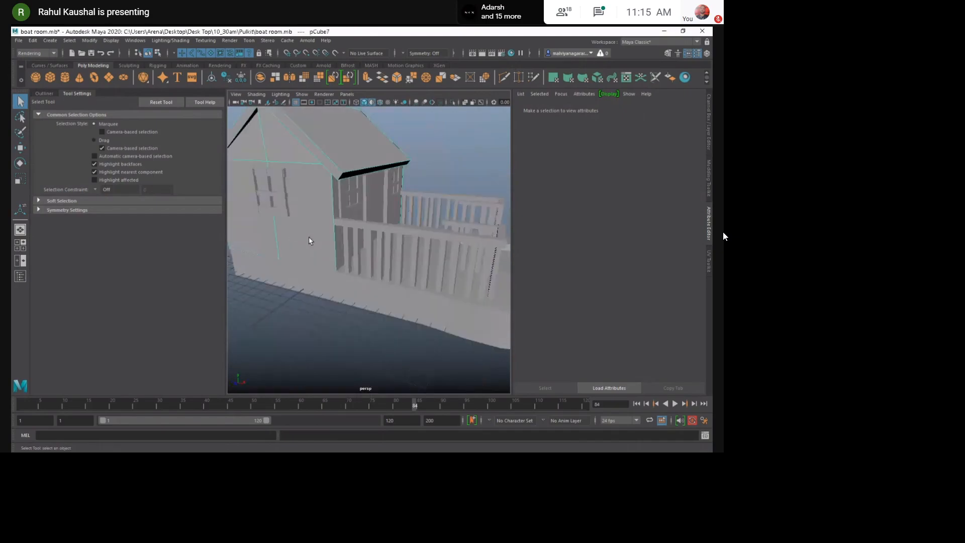
{"action": "left_click", "coordinate": [310, 239]}
{"action": "middle_click_drag", "start_coordinate": [353, 225], "coordinate": [354, 235], "text": "alt"}
{"action": "left_click_drag", "start_coordinate": [353, 235], "coordinate": [357, 261], "text": "alt"}
{"action": "right_click_drag", "start_coordinate": [357, 261], "coordinate": [319, 241], "text": "alt"}
{"action": "left_click_drag", "start_coordinate": [319, 241], "coordinate": [321, 246], "text": "alt"}
{"action": "right_click_drag", "start_coordinate": [320, 246], "coordinate": [344, 300], "text": "alt"}
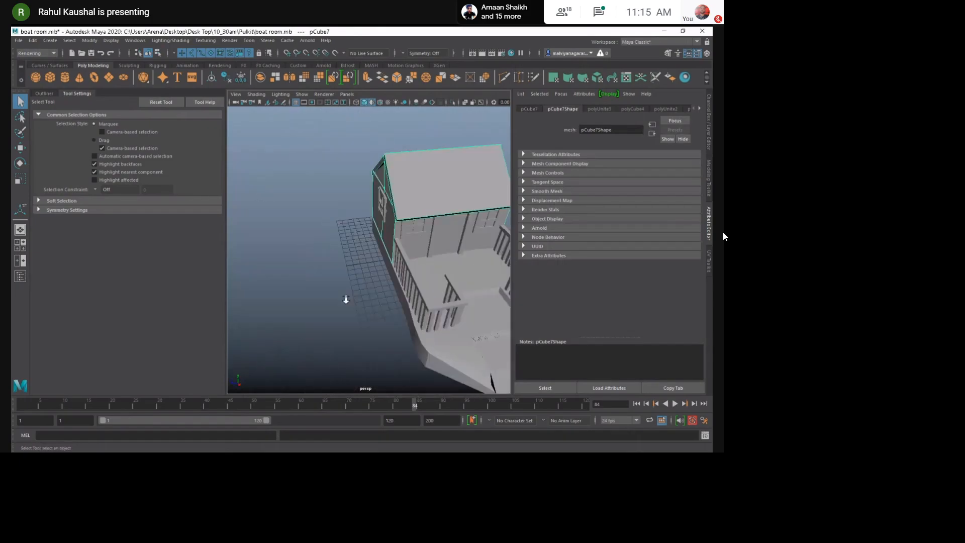
{"action": "left_click_drag", "start_coordinate": [379, 306], "coordinate": [336, 282], "text": "alt"}
{"action": "left_click", "coordinate": [315, 252]}
{"action": "scroll", "coordinate": [424, 256], "scroll_direction": "up", "scroll_amount": 6}
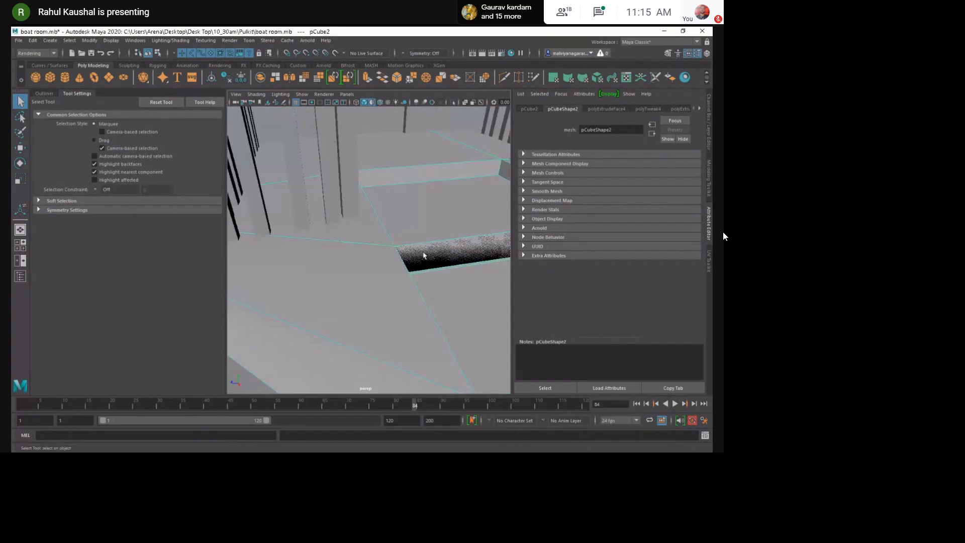
{"action": "scroll", "coordinate": [423, 256], "scroll_direction": "down", "scroll_amount": 6}
{"action": "left_click_drag", "start_coordinate": [423, 255], "coordinate": [351, 257], "text": "alt"}
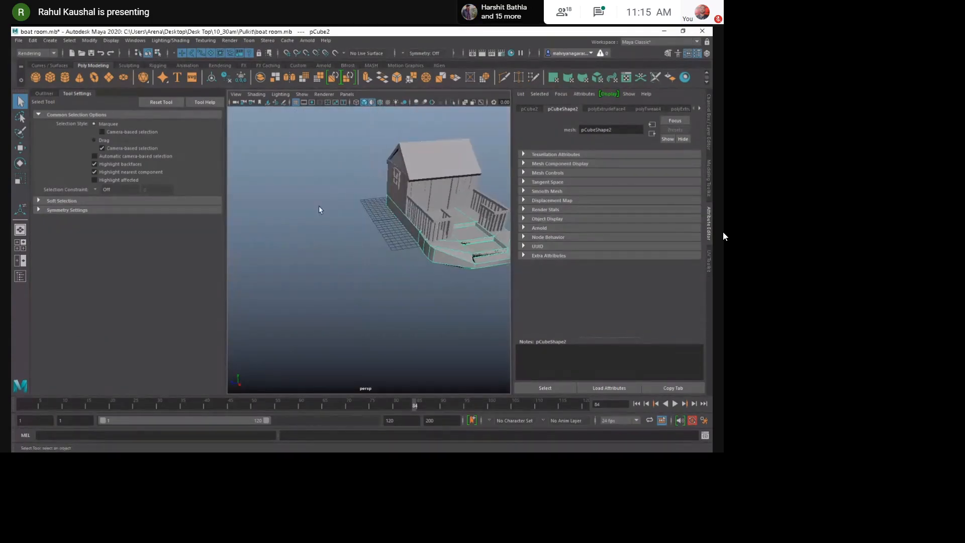
Create a large, low polygon cube on the grid beside the boat house.
{"action": "left_click", "coordinate": [56, 81]}
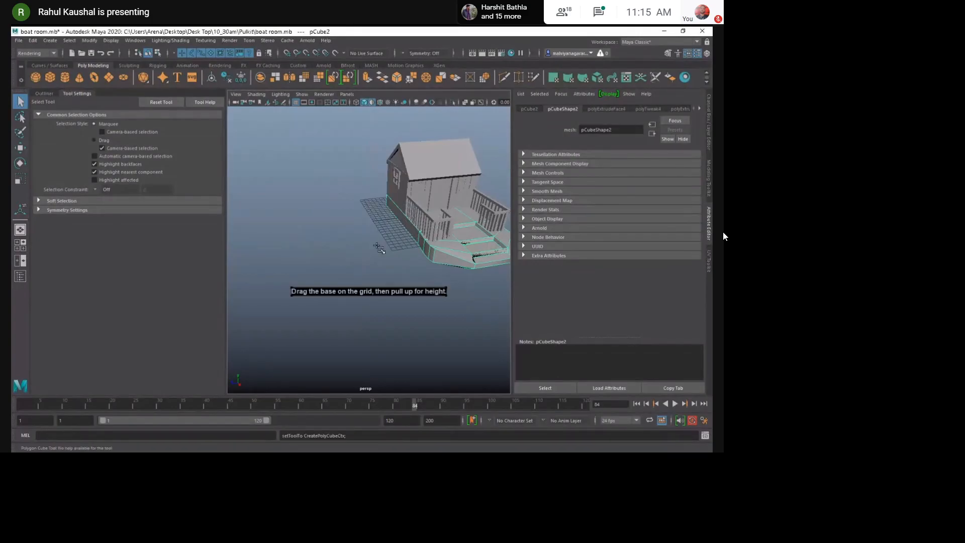
{"action": "mouse_move", "coordinate": [254, 224]}
{"action": "left_mouse_down"}
{"action": "mouse_move", "coordinate": [400, 311]}
{"action": "mouse_move", "coordinate": [394, 239]}
{"action": "left_mouse_up"}
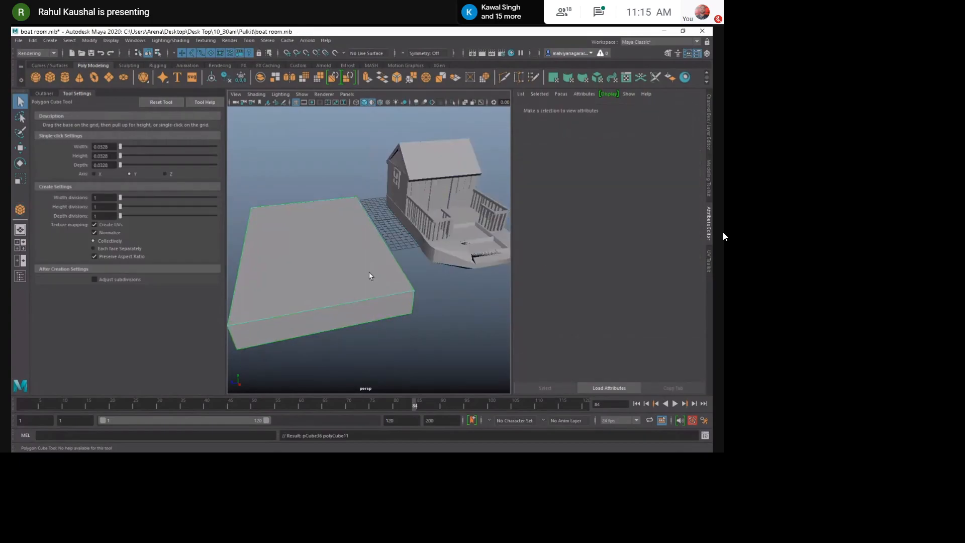
{"action": "left_click_drag", "start_coordinate": [370, 276], "coordinate": [351, 308], "text": "alt"}
Insert two edge loops in each direction across the slab to divide its top into a three-by-three grid.
{"action": "left_click", "coordinate": [323, 258]}
{"action": "right_click", "coordinate": [303, 196], "text": "shift"}
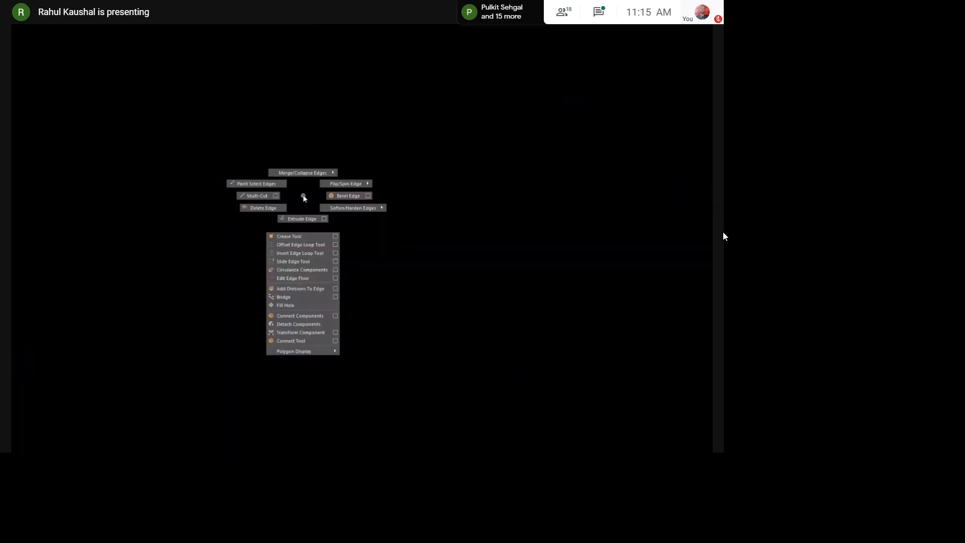
{"action": "left_click", "coordinate": [322, 255]}
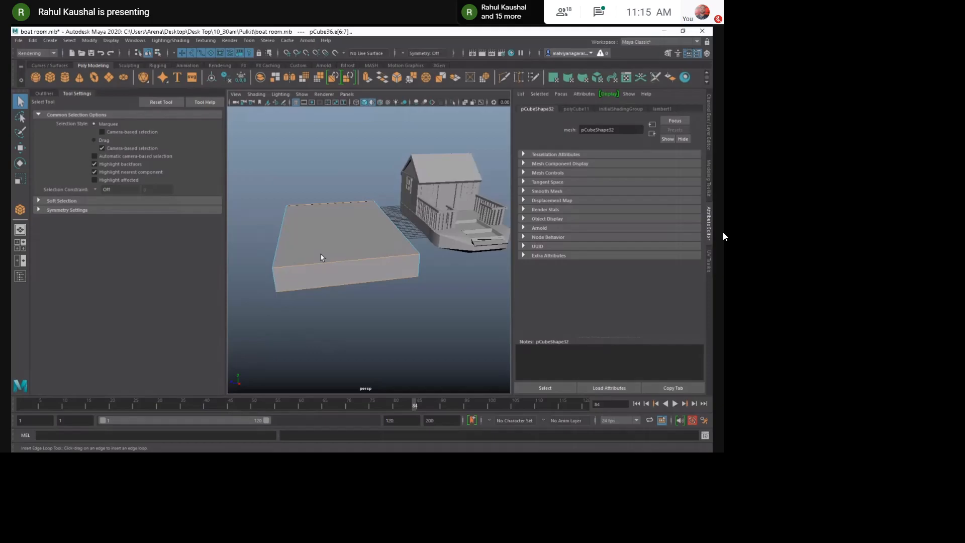
{"action": "left_click", "coordinate": [321, 257]}
{"action": "left_click_drag", "start_coordinate": [322, 258], "coordinate": [318, 312], "text": "alt"}
{"action": "left_click", "coordinate": [355, 292]}
{"action": "key", "text": "w"}
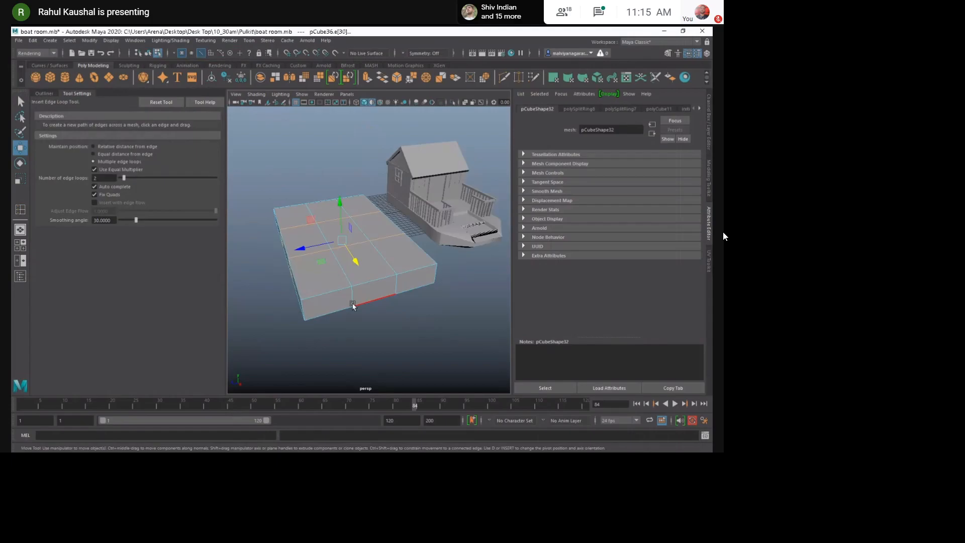
Delete the slab's front middle top face and the adjoining middle face of its front side.
{"action": "right_click_drag", "start_coordinate": [352, 303], "coordinate": [353, 266], "text": "alt"}
{"action": "middle_click_drag", "start_coordinate": [353, 266], "coordinate": [370, 232], "text": "alt"}
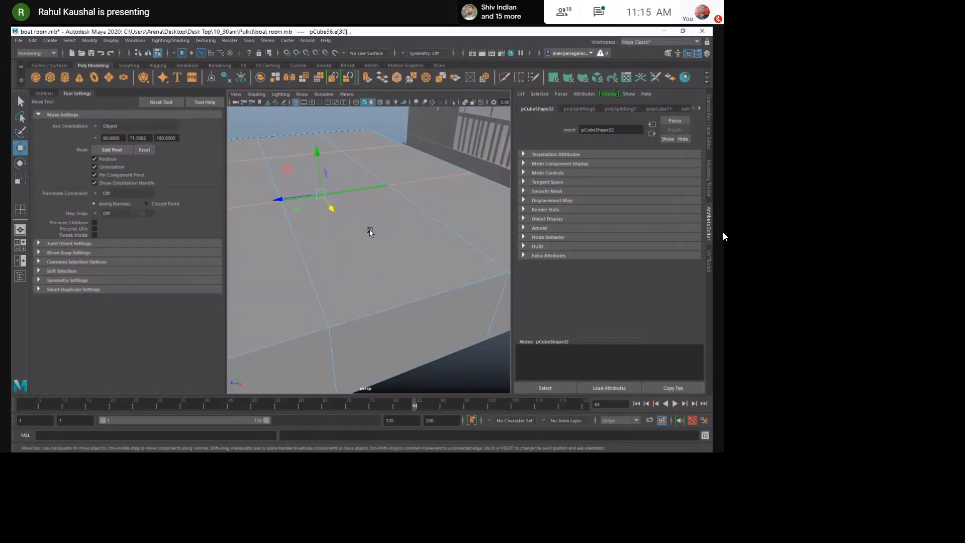
{"action": "scroll", "coordinate": [373, 237], "scroll_direction": "down", "scroll_amount": 5}
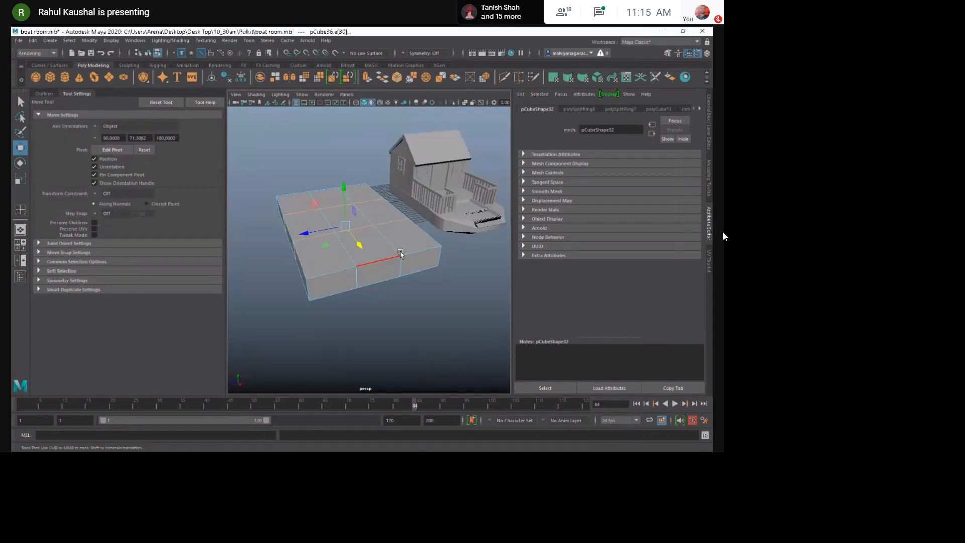
{"action": "scroll", "coordinate": [401, 254], "scroll_direction": "up", "scroll_amount": 2}
{"action": "middle_click_drag", "start_coordinate": [401, 254], "coordinate": [292, 236], "text": "alt"}
{"action": "left_click_drag", "start_coordinate": [291, 231], "coordinate": [372, 273], "text": "alt"}
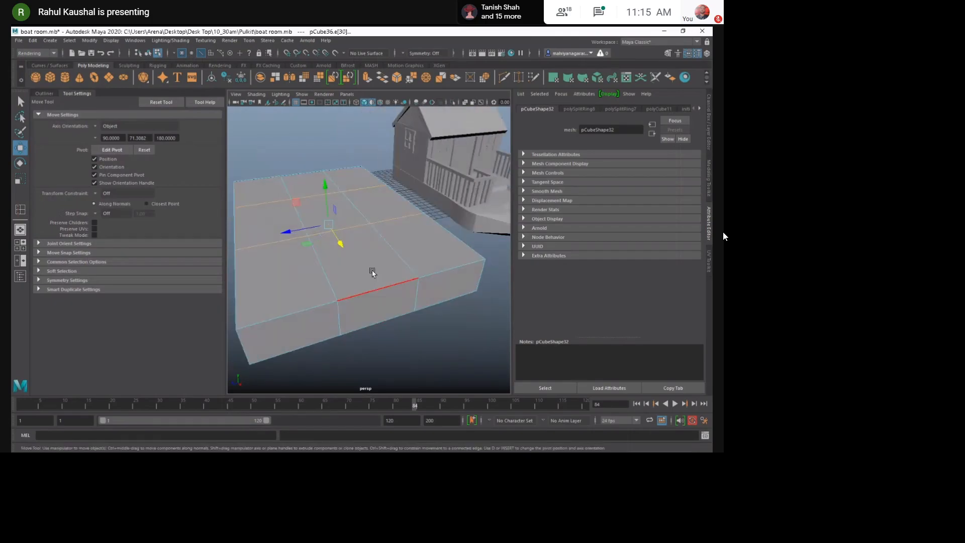
{"action": "key", "text": "F11"}
{"action": "left_click", "coordinate": [384, 259]}
{"action": "left_click", "coordinate": [397, 310], "text": "shift"}
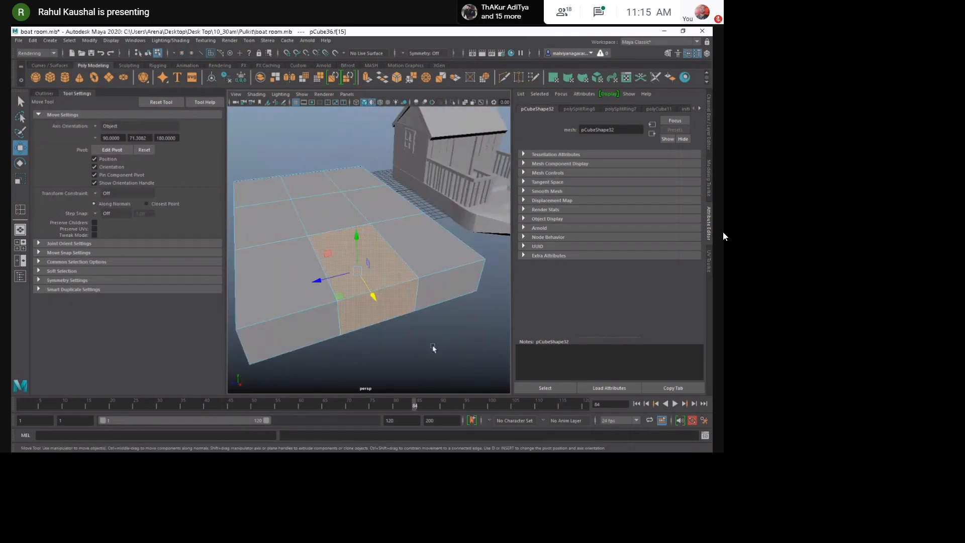
{"action": "key", "text": "Delete"}
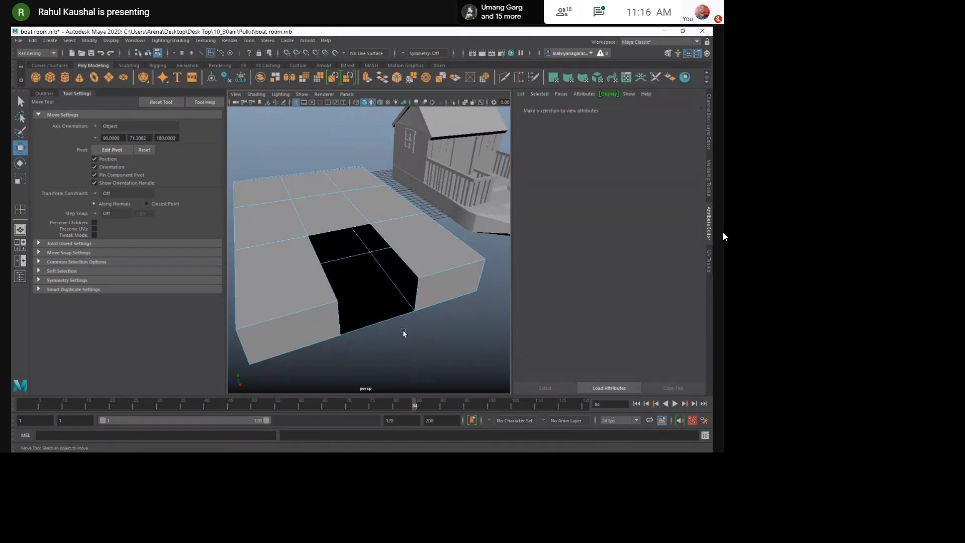
Insert two horizontal edge loops around the slab's side walls.
{"action": "left_click_drag", "start_coordinate": [318, 291], "coordinate": [352, 276], "text": "alt"}
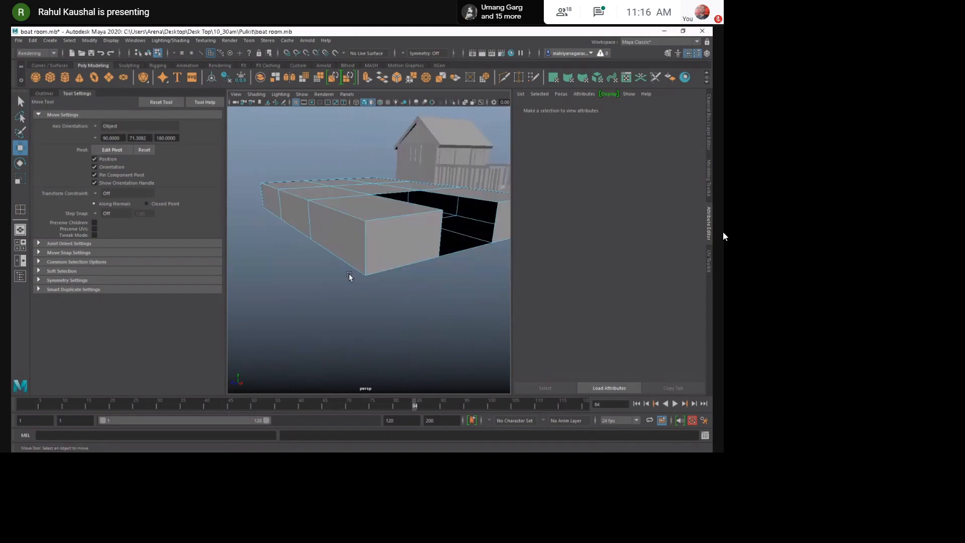
{"action": "right_click_drag", "start_coordinate": [365, 258], "coordinate": [345, 229]}
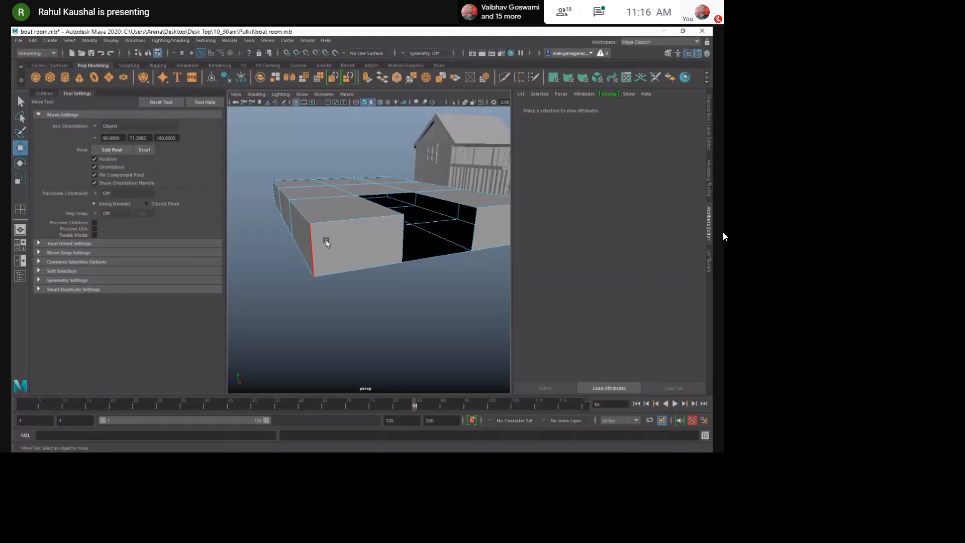
{"action": "double_click", "coordinate": [326, 247]}
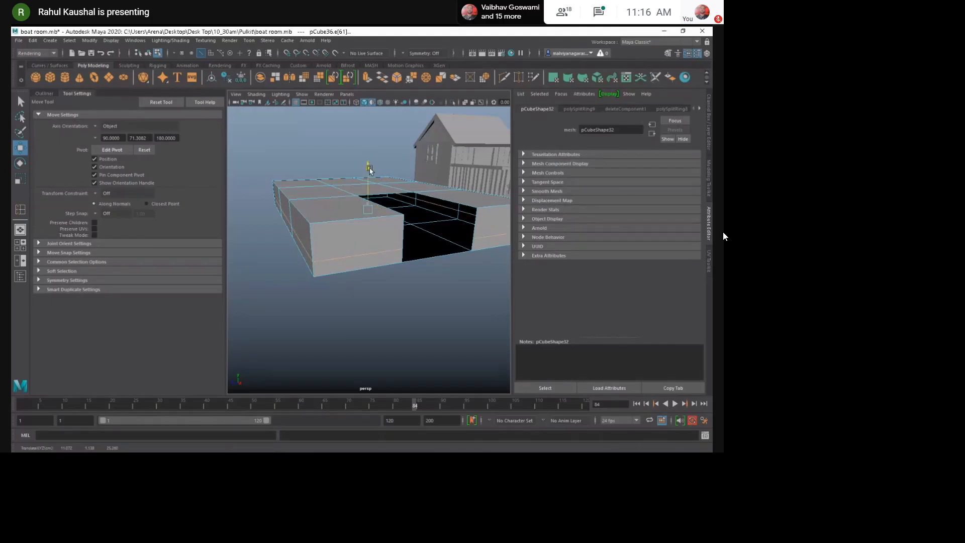
{"action": "left_click", "coordinate": [315, 242]}
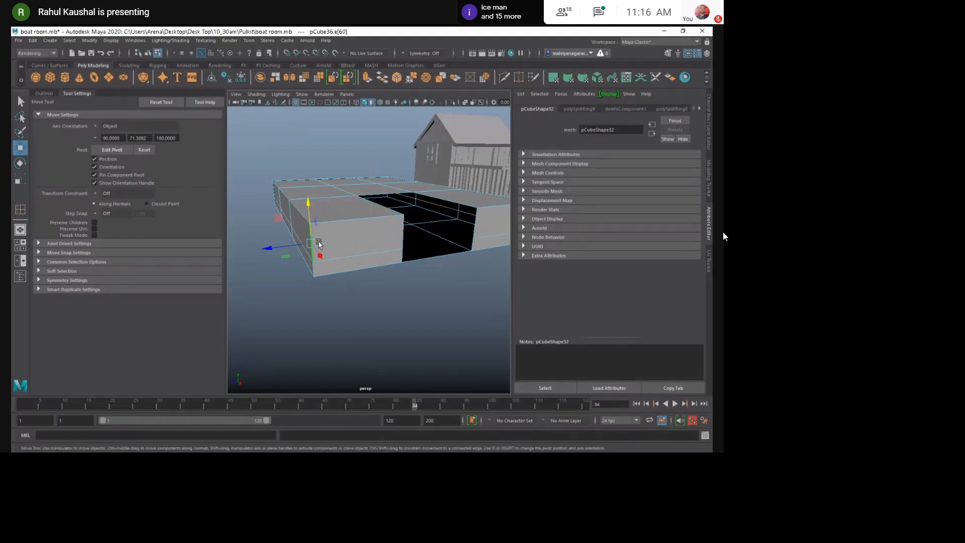
{"action": "key", "text": "g"}
{"action": "left_click_drag", "start_coordinate": [382, 247], "coordinate": [345, 274], "text": "alt"}
{"action": "left_click", "coordinate": [329, 311]}
{"action": "left_click_drag", "start_coordinate": [329, 310], "coordinate": [346, 297], "text": "alt"}
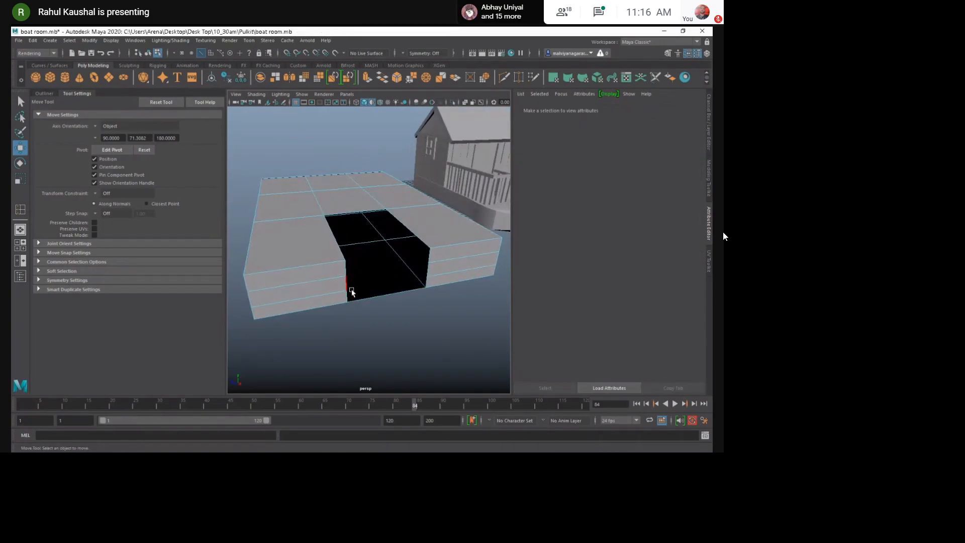
Extrude the opening's bottom front edge up to the lower horizontal edge loop and merge the vertices.
{"action": "left_click", "coordinate": [358, 299]}
{"action": "left_click_drag", "start_coordinate": [389, 271], "coordinate": [390, 264], "text": "shift"}
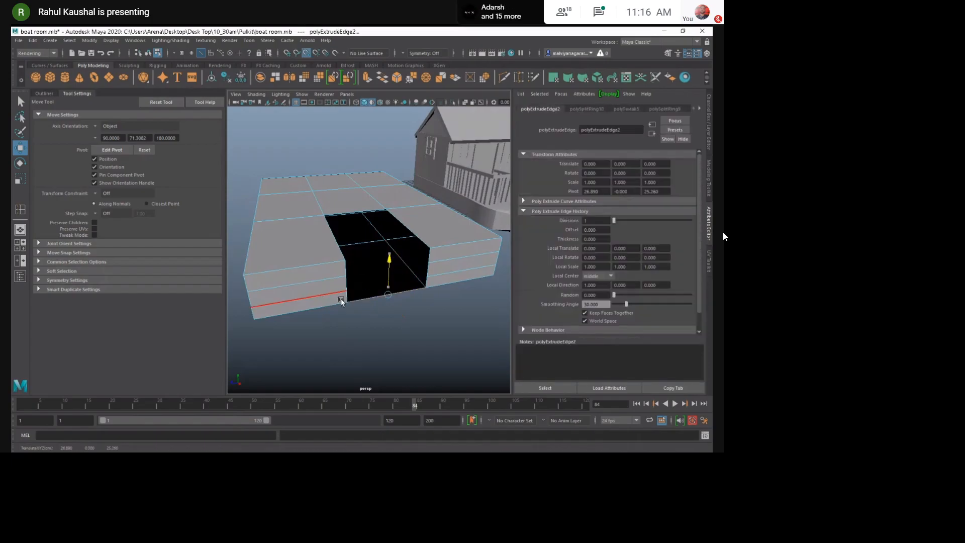
{"action": "left_click", "coordinate": [355, 296]}
{"action": "left_click_drag", "start_coordinate": [376, 287], "coordinate": [345, 259], "text": "alt"}
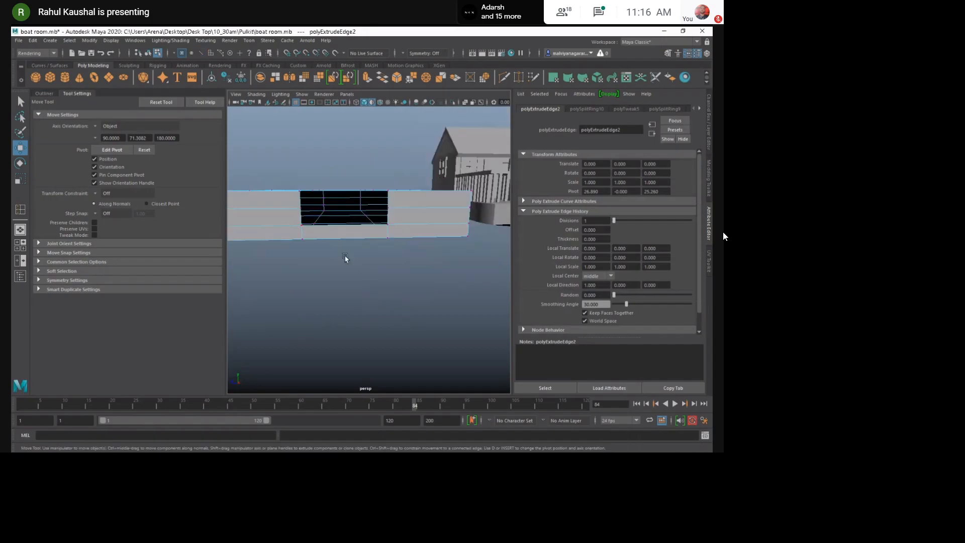
{"action": "right_click_drag", "start_coordinate": [328, 222], "coordinate": [342, 179], "text": "shift"}
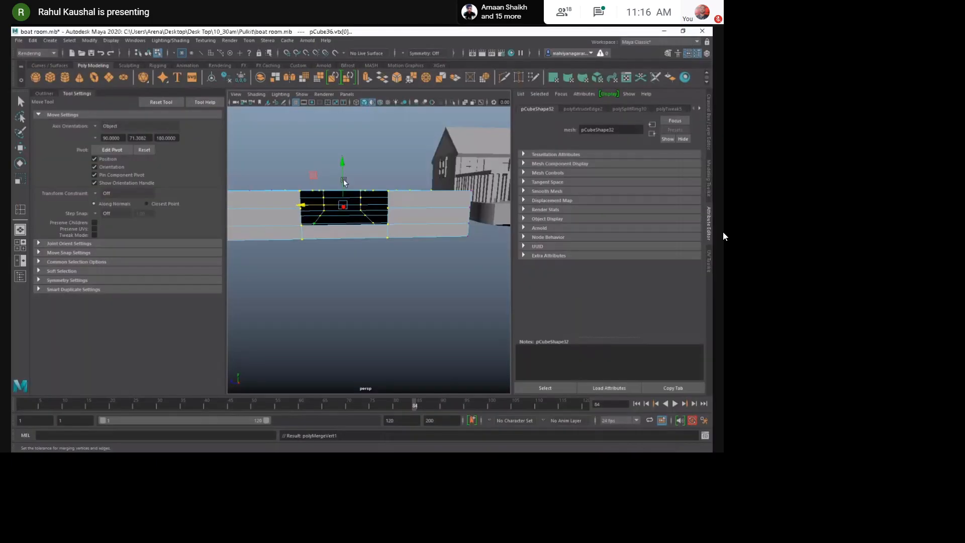
Extrude the riser's top edge back into the opening as a tread and split the slab's front section with an edge loop.
{"action": "left_click_drag", "start_coordinate": [345, 182], "coordinate": [408, 279], "text": "alt"}
{"action": "key", "text": "F10"}
{"action": "left_click", "coordinate": [415, 282]}
{"action": "left_click_drag", "start_coordinate": [453, 266], "coordinate": [465, 272]}
{"action": "mouse_move", "coordinate": [331, 247]}
{"action": "right_mouse_down", "text": "ctrl"}
{"action": "mouse_move", "coordinate": [268, 277]}
{"action": "mouse_move", "coordinate": [317, 297]}
{"action": "right_mouse_up", "text": "ctrl"}
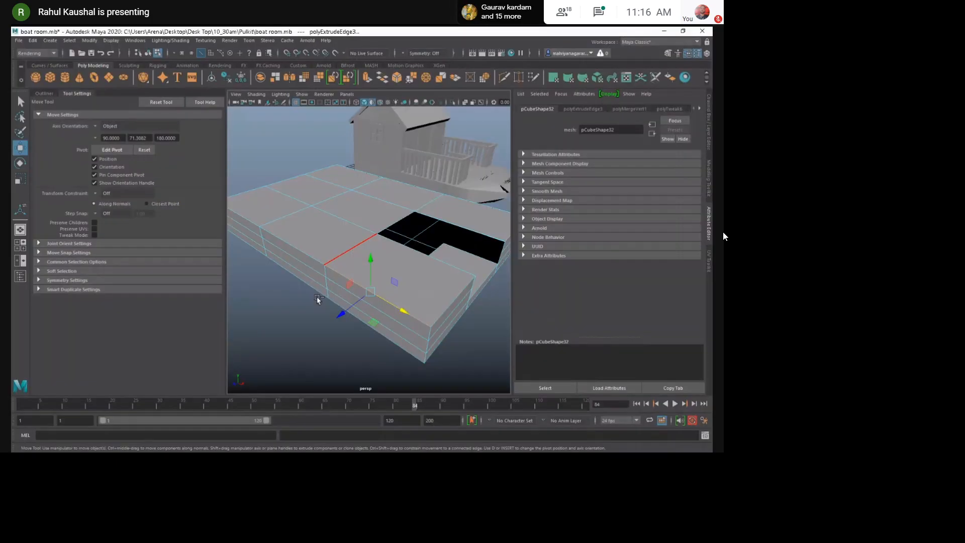
Reposition the tread's back edge inside the opening using vertex snapping, then deselect it.
{"action": "left_click_drag", "start_coordinate": [317, 298], "coordinate": [269, 307], "text": "alt"}
{"action": "left_click", "coordinate": [381, 276]}
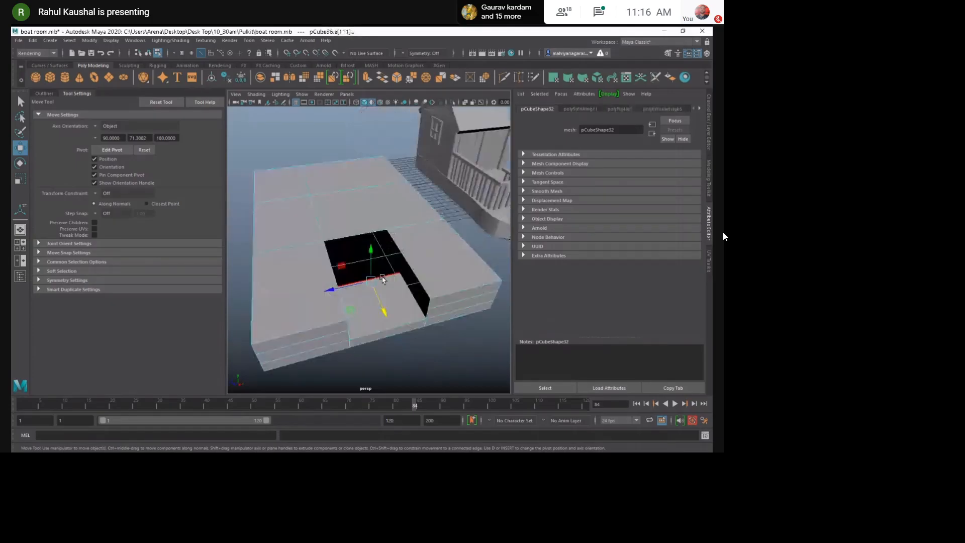
{"action": "left_click_drag", "start_coordinate": [381, 305], "coordinate": [386, 322]}
{"action": "left_click_drag", "start_coordinate": [344, 280], "coordinate": [301, 260]}
{"action": "key", "text": "ctrl+z"}
{"action": "left_click_drag", "start_coordinate": [386, 321], "coordinate": [422, 302]}
{"action": "key", "text": "v"}
{"action": "left_click", "coordinate": [427, 341]}
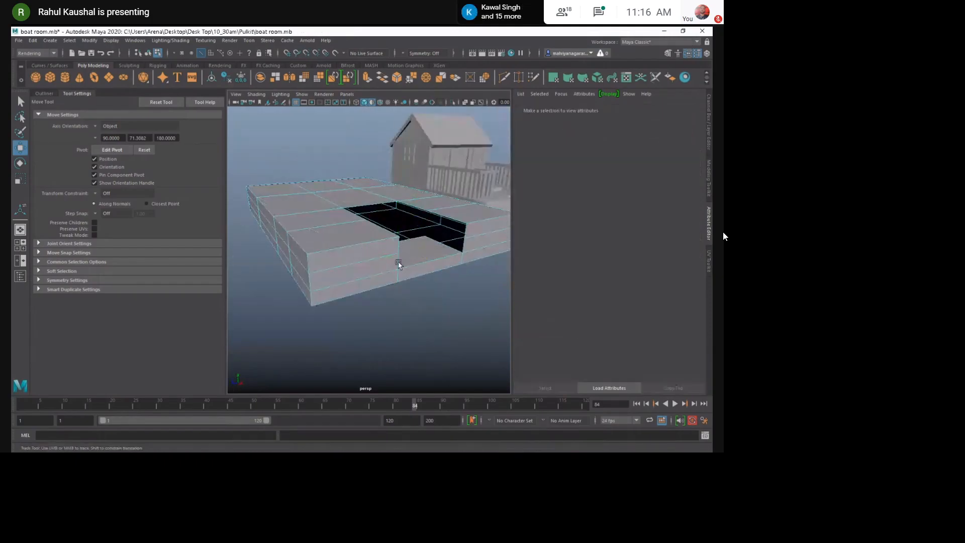
Select the tread's back and side edges and try to move them upward.
{"action": "middle_click_drag", "start_coordinate": [399, 263], "coordinate": [349, 295], "text": "alt"}
{"action": "right_click_drag", "start_coordinate": [349, 295], "coordinate": [397, 302], "text": "alt"}
{"action": "left_click", "coordinate": [411, 305]}
{"action": "left_click_drag", "start_coordinate": [411, 304], "coordinate": [374, 281], "text": "alt"}
{"action": "left_click", "coordinate": [377, 278], "text": "shift"}
{"action": "left_click", "coordinate": [365, 284], "text": "shift"}
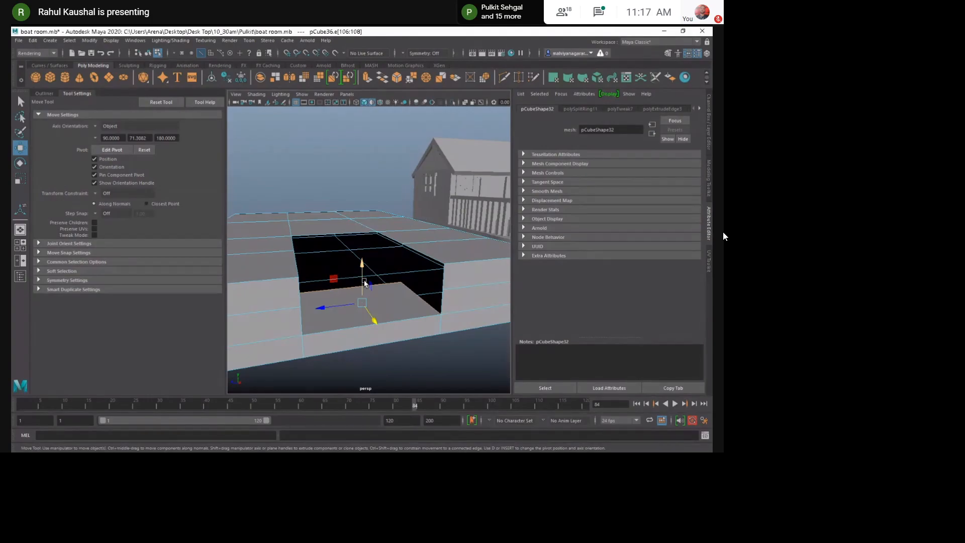
{"action": "left_click_drag", "start_coordinate": [365, 284], "coordinate": [449, 291]}
{"action": "key", "text": "ctrl+z"}
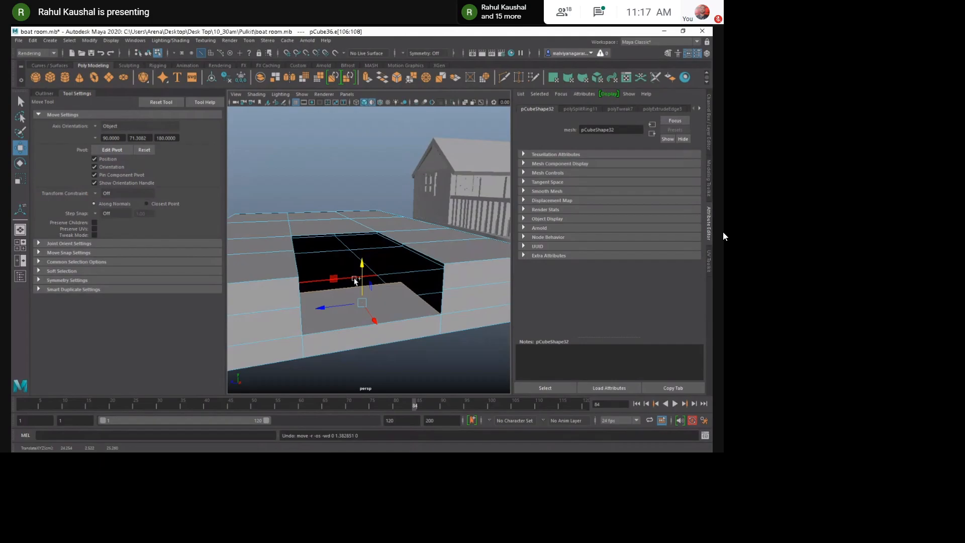
Extrude the lower tread's back and side edges upward to form a second riser with side walls, and merge the vertices.
{"action": "left_click_drag", "start_coordinate": [363, 277], "coordinate": [430, 291]}
{"action": "key", "text": "ctrl+z"}
{"action": "left_click_drag", "start_coordinate": [363, 270], "coordinate": [377, 285], "text": "shift"}
{"action": "left_click_drag", "start_coordinate": [263, 223], "coordinate": [474, 366]}
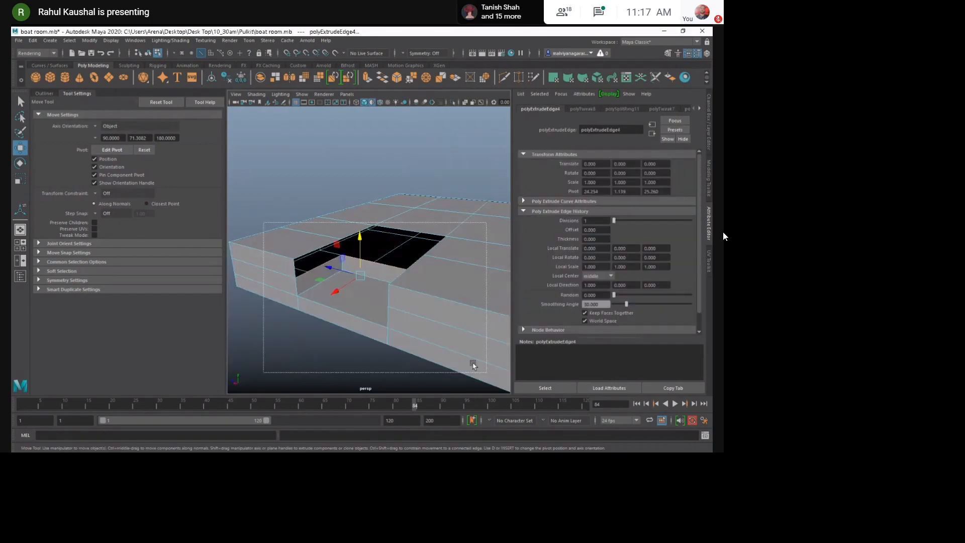
{"action": "right_click", "coordinate": [305, 261], "text": "shift"}
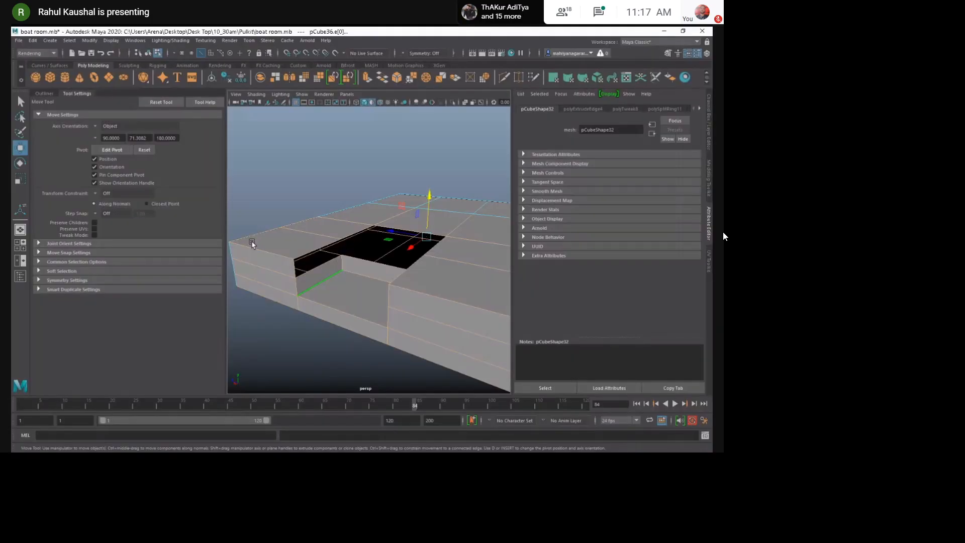
Bridge the low side walls' top edges to the slab's upper edges on both sides of the opening.
{"action": "key", "text": "q"}
{"action": "left_click", "coordinate": [330, 261]}
{"action": "left_click", "coordinate": [330, 242], "text": "shift"}
{"action": "left_click_drag", "start_coordinate": [330, 242], "coordinate": [437, 268], "text": "alt"}
{"action": "left_click", "coordinate": [436, 267], "text": "shift"}
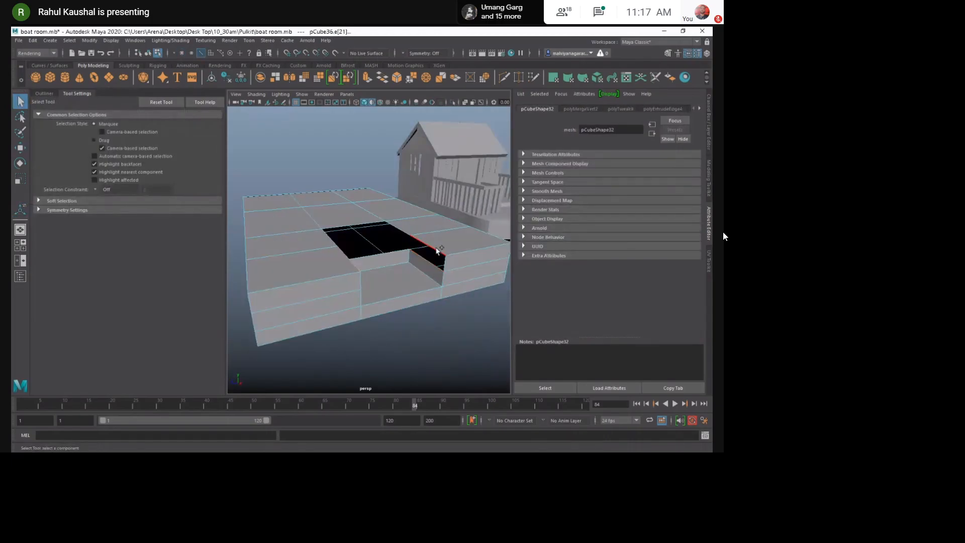
{"action": "left_click", "coordinate": [436, 249], "text": "shift"}
{"action": "right_click_drag", "start_coordinate": [403, 248], "coordinate": [396, 352], "text": "shift"}
{"action": "left_click_drag", "start_coordinate": [397, 354], "coordinate": [334, 288], "text": "alt"}
{"action": "right_click_drag", "start_coordinate": [334, 288], "coordinate": [368, 372], "text": "shift"}
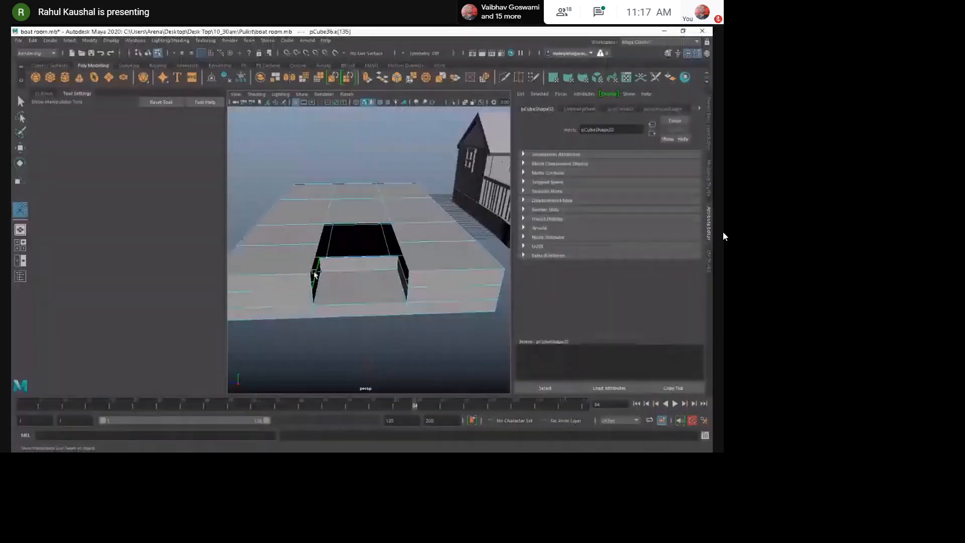
{"action": "right_click_drag", "start_coordinate": [339, 301], "coordinate": [347, 403], "text": "shift"}
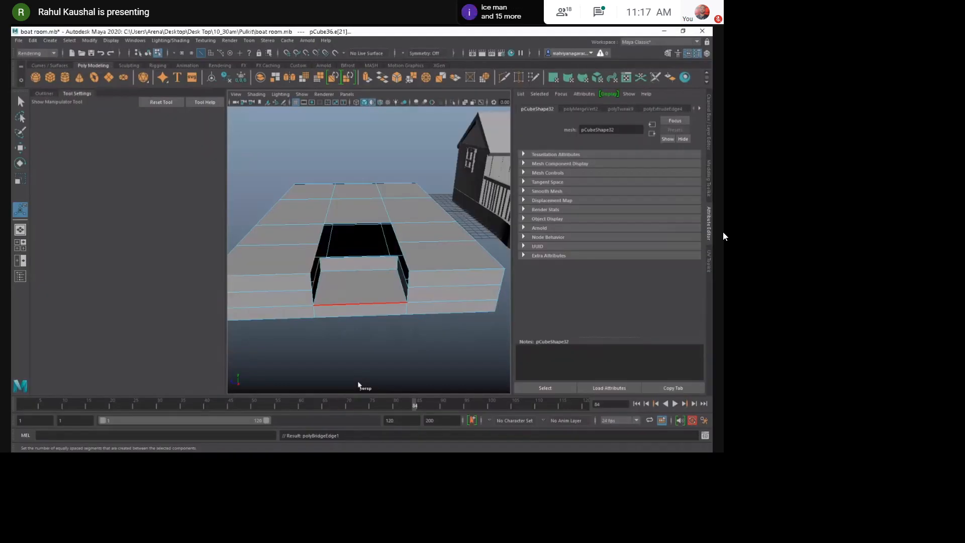
{"action": "left_click_drag", "start_coordinate": [358, 381], "coordinate": [398, 377], "text": "alt"}
{"action": "right_click_drag", "start_coordinate": [297, 302], "coordinate": [309, 409], "text": "shift"}
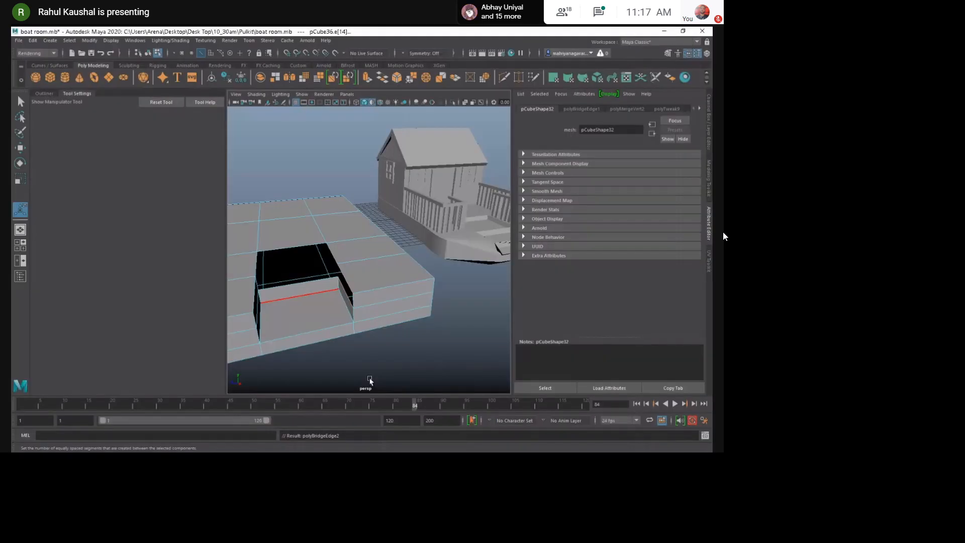
{"action": "left_click", "coordinate": [370, 382]}
Extrude the second riser's top edge back as an upper tread and snap it to the opening's back edge.
{"action": "left_click_drag", "start_coordinate": [370, 381], "coordinate": [308, 310], "text": "alt"}
{"action": "middle_click_drag", "start_coordinate": [309, 310], "coordinate": [381, 248], "text": "alt"}
{"action": "left_click", "coordinate": [352, 307]}
{"action": "left_click_drag", "start_coordinate": [352, 308], "coordinate": [337, 329], "text": "alt"}
{"action": "key", "text": "w"}
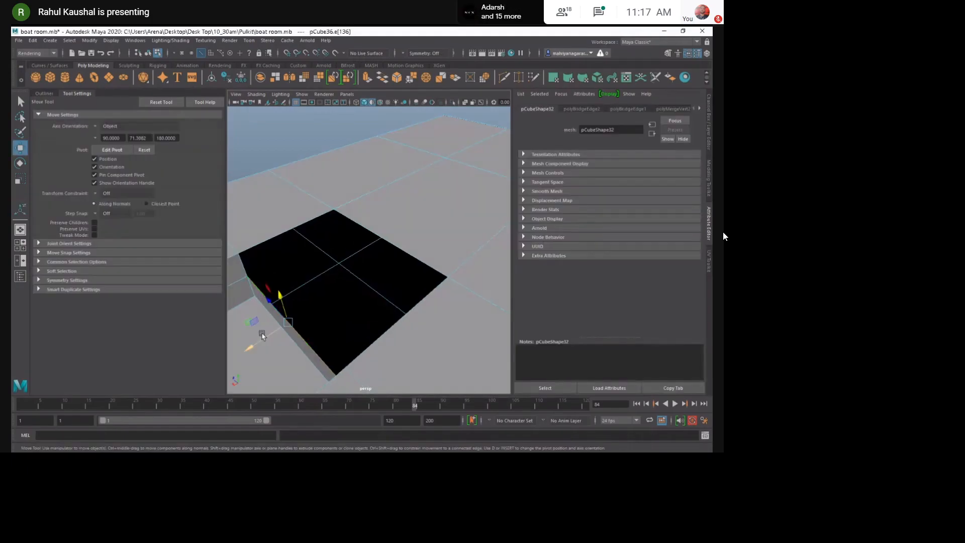
{"action": "left_click_drag", "start_coordinate": [269, 337], "coordinate": [278, 333], "text": "shift"}
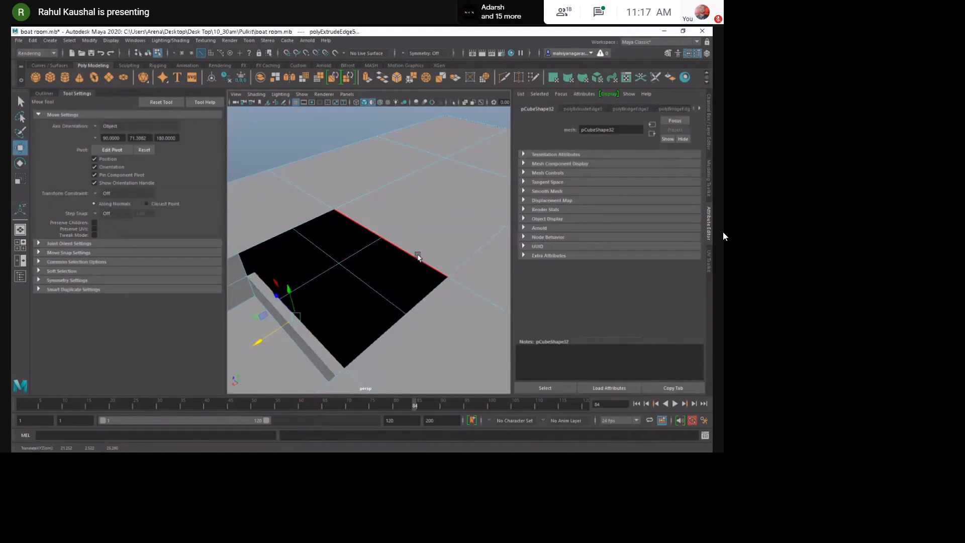
{"action": "key", "text": "v"}
{"action": "middle_click_drag", "start_coordinate": [360, 220], "coordinate": [348, 247]}
{"action": "left_click_drag", "start_coordinate": [347, 247], "coordinate": [455, 261], "text": "alt"}
Extrude the upper tread's back and side edges upward and vertex-snap them to the slab's top surface.
{"action": "left_click", "coordinate": [454, 261], "text": "shift"}
{"action": "left_click", "coordinate": [320, 287], "text": "shift"}
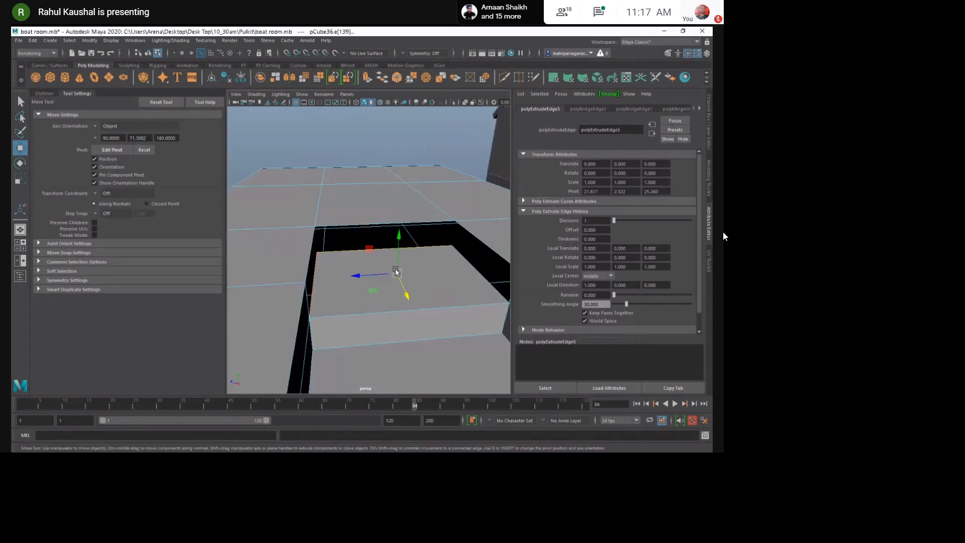
{"action": "left_click_drag", "start_coordinate": [403, 245], "coordinate": [405, 231], "text": "shift"}
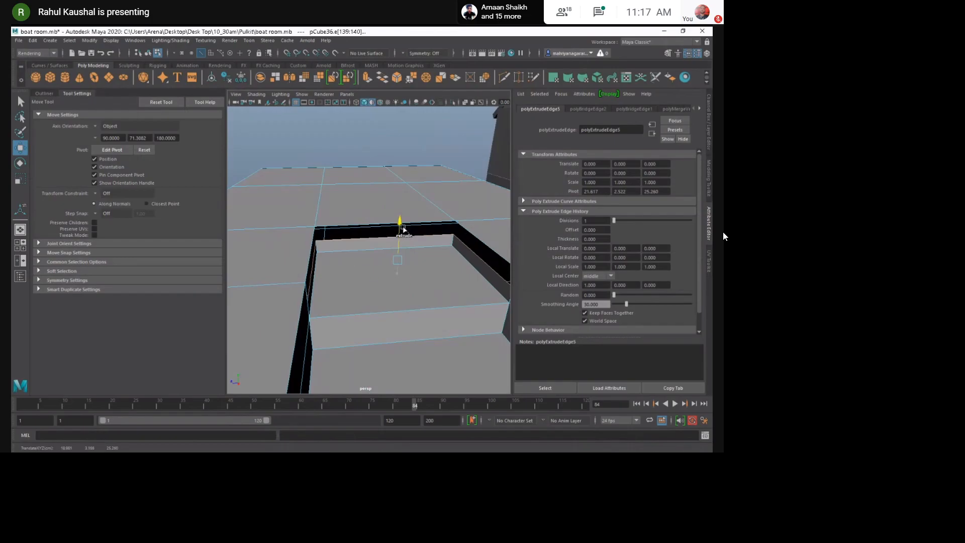
{"action": "key", "text": "v"}
{"action": "middle_click_drag", "start_coordinate": [463, 234], "coordinate": [454, 225]}
Merge the slab's overlapping vertices and select the slab in object mode.
{"action": "left_click_drag", "start_coordinate": [454, 226], "coordinate": [397, 261], "text": "alt"}
{"action": "scroll", "coordinate": [395, 267], "scroll_direction": "down", "scroll_amount": 3}
{"action": "right_click_drag", "start_coordinate": [390, 275], "coordinate": [362, 224]}
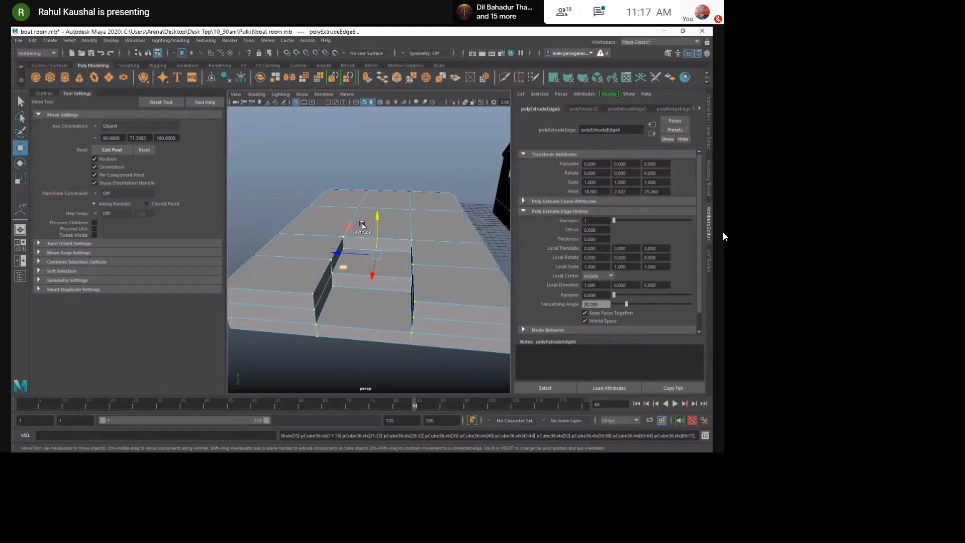
{"action": "left_click", "coordinate": [362, 226]}
{"action": "left_click_drag", "start_coordinate": [392, 269], "coordinate": [407, 314], "text": "alt"}
{"action": "key", "text": "q"}
{"action": "left_click", "coordinate": [374, 330]}
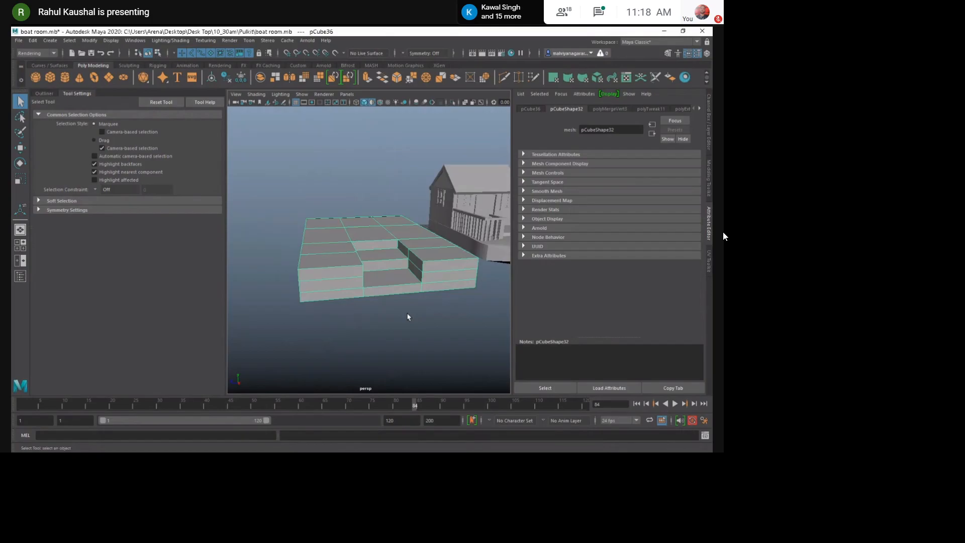
{"action": "left_click_drag", "start_coordinate": [408, 304], "coordinate": [382, 303], "text": "alt"}
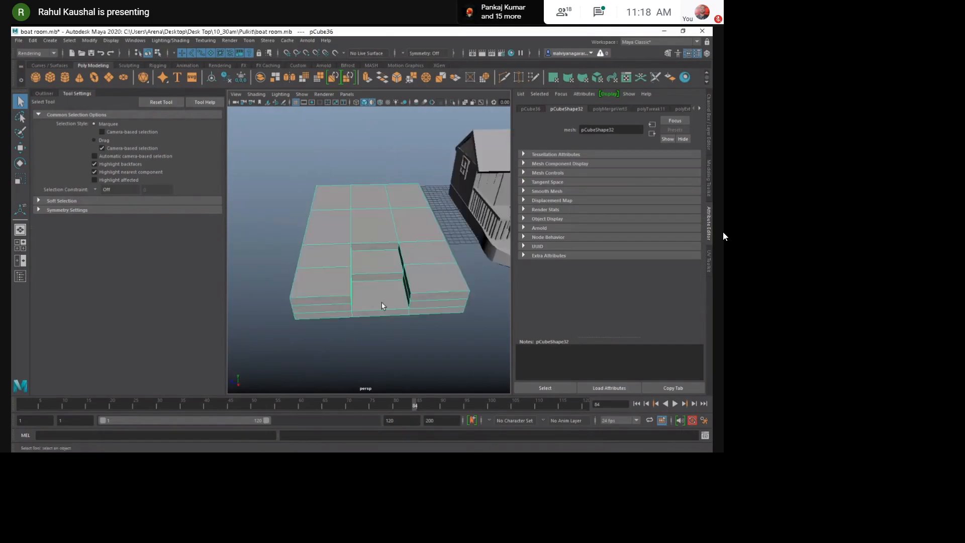
Delete the stepped section's faces and the front underside faces beneath it, leaving the rear underside faces out of the selection.
{"action": "key", "text": "F11"}
{"action": "left_click_drag", "start_coordinate": [386, 341], "coordinate": [370, 261]}
{"action": "scroll", "coordinate": [385, 319], "scroll_direction": "up", "scroll_amount": 3}
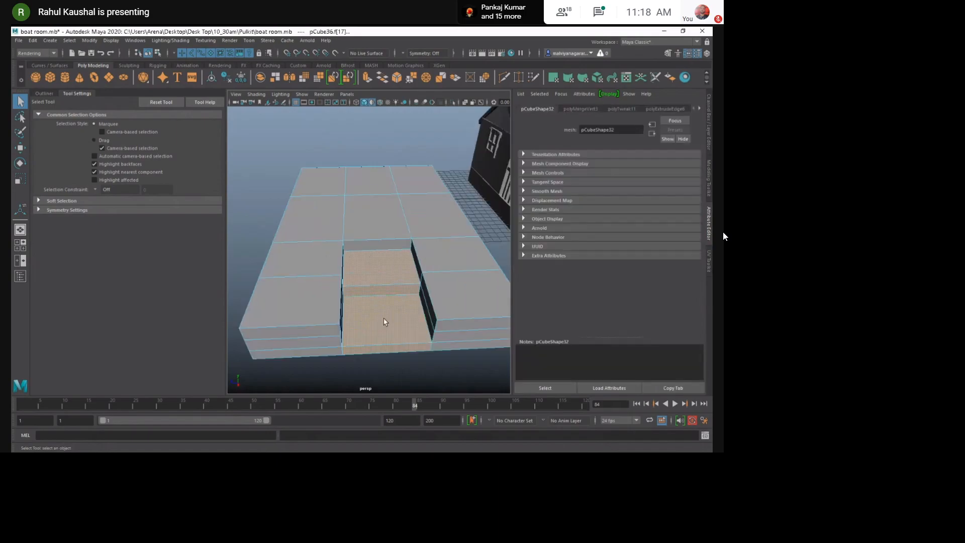
{"action": "key", "text": "Delete"}
{"action": "left_click_drag", "start_coordinate": [384, 318], "coordinate": [364, 277], "text": "alt"}
{"action": "key", "text": "ctrl+z"}
{"action": "key", "text": "ctrl+z"}
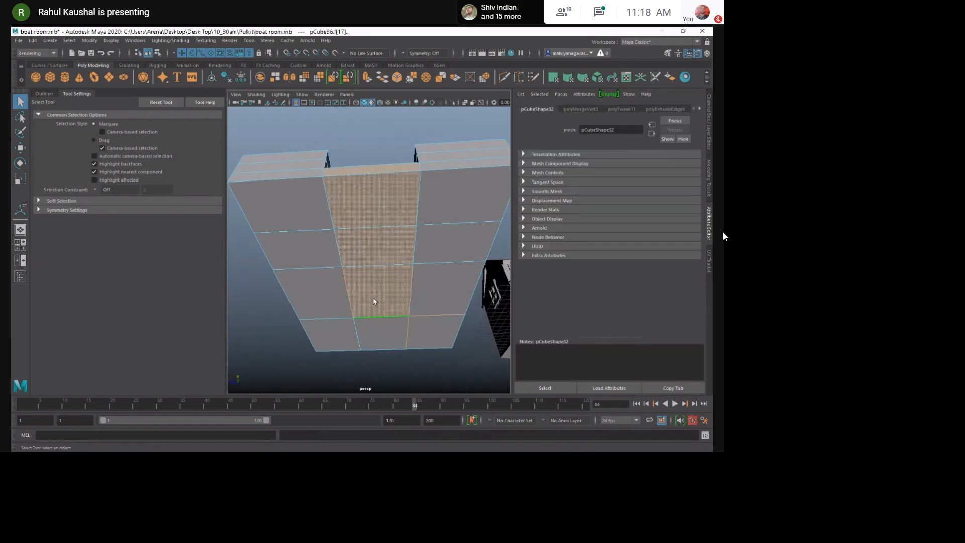
{"action": "left_click_drag", "start_coordinate": [319, 295], "coordinate": [428, 339], "text": "shift"}
{"action": "left_click_drag", "start_coordinate": [273, 295], "coordinate": [431, 338], "text": "ctrl"}
{"action": "left_click_drag", "start_coordinate": [378, 284], "coordinate": [380, 311], "text": "alt"}
{"action": "key", "text": "Delete"}
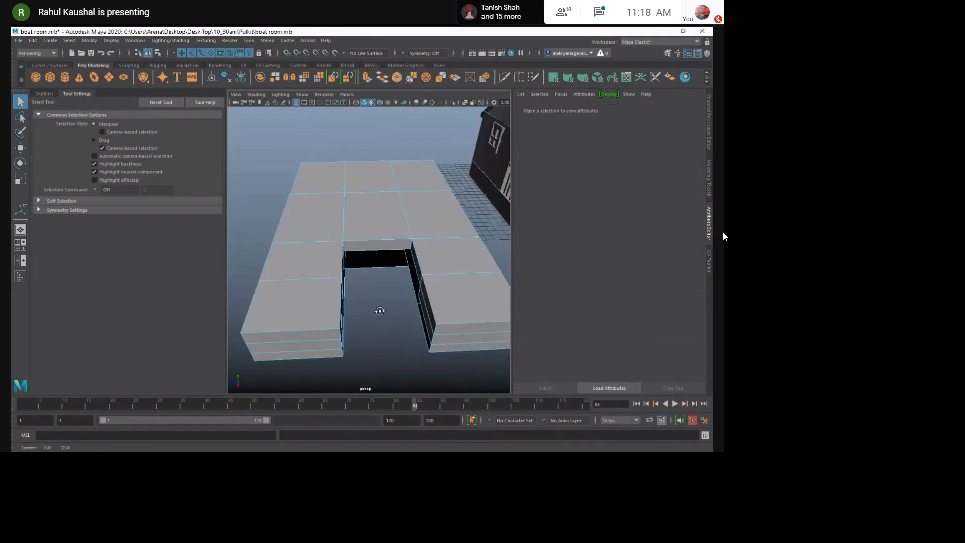
Select a top border edge on the slab's long side near the uncut end.
{"action": "left_click_drag", "start_coordinate": [338, 282], "coordinate": [370, 295], "text": "alt"}
{"action": "middle_click_drag", "start_coordinate": [370, 295], "coordinate": [359, 264], "text": "alt"}
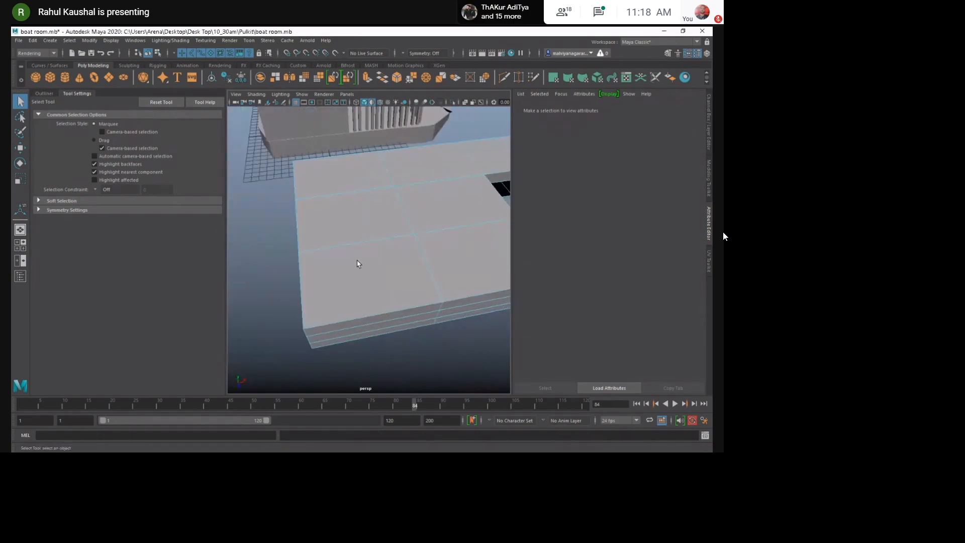
{"action": "left_click", "coordinate": [361, 264]}
{"action": "left_click_drag", "start_coordinate": [361, 262], "coordinate": [364, 240], "text": "alt"}
{"action": "key", "text": "F10"}
{"action": "left_click", "coordinate": [342, 307]}
{"action": "right_click", "coordinate": [365, 208], "text": "ctrl"}
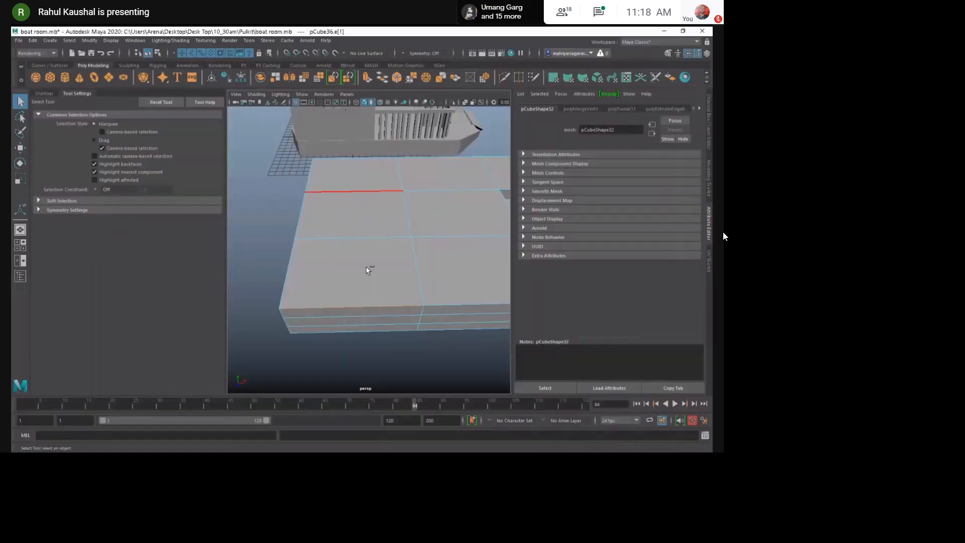
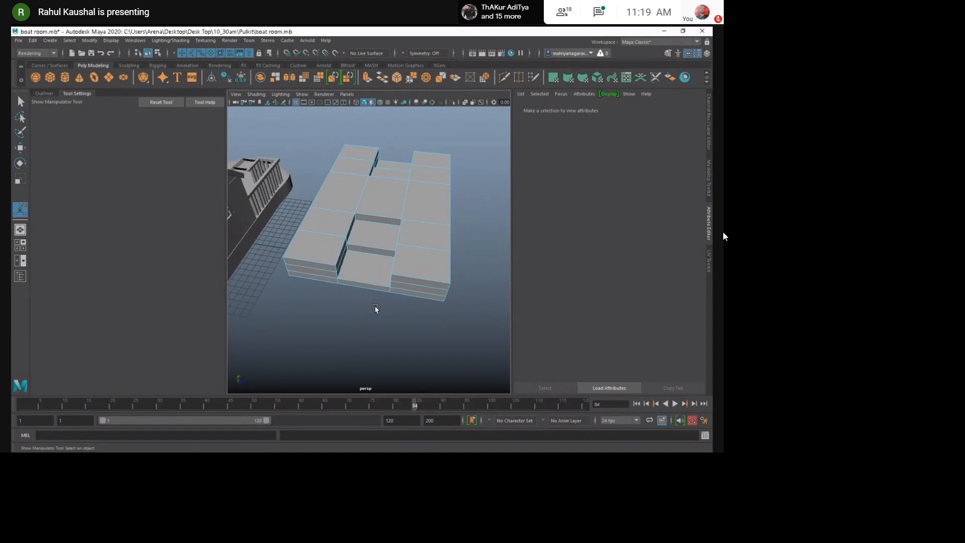
Preview the slab in smooth mesh display, examine its rounded steps and corners, and restore the unsmoothed display.
{"action": "key", "text": "3"}
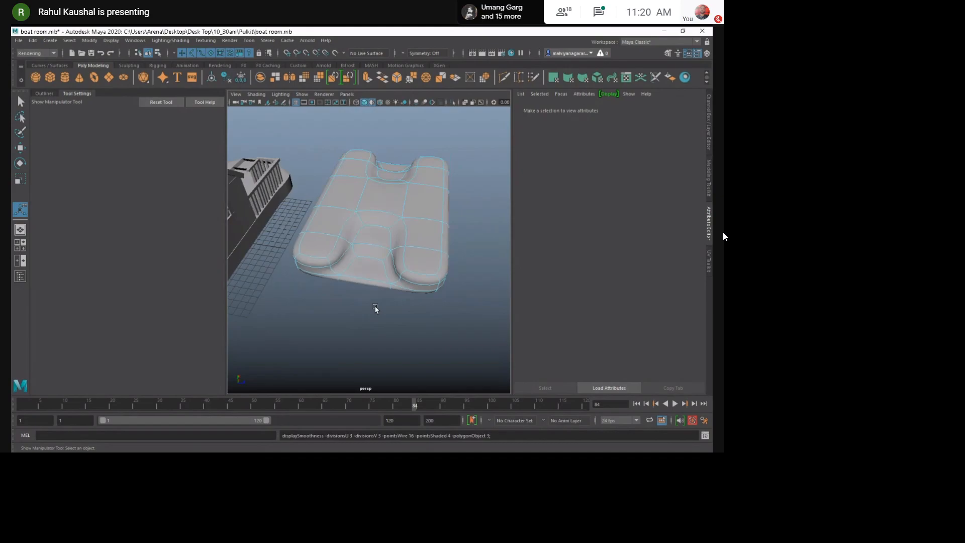
{"action": "scroll", "coordinate": [396, 258], "scroll_direction": "up", "scroll_amount": 4}
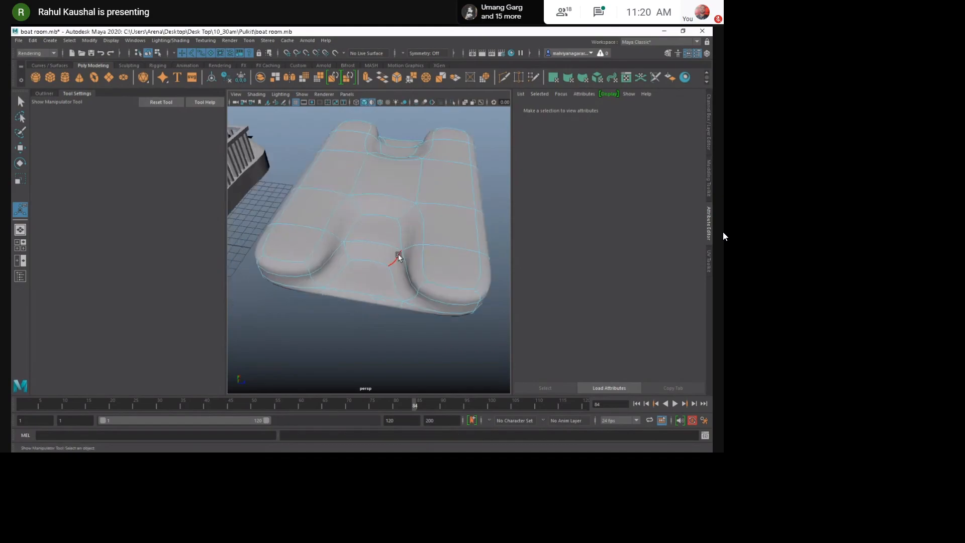
{"action": "left_click_drag", "start_coordinate": [393, 255], "coordinate": [316, 267], "text": "alt"}
{"action": "scroll", "coordinate": [395, 256], "scroll_direction": "down", "scroll_amount": 8}
{"action": "left_click_drag", "start_coordinate": [400, 256], "coordinate": [371, 252], "text": "alt"}
{"action": "key", "text": "q"}
{"action": "left_click", "coordinate": [459, 181]}
{"action": "left_click_drag", "start_coordinate": [439, 273], "coordinate": [478, 277], "text": "alt"}
{"action": "left_click", "coordinate": [410, 247]}
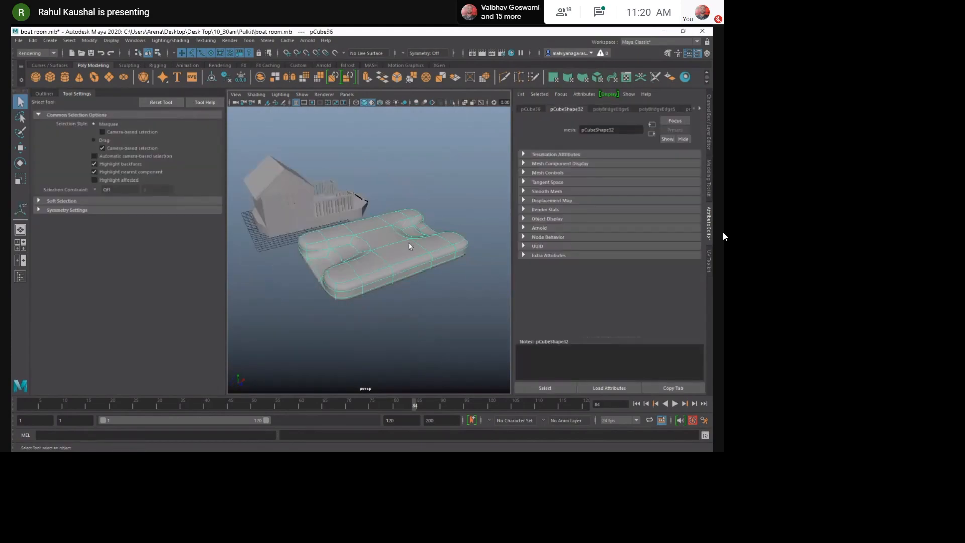
{"action": "key", "text": "1"}
Insert supporting edge loops with Multi-Cut close to the slab's outer sides and ends.
{"action": "left_click_drag", "start_coordinate": [402, 244], "coordinate": [335, 304], "text": "alt"}
{"action": "scroll", "coordinate": [384, 296], "scroll_direction": "up", "scroll_amount": 3}
{"action": "mouse_move", "coordinate": [335, 235]}
{"action": "right_mouse_down", "text": "shift"}
{"action": "mouse_move", "coordinate": [337, 297]}
{"action": "mouse_move", "coordinate": [324, 245]}
{"action": "mouse_move", "coordinate": [332, 237]}
{"action": "mouse_move", "coordinate": [304, 227]}
{"action": "mouse_move", "coordinate": [295, 234]}
{"action": "right_mouse_up", "text": "shift"}
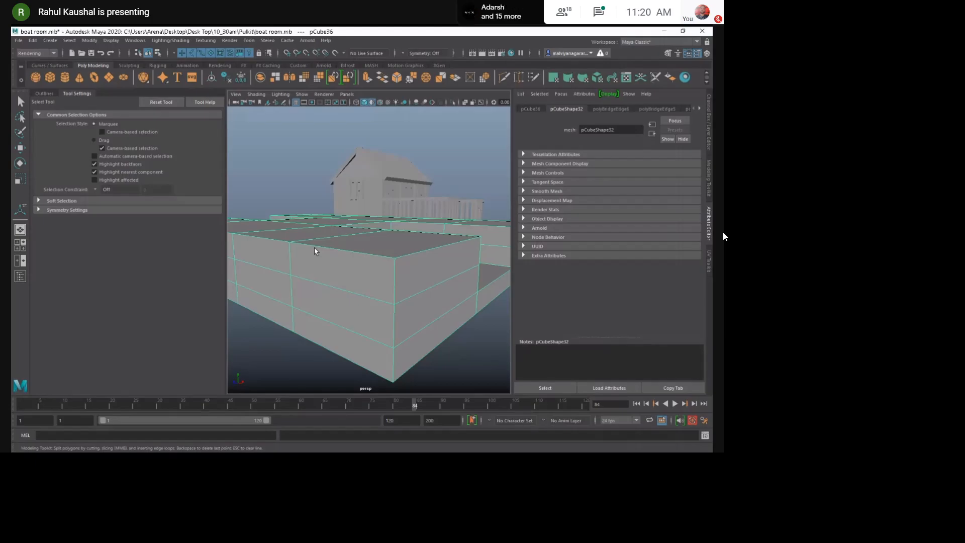
{"action": "left_click_drag", "start_coordinate": [315, 251], "coordinate": [274, 254], "text": "alt"}
{"action": "right_click_drag", "start_coordinate": [402, 264], "coordinate": [377, 267], "text": "alt"}
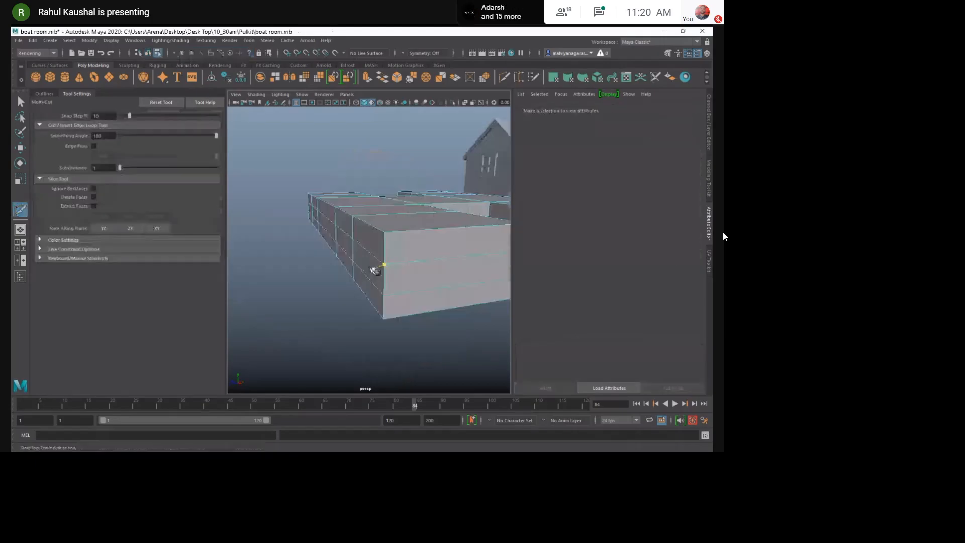
{"action": "left_click", "coordinate": [390, 231], "text": "ctrl"}
{"action": "left_click_drag", "start_coordinate": [411, 257], "coordinate": [322, 276], "text": "alt"}
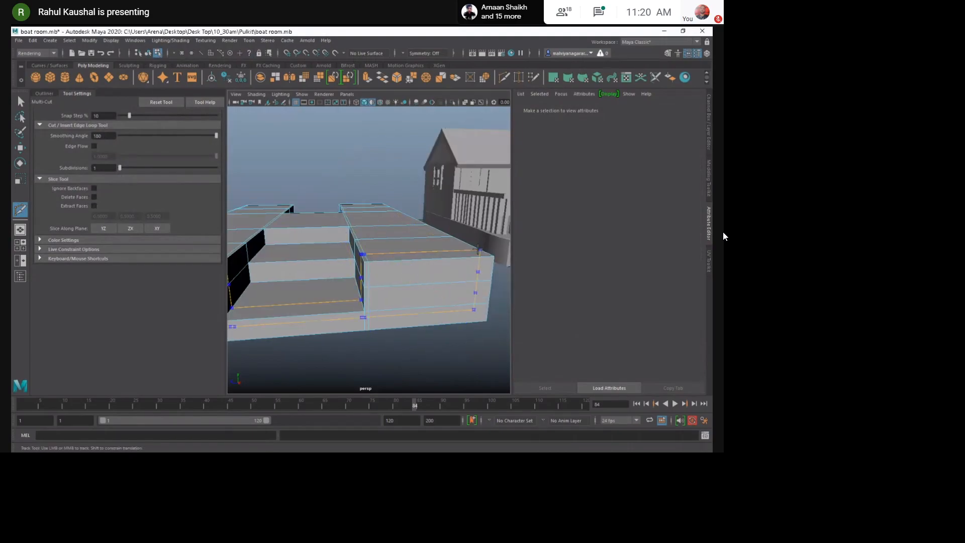
{"action": "left_click_drag", "start_coordinate": [485, 256], "coordinate": [459, 273], "text": "alt"}
{"action": "middle_click_drag", "start_coordinate": [459, 273], "coordinate": [410, 240], "text": "alt"}
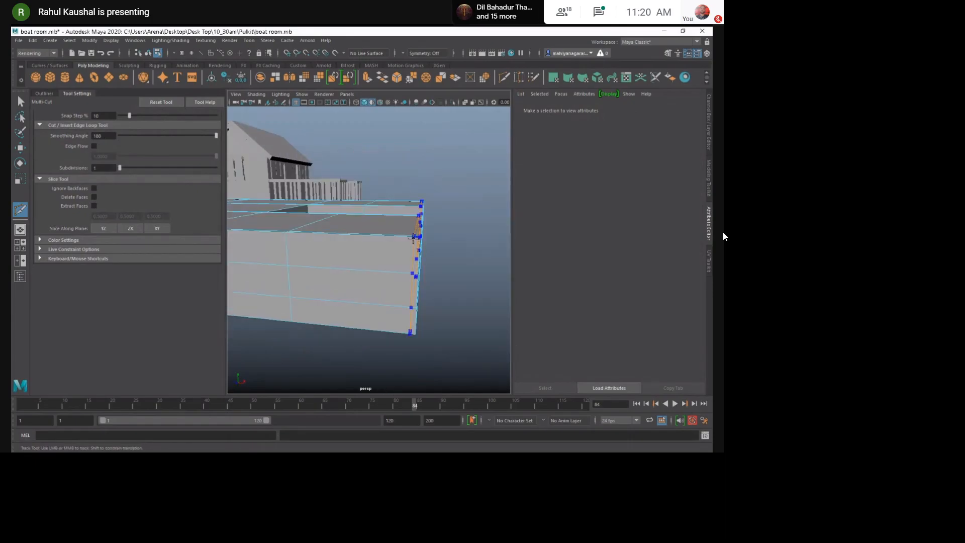
Check the slab's corners with the supporting loops in smooth preview, and switch back to the unsmoothed display.
{"action": "left_click_drag", "start_coordinate": [442, 297], "coordinate": [478, 276], "text": "alt"}
{"action": "key", "text": "3"}
{"action": "right_click_drag", "start_coordinate": [479, 276], "coordinate": [408, 263], "text": "alt"}
{"action": "left_click_drag", "start_coordinate": [407, 263], "coordinate": [303, 263], "text": "alt"}
{"action": "scroll", "coordinate": [303, 263], "scroll_direction": "up", "scroll_amount": 5}
{"action": "middle_click_drag", "start_coordinate": [302, 263], "coordinate": [367, 289], "text": "alt"}
{"action": "key", "text": "1"}
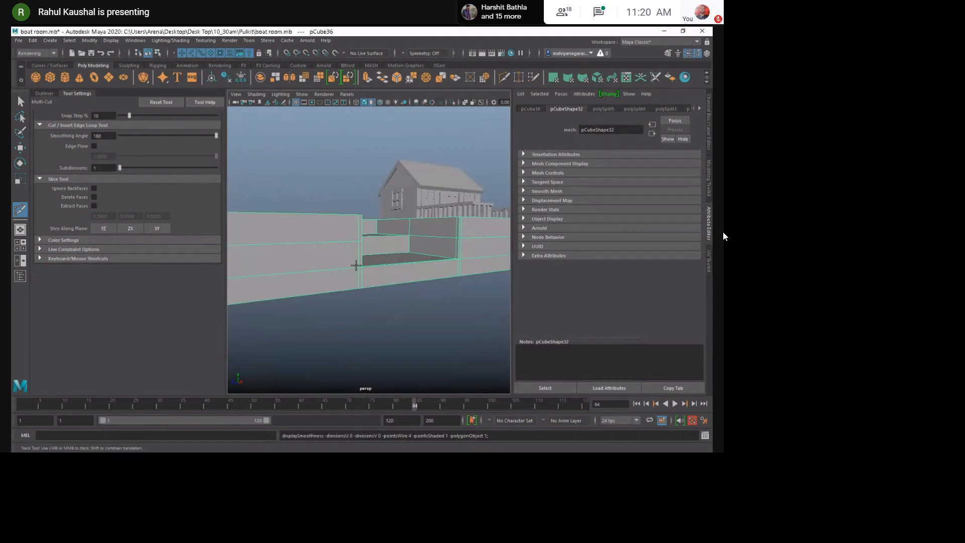
Insert supporting edge loops with Multi-Cut just inside both side walls of the stepped opening.
{"action": "key", "text": "w"}
{"action": "right_click_drag", "start_coordinate": [359, 253], "coordinate": [354, 180]}
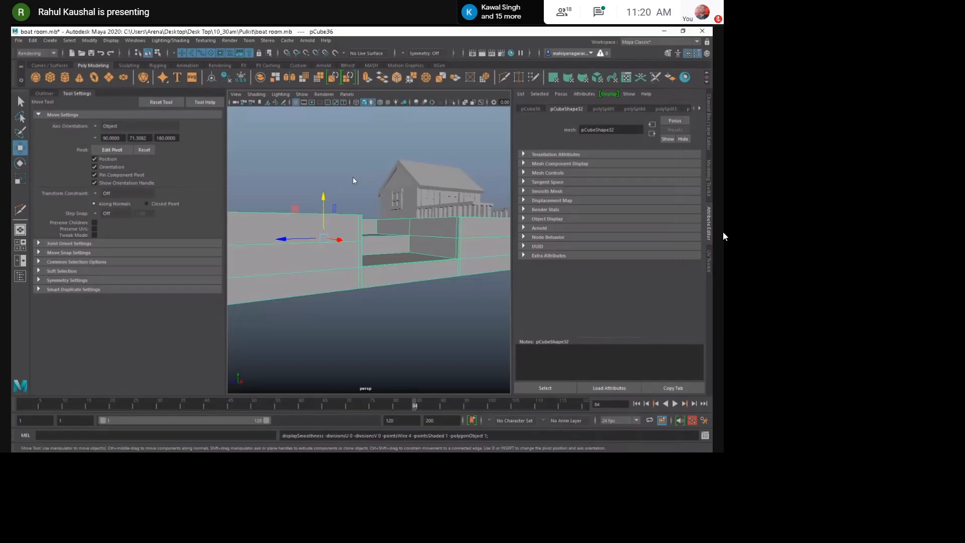
{"action": "key", "text": "y"}
{"action": "left_click_drag", "start_coordinate": [361, 261], "coordinate": [302, 278], "text": "alt"}
{"action": "right_click_drag", "start_coordinate": [301, 278], "coordinate": [364, 272], "text": "alt"}
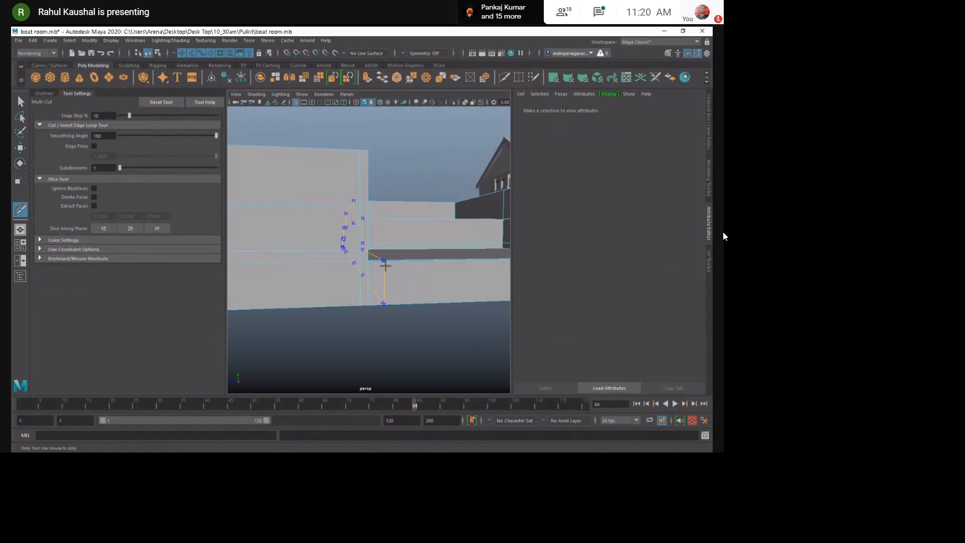
{"action": "left_click", "coordinate": [375, 264], "text": "ctrl"}
{"action": "middle_click_drag", "start_coordinate": [407, 288], "coordinate": [339, 287], "text": "alt"}
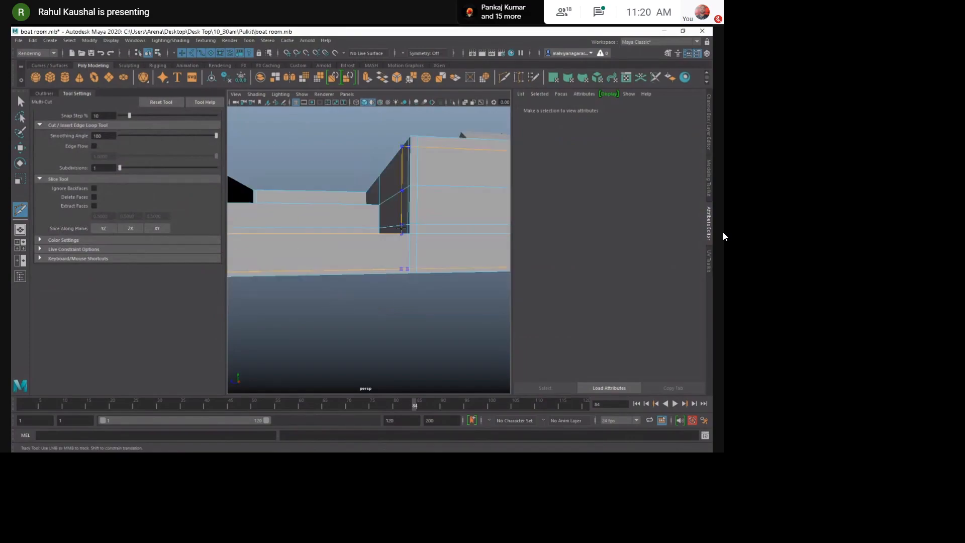
{"action": "left_click_drag", "start_coordinate": [399, 242], "coordinate": [423, 258], "text": "alt"}
{"action": "middle_click_drag", "start_coordinate": [423, 259], "coordinate": [427, 247], "text": "alt"}
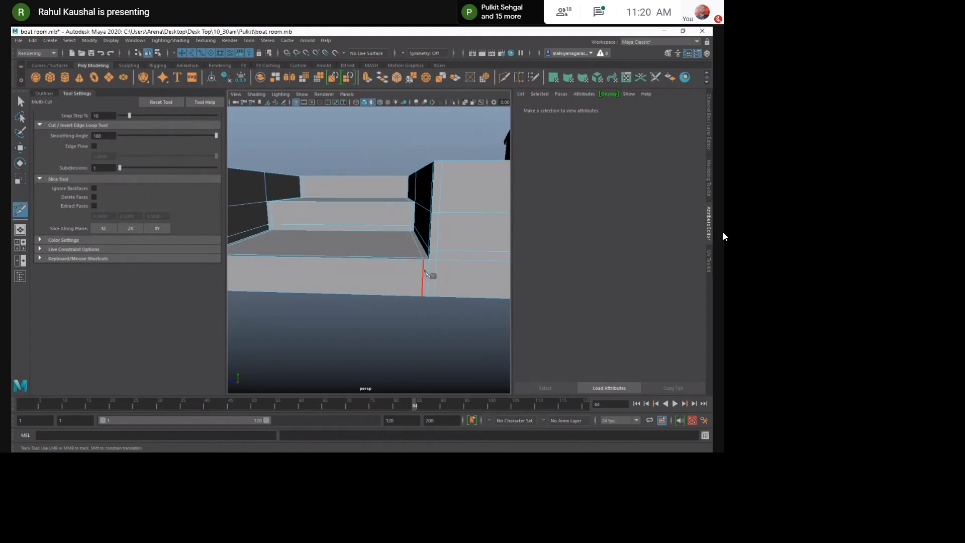
Insert horizontal supporting edge loops around the slab beside the existing height divisions at the steps.
{"action": "right_click_drag", "start_coordinate": [433, 275], "coordinate": [417, 277], "text": "alt"}
{"action": "mouse_move", "coordinate": [417, 278]}
{"action": "left_mouse_down", "text": "alt"}
{"action": "mouse_move", "coordinate": [397, 294]}
{"action": "mouse_move", "coordinate": [428, 264]}
{"action": "left_mouse_up", "text": "alt"}
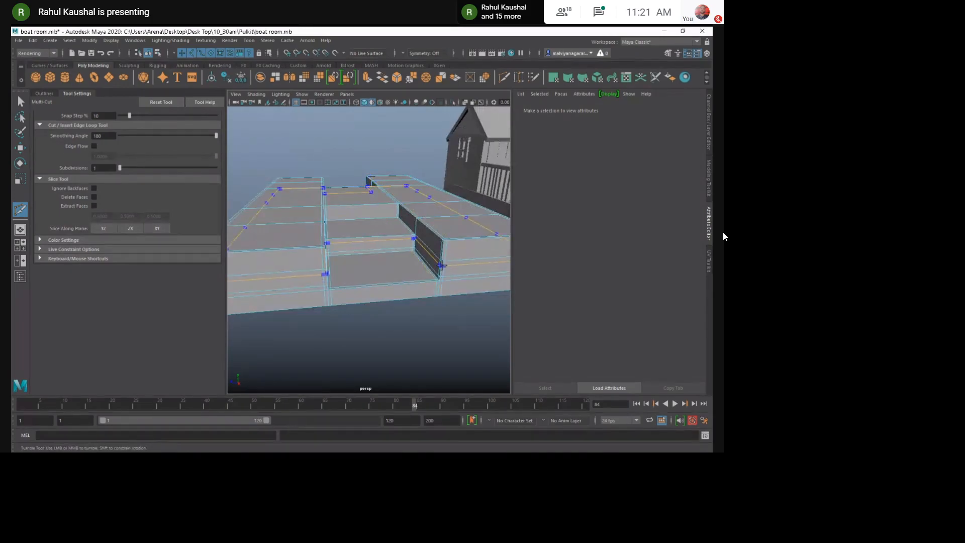
{"action": "left_click", "coordinate": [444, 266], "text": "ctrl"}
{"action": "left_click", "coordinate": [444, 255], "text": "ctrl"}
Insert vertical supporting edge loops with Multi-Cut close to the existing cross divisions along the slab's long side.
{"action": "left_click_drag", "start_coordinate": [444, 255], "coordinate": [312, 260], "text": "alt"}
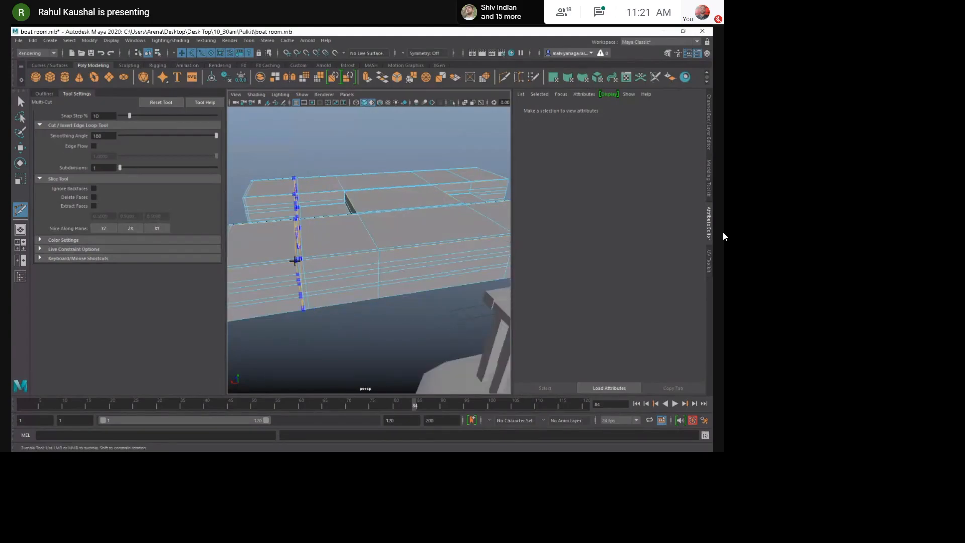
{"action": "left_click", "coordinate": [295, 261], "text": "ctrl"}
{"action": "left_click", "coordinate": [378, 286]}
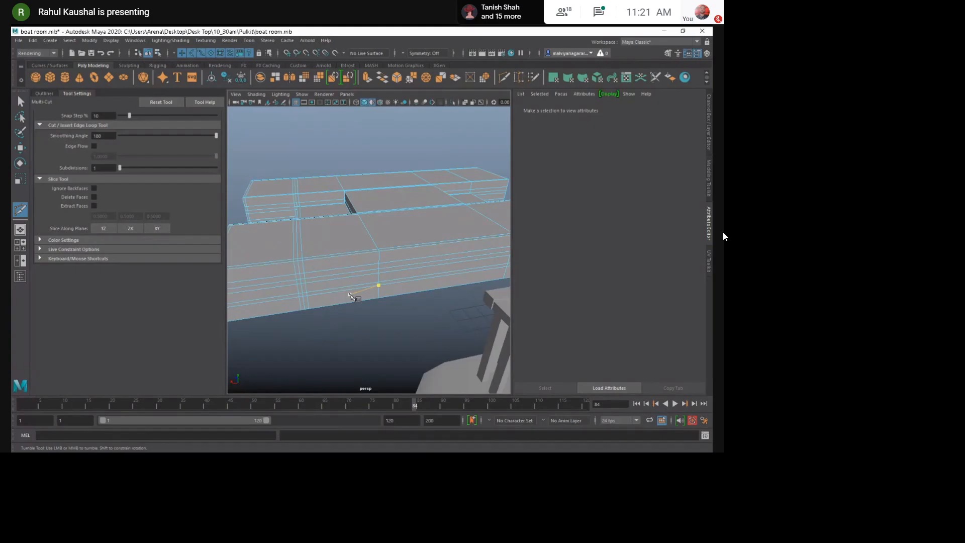
{"action": "key", "text": "ctrl+z"}
{"action": "left_click", "coordinate": [384, 252], "text": "ctrl"}
{"action": "left_click_drag", "start_coordinate": [384, 251], "coordinate": [454, 285], "text": "alt"}
{"action": "scroll", "coordinate": [403, 261], "scroll_direction": "up", "scroll_amount": 3}
{"action": "scroll", "coordinate": [389, 279], "scroll_direction": "down", "scroll_amount": 3}
{"action": "left_click_drag", "start_coordinate": [389, 279], "coordinate": [418, 277], "text": "alt"}
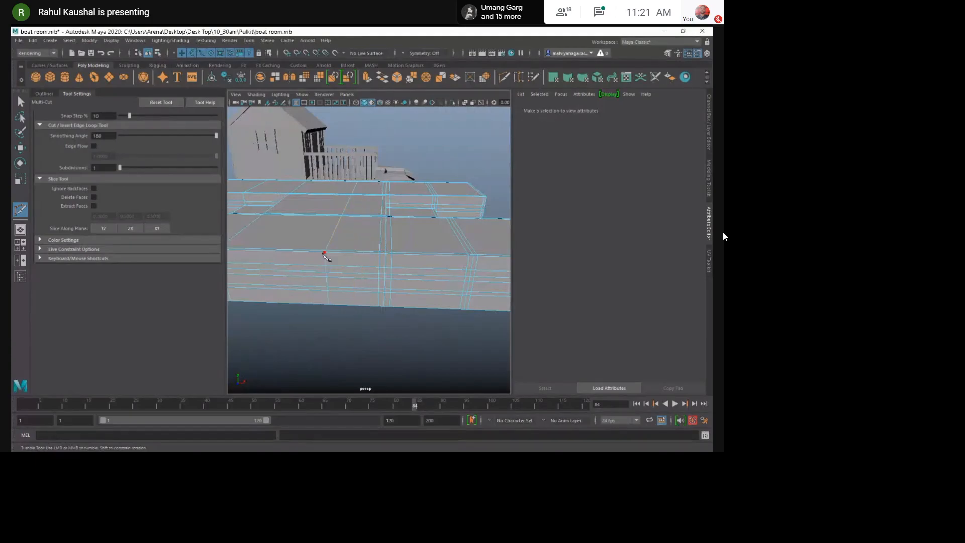
Insert lengthwise edge loops with Multi-Cut through the middle of both side blocks and the recessed steps.
{"action": "middle_click_drag", "start_coordinate": [323, 254], "coordinate": [351, 252], "text": "alt"}
{"action": "left_click_drag", "start_coordinate": [356, 241], "coordinate": [299, 240], "text": "alt"}
{"action": "middle_click_drag", "start_coordinate": [298, 241], "coordinate": [330, 237], "text": "alt"}
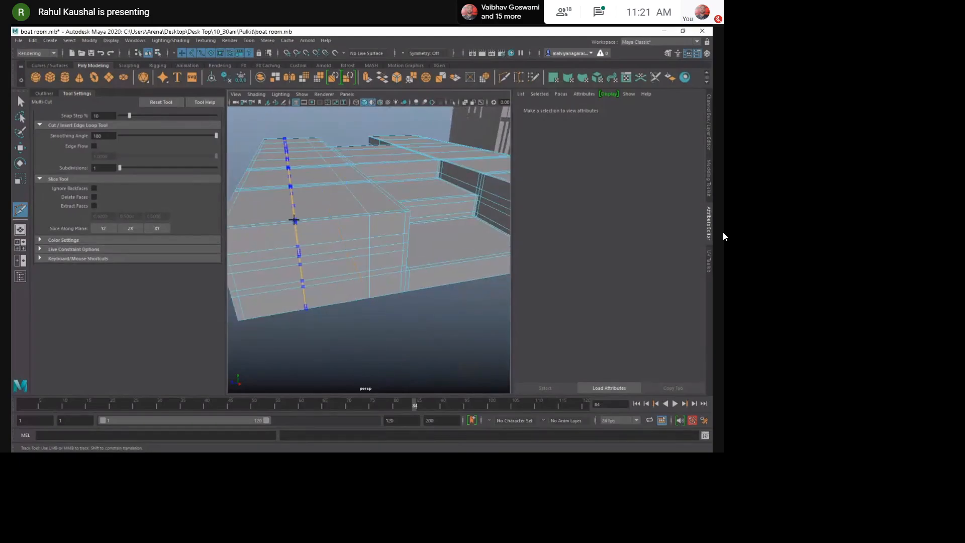
{"action": "left_click_drag", "start_coordinate": [294, 221], "coordinate": [307, 242], "text": "alt"}
{"action": "middle_click_drag", "start_coordinate": [307, 241], "coordinate": [361, 222], "text": "alt"}
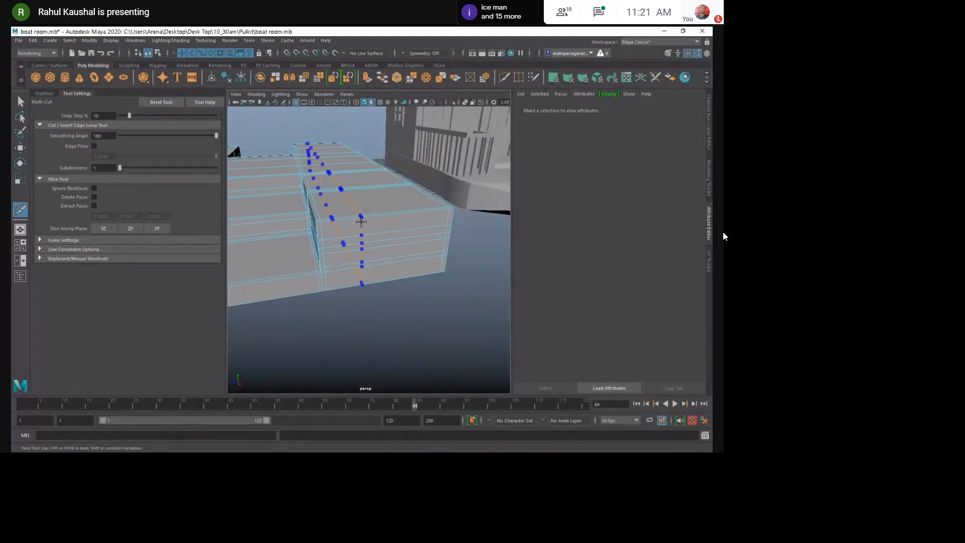
{"action": "right_click_drag", "start_coordinate": [334, 241], "coordinate": [375, 236], "text": "alt"}
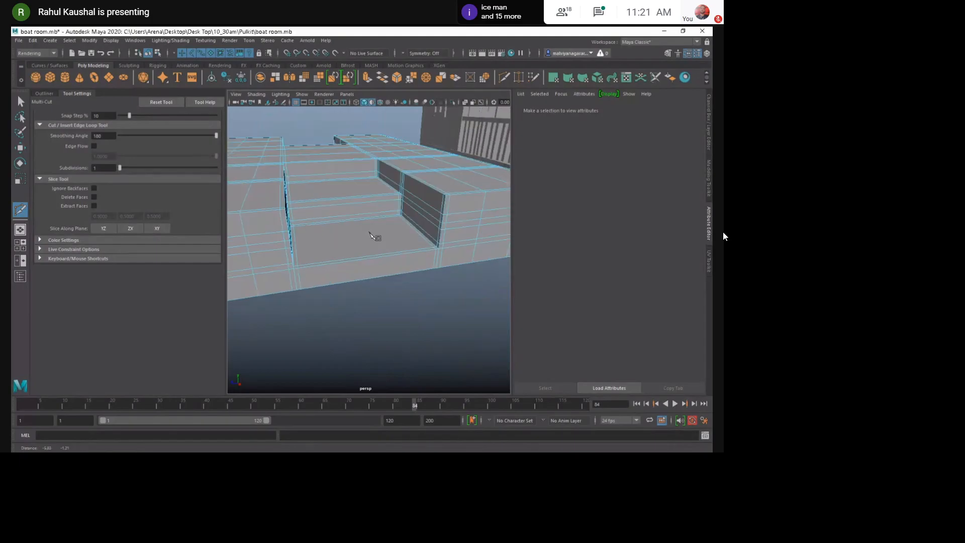
{"action": "middle_click_drag", "start_coordinate": [375, 236], "coordinate": [343, 224], "text": "alt"}
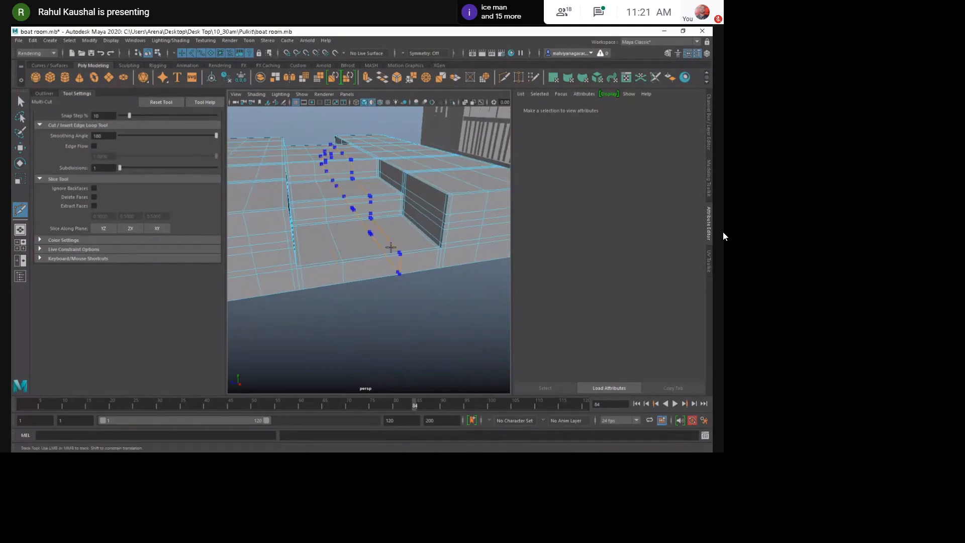
Insert additional cross edge loops with Multi-Cut in the wide spans between the divisions on the slab's long side.
{"action": "left_click_drag", "start_coordinate": [366, 271], "coordinate": [443, 250], "text": "alt"}
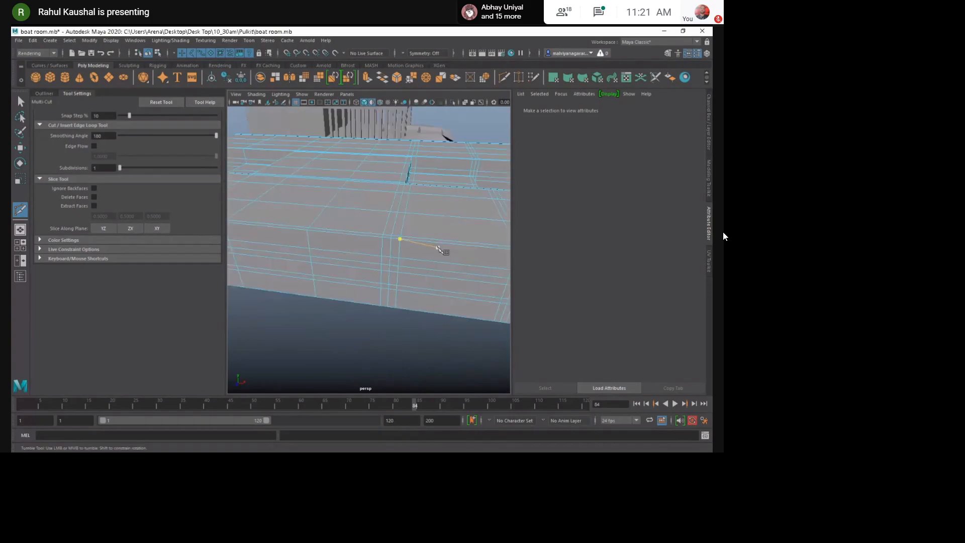
{"action": "middle_click_drag", "start_coordinate": [438, 248], "coordinate": [333, 237], "text": "alt"}
{"action": "left_click", "coordinate": [346, 233], "text": "ctrl"}
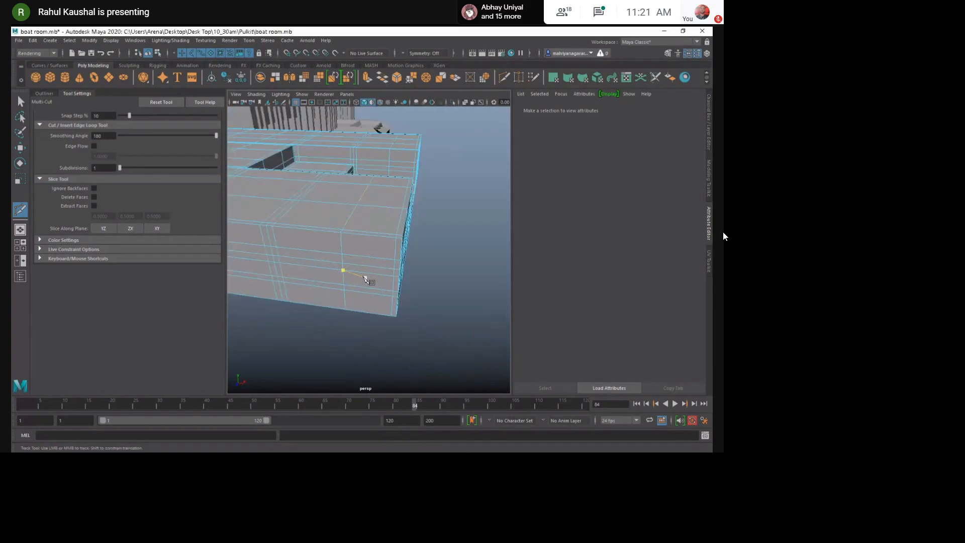
{"action": "middle_click_drag", "start_coordinate": [369, 279], "coordinate": [403, 274], "text": "alt"}
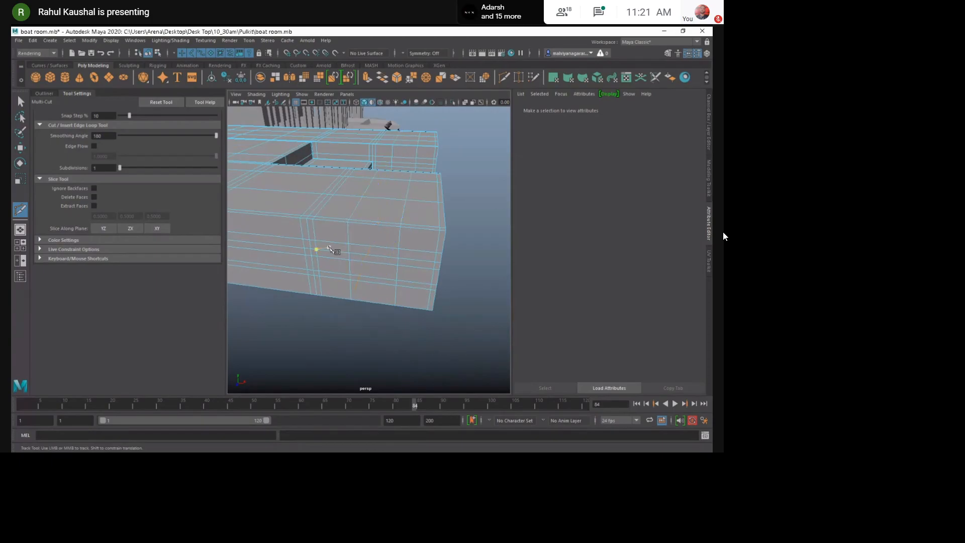
{"action": "right_click_drag", "start_coordinate": [347, 222], "coordinate": [396, 246], "text": "alt"}
{"action": "left_click", "coordinate": [427, 204], "text": "ctrl"}
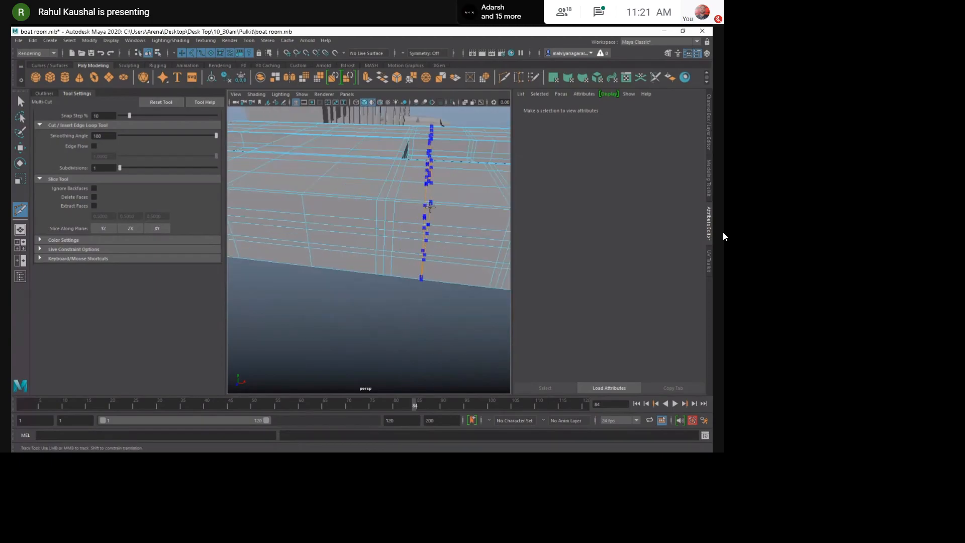
Examine the slab's end face and the lower step corner in smooth preview, and switch back to the unsmoothed display.
{"action": "right_click_drag", "start_coordinate": [480, 214], "coordinate": [432, 244], "text": "alt"}
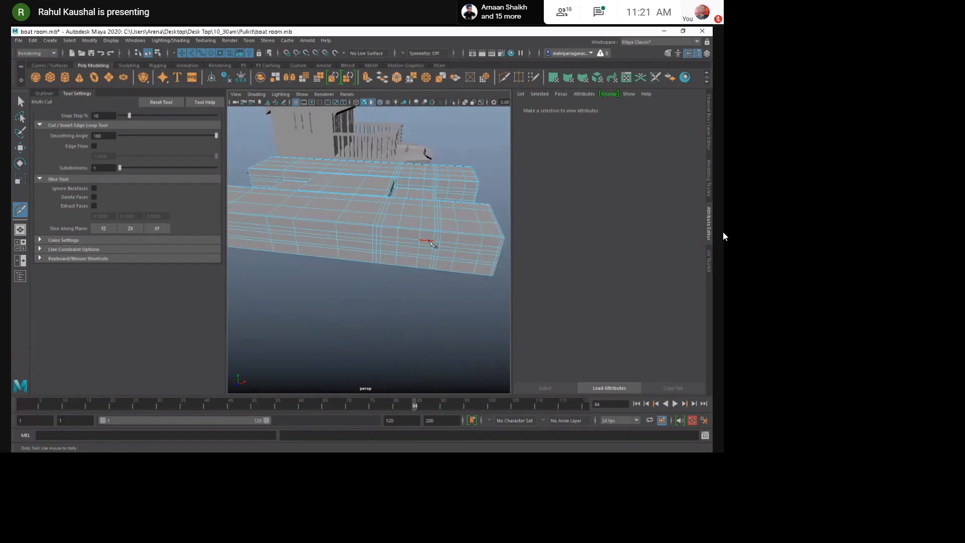
{"action": "left_click_drag", "start_coordinate": [431, 244], "coordinate": [364, 243], "text": "alt"}
{"action": "key", "text": "3"}
{"action": "key", "text": "w"}
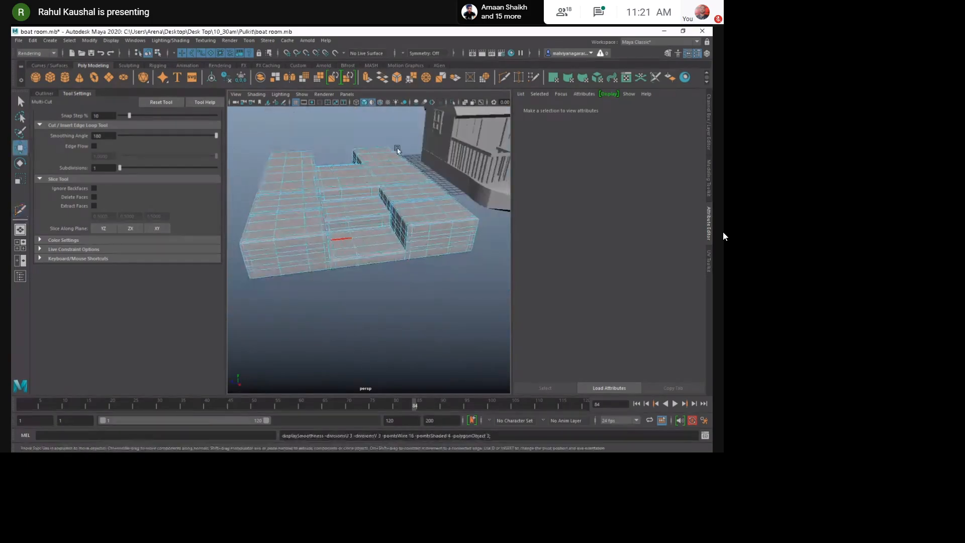
{"action": "left_click", "coordinate": [402, 284]}
{"action": "mouse_move", "coordinate": [388, 274]}
{"action": "left_mouse_down", "text": "alt"}
{"action": "mouse_move", "coordinate": [366, 272]}
{"action": "mouse_move", "coordinate": [396, 266]}
{"action": "left_mouse_up", "text": "alt"}
{"action": "right_click_drag", "start_coordinate": [397, 265], "coordinate": [393, 291], "text": "alt"}
{"action": "middle_click_drag", "start_coordinate": [372, 144], "coordinate": [383, 211], "text": "alt"}
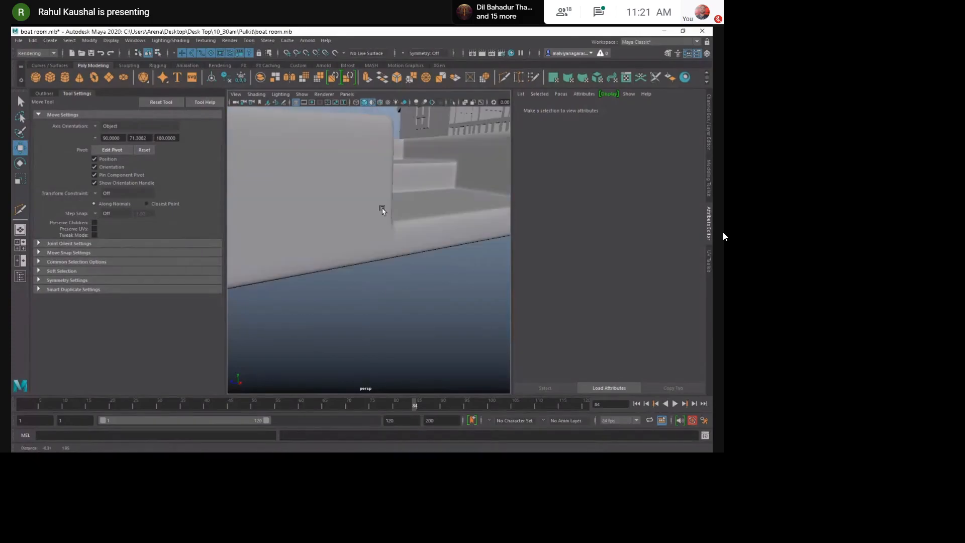
{"action": "left_click", "coordinate": [370, 257]}
{"action": "key", "text": "1"}
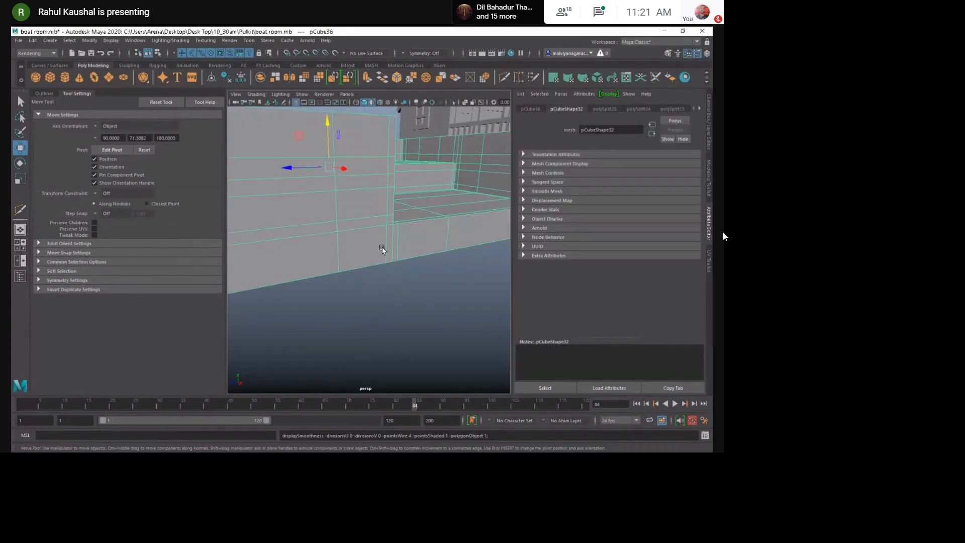
Inspect the stepped opening and the slab's bottom edge from several sides in smooth preview.
{"action": "key", "text": "3"}
{"action": "left_click", "coordinate": [381, 272]}
{"action": "middle_click_drag", "start_coordinate": [383, 249], "coordinate": [310, 248], "text": "alt"}
{"action": "left_click_drag", "start_coordinate": [311, 247], "coordinate": [331, 251], "text": "alt"}
{"action": "right_click_drag", "start_coordinate": [331, 251], "coordinate": [347, 269], "text": "alt"}
{"action": "left_click_drag", "start_coordinate": [347, 269], "coordinate": [399, 274], "text": "alt"}
{"action": "middle_click_drag", "start_coordinate": [399, 274], "coordinate": [354, 307], "text": "alt"}
{"action": "left_click_drag", "start_coordinate": [354, 306], "coordinate": [379, 230], "text": "alt"}
{"action": "left_click", "coordinate": [386, 247]}
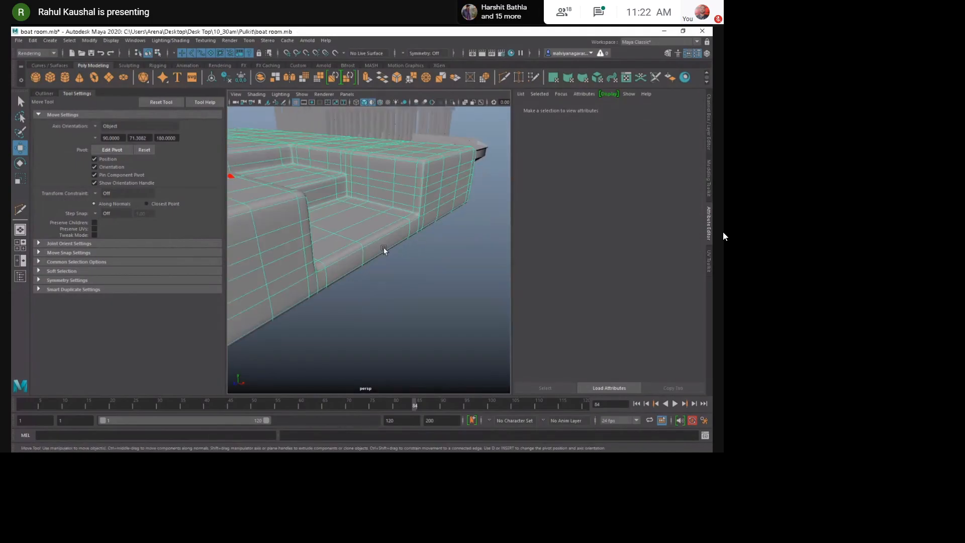
Insert a supporting edge loop around the slab just above its bottom edge with Multi-Cut and check it in smooth preview.
{"action": "right_click_drag", "start_coordinate": [311, 236], "coordinate": [276, 240], "text": "shift"}
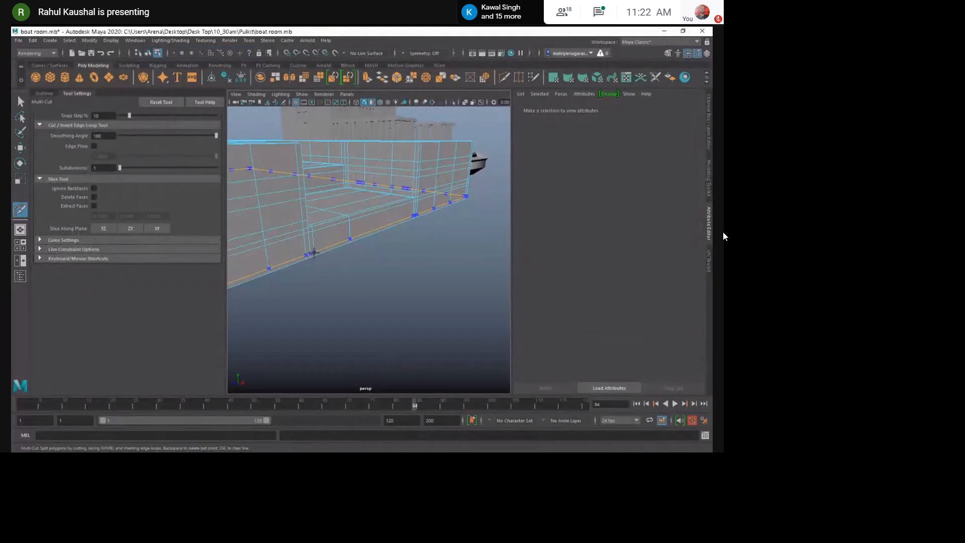
{"action": "left_click_drag", "start_coordinate": [361, 269], "coordinate": [440, 275], "text": "alt"}
{"action": "middle_click_drag", "start_coordinate": [440, 275], "coordinate": [383, 246], "text": "alt"}
{"action": "key", "text": "3"}
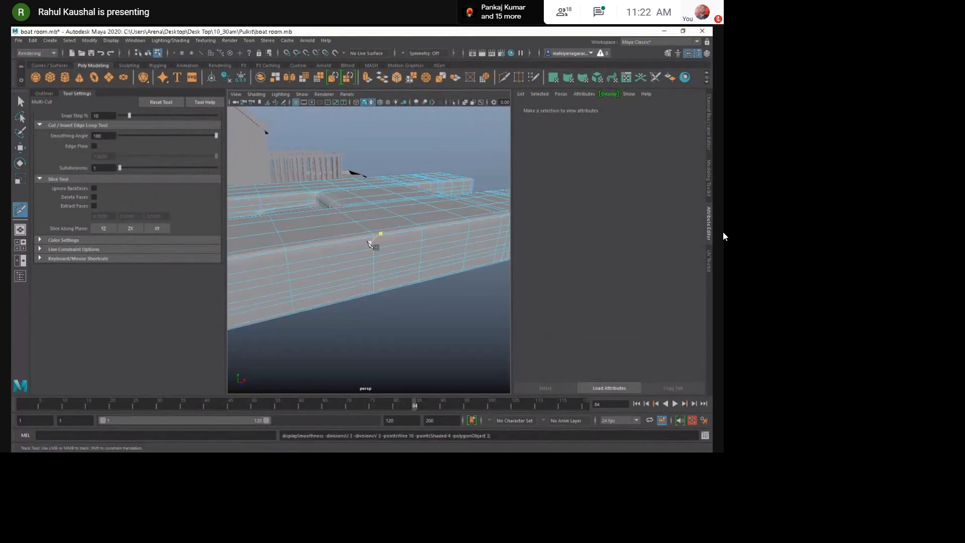
{"action": "key", "text": "w"}
{"action": "left_click_drag", "start_coordinate": [426, 144], "coordinate": [274, 261], "text": "alt"}
{"action": "left_click", "coordinate": [308, 265]}
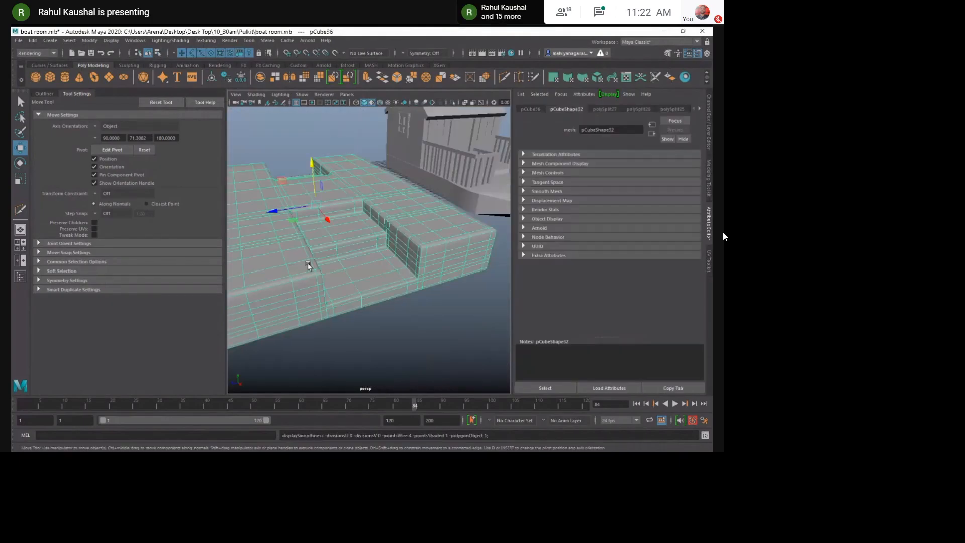
Adjust the heights of the horizontal supporting edge loops beside the steps with the Move tool.
{"action": "left_click_drag", "start_coordinate": [308, 266], "coordinate": [360, 227], "text": "alt"}
{"action": "right_click_drag", "start_coordinate": [360, 226], "coordinate": [311, 225], "text": "shift"}
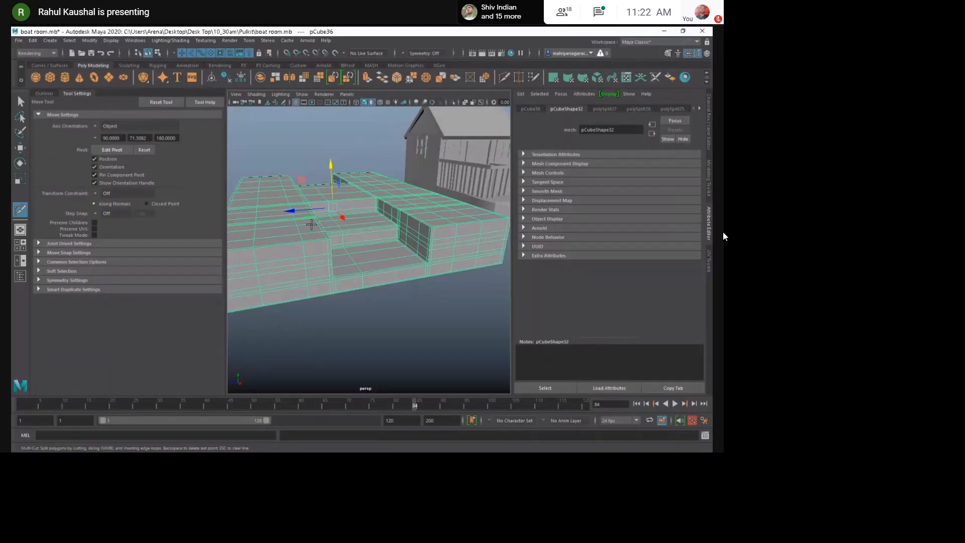
{"action": "scroll", "coordinate": [427, 273], "scroll_direction": "up", "scroll_amount": 4}
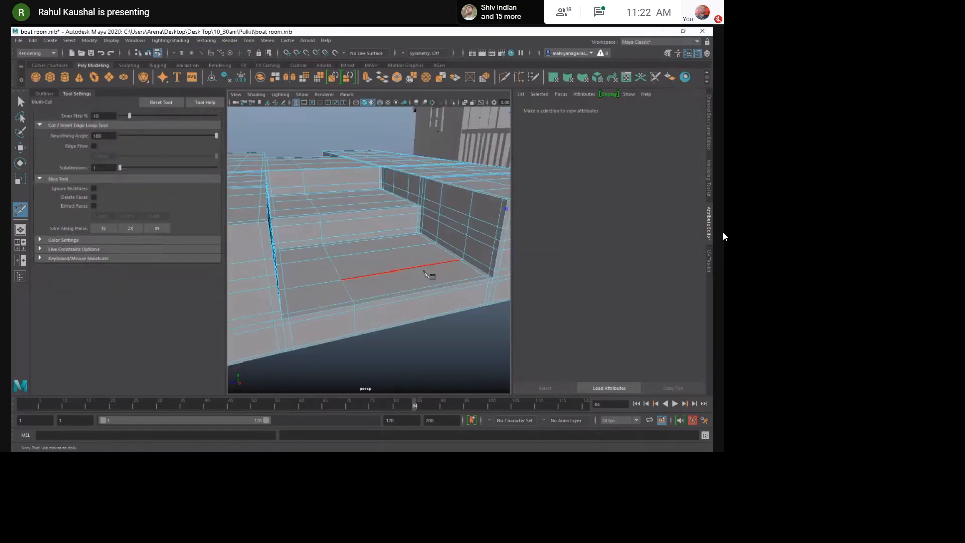
{"action": "middle_click_drag", "start_coordinate": [426, 273], "coordinate": [394, 277], "text": "alt"}
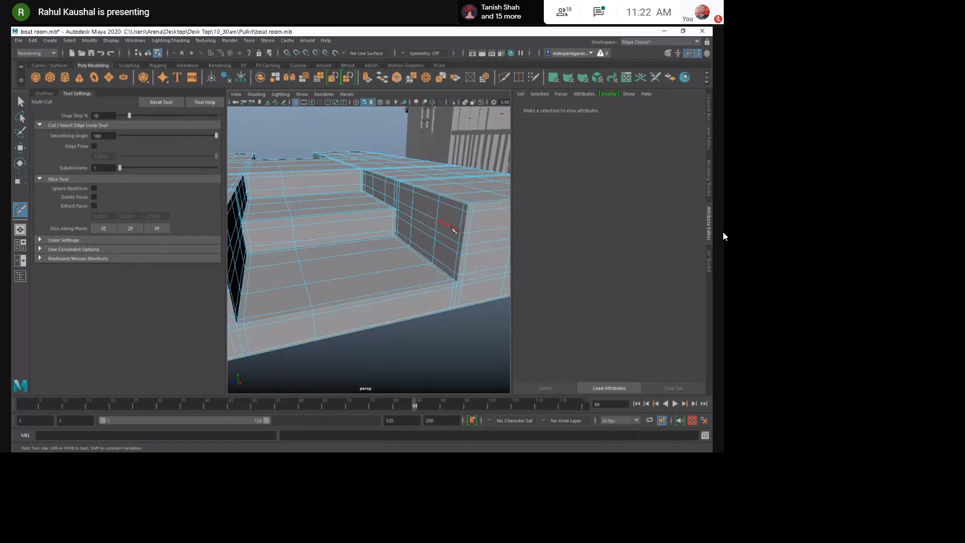
{"action": "key", "text": "w"}
{"action": "double_click", "coordinate": [450, 229]}
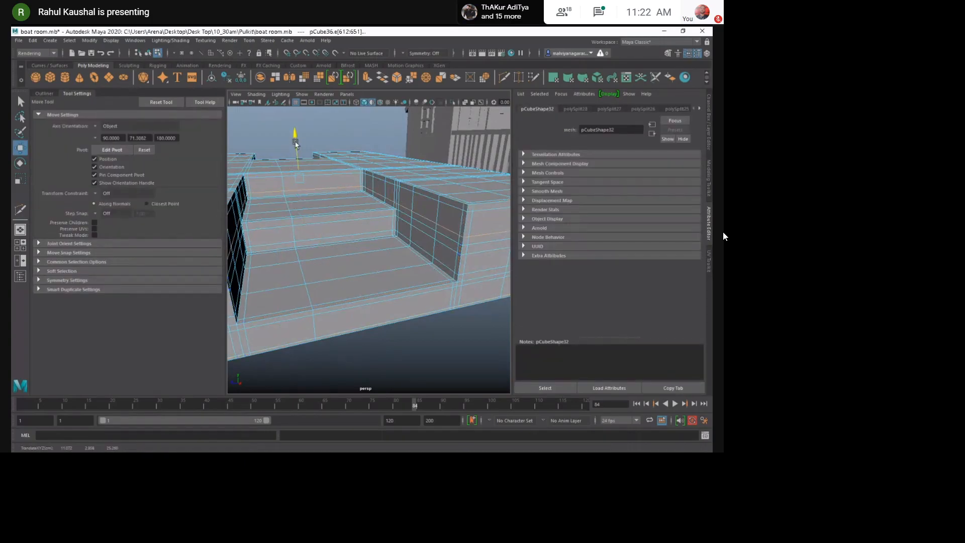
{"action": "left_click_drag", "start_coordinate": [296, 144], "coordinate": [296, 146]}
{"action": "double_click", "coordinate": [448, 270]}
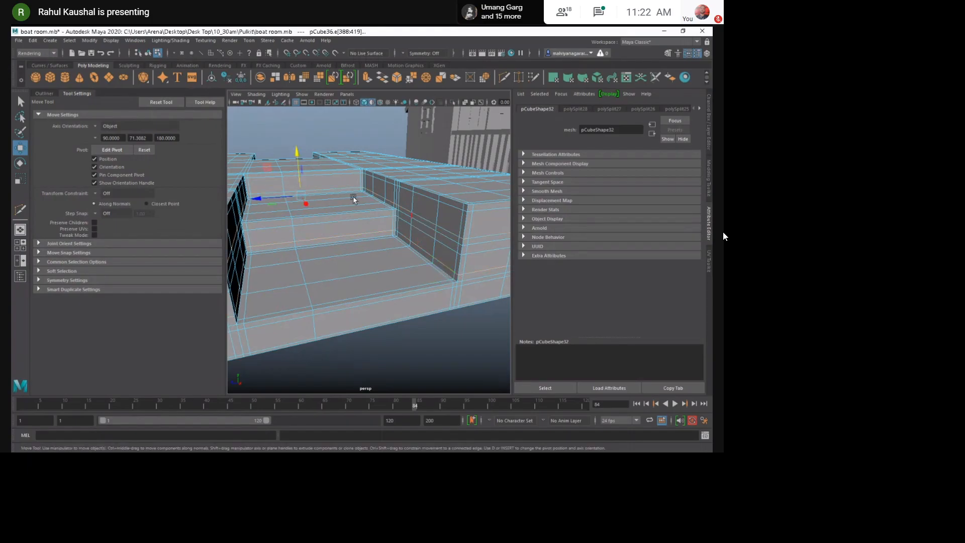
{"action": "left_click_drag", "start_coordinate": [298, 159], "coordinate": [300, 163]}
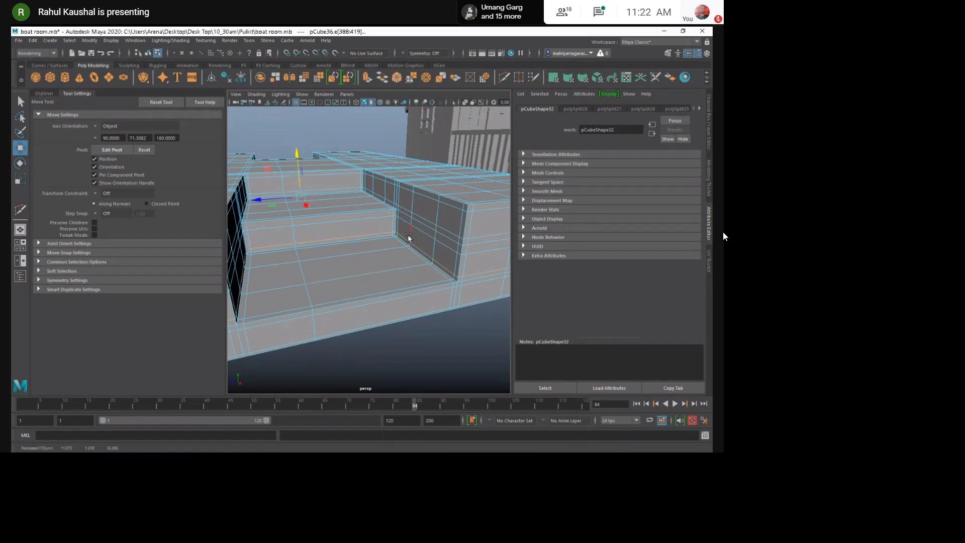
{"action": "key", "text": "ctrl+z"}
{"action": "left_click_drag", "start_coordinate": [298, 159], "coordinate": [310, 157]}
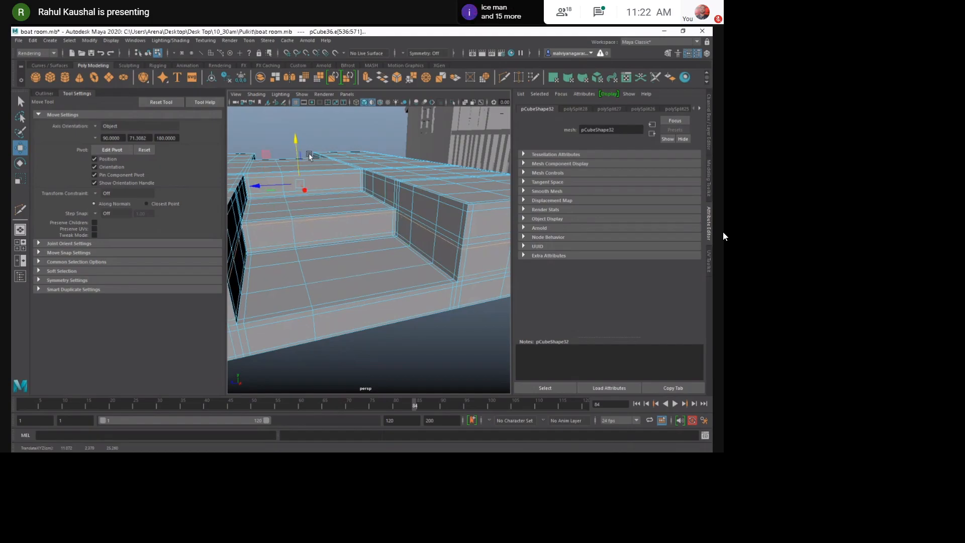
Pick an edge on the lower step's riser and split its edge ring to insert another loop.
{"action": "left_click", "coordinate": [374, 263]}
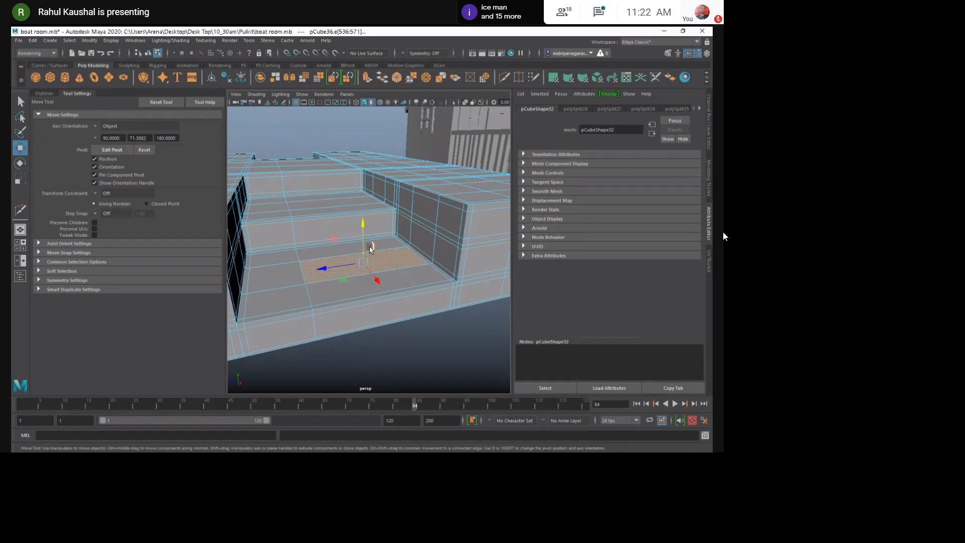
{"action": "key", "text": "F10"}
{"action": "left_click", "coordinate": [351, 214]}
{"action": "mouse_move", "coordinate": [355, 187]}
{"action": "right_mouse_down", "text": "ctrl"}
{"action": "mouse_move", "coordinate": [306, 246]}
{"action": "mouse_move", "coordinate": [402, 172]}
{"action": "right_mouse_up", "text": "ctrl"}
{"action": "scroll", "coordinate": [383, 292], "scroll_direction": "down", "scroll_amount": 5}
Inspect the recessed steps in smooth preview with the added loops, and return the slab to the unsmoothed display.
{"action": "key", "text": "3"}
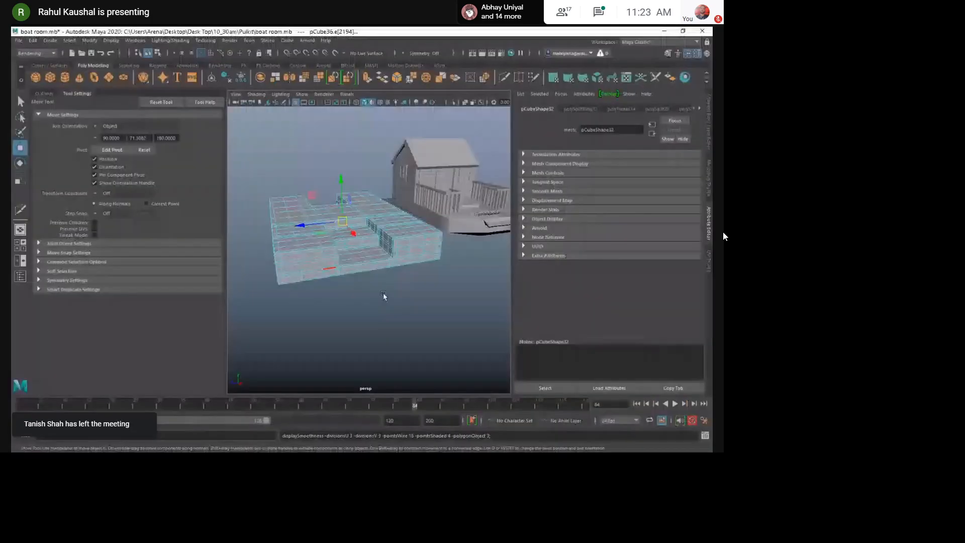
{"action": "left_click", "coordinate": [383, 292]}
{"action": "left_click_drag", "start_coordinate": [340, 285], "coordinate": [370, 283], "text": "alt"}
{"action": "scroll", "coordinate": [385, 318], "scroll_direction": "up", "scroll_amount": 5}
{"action": "left_click_drag", "start_coordinate": [385, 318], "coordinate": [510, 323], "text": "alt"}
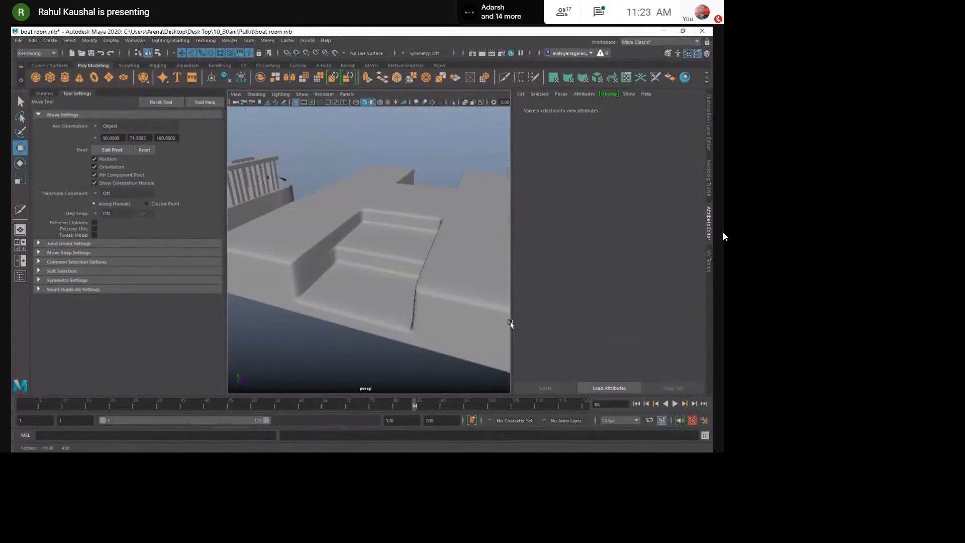
{"action": "left_click", "coordinate": [390, 269]}
{"action": "key", "text": "1"}
Insert cross edge loops with Multi-Cut beside the existing divisions and between them on the slab's opposite long side.
{"action": "scroll", "coordinate": [378, 270], "scroll_direction": "up", "scroll_amount": 3}
{"action": "mouse_move", "coordinate": [391, 222]}
{"action": "left_mouse_down", "text": "alt"}
{"action": "mouse_move", "coordinate": [389, 233]}
{"action": "mouse_move", "coordinate": [333, 225]}
{"action": "mouse_move", "coordinate": [370, 101]}
{"action": "mouse_move", "coordinate": [388, 210]}
{"action": "left_mouse_up", "text": "alt"}
{"action": "right_click_drag", "start_coordinate": [351, 201], "coordinate": [307, 206], "text": "shift"}
{"action": "left_click", "coordinate": [361, 246]}
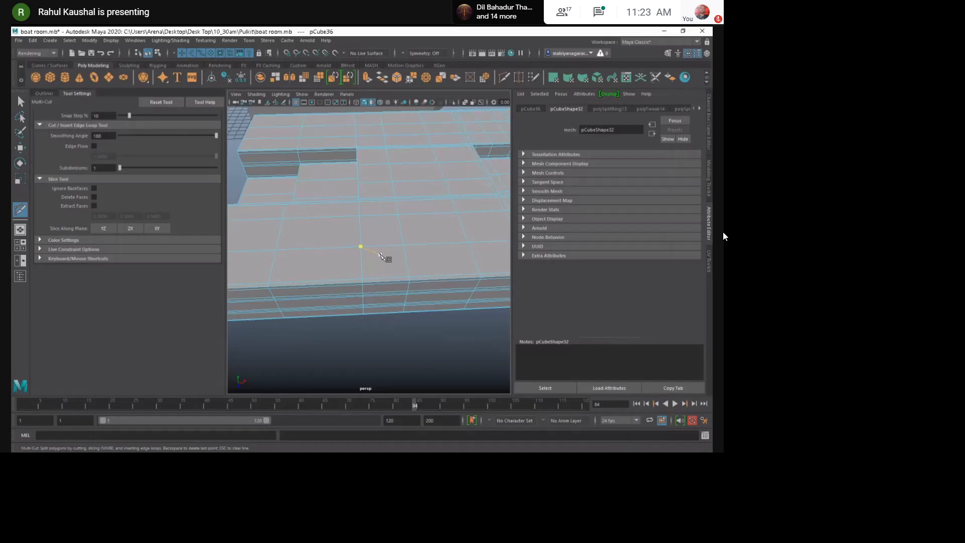
{"action": "key", "text": "Escape"}
{"action": "scroll", "coordinate": [355, 282], "scroll_direction": "up", "scroll_amount": 5}
{"action": "scroll", "coordinate": [357, 282], "scroll_direction": "down", "scroll_amount": 5}
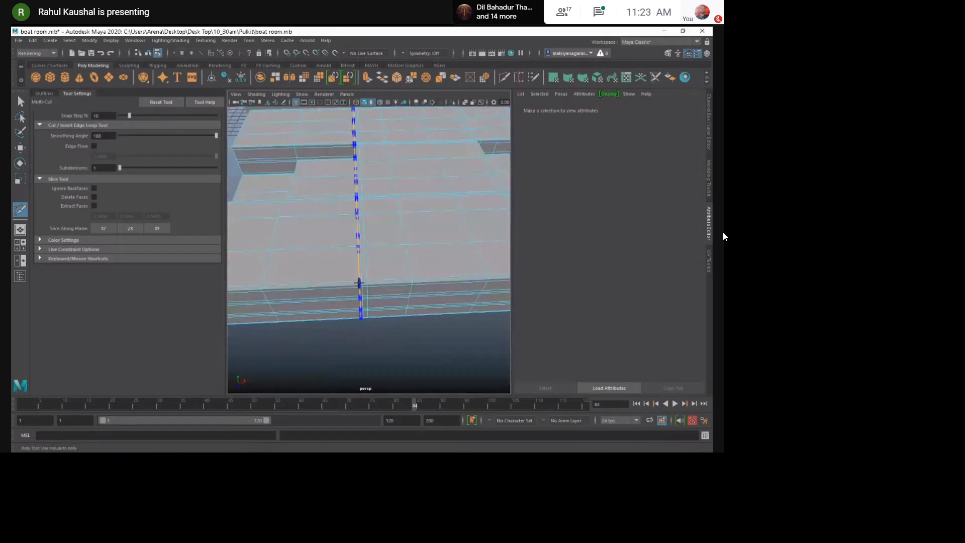
{"action": "middle_click_drag", "start_coordinate": [335, 285], "coordinate": [413, 263], "text": "alt"}
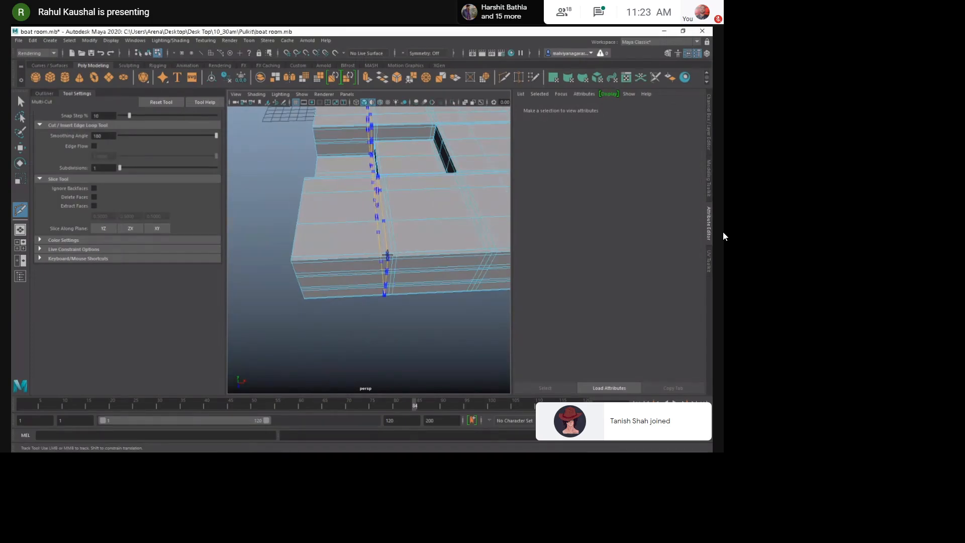
{"action": "left_click", "coordinate": [388, 259], "text": "ctrl"}
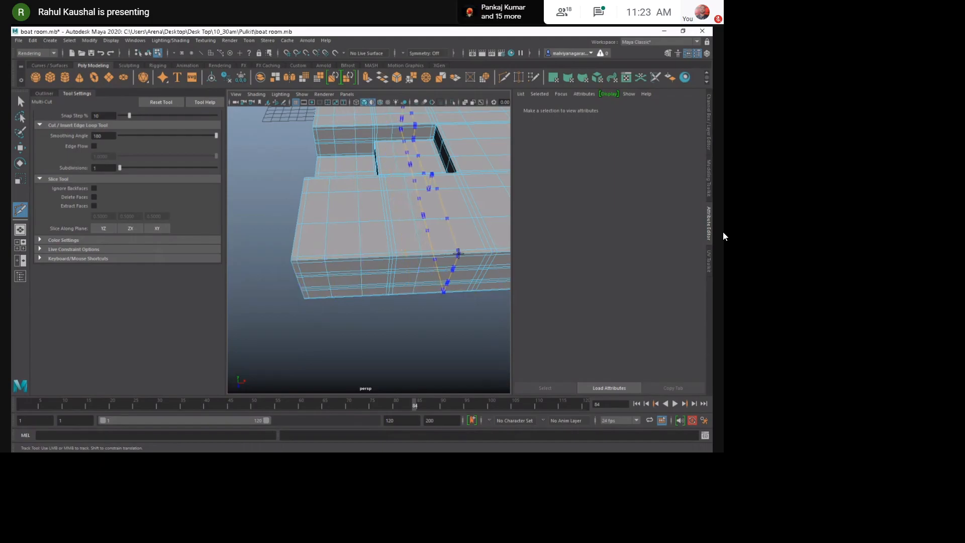
{"action": "right_click_drag", "start_coordinate": [399, 265], "coordinate": [369, 272], "text": "alt"}
{"action": "left_click_drag", "start_coordinate": [369, 271], "coordinate": [426, 252], "text": "alt"}
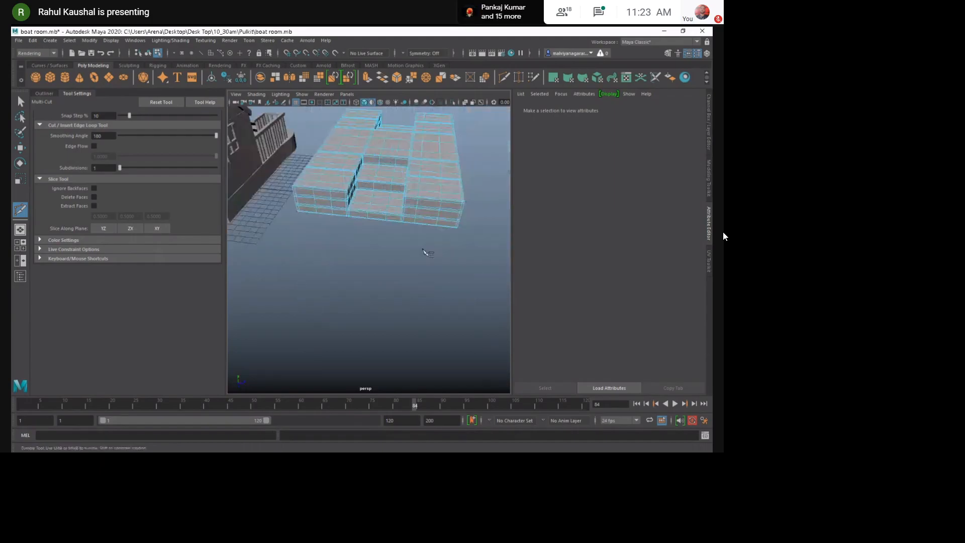
{"action": "right_click_drag", "start_coordinate": [426, 252], "coordinate": [397, 198], "text": "alt"}
{"action": "middle_click_drag", "start_coordinate": [397, 198], "coordinate": [417, 260], "text": "alt"}
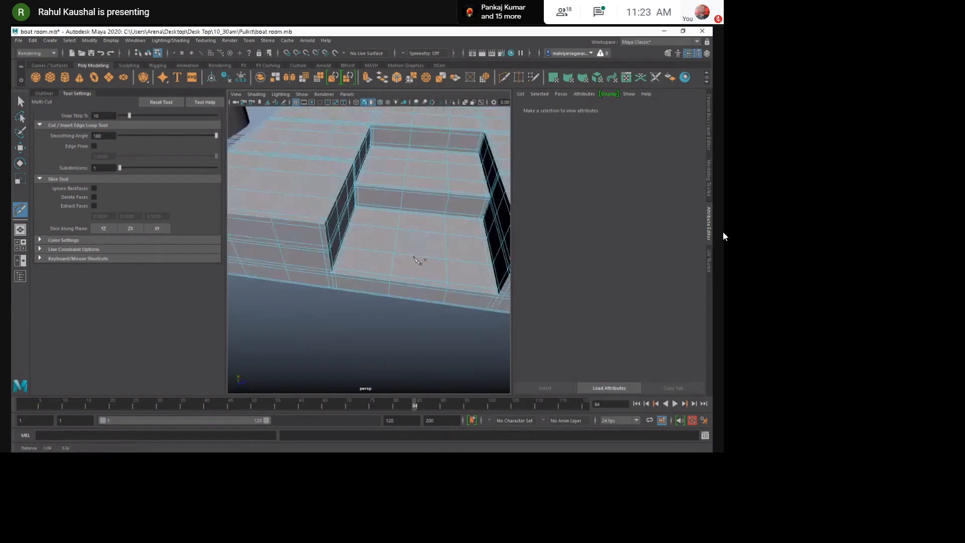
Create a large polygon cube in the empty space beside the slab and activate the Move tool.
{"action": "left_click_drag", "start_coordinate": [418, 260], "coordinate": [376, 259], "text": "alt"}
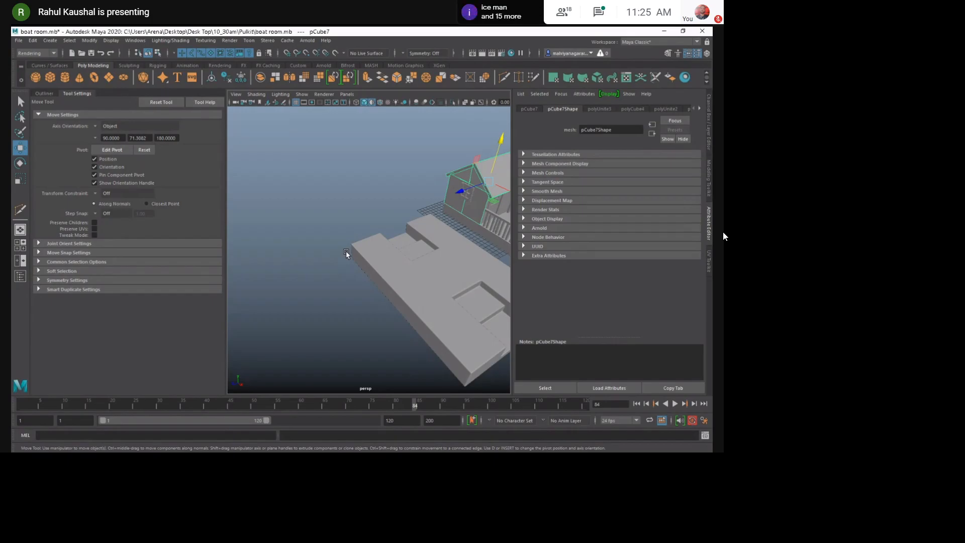
{"action": "scroll", "coordinate": [346, 250], "scroll_direction": "down", "scroll_amount": 5}
{"action": "middle_click_drag", "start_coordinate": [346, 250], "coordinate": [271, 233], "text": "alt"}
{"action": "scroll", "coordinate": [272, 232], "scroll_direction": "up", "scroll_amount": 2}
{"action": "left_click_drag", "start_coordinate": [272, 233], "coordinate": [386, 250], "text": "alt"}
{"action": "middle_click_drag", "start_coordinate": [386, 249], "coordinate": [326, 231], "text": "alt"}
{"action": "scroll", "coordinate": [265, 233], "scroll_direction": "down", "scroll_amount": 4}
{"action": "scroll", "coordinate": [377, 224], "scroll_direction": "down", "scroll_amount": 2}
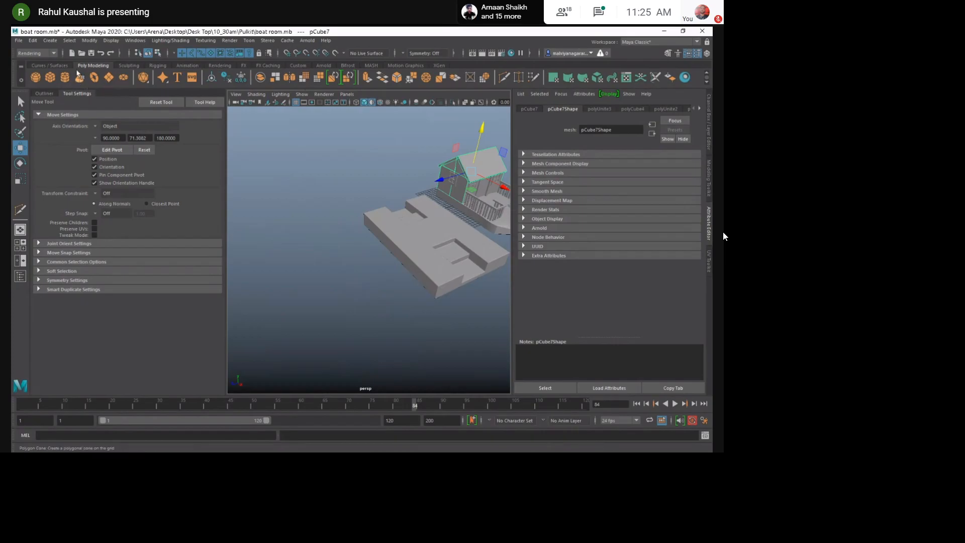
{"action": "left_click", "coordinate": [50, 77]}
{"action": "left_click_drag", "start_coordinate": [257, 261], "coordinate": [373, 274]}
{"action": "mouse_move", "coordinate": [373, 274]}
{"action": "left_mouse_down"}
{"action": "mouse_move", "coordinate": [351, 222]}
{"action": "mouse_move", "coordinate": [340, 226]}
{"action": "mouse_move", "coordinate": [355, 225]}
{"action": "left_mouse_up"}
{"action": "key", "text": "w"}
Split the cube's edge ring to insert an edge loop lengthwise through its middle.
{"action": "right_click_drag", "start_coordinate": [310, 161], "coordinate": [332, 222], "text": "ctrl"}
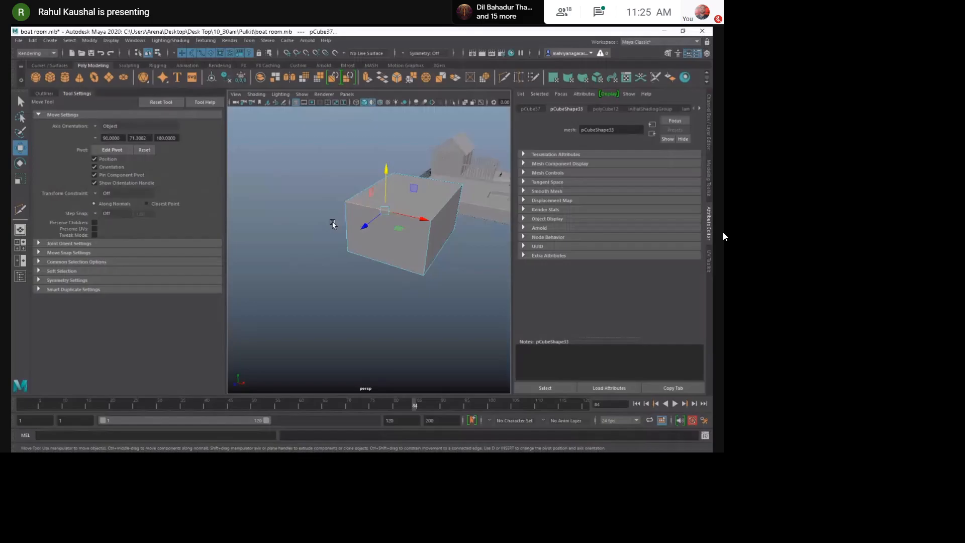
{"action": "left_click_drag", "start_coordinate": [333, 224], "coordinate": [339, 220], "text": "alt"}
{"action": "scroll", "coordinate": [339, 219], "scroll_direction": "up", "scroll_amount": 4}
{"action": "middle_click_drag", "start_coordinate": [338, 219], "coordinate": [416, 200], "text": "alt"}
{"action": "left_click_drag", "start_coordinate": [415, 200], "coordinate": [351, 234], "text": "alt"}
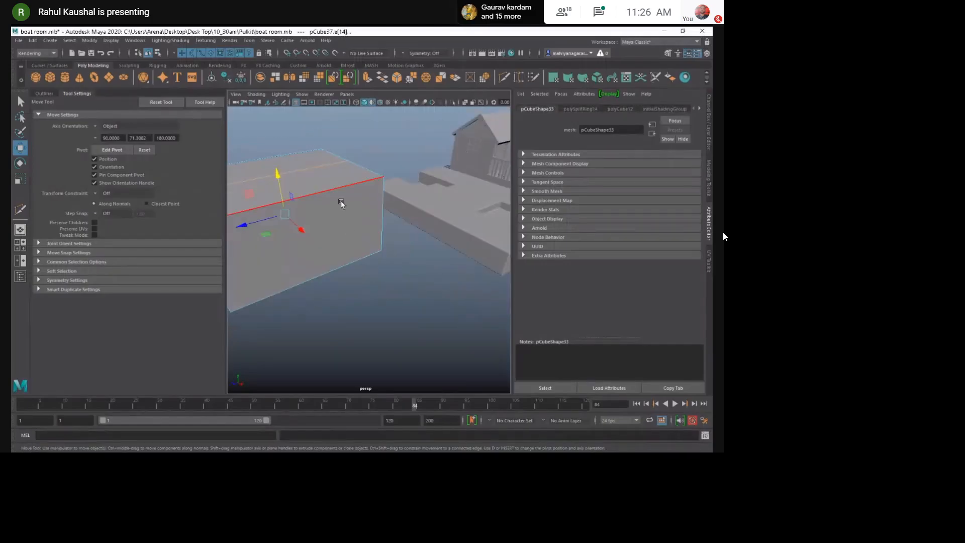
{"action": "scroll", "coordinate": [341, 202], "scroll_direction": "down", "scroll_amount": 5}
{"action": "key", "text": "ctrl+z"}
{"action": "scroll", "coordinate": [417, 217], "scroll_direction": "up", "scroll_amount": 5}
{"action": "middle_click_drag", "start_coordinate": [418, 217], "coordinate": [390, 243], "text": "alt"}
{"action": "scroll", "coordinate": [336, 188], "scroll_direction": "up", "scroll_amount": 3}
{"action": "left_click_drag", "start_coordinate": [390, 244], "coordinate": [296, 191], "text": "alt"}
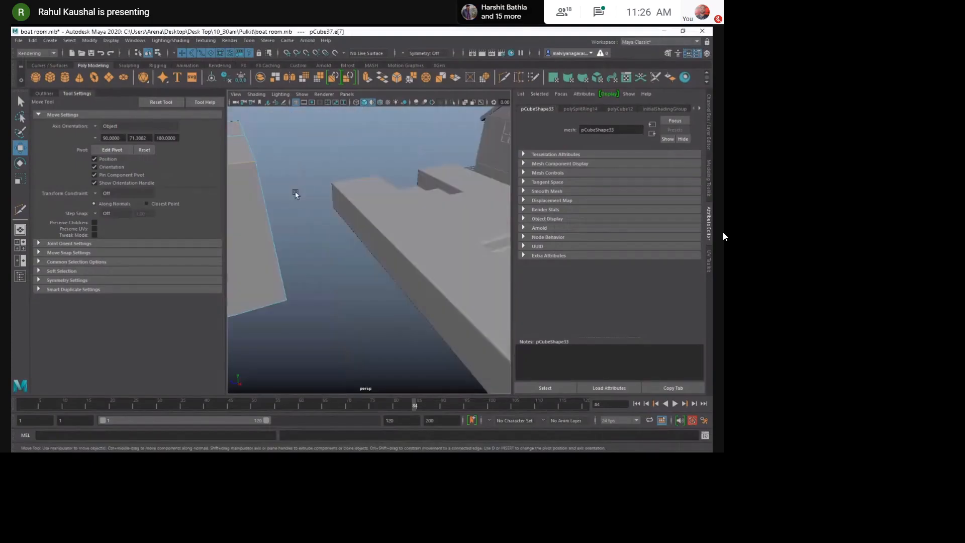
Split the long side's edge rings to insert a center cross loop and one loop on each side of it.
{"action": "key", "text": "f"}
{"action": "scroll", "coordinate": [457, 202], "scroll_direction": "down", "scroll_amount": 3}
{"action": "right_click_drag", "start_coordinate": [372, 205], "coordinate": [325, 239], "text": "ctrl"}
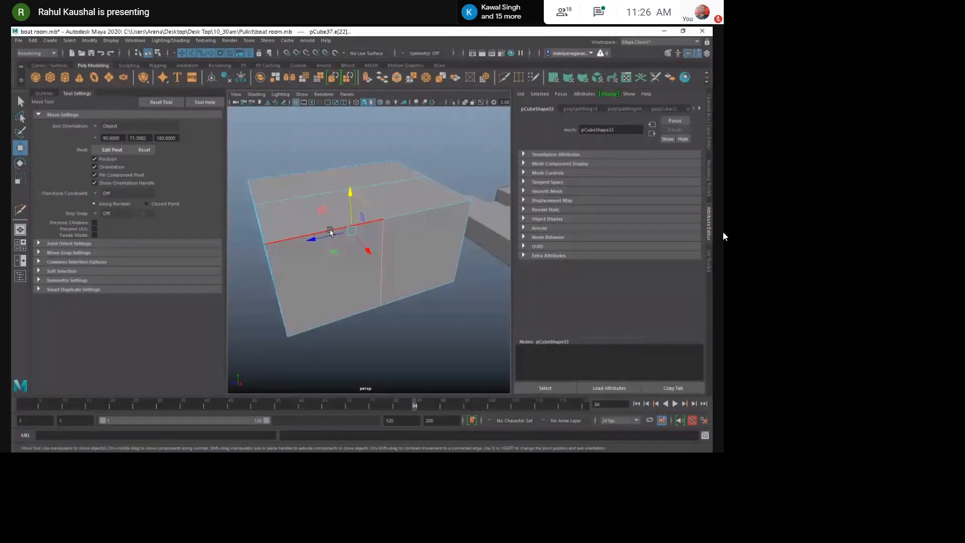
{"action": "left_click", "coordinate": [412, 217]}
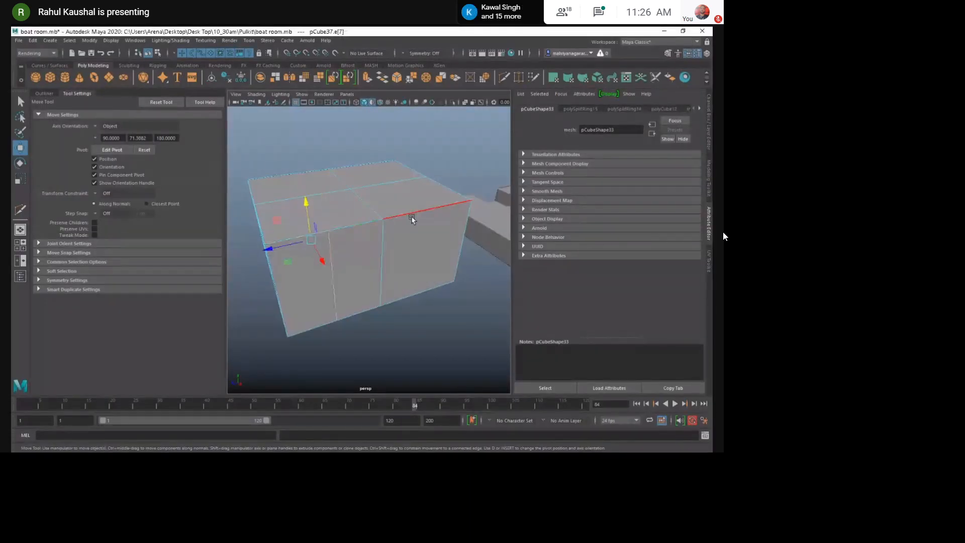
{"action": "left_click", "coordinate": [409, 216]}
{"action": "key", "text": "g"}
Scale the two outer cross loops closer together and delete the center loop between them.
{"action": "left_click_drag", "start_coordinate": [386, 302], "coordinate": [358, 289], "text": "alt"}
{"action": "left_click", "coordinate": [334, 273]}
{"action": "key", "text": "e"}
{"action": "key", "text": "r"}
{"action": "left_click_drag", "start_coordinate": [318, 228], "coordinate": [337, 237]}
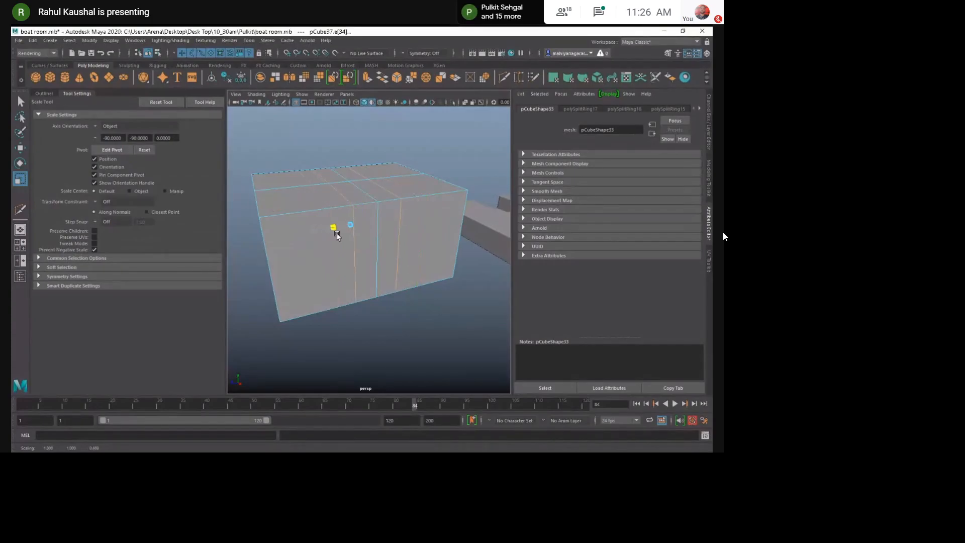
{"action": "left_click", "coordinate": [372, 262]}
{"action": "left_click", "coordinate": [380, 325]}
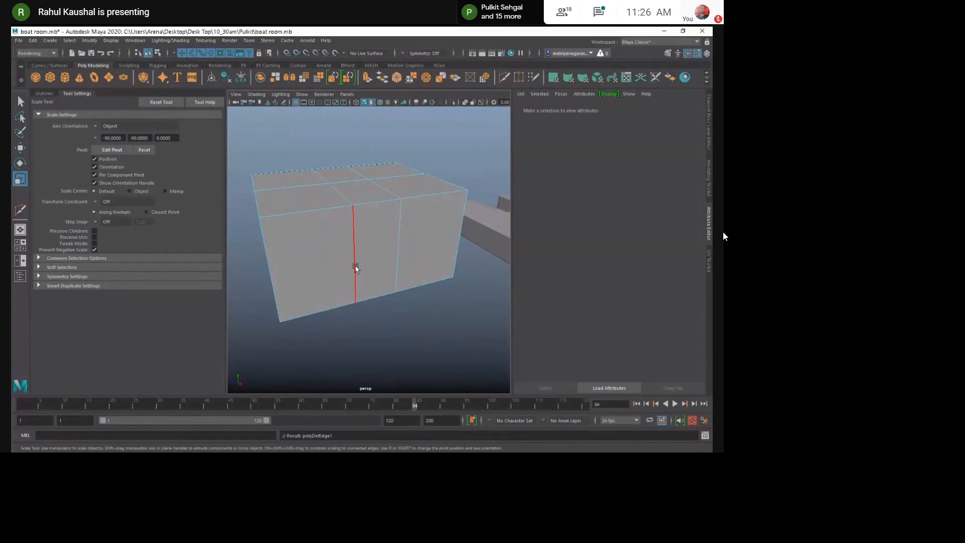
Split the vertical edge ring to add horizontal loops and move them up near the cube's top.
{"action": "left_click_drag", "start_coordinate": [356, 267], "coordinate": [362, 252], "text": "alt"}
{"action": "left_click", "coordinate": [360, 244]}
{"action": "right_click_drag", "start_coordinate": [360, 242], "coordinate": [310, 267], "text": "ctrl"}
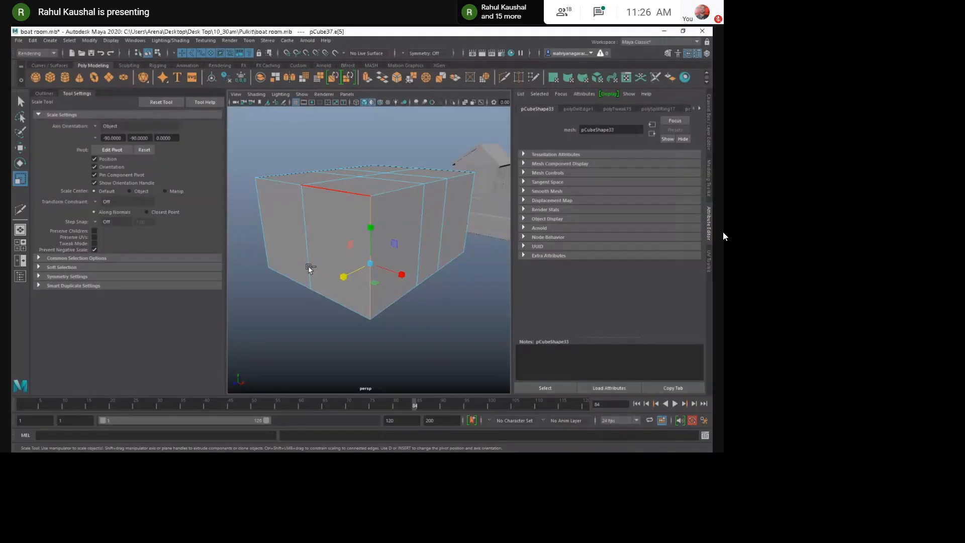
{"action": "key", "text": "w"}
{"action": "left_click_drag", "start_coordinate": [310, 268], "coordinate": [388, 201], "text": "alt"}
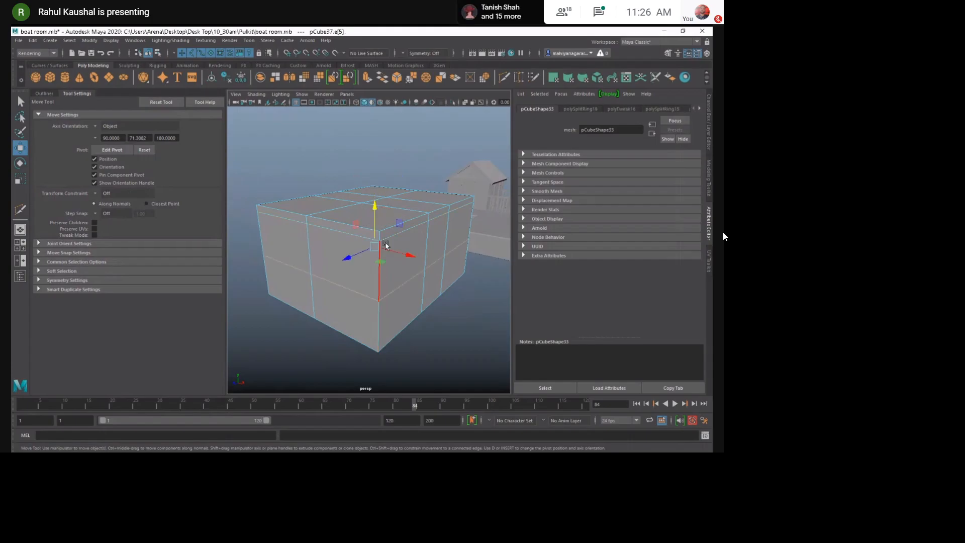
{"action": "left_click", "coordinate": [386, 192]}
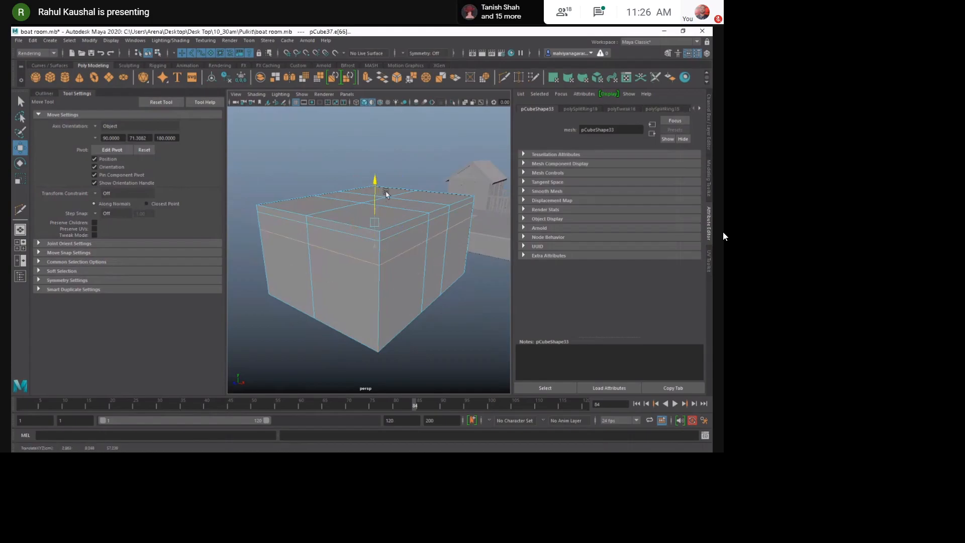
{"action": "left_click_drag", "start_coordinate": [386, 192], "coordinate": [364, 257], "text": "alt"}
{"action": "left_click_drag", "start_coordinate": [361, 183], "coordinate": [361, 179]}
{"action": "left_click", "coordinate": [410, 323]}
Extrude the two large lower faces on the cube's short side together and scale them inward.
{"action": "left_click_drag", "start_coordinate": [366, 306], "coordinate": [373, 305], "text": "alt"}
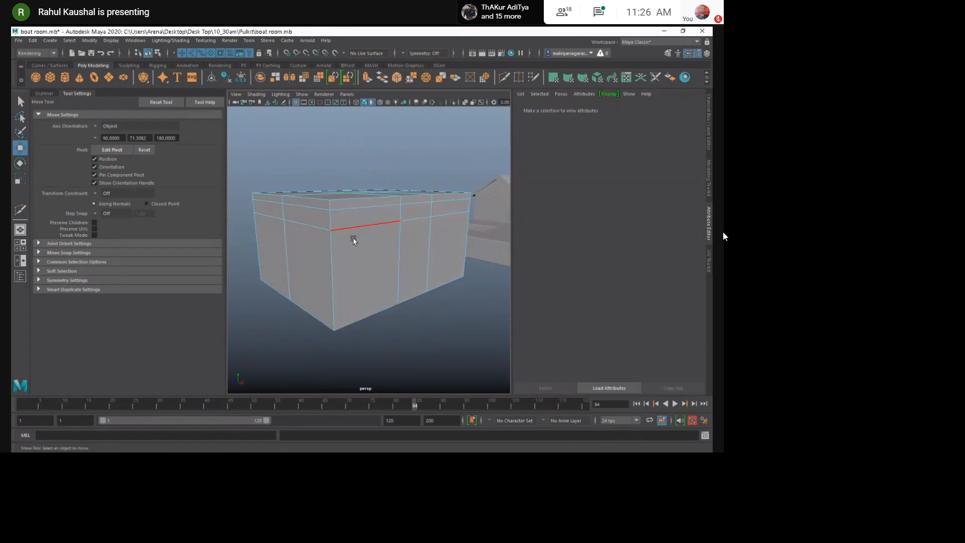
{"action": "double_click", "coordinate": [354, 243]}
{"action": "left_click_drag", "start_coordinate": [373, 179], "coordinate": [377, 306], "text": "alt"}
{"action": "right_click_drag", "start_coordinate": [303, 261], "coordinate": [304, 282]}
{"action": "left_click", "coordinate": [303, 280]}
{"action": "left_click", "coordinate": [369, 304], "text": "shift"}
{"action": "left_click_drag", "start_coordinate": [368, 329], "coordinate": [384, 313], "text": "alt"}
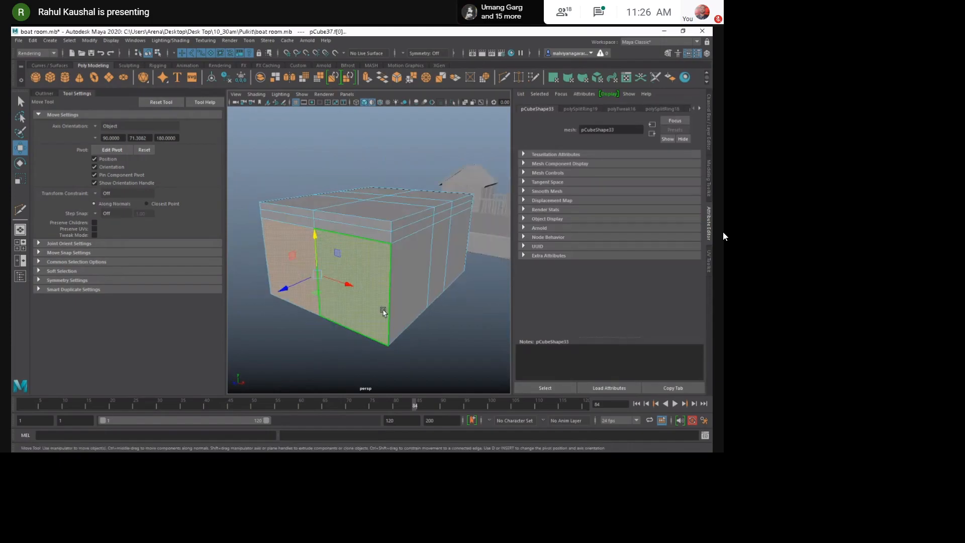
{"action": "left_click", "coordinate": [336, 309]}
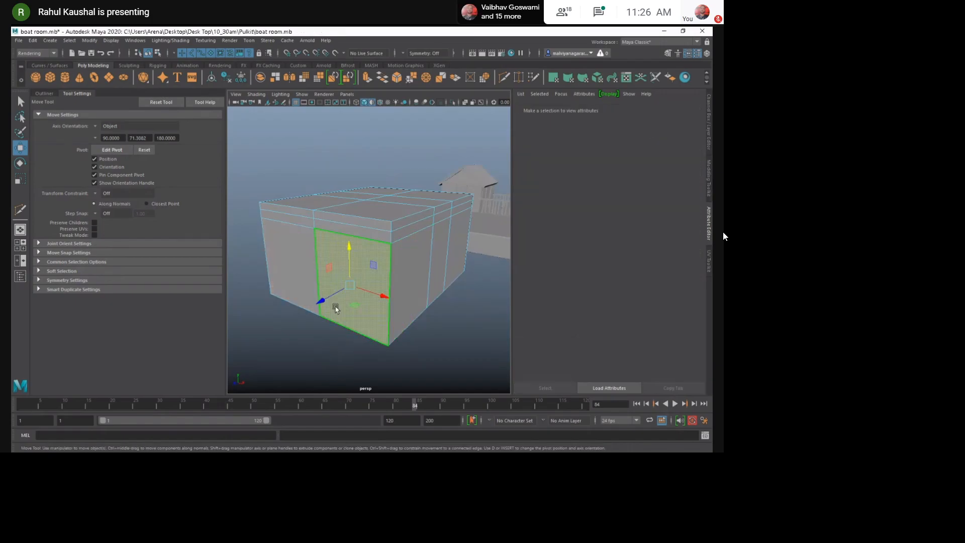
{"action": "left_click", "coordinate": [302, 287], "text": "shift"}
{"action": "left_click_drag", "start_coordinate": [340, 330], "coordinate": [268, 318], "text": "alt"}
{"action": "key", "text": "r"}
{"action": "key", "text": "ctrl+e"}
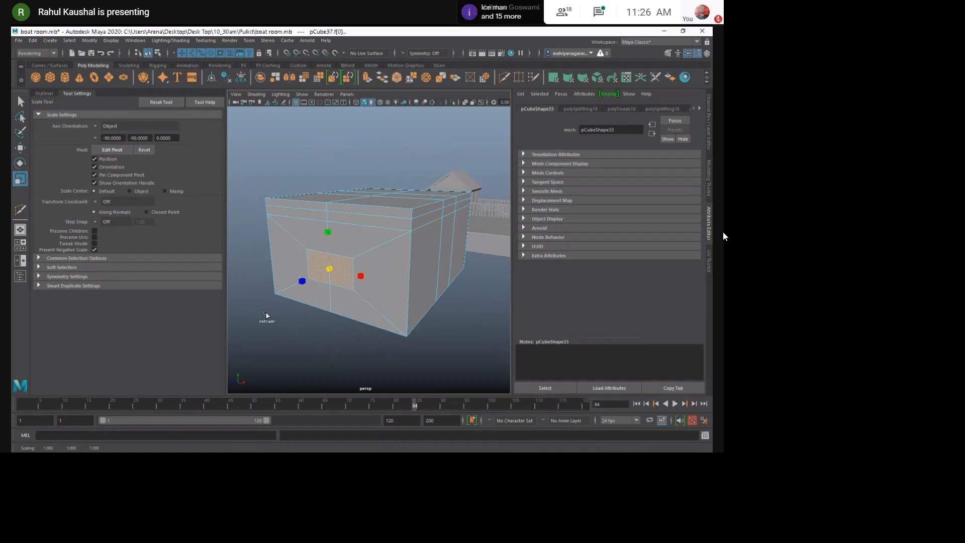
Scale the short side's inset faces vertically and horizontally into a tall, narrow window panel.
{"action": "left_click_drag", "start_coordinate": [356, 285], "coordinate": [373, 272], "text": "alt"}
{"action": "key", "text": "ctrl+e"}
{"action": "left_click_drag", "start_coordinate": [356, 228], "coordinate": [364, 216]}
{"action": "left_click_drag", "start_coordinate": [392, 270], "coordinate": [404, 271]}
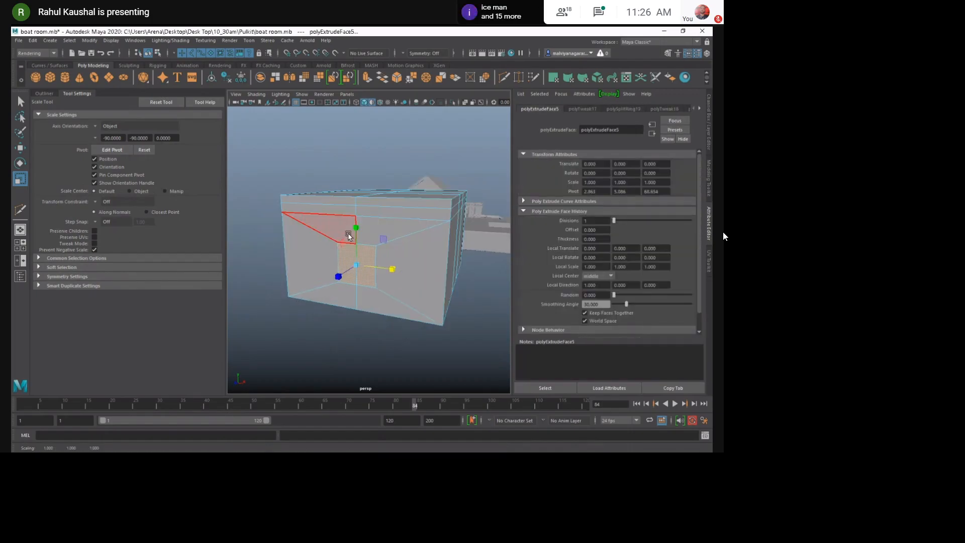
{"action": "key", "text": "w"}
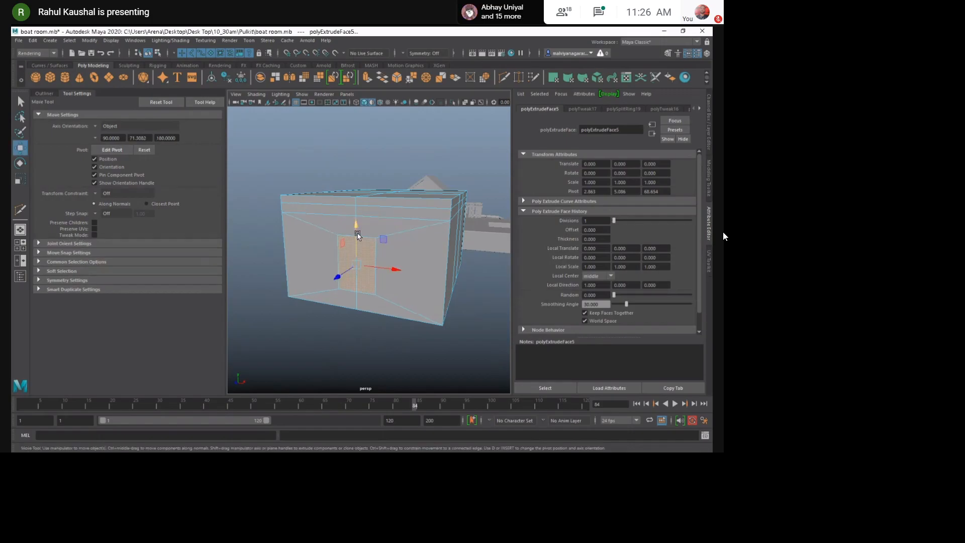
Extrude the two outer lower faces of the long side and scale them inward as window panels.
{"action": "left_click_drag", "start_coordinate": [394, 291], "coordinate": [340, 291], "text": "alt"}
{"action": "left_click", "coordinate": [341, 291]}
{"action": "left_click", "coordinate": [424, 274], "text": "shift"}
{"action": "left_click_drag", "start_coordinate": [424, 274], "coordinate": [432, 326], "text": "alt"}
{"action": "key", "text": "ctrl+e"}
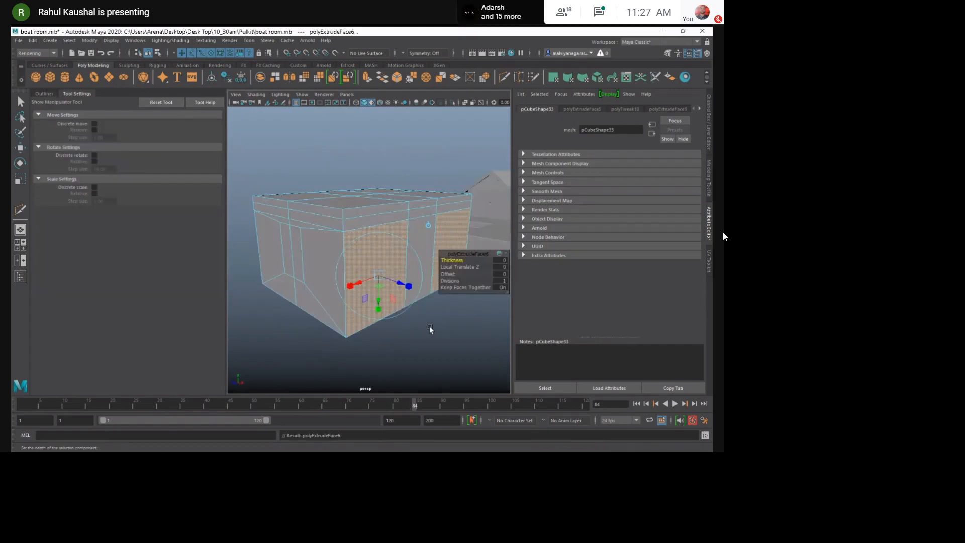
{"action": "left_click_drag", "start_coordinate": [409, 290], "coordinate": [371, 304]}
{"action": "mouse_move", "coordinate": [309, 301]}
{"action": "left_mouse_down"}
{"action": "mouse_move", "coordinate": [321, 301]}
{"action": "mouse_move", "coordinate": [308, 303]}
{"action": "left_mouse_up"}
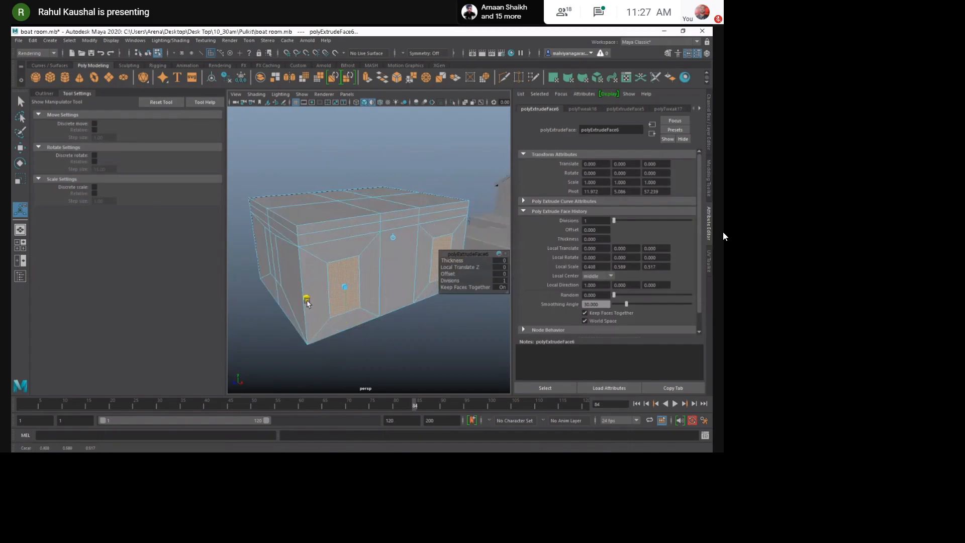
Move the long side's two inset window panels up on the wall.
{"action": "key", "text": "w"}
{"action": "middle_click_drag", "start_coordinate": [412, 236], "coordinate": [417, 235]}
{"action": "left_click_drag", "start_coordinate": [416, 235], "coordinate": [412, 254], "text": "alt"}
{"action": "left_click_drag", "start_coordinate": [405, 308], "coordinate": [401, 310], "text": "alt"}
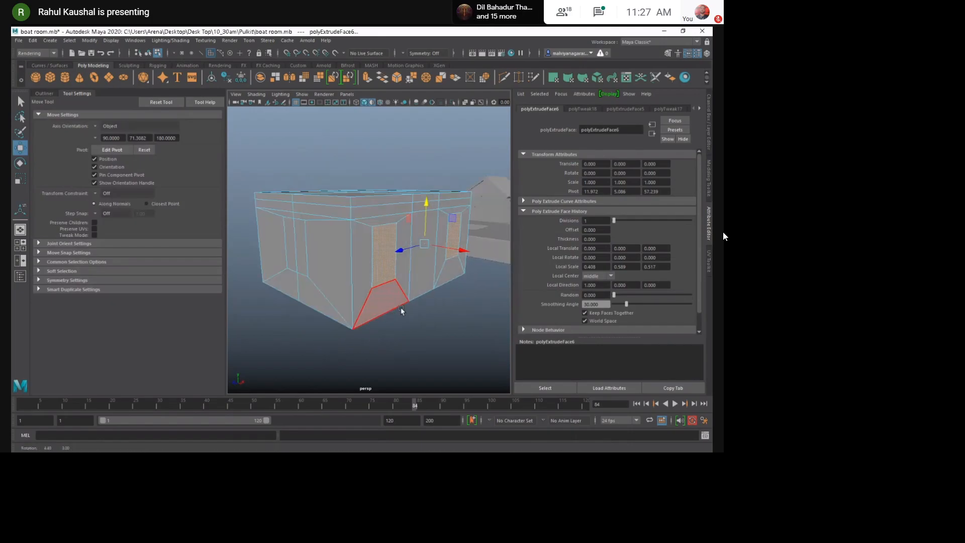
Raise the top edges of both long-side window panels slightly and lower their bottom edges.
{"action": "left_click", "coordinate": [413, 341]}
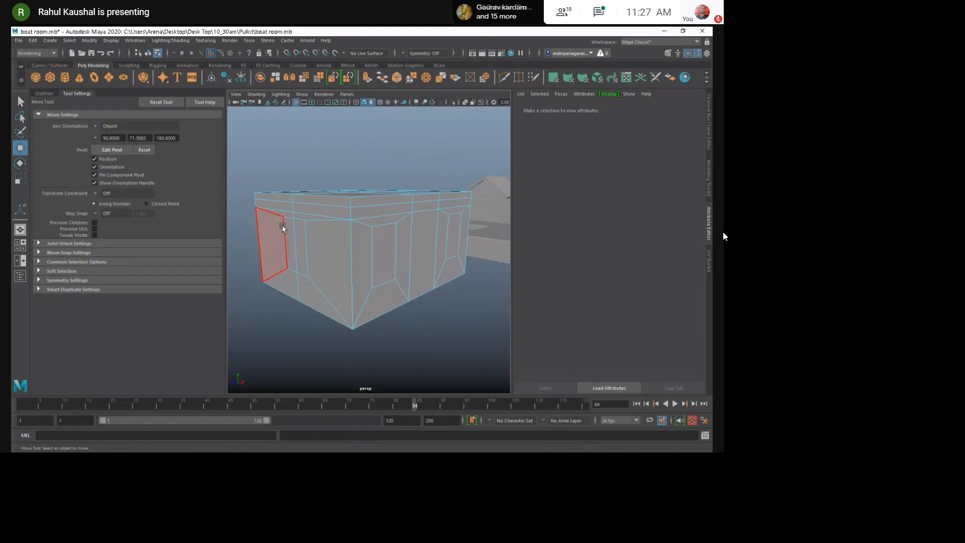
{"action": "left_click", "coordinate": [384, 225]}
{"action": "left_click", "coordinate": [455, 217], "text": "shift"}
{"action": "left_click", "coordinate": [427, 193]}
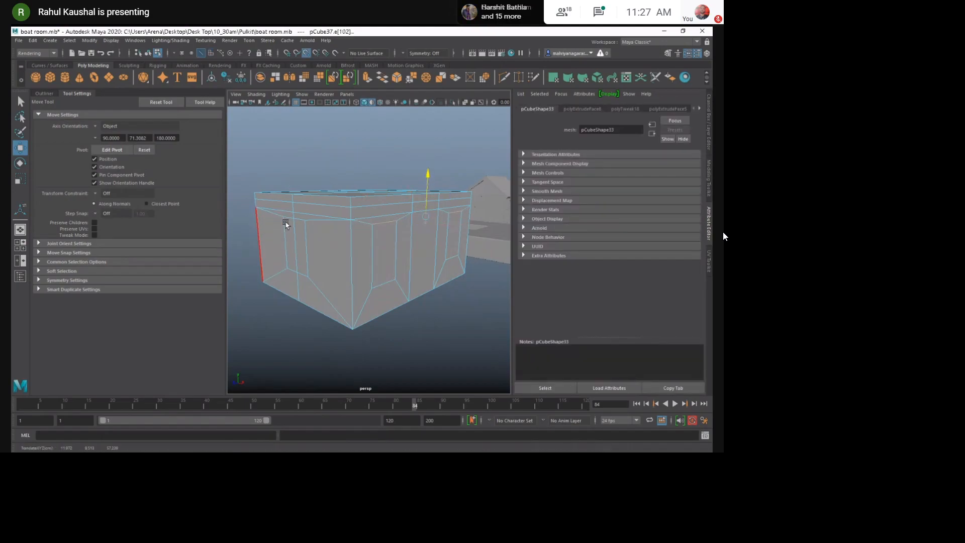
{"action": "left_click", "coordinate": [387, 281]}
{"action": "left_click", "coordinate": [451, 263], "text": "shift"}
{"action": "left_click", "coordinate": [425, 243]}
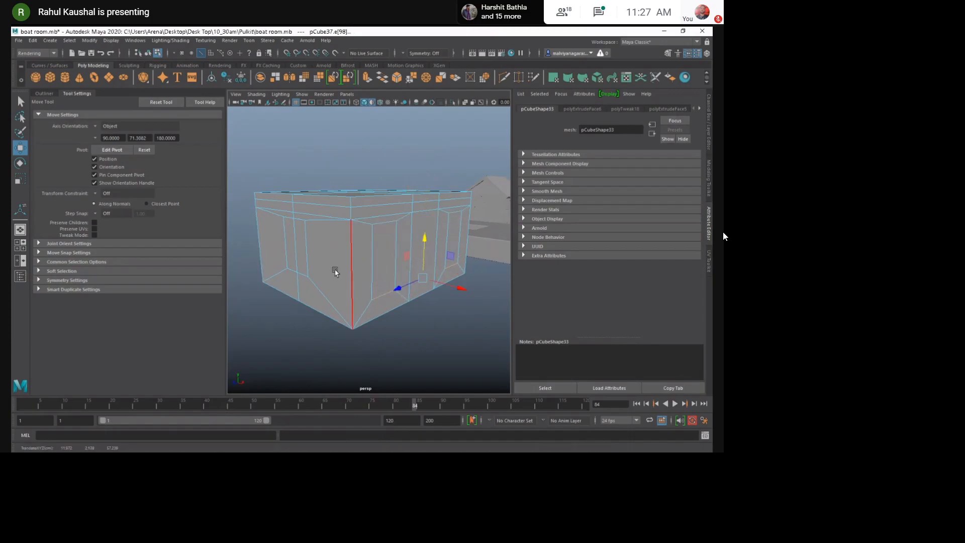
{"action": "left_click", "coordinate": [317, 310]}
{"action": "mouse_move", "coordinate": [299, 347]}
{"action": "left_mouse_down", "text": "alt"}
{"action": "mouse_move", "coordinate": [330, 344]}
{"action": "mouse_move", "coordinate": [295, 336]}
{"action": "left_mouse_up", "text": "alt"}
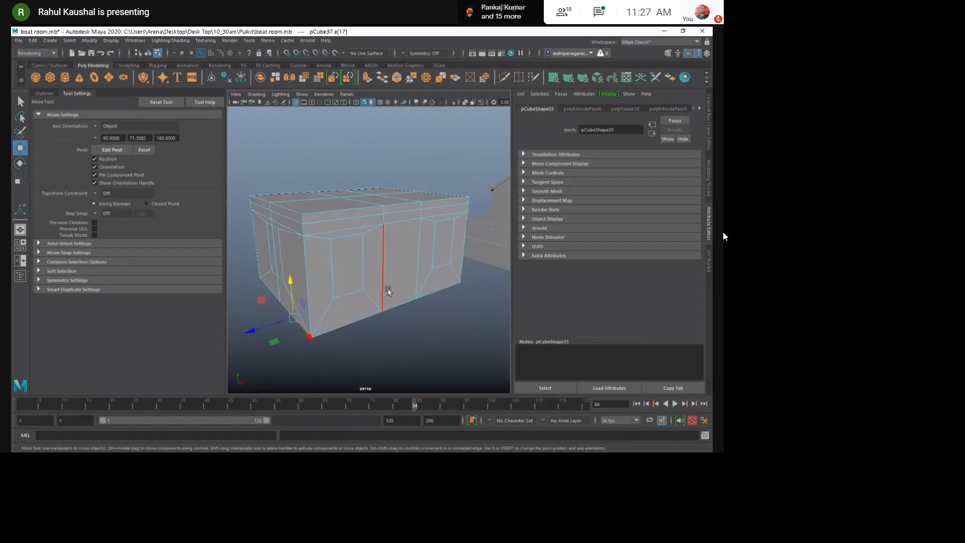
{"action": "left_click_drag", "start_coordinate": [381, 329], "coordinate": [390, 326], "text": "alt"}
{"action": "left_click", "coordinate": [391, 325]}
{"action": "left_click", "coordinate": [388, 262]}
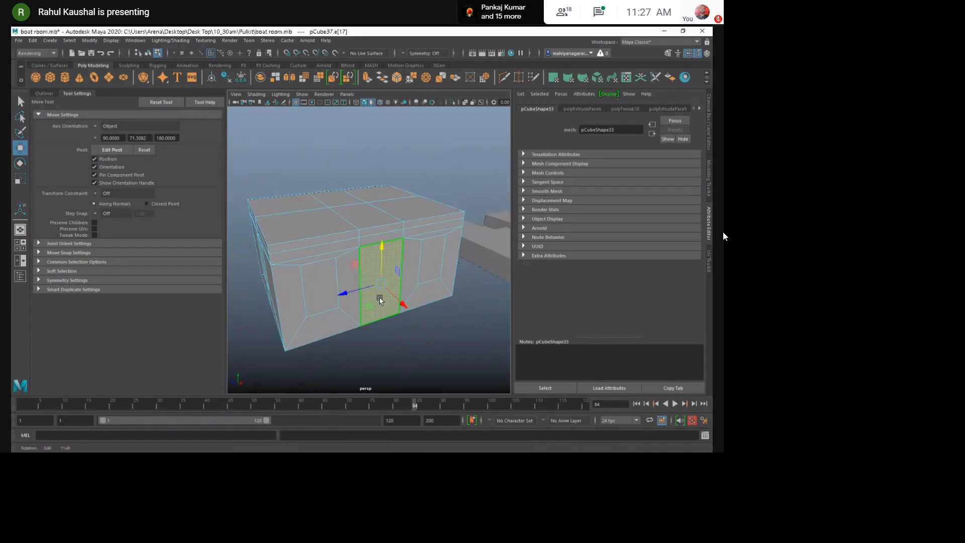
Select the faces on the cube's underside and delete them.
{"action": "scroll", "coordinate": [383, 308], "scroll_direction": "up", "scroll_amount": 3}
{"action": "left_click_drag", "start_coordinate": [383, 308], "coordinate": [379, 323], "text": "alt"}
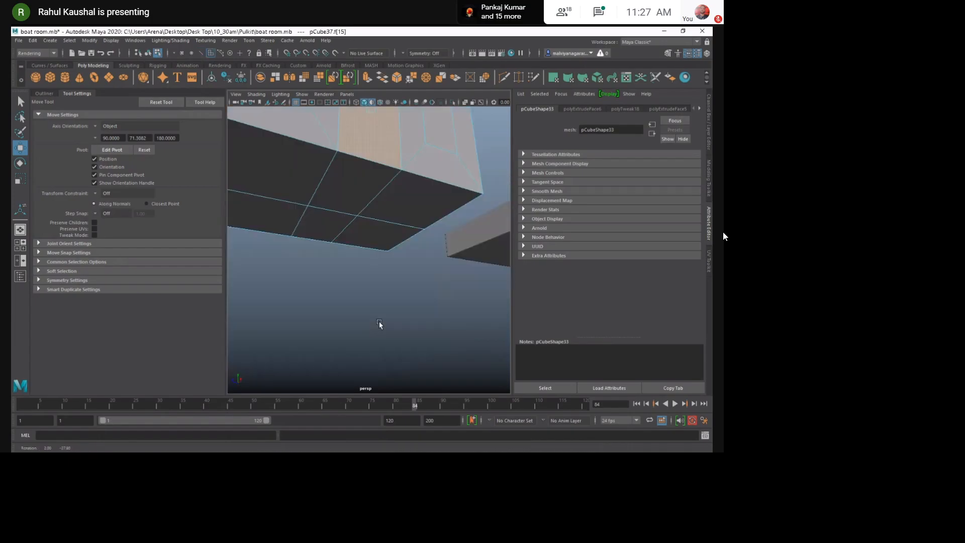
{"action": "left_click", "coordinate": [335, 221]}
{"action": "left_click", "coordinate": [358, 200], "text": "shift"}
{"action": "left_click", "coordinate": [398, 212], "text": "shift"}
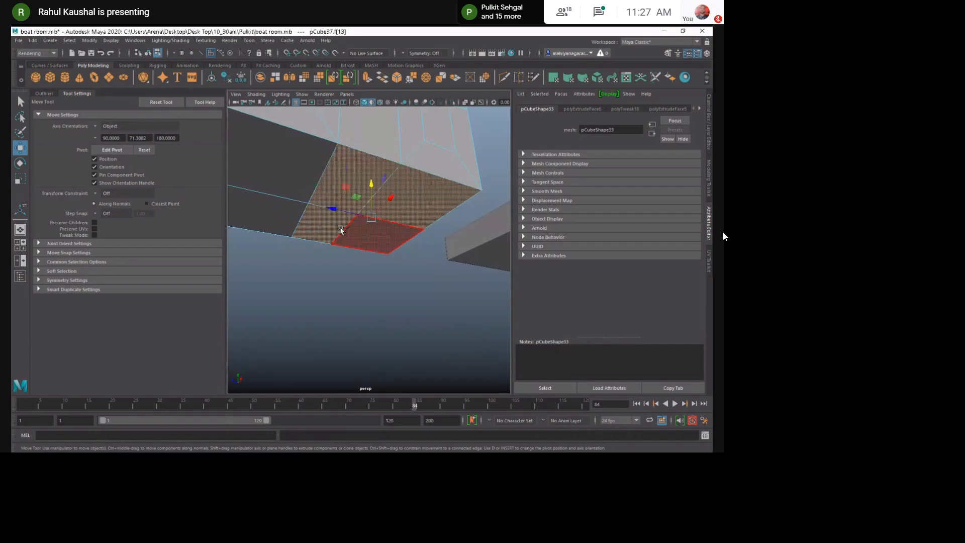
{"action": "left_click_drag", "start_coordinate": [399, 212], "coordinate": [352, 211], "text": "alt"}
{"action": "scroll", "coordinate": [366, 251], "scroll_direction": "down", "scroll_amount": 4}
{"action": "key", "text": "Delete"}
{"action": "scroll", "coordinate": [366, 252], "scroll_direction": "up", "scroll_amount": 5}
{"action": "scroll", "coordinate": [366, 251], "scroll_direction": "down", "scroll_amount": 4}
Extrude the middle face between the long side's window panels and scale it inward for a door.
{"action": "left_click_drag", "start_coordinate": [366, 252], "coordinate": [397, 267], "text": "alt"}
{"action": "left_click", "coordinate": [391, 275]}
{"action": "key", "text": "e"}
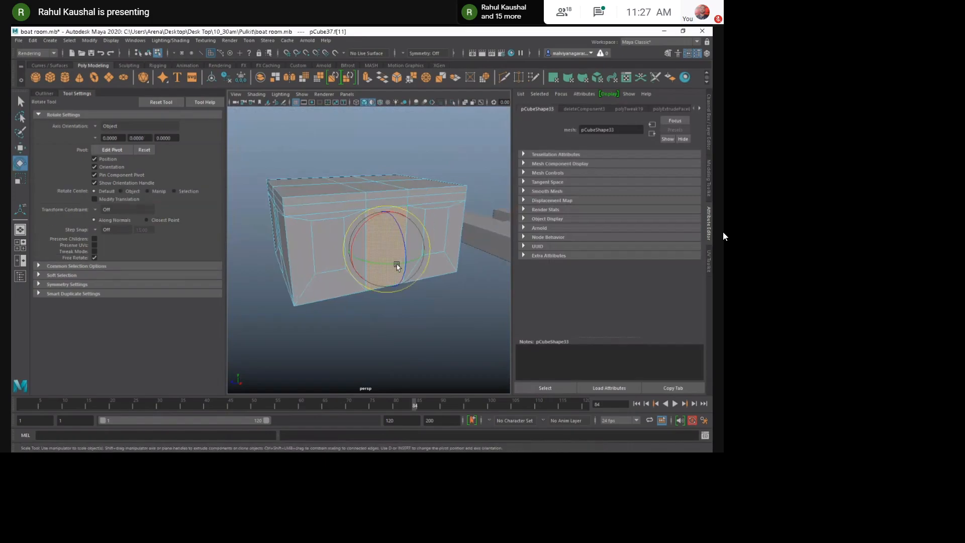
{"action": "key", "text": "r"}
{"action": "key", "text": "ctrl+e"}
{"action": "scroll", "coordinate": [383, 261], "scroll_direction": "up", "scroll_amount": 4}
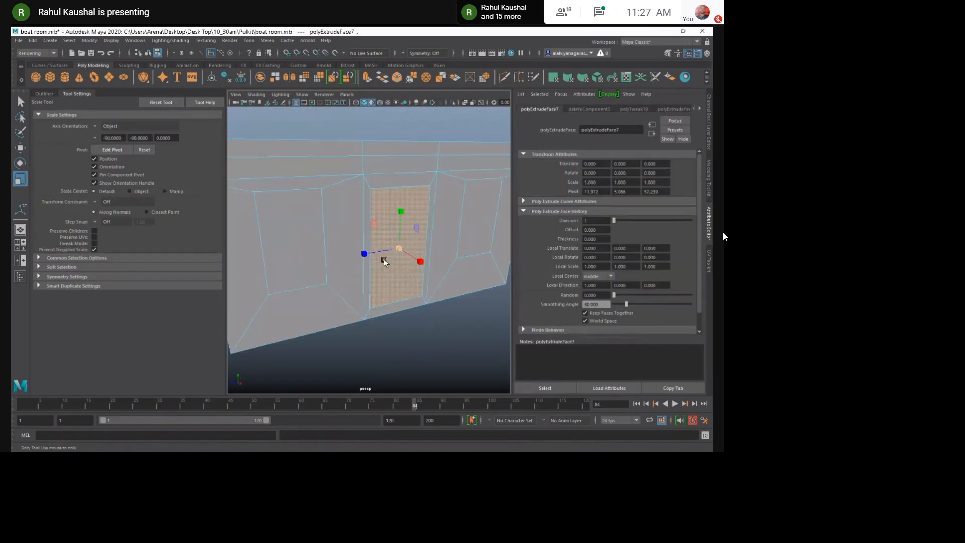
Delete the strip face below the door inset and move the inset's bottom edge down to the wall's base.
{"action": "left_click", "coordinate": [391, 311]}
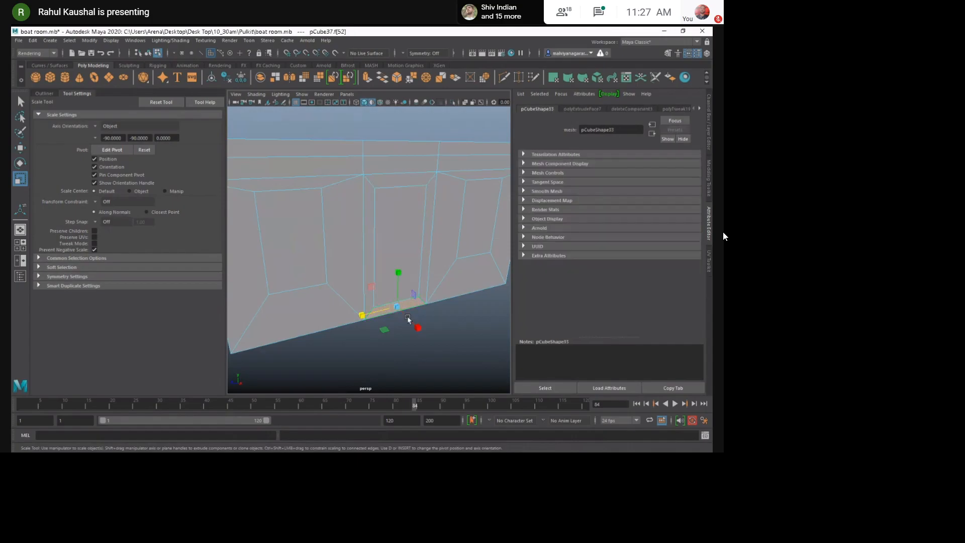
{"action": "key", "text": "Delete"}
{"action": "right_click_drag", "start_coordinate": [388, 286], "coordinate": [387, 266]}
{"action": "left_click", "coordinate": [395, 303]}
{"action": "key", "text": "w"}
{"action": "left_click_drag", "start_coordinate": [400, 276], "coordinate": [402, 258]}
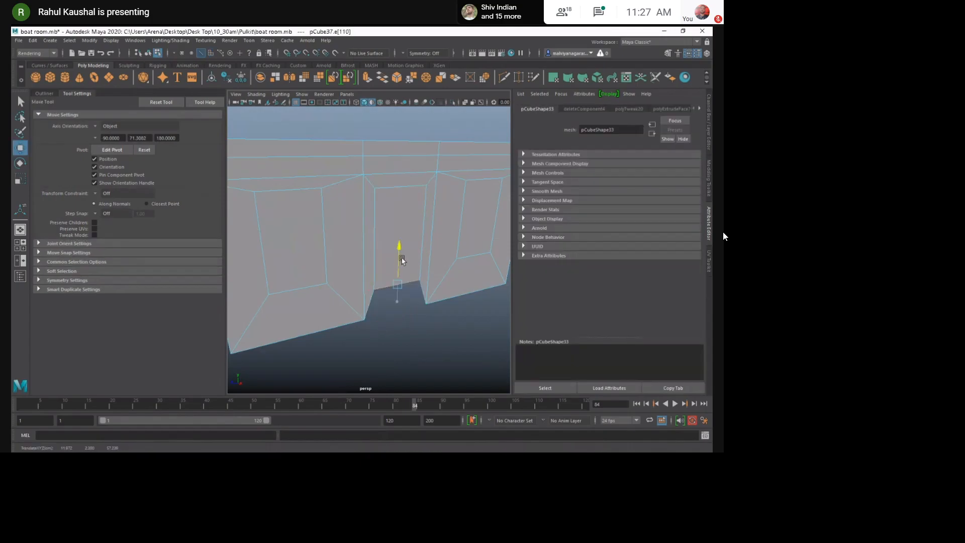
{"action": "left_click", "coordinate": [377, 327]}
{"action": "scroll", "coordinate": [373, 329], "scroll_direction": "down", "scroll_amount": 6}
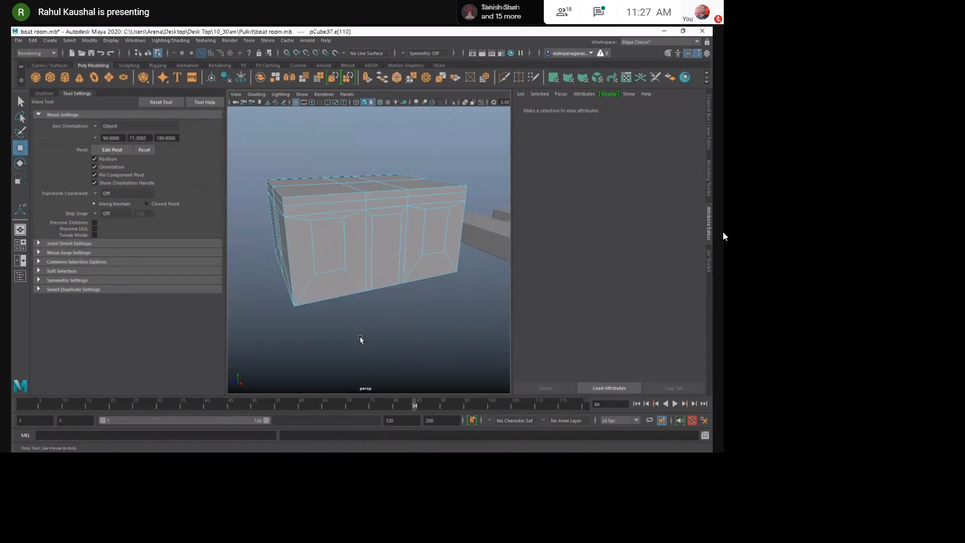
Scale the door inset's two vertical edges apart to widen the door.
{"action": "scroll", "coordinate": [374, 327], "scroll_direction": "up", "scroll_amount": 3}
{"action": "left_click", "coordinate": [387, 286]}
{"action": "mouse_move", "coordinate": [390, 274]}
{"action": "right_mouse_down"}
{"action": "mouse_move", "coordinate": [388, 285]}
{"action": "mouse_move", "coordinate": [389, 269]}
{"action": "right_mouse_up"}
{"action": "scroll", "coordinate": [387, 285], "scroll_direction": "up", "scroll_amount": 3}
{"action": "left_click", "coordinate": [424, 243]}
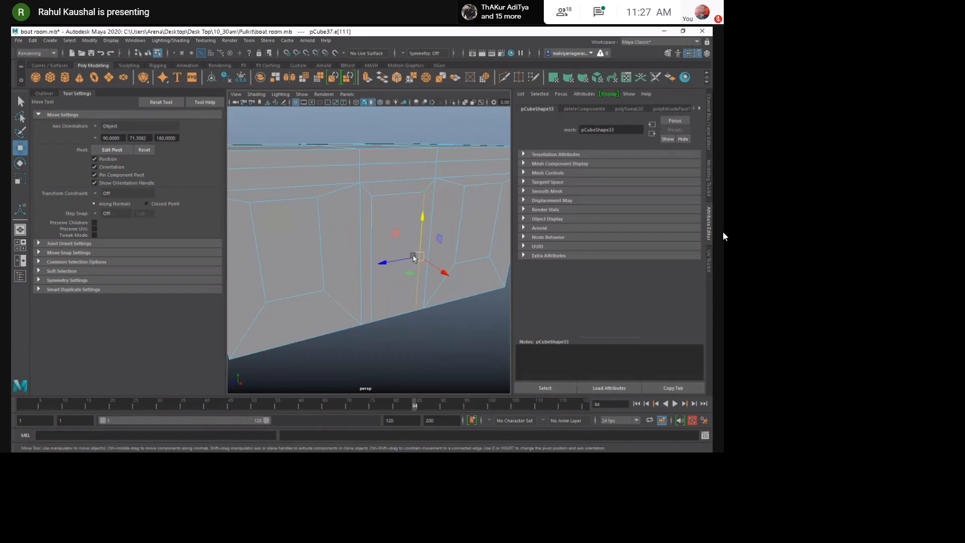
{"action": "key", "text": "e"}
{"action": "key", "text": "r"}
{"action": "left_click_drag", "start_coordinate": [384, 267], "coordinate": [356, 270]}
{"action": "left_click", "coordinate": [374, 255], "text": "shift"}
{"action": "left_click", "coordinate": [401, 330]}
Raise the top edge of the door inset and select the door face.
{"action": "left_click", "coordinate": [384, 195]}
{"action": "key", "text": "w"}
{"action": "left_click_drag", "start_coordinate": [399, 181], "coordinate": [401, 171]}
{"action": "left_click_drag", "start_coordinate": [391, 268], "coordinate": [407, 280], "text": "alt"}
{"action": "key", "text": "F11"}
{"action": "left_click", "coordinate": [398, 265]}
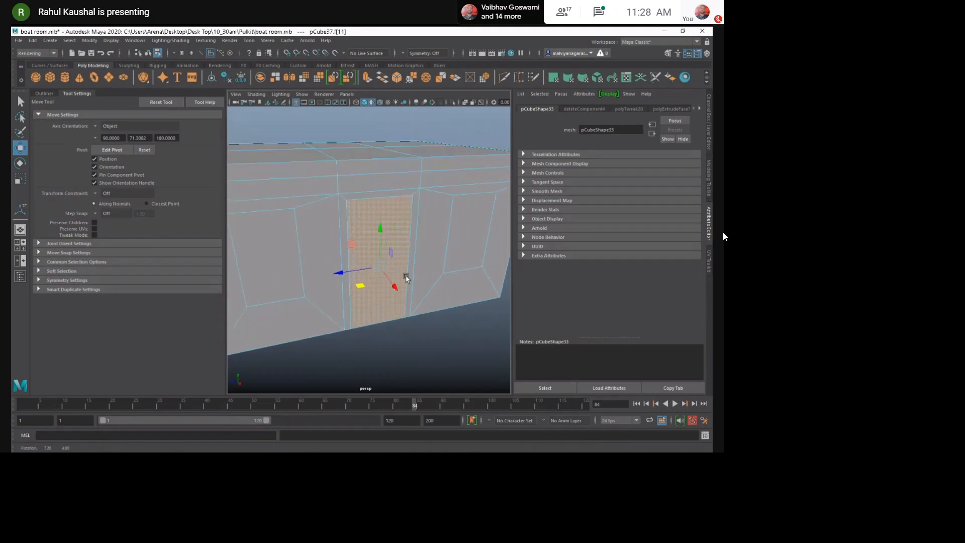
Scale the door inset's two vertical edges toward each other to narrow the door.
{"action": "key", "text": "e"}
{"action": "key", "text": "r"}
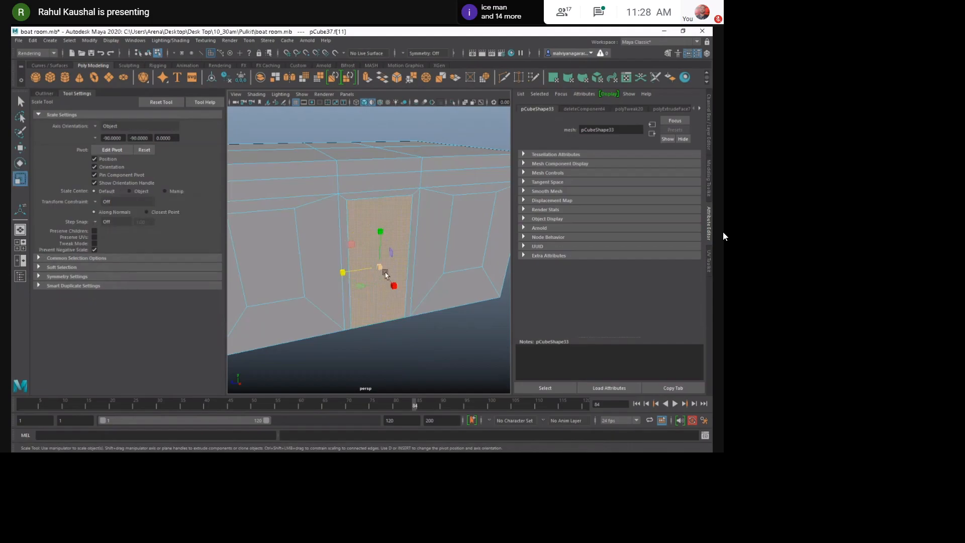
{"action": "key", "text": "w"}
{"action": "left_click_drag", "start_coordinate": [399, 308], "coordinate": [420, 312], "text": "alt"}
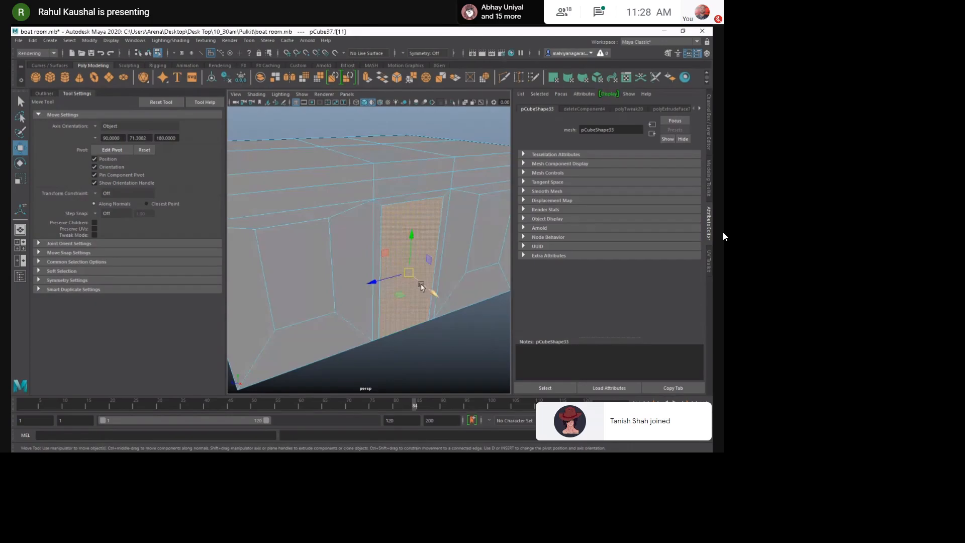
{"action": "key", "text": "F10"}
{"action": "left_click", "coordinate": [385, 218]}
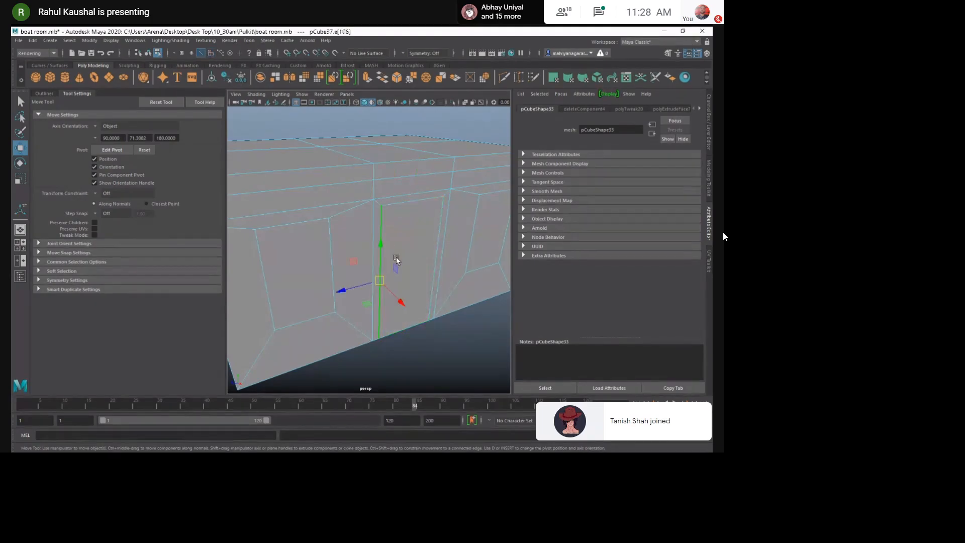
{"action": "left_click", "coordinate": [434, 262], "text": "shift"}
{"action": "key", "text": "e"}
{"action": "key", "text": "r"}
{"action": "left_click_drag", "start_coordinate": [377, 282], "coordinate": [392, 283]}
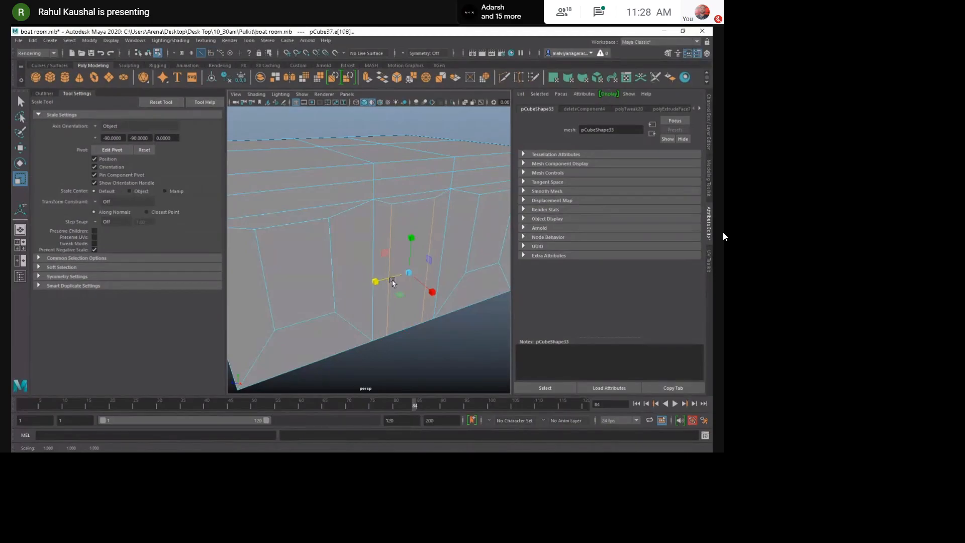
Align the door inset's top edge with the height of the neighbouring window inset's top edge and clear the selection.
{"action": "left_click", "coordinate": [417, 210]}
{"action": "key", "text": "w"}
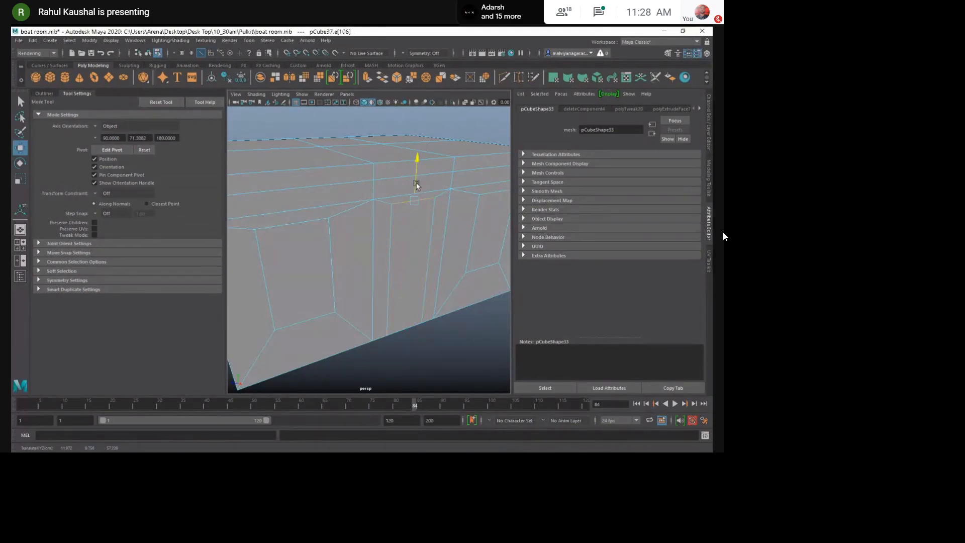
{"action": "left_click_drag", "start_coordinate": [419, 193], "coordinate": [374, 147], "text": "alt"}
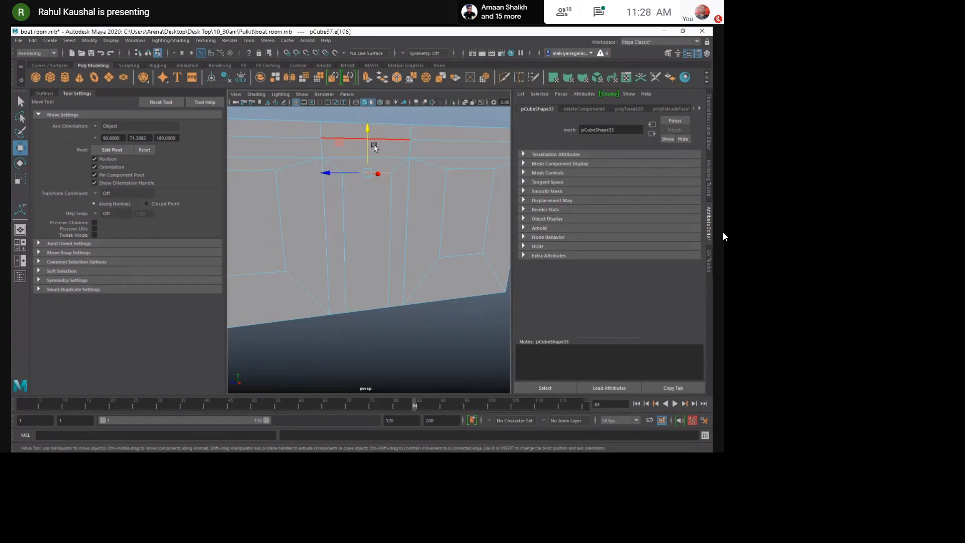
{"action": "left_click", "coordinate": [470, 170]}
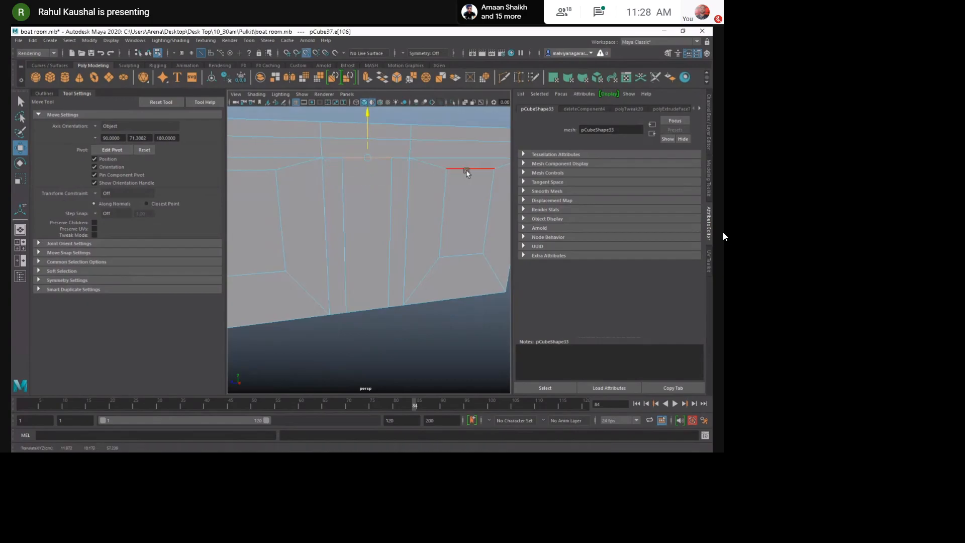
{"action": "left_click", "coordinate": [421, 350]}
{"action": "left_click_drag", "start_coordinate": [388, 291], "coordinate": [396, 291], "text": "alt"}
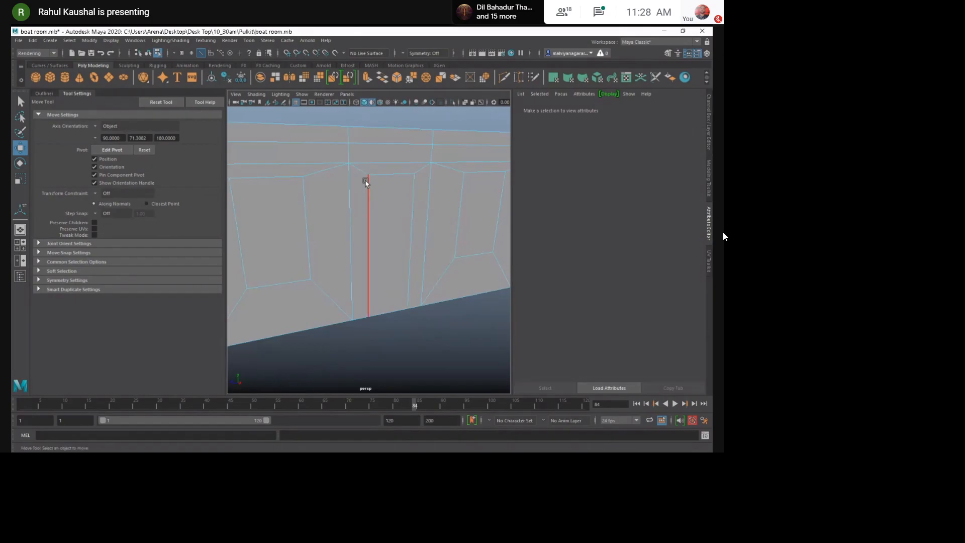
Insert an edge loop around the door inset to form a frame and move the loop's top edge down slightly.
{"action": "right_click_drag", "start_coordinate": [364, 201], "coordinate": [335, 267], "text": "shift"}
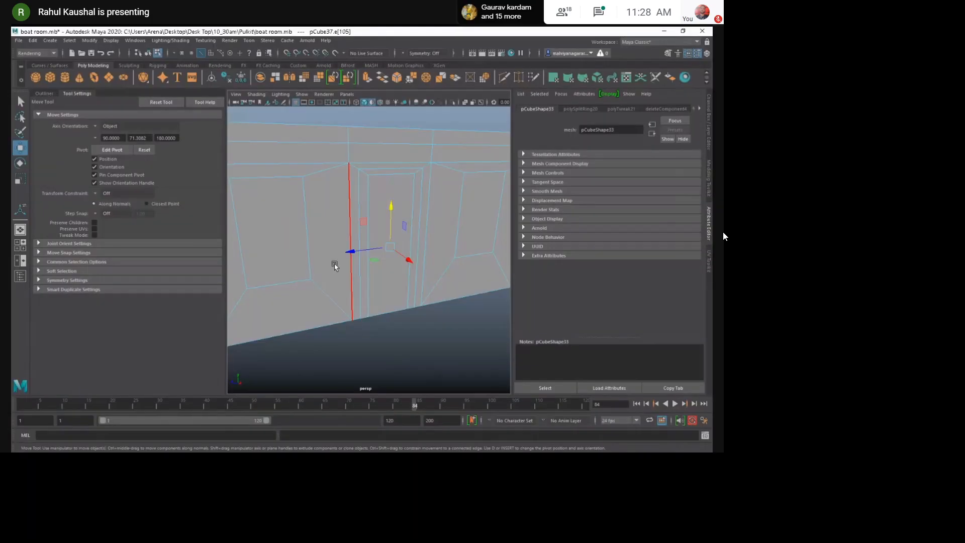
{"action": "left_click", "coordinate": [380, 170]}
{"action": "left_click_drag", "start_coordinate": [395, 158], "coordinate": [395, 164]}
Check the meeting chat for new messages and leave the meeting.
{"action": "left_click", "coordinate": [608, 9]}
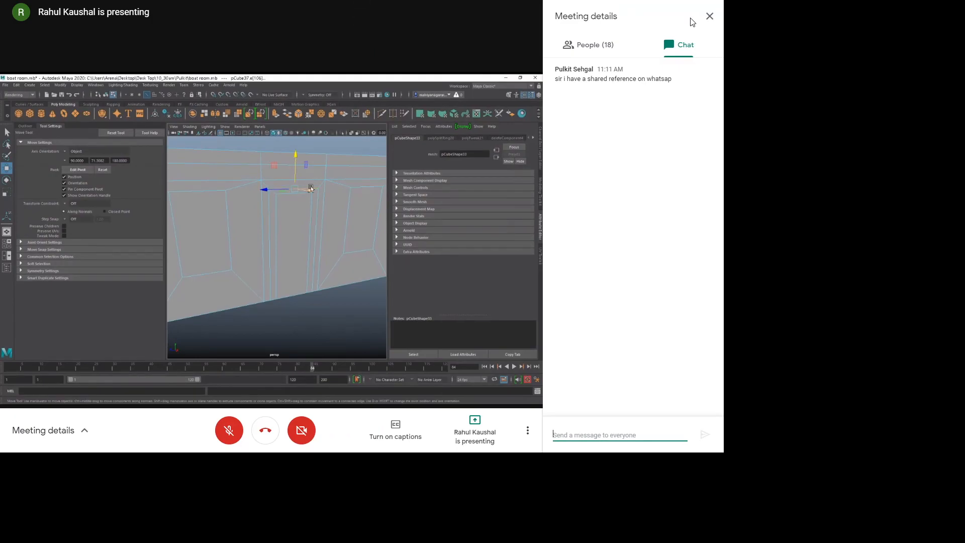
{"action": "left_click", "coordinate": [709, 16]}
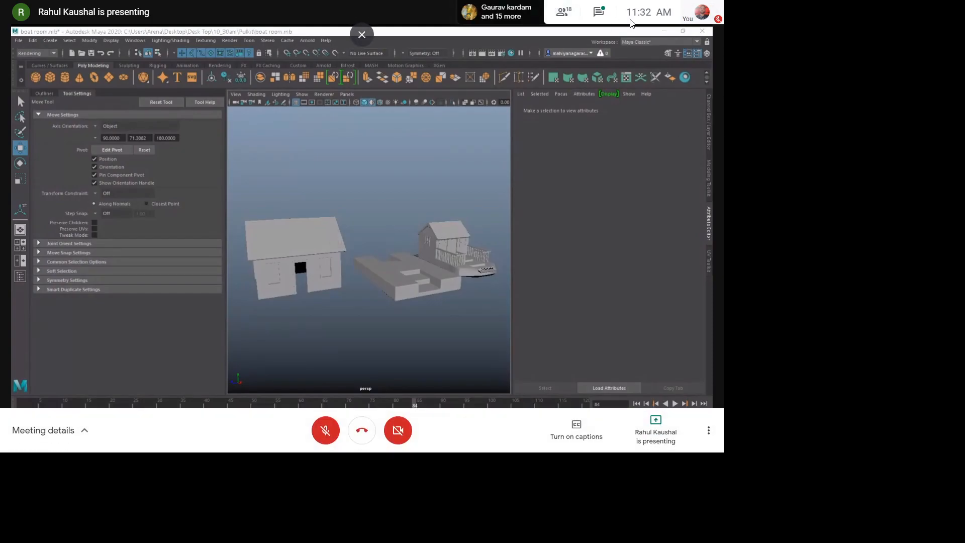
{"action": "left_click", "coordinate": [605, 12]}
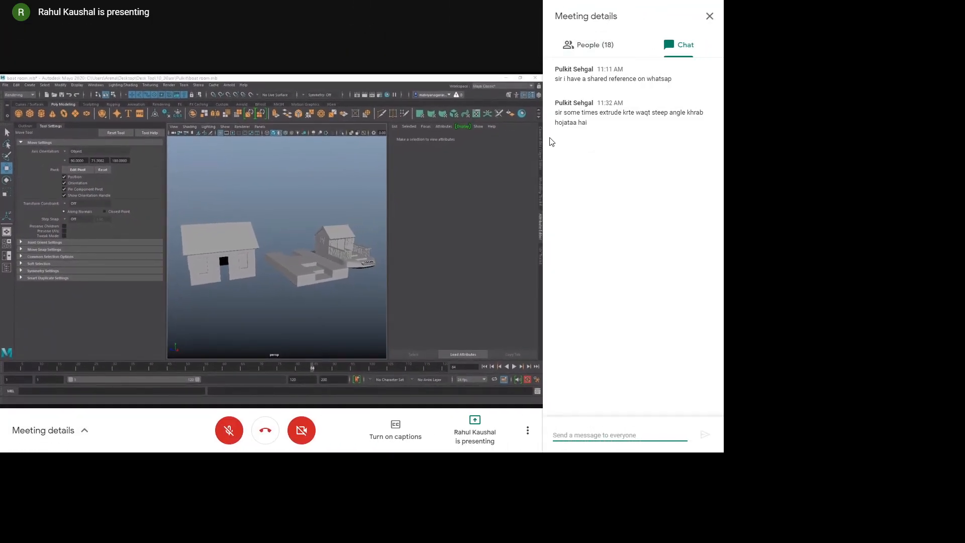
{"action": "left_click", "coordinate": [710, 17]}
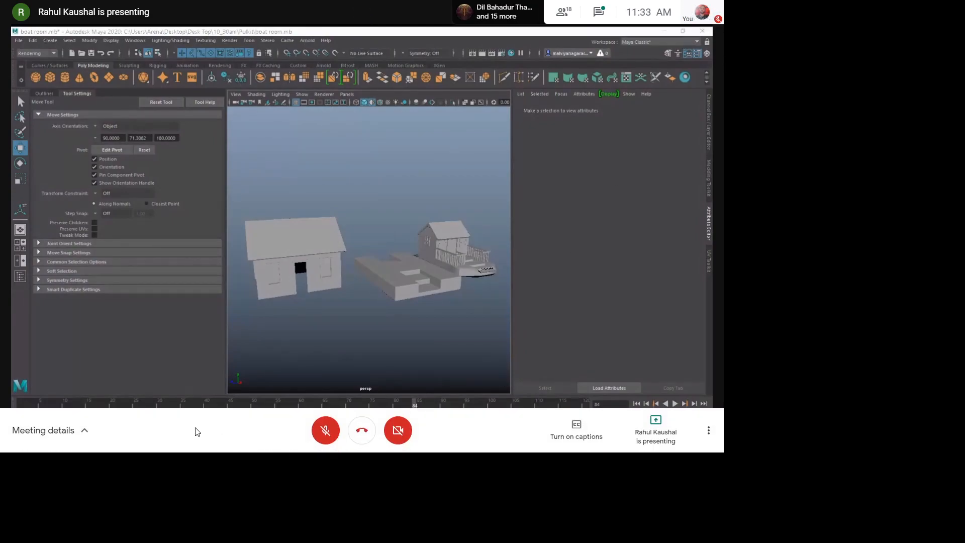
{"action": "left_click", "coordinate": [353, 435]}
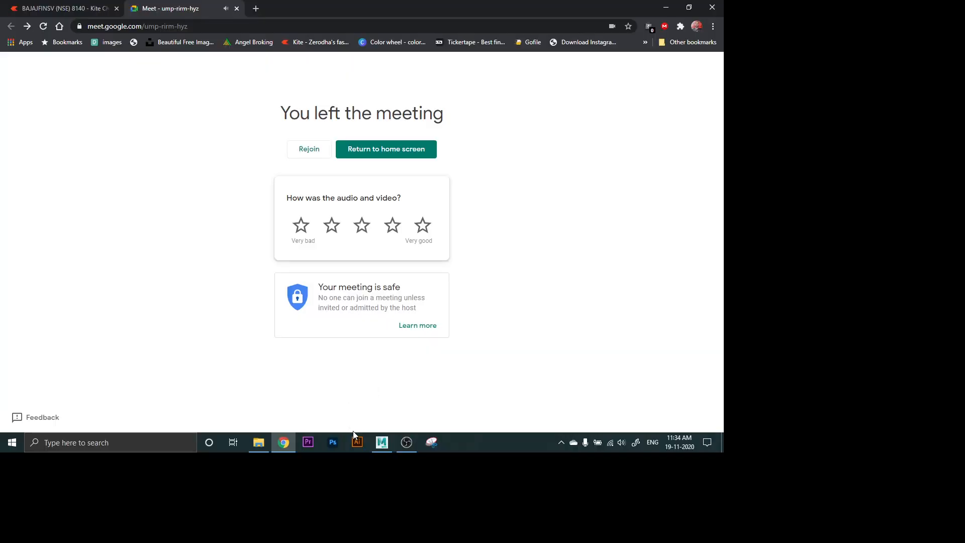